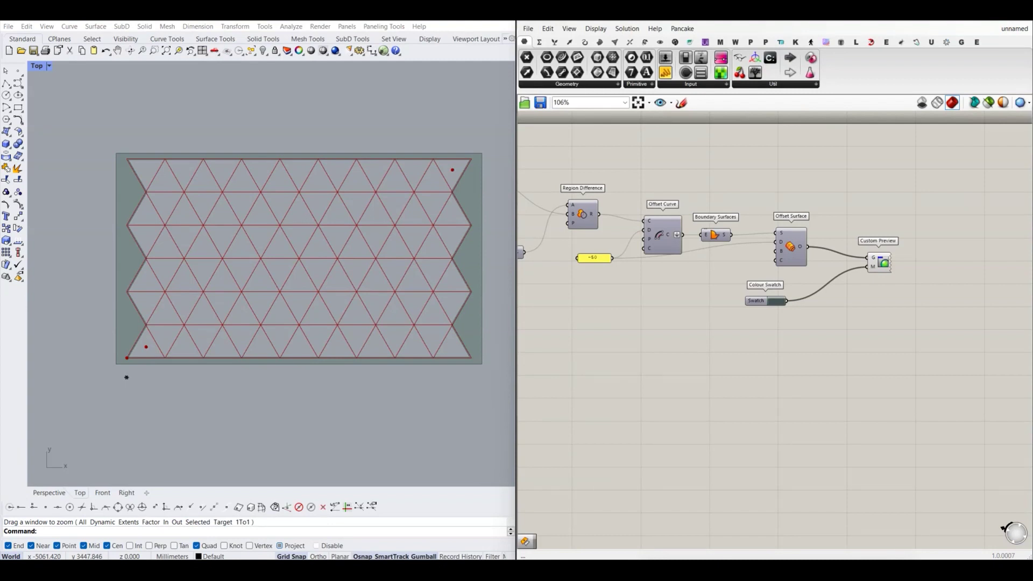
- Zoom into the triangular grid's notched edges in the Top viewport
scroll(130, 152, up, 2)
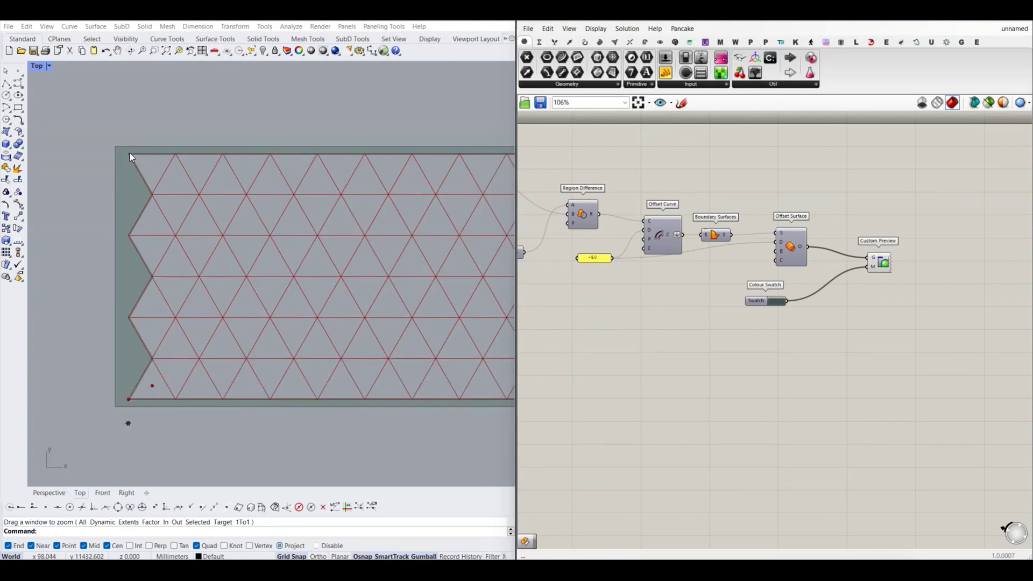
scroll(132, 156, up, 4)
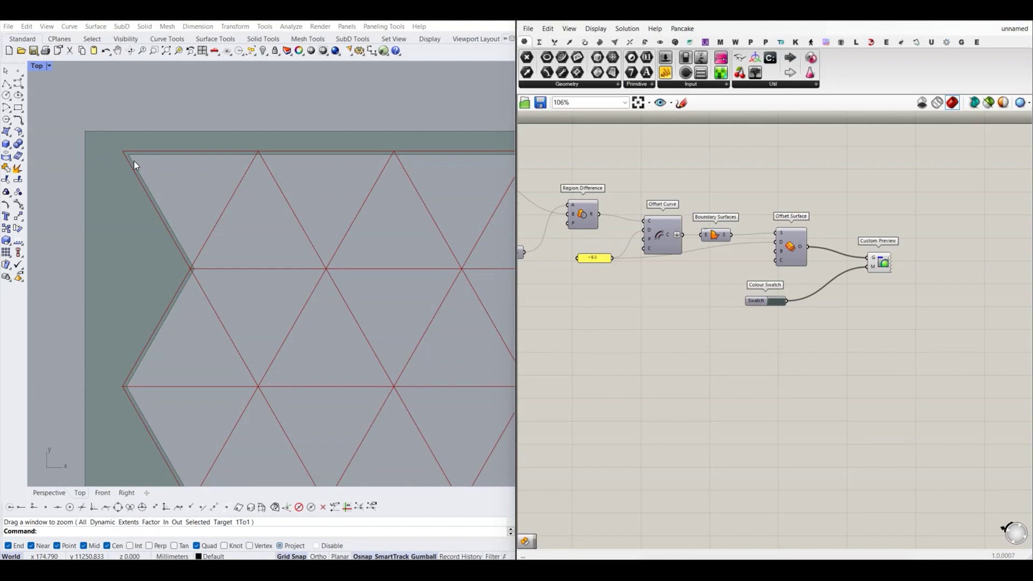
scroll(127, 149, up, 2)
scroll(193, 231, down, 2)
scroll(191, 236, up, 2)
scroll(191, 237, up, 1)
scroll(189, 218, up, 1)
scroll(156, 256, up, 1)
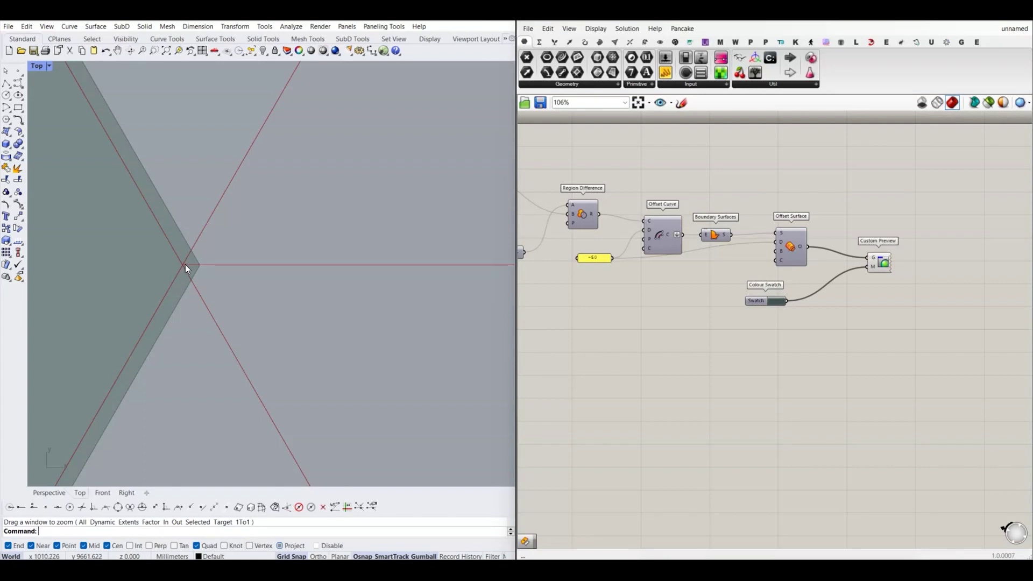
scroll(185, 263, down, 3)
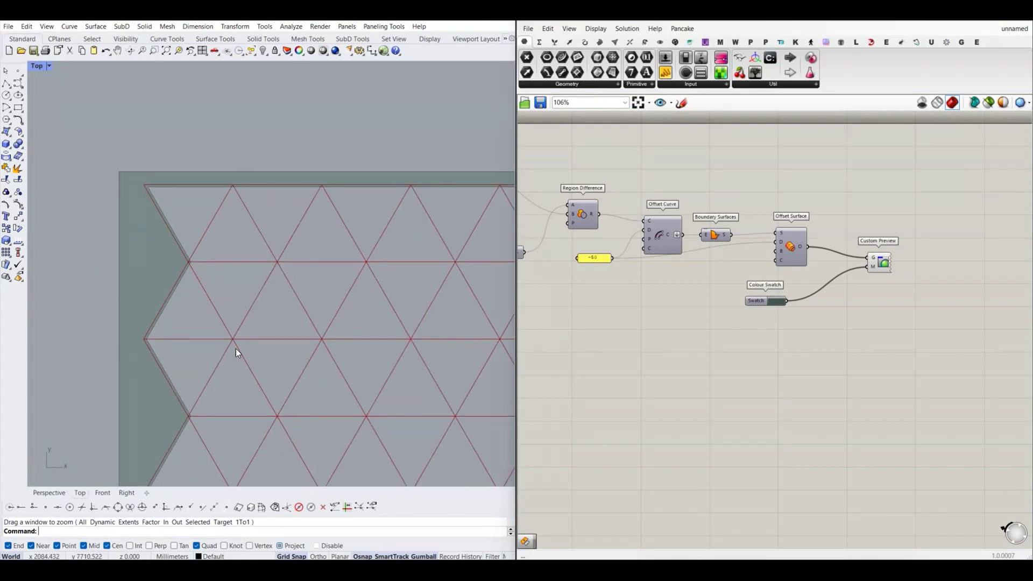
- Pan along the grid's left edge, then orbit the whole panel in Perspective
right_drag(235, 348, 234, 299)
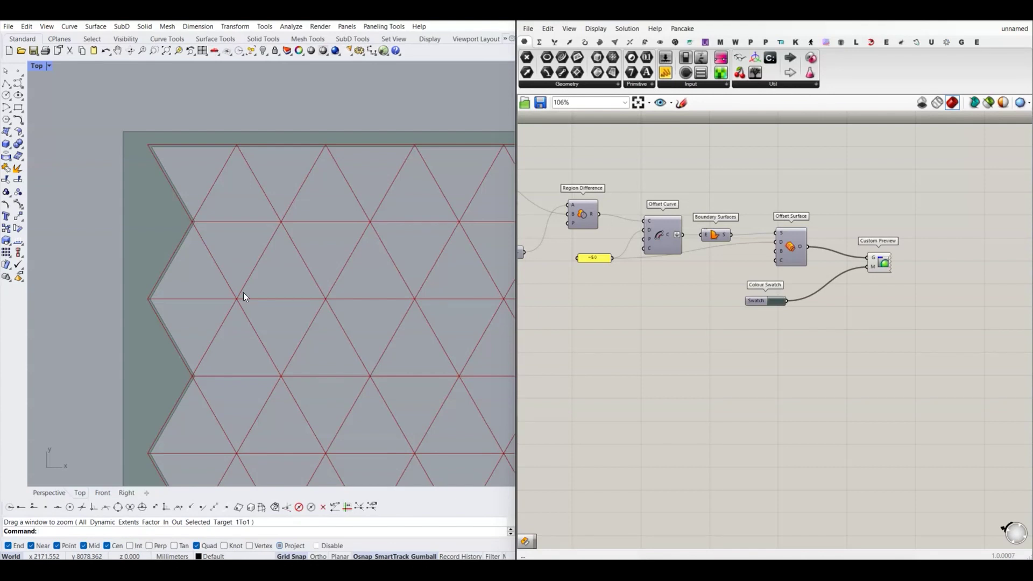
scroll(153, 299, up, 2)
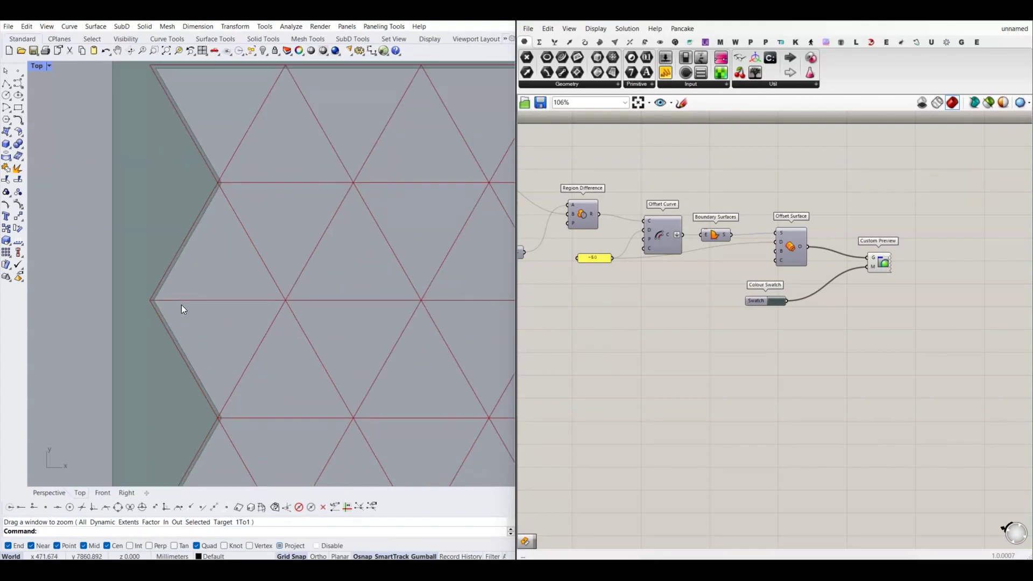
scroll(142, 286, down, 3)
scroll(131, 288, up, 1)
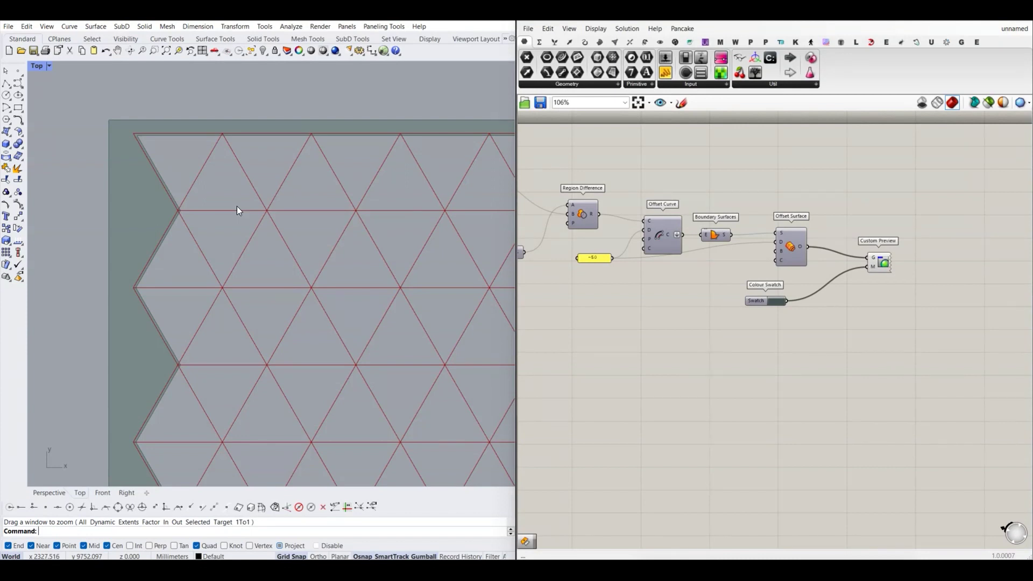
scroll(237, 207, down, 5)
click(50, 493)
mouse_move(254, 415)
right_down()
mouse_move(227, 218)
mouse_move(252, 269)
right_up()
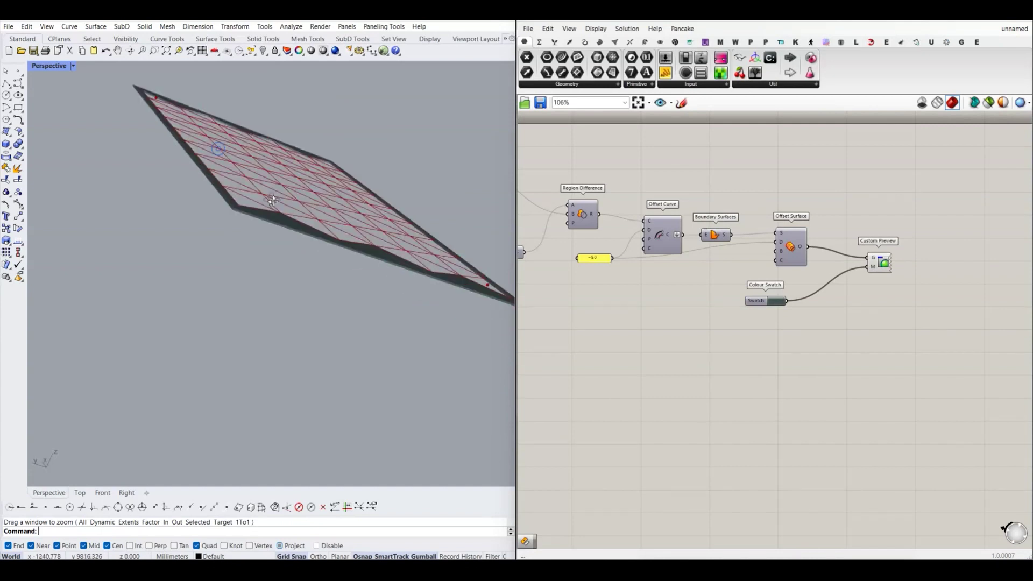
scroll(259, 275, up, 5)
scroll(259, 275, up, 3)
scroll(167, 266, up, 2)
mouse_move(166, 266)
right_down()
mouse_move(153, 256)
mouse_move(169, 288)
mouse_move(168, 265)
mouse_move(165, 309)
mouse_move(183, 257)
right_up()
scroll(185, 257, up, 3)
scroll(183, 258, up, 3)
scroll(178, 263, up, 3)
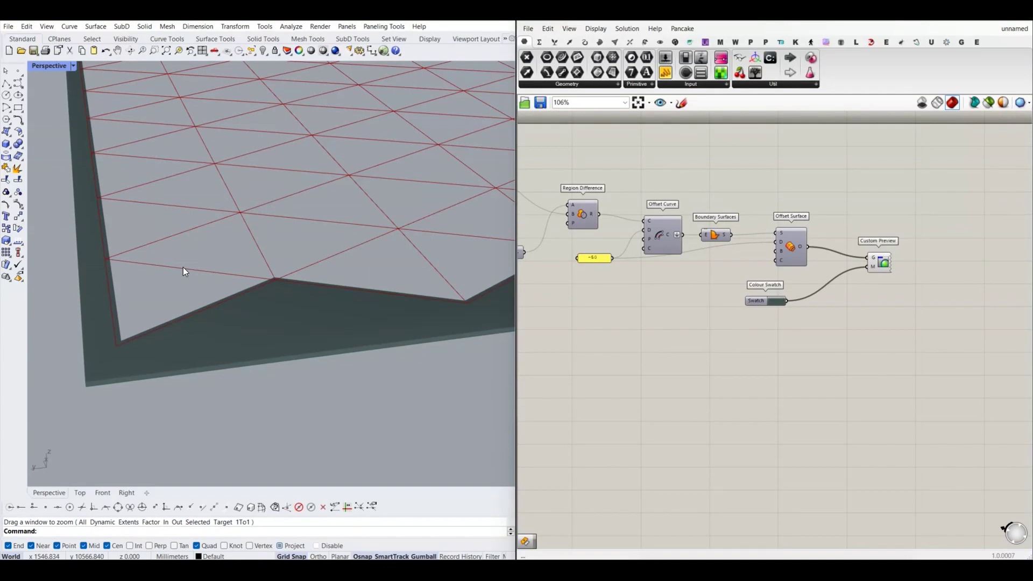
scroll(118, 348, up, 1)
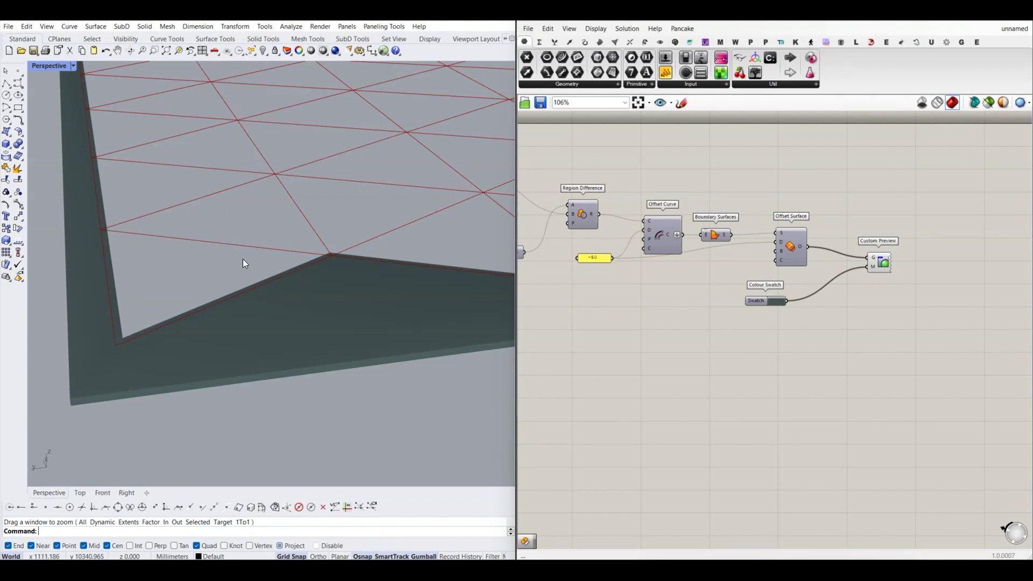
scroll(620, 248, down, 2)
scroll(660, 274, down, 4)
scroll(660, 234, up, 3)
scroll(640, 182, up, 2)
scroll(617, 179, up, 2)
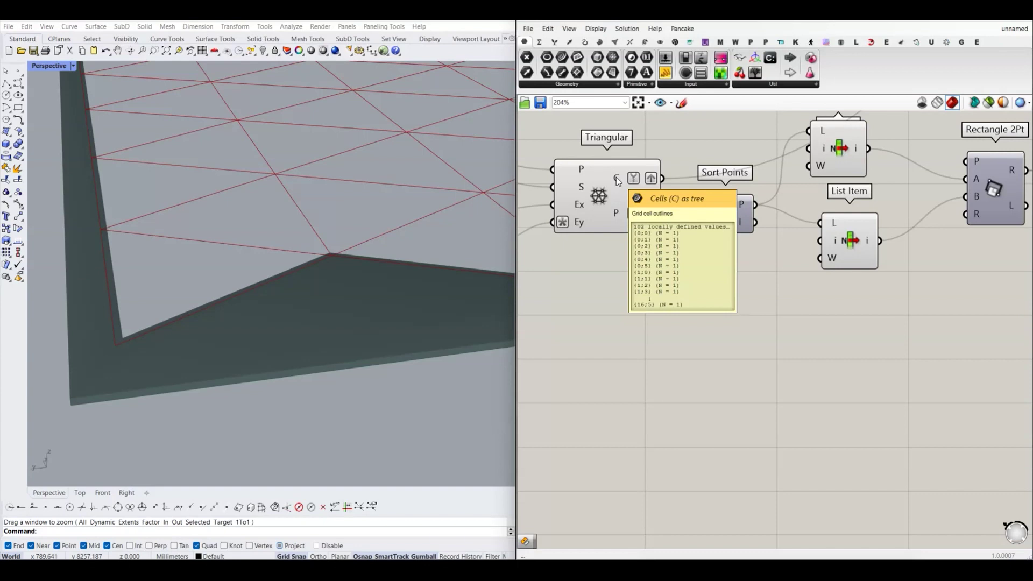
- Add a Move component fed by the Triangular grid's cells
click(635, 44)
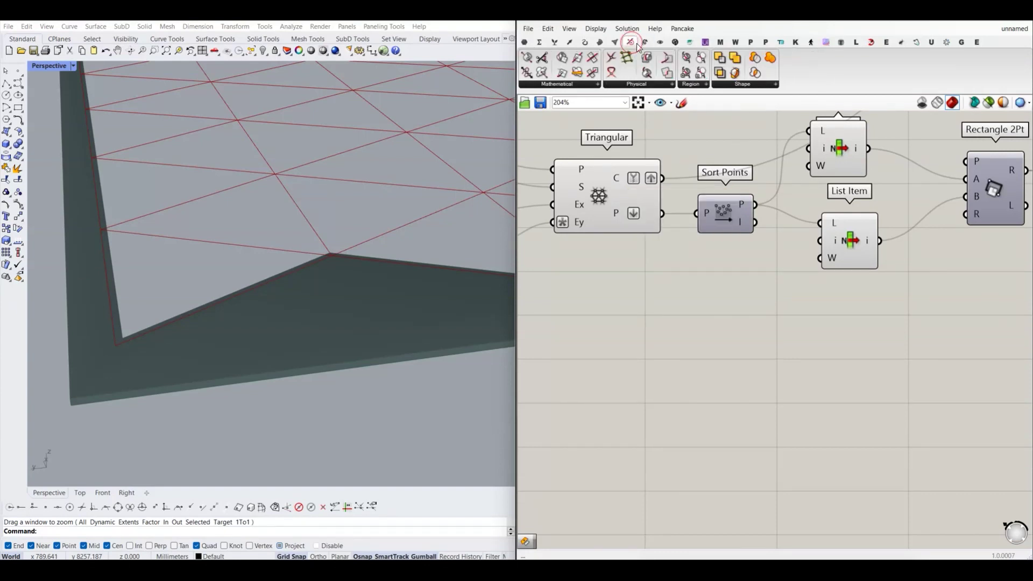
drag(615, 72, 725, 317)
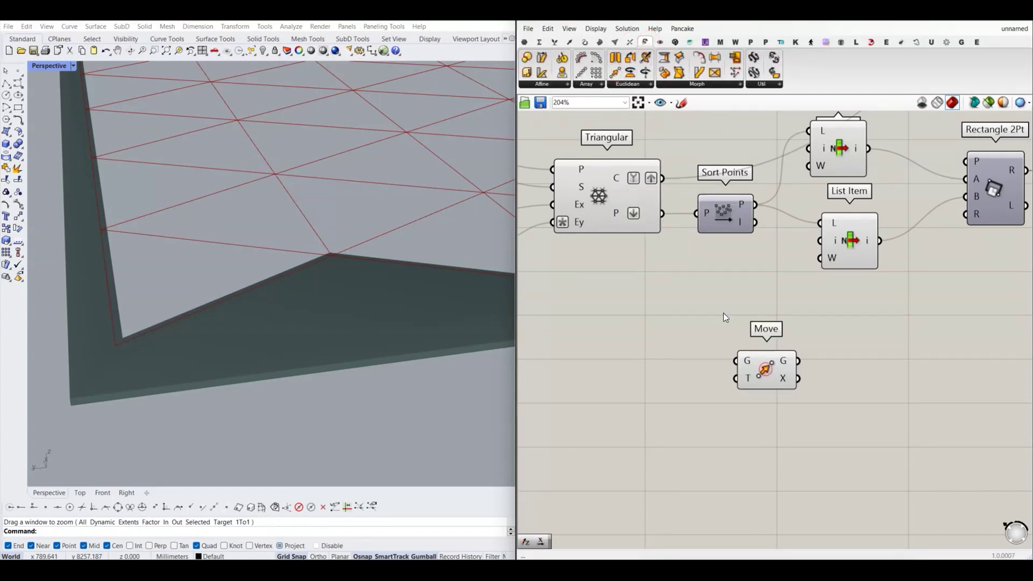
drag(663, 178, 735, 361)
scroll(724, 356, down, 2)
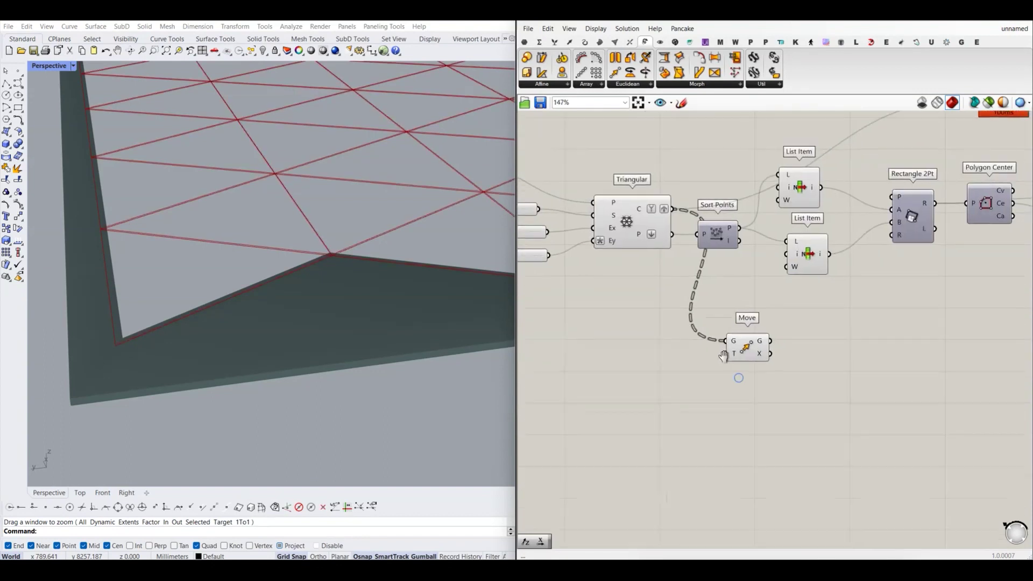
- Add a Unit Z vector with factor 70 as Move's translation
click(570, 42)
click(746, 84)
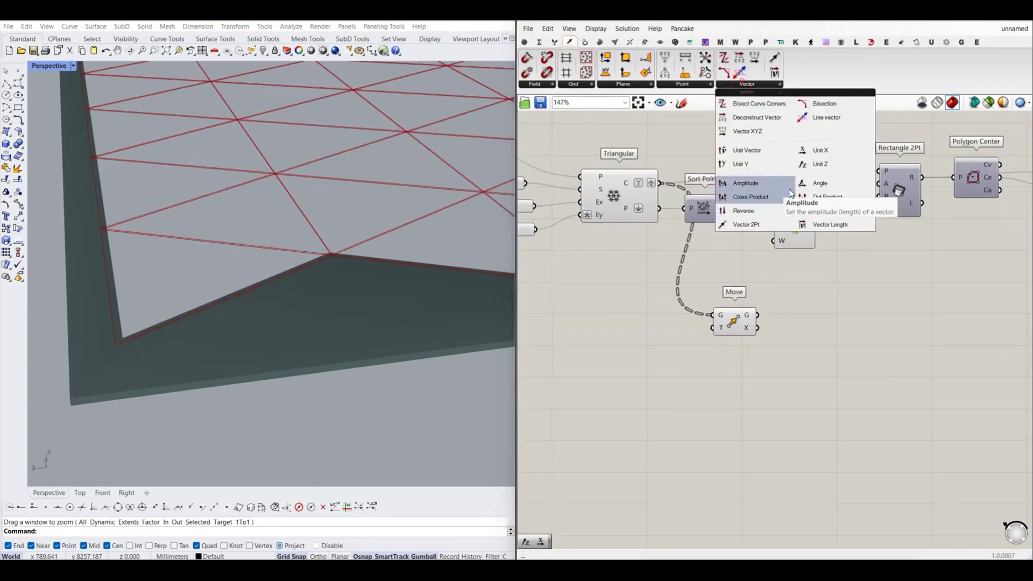
drag(819, 164, 627, 382)
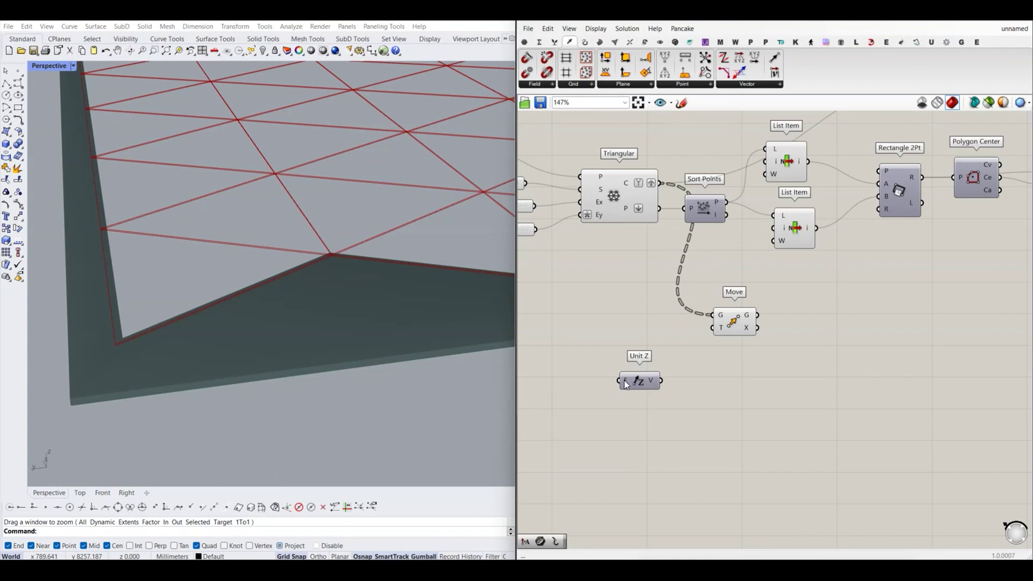
right_click(627, 384)
mouse_move(660, 479)
double_click(760, 479)
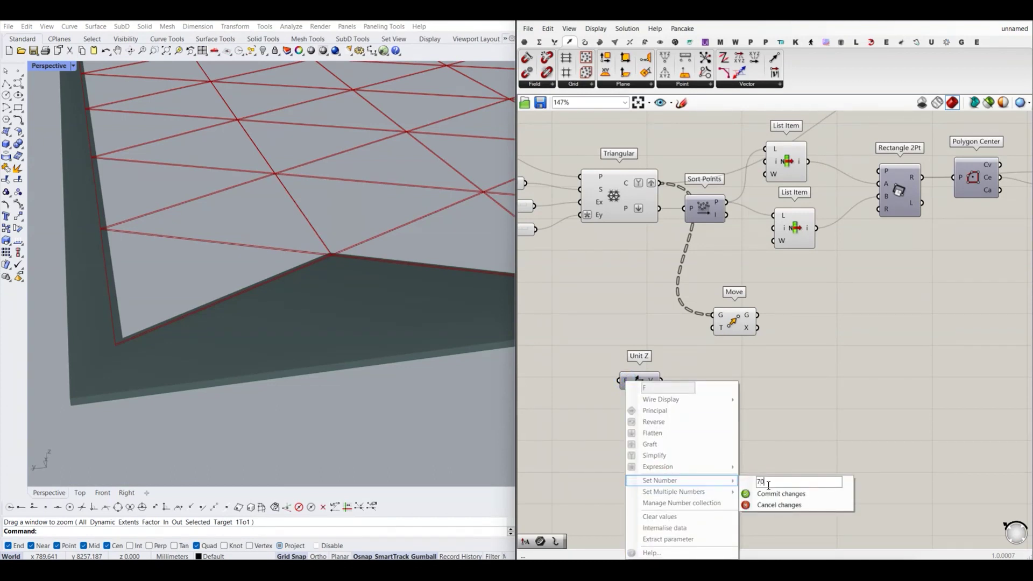
click(763, 494)
mouse_move(672, 378)
mouse_down()
mouse_move(716, 327)
mouse_move(761, 337)
mouse_up()
click(784, 391)
scroll(718, 354, down, 2)
- Hide the flat Triangular grid's preview and view the lifted cells
right_click(654, 272)
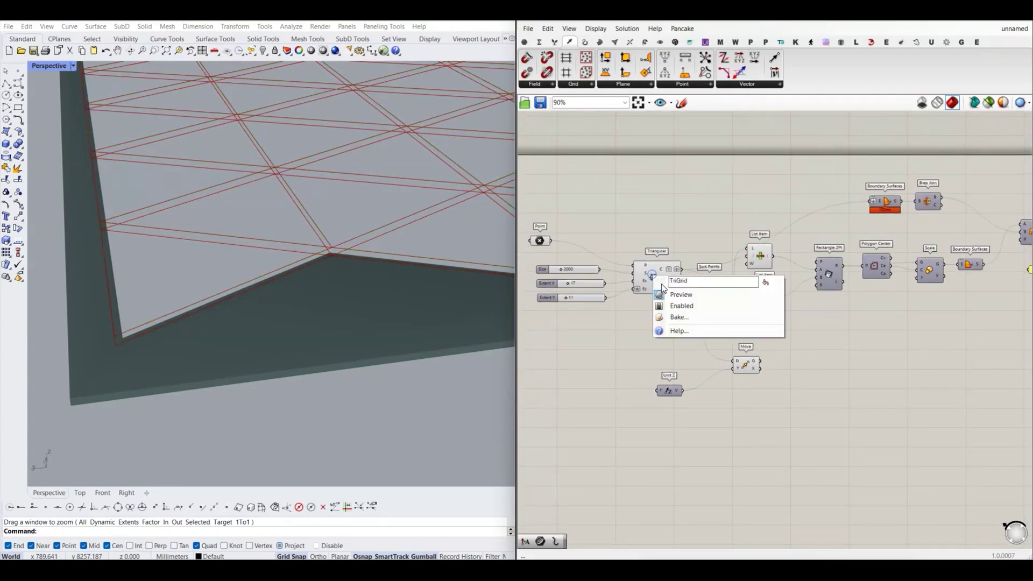
click(679, 295)
mouse_move(356, 282)
right_down()
mouse_move(353, 249)
mouse_move(250, 325)
mouse_move(279, 314)
right_up()
scroll(673, 340, up, 5)
click(670, 361)
click(713, 369)
scroll(702, 332, up, 2)
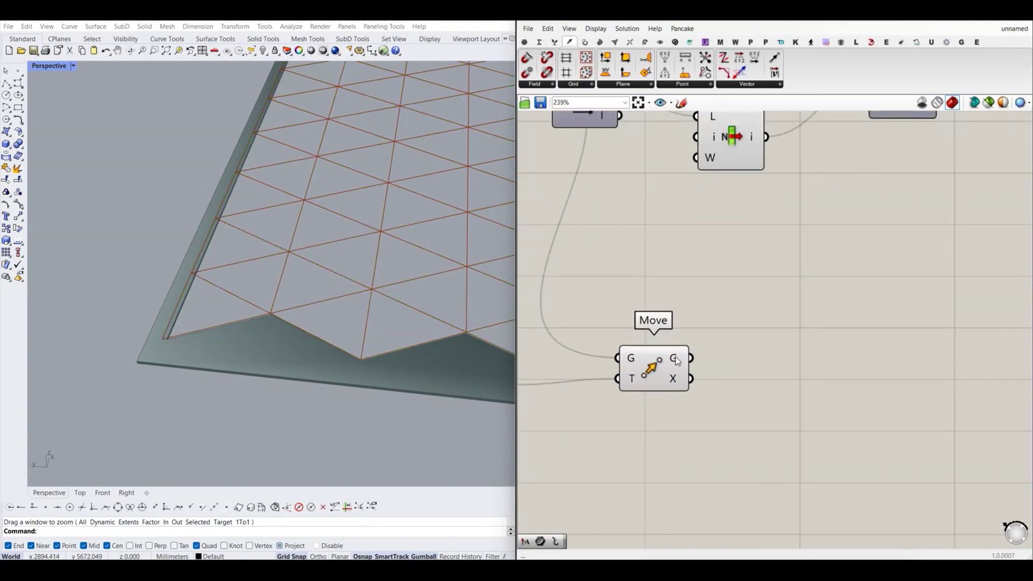
- Check the moved cells in a temporary panel, then add an Explode component after Move
click(524, 42)
drag(665, 72, 801, 389)
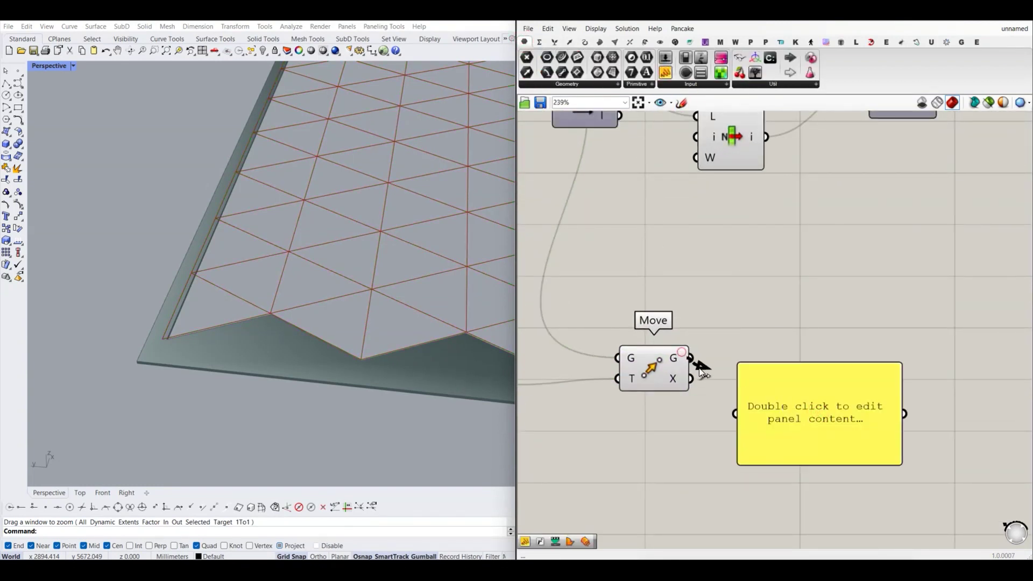
drag(690, 358, 737, 410)
right_drag(793, 414, 749, 403)
scroll(748, 392, up, 1)
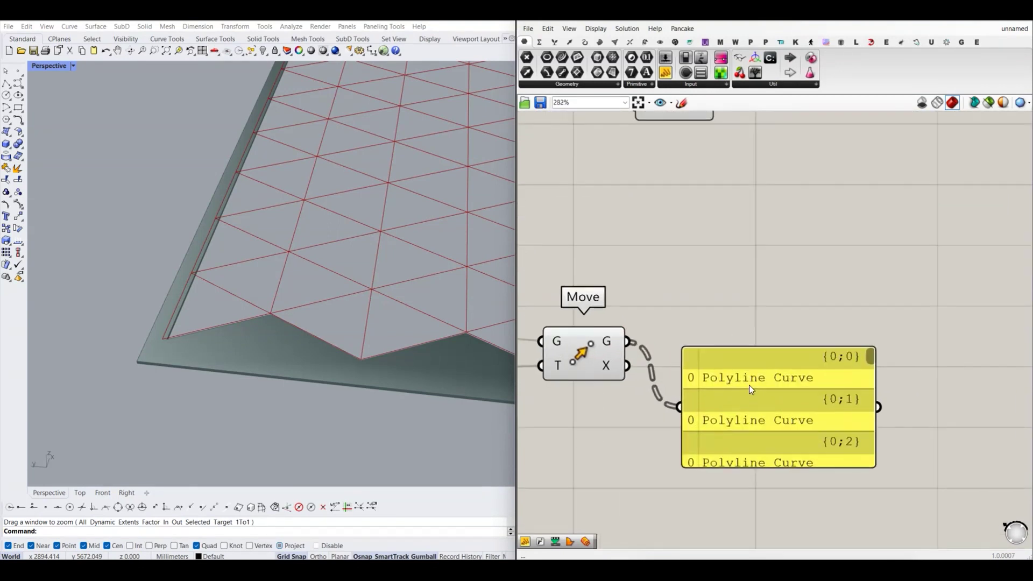
click(748, 395)
key(Delete)
scroll(693, 344, down, 2)
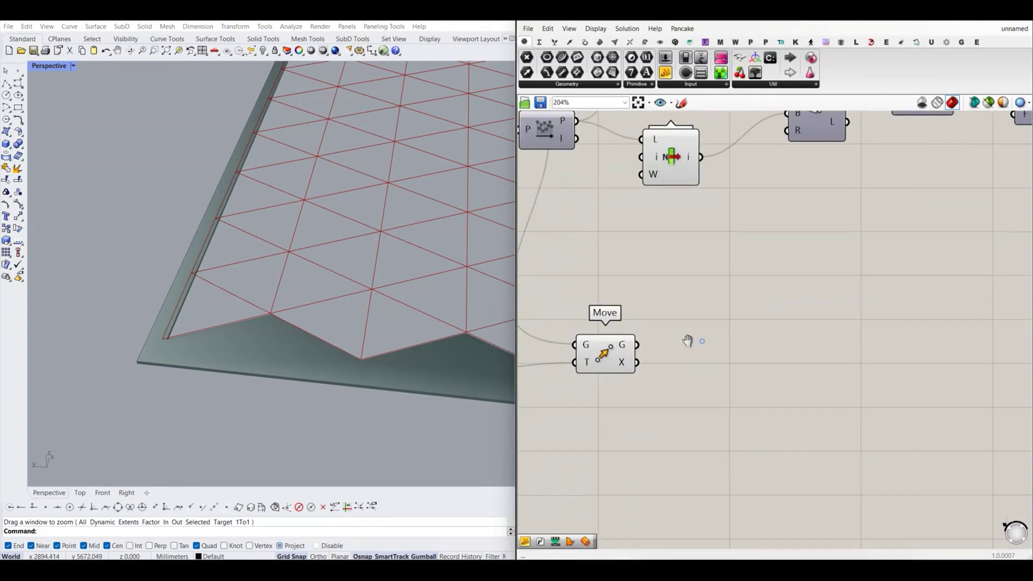
click(585, 42)
mouse_move(805, 58)
mouse_down()
mouse_move(693, 371)
mouse_move(689, 354)
mouse_up()
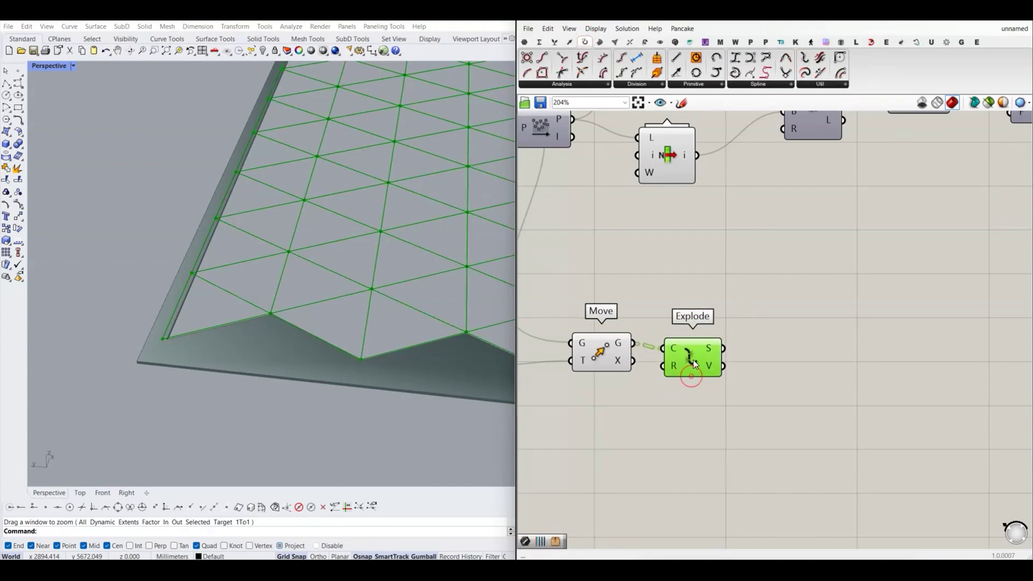
- Flatten Explode's segments output into a single list
click(737, 351)
scroll(699, 347, up, 1)
right_click(713, 337)
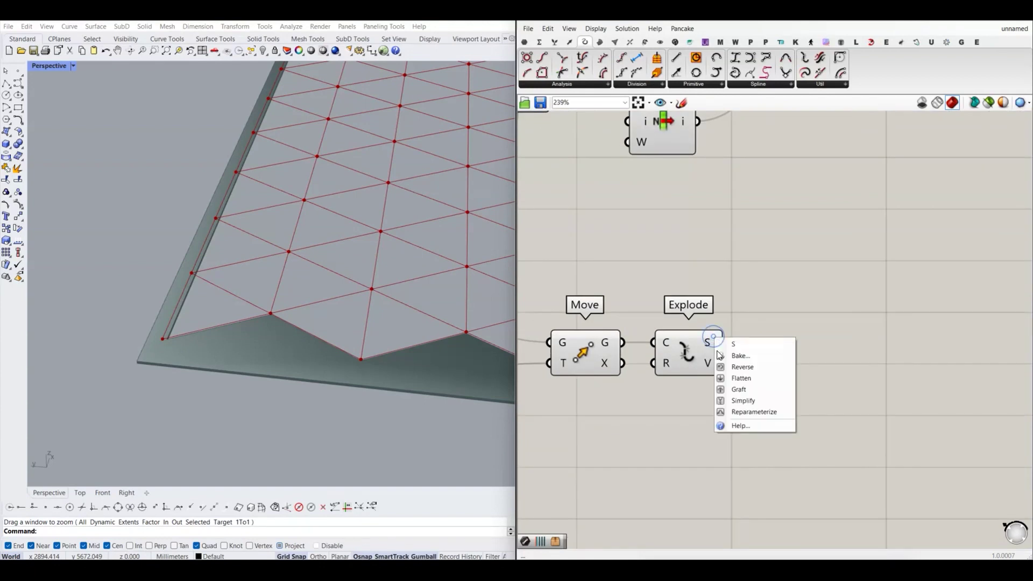
click(741, 378)
scroll(699, 355, down, 2)
scroll(687, 345, up, 2)
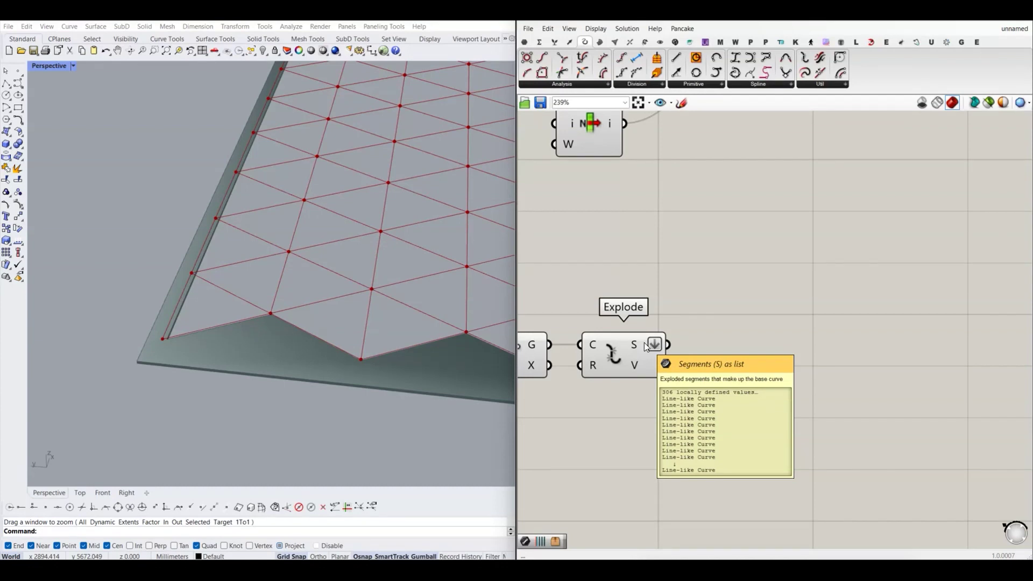
right_drag(667, 337, 643, 334)
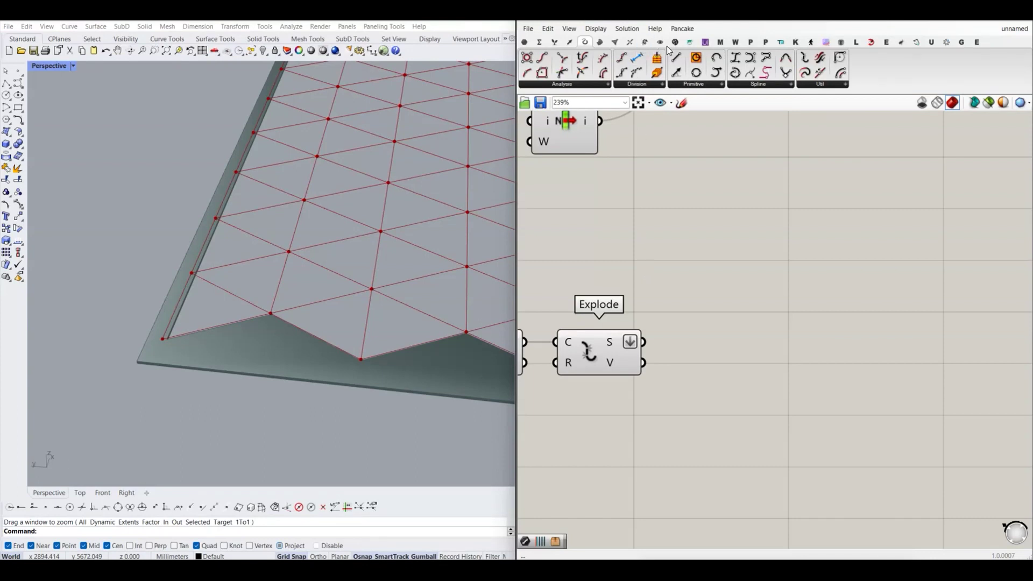
- Place a Clean Duplicate Lines component from the plugin's Clean group
click(690, 42)
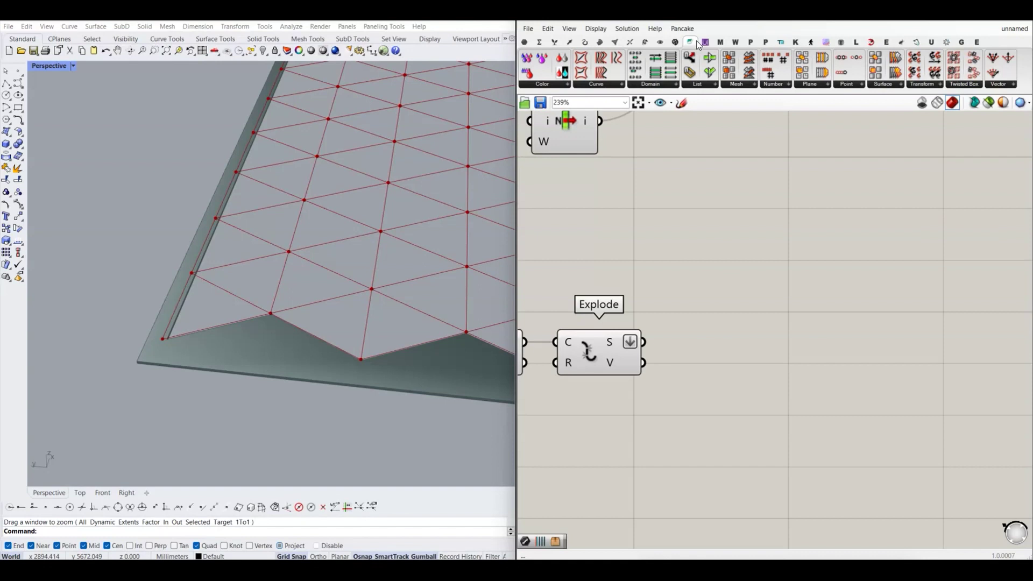
click(779, 43)
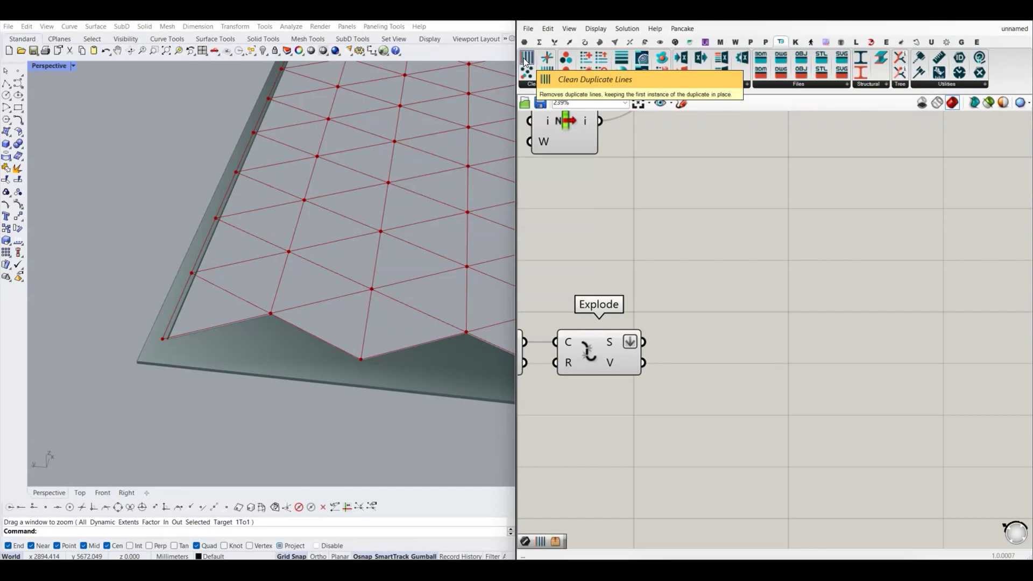
drag(524, 60, 712, 344)
scroll(710, 339, down, 2)
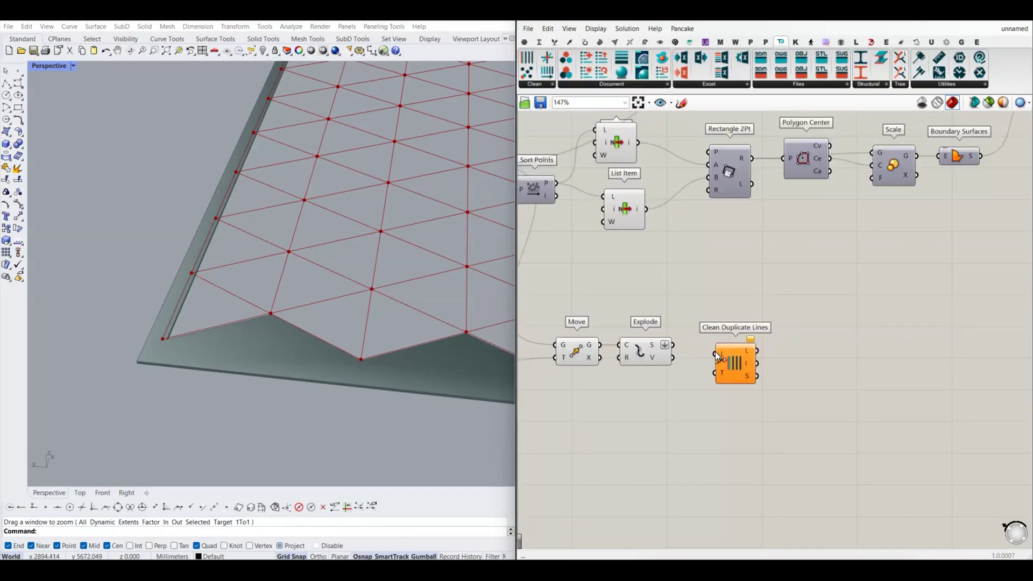
- Wire Explode's flattened segments into Clean Duplicate Lines' L input and preview the lines
scroll(710, 336, up, 2)
click(731, 341)
click(685, 250)
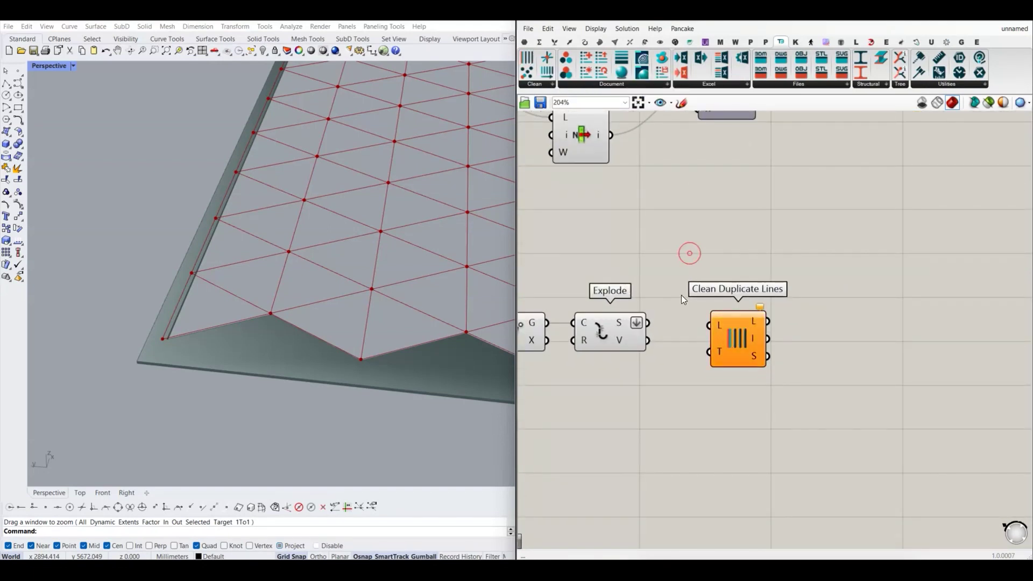
drag(638, 320, 700, 318)
click(656, 264)
scroll(657, 264, up, 1)
drag(753, 381, 631, 274)
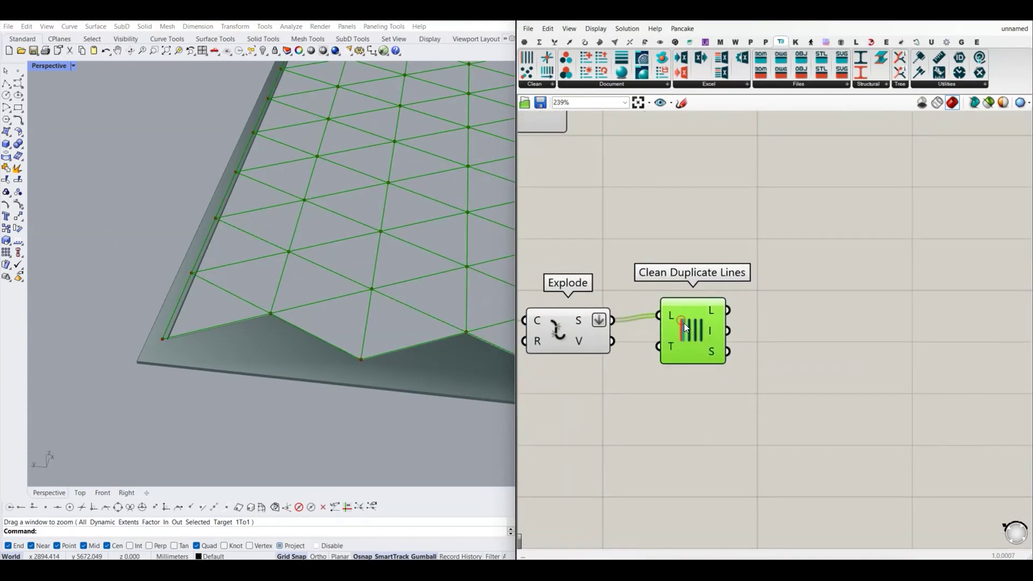
click(630, 274)
right_drag(674, 320, 667, 323)
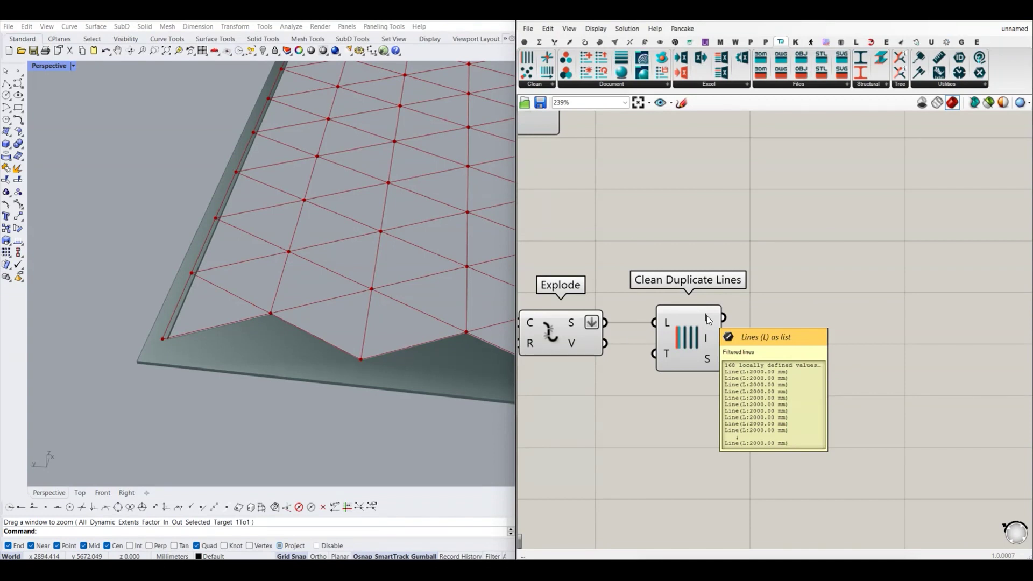
scroll(709, 319, down, 5)
- Review the Move, Explode and Clean Duplicate Lines chain, highlighting the cleaned lines
drag(722, 358, 637, 296)
right_click(649, 274)
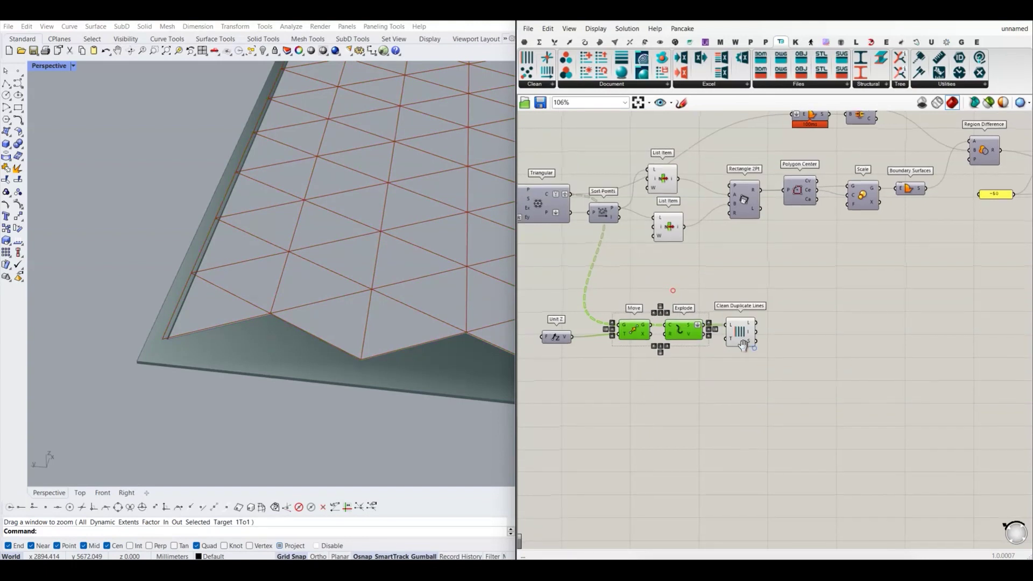
right_drag(745, 342, 641, 336)
click(641, 336)
click(693, 339)
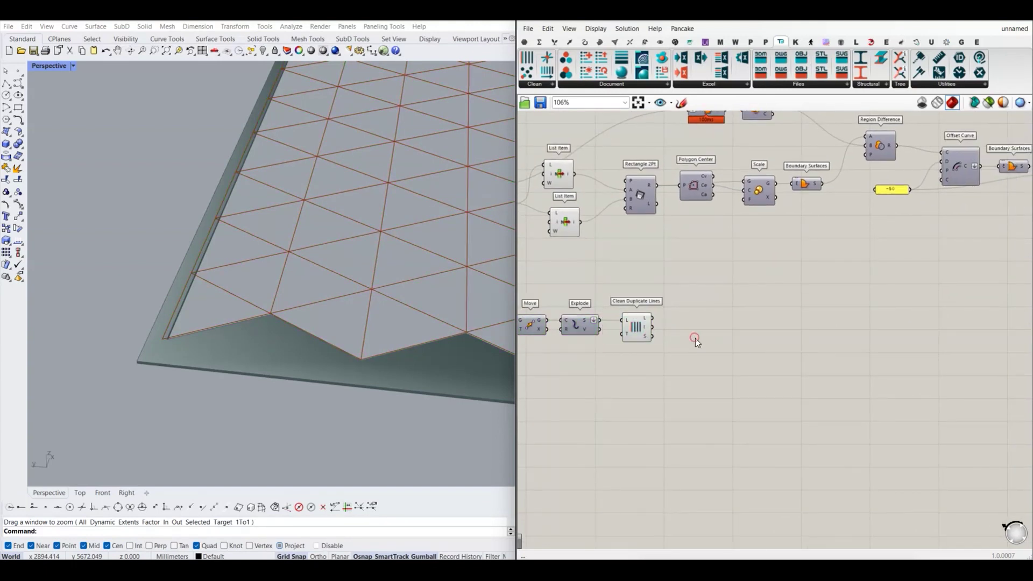
scroll(644, 327, up, 3)
click(643, 328)
scroll(229, 318, down, 5)
- Orbit and zoom the Rhino view onto a corner of the grid
mouse_move(229, 318)
right_down()
mouse_move(263, 253)
mouse_move(187, 259)
right_up()
scroll(186, 259, up, 1)
scroll(173, 314, up, 1)
scroll(205, 319, up, 2)
scroll(261, 355, up, 1)
right_drag(260, 355, 260, 346)
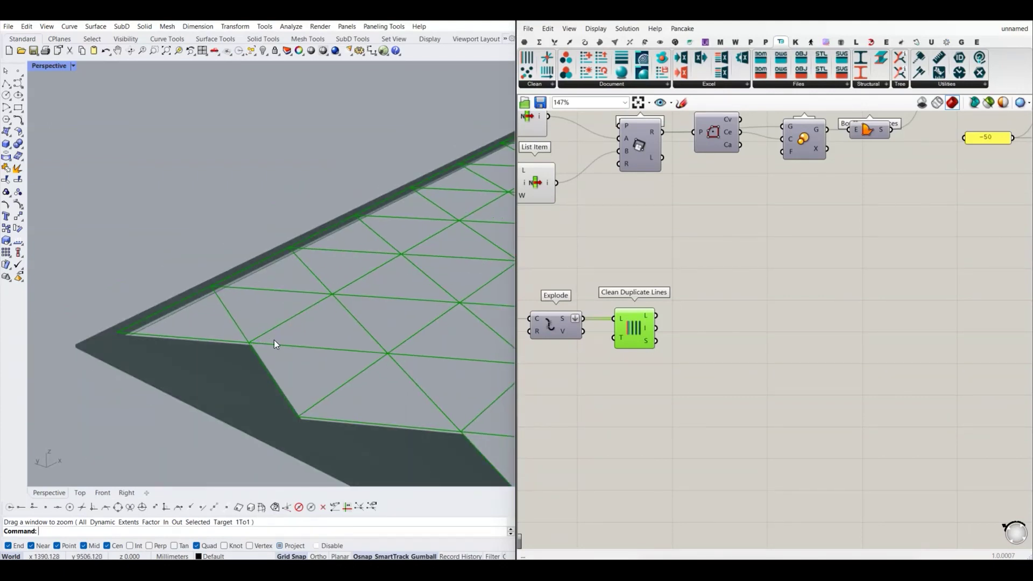
- Confirm the grid now keeps only its 169 unique cleaned edges
click(712, 405)
scroll(711, 406, down, 3)
scroll(653, 341, up, 2)
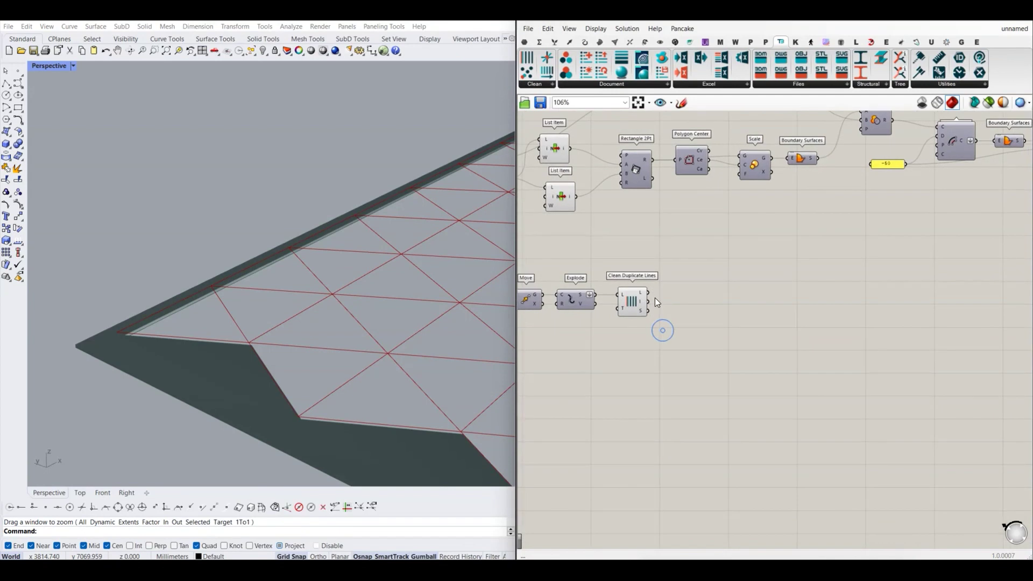
scroll(652, 298, up, 1)
click(632, 308)
click(708, 288)
scroll(275, 318, down, 2)
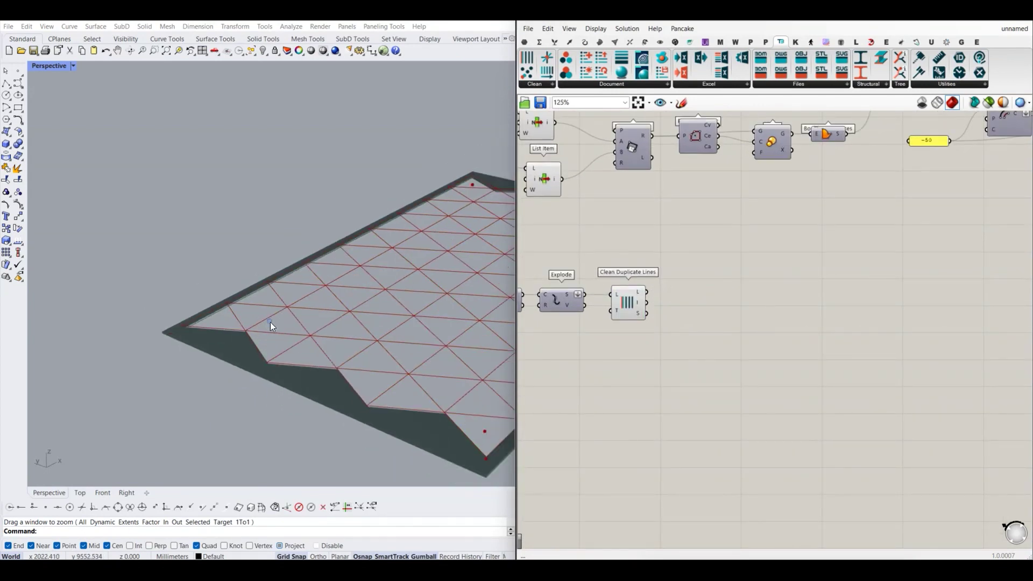
scroll(270, 321, up, 2)
scroll(270, 320, up, 3)
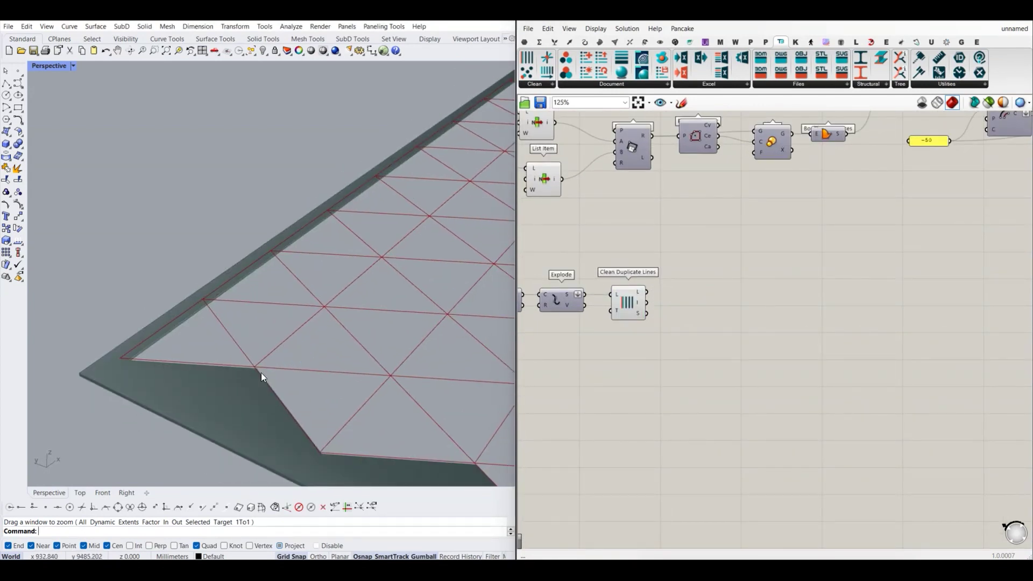
scroll(327, 305, up, 2)
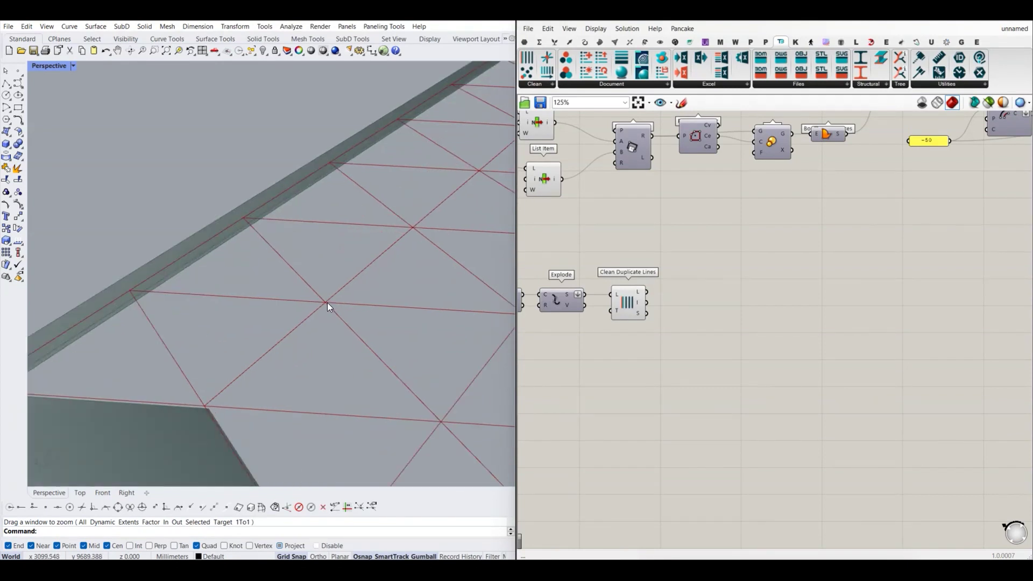
scroll(694, 279, down, 3)
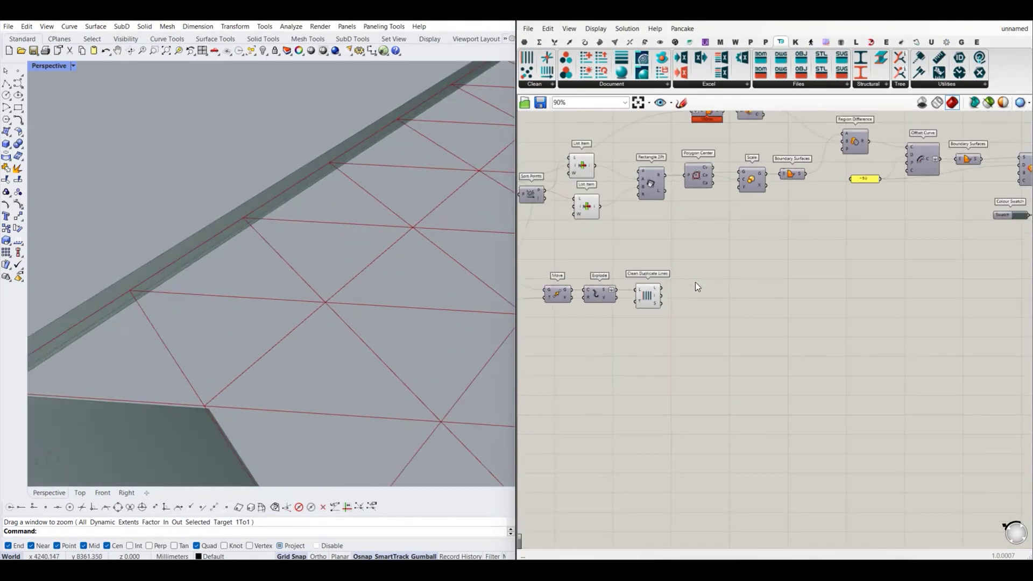
- Add a Multiple Curves intersection fed by Clean Duplicate Lines' output
click(640, 44)
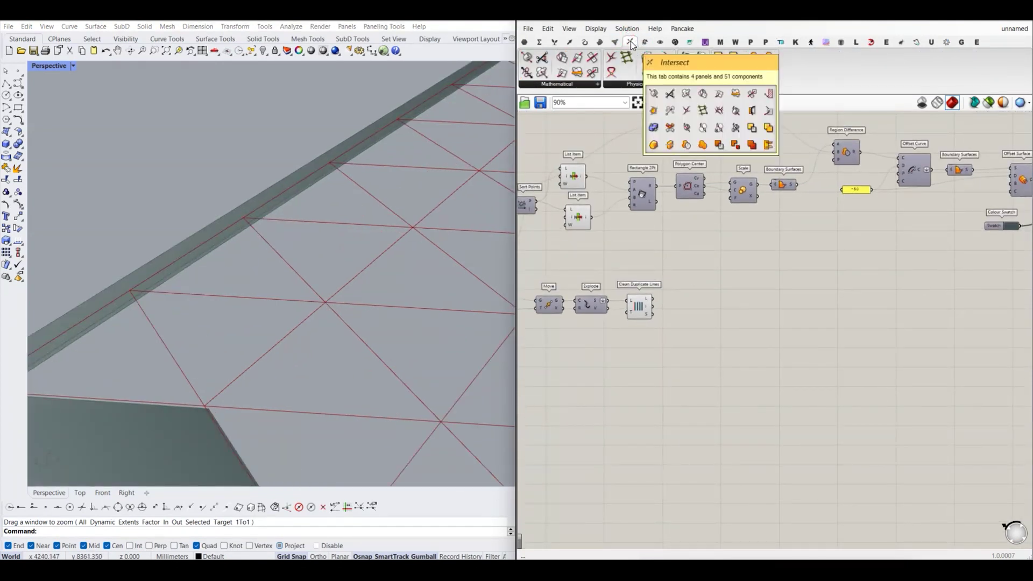
click(626, 84)
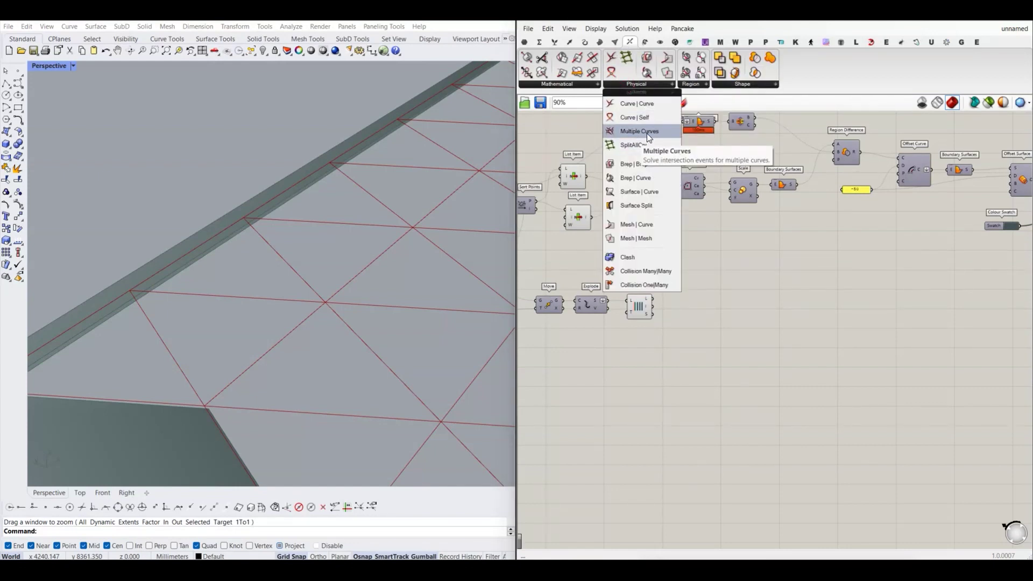
click(647, 134)
click(715, 321)
scroll(666, 308, up, 3)
mouse_move(642, 294)
mouse_down()
mouse_move(738, 342)
mouse_move(730, 309)
mouse_up()
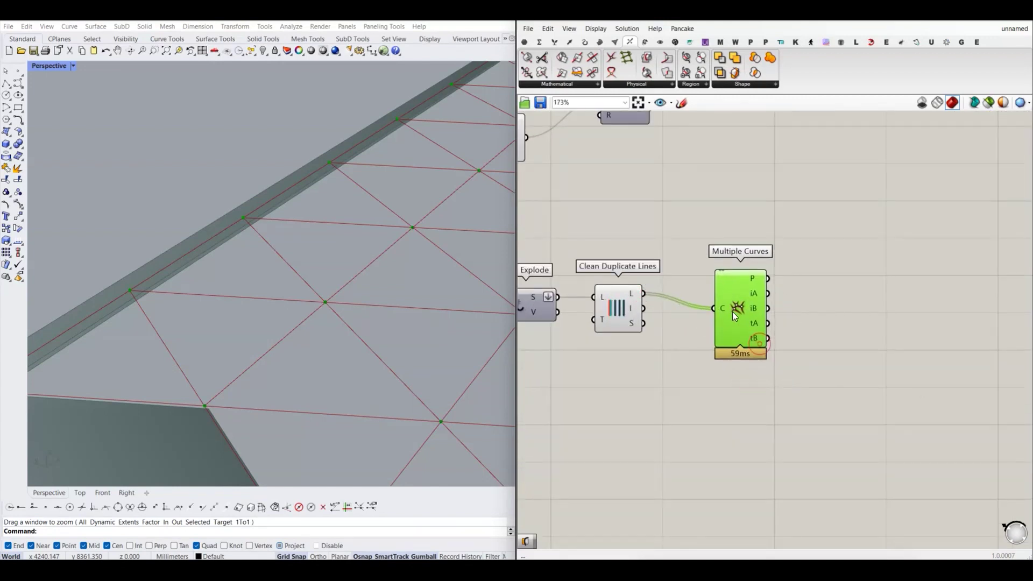
- Highlight the intersection points marking every triangular grid node
scroll(310, 282, down, 3)
scroll(248, 350, up, 3)
scroll(249, 349, down, 3)
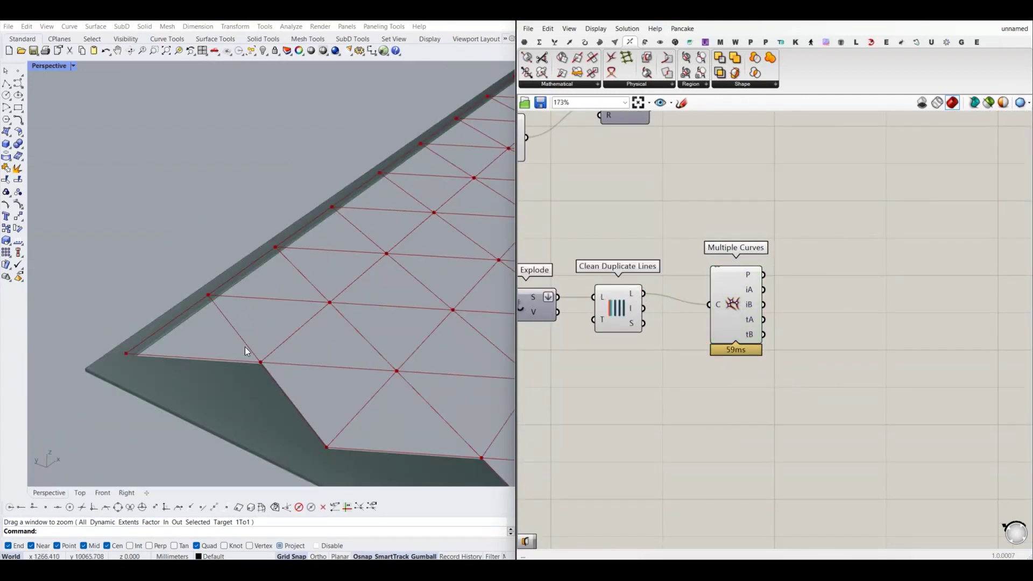
scroll(200, 279, up, 2)
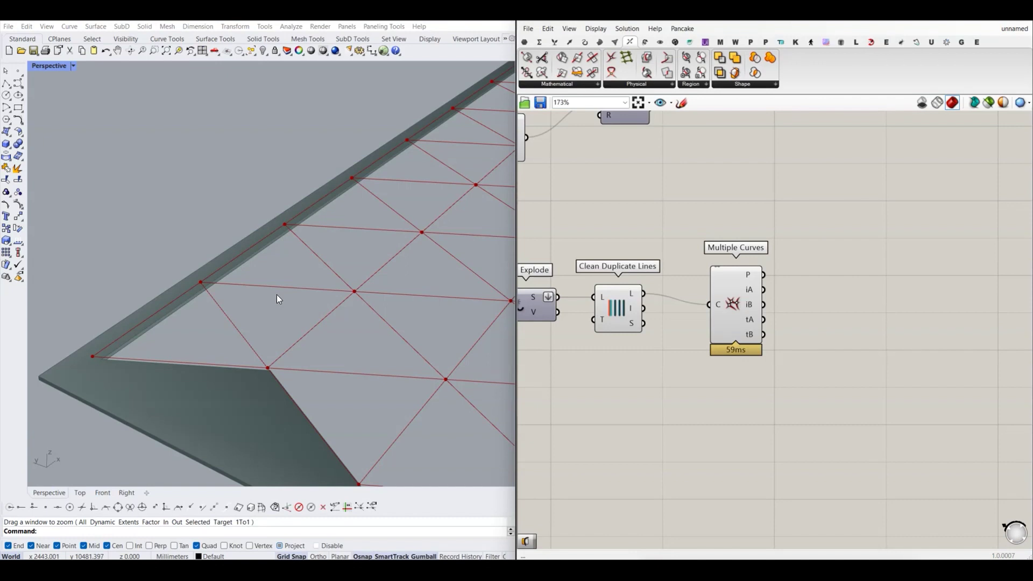
scroll(549, 323, down, 3)
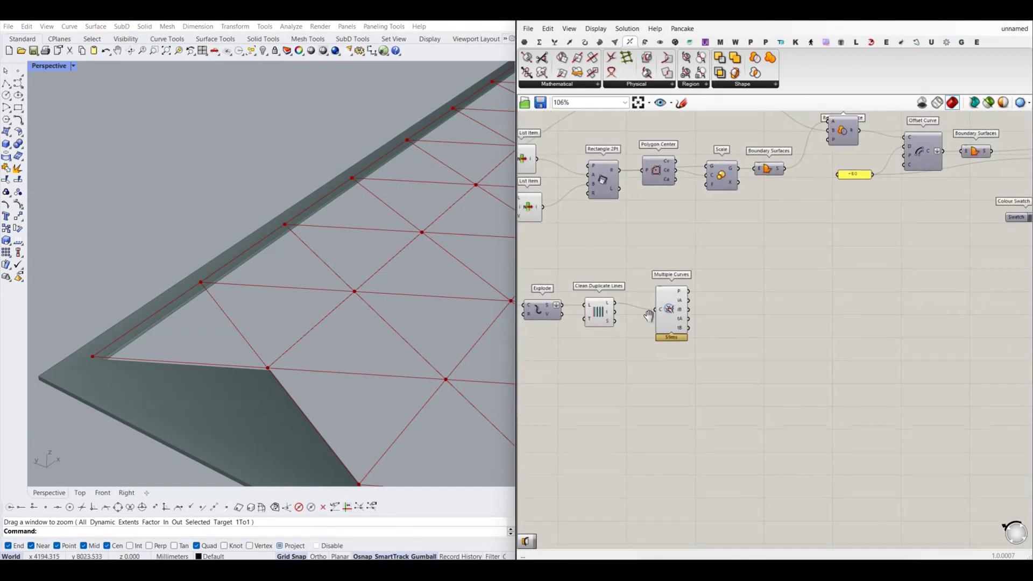
scroll(314, 345, down, 1)
scroll(330, 302, up, 2)
scroll(328, 307, up, 2)
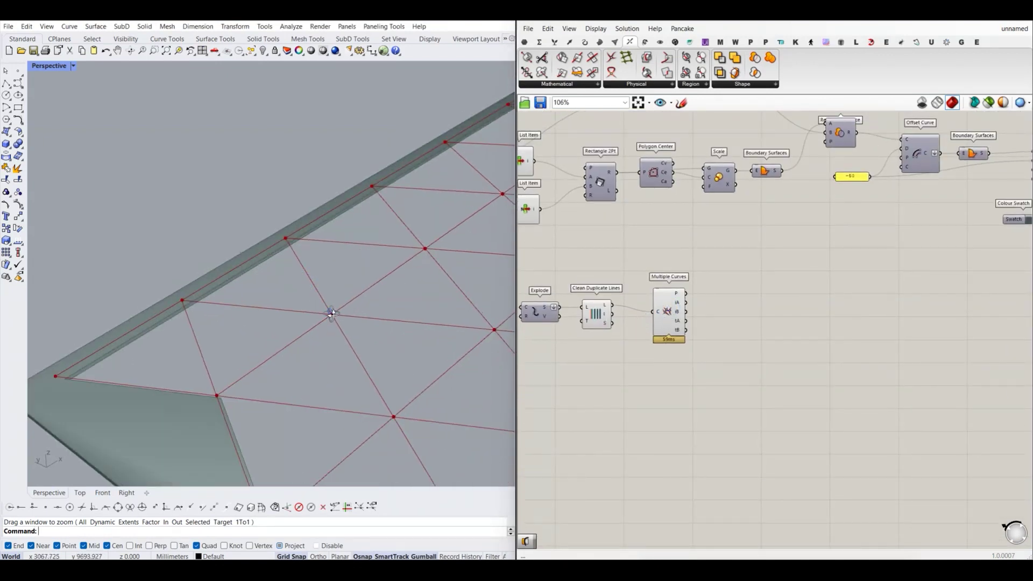
scroll(704, 323, up, 3)
click(645, 344)
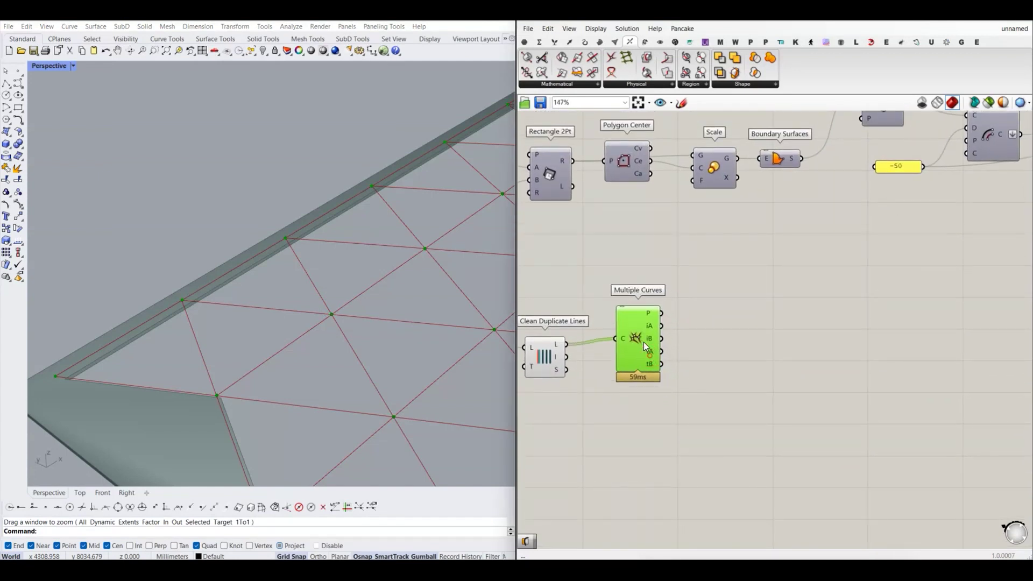
click(666, 327)
scroll(651, 320, up, 3)
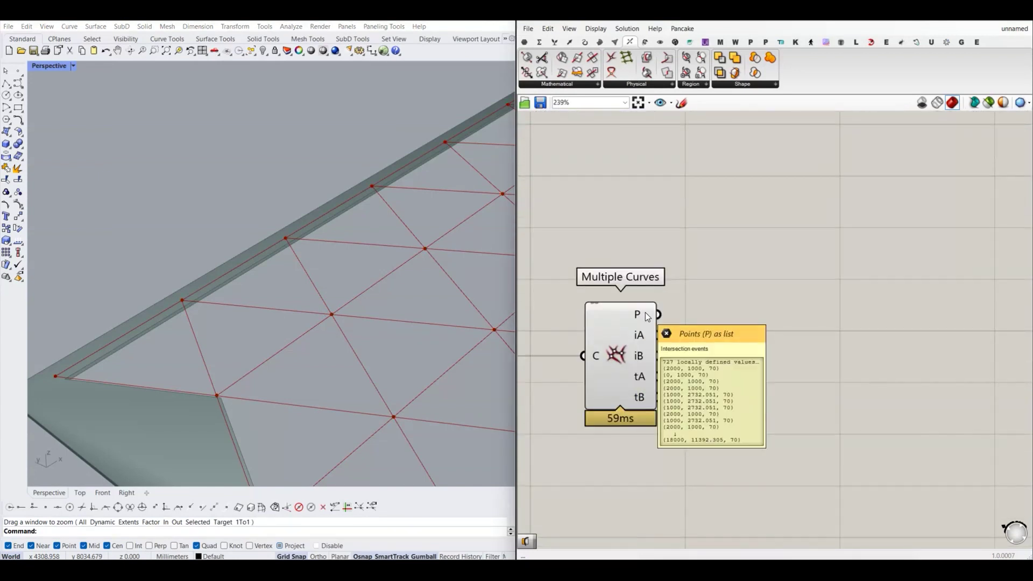
click(569, 42)
- Add a Cull Duplicates point component set to Average for the intersection points
click(672, 85)
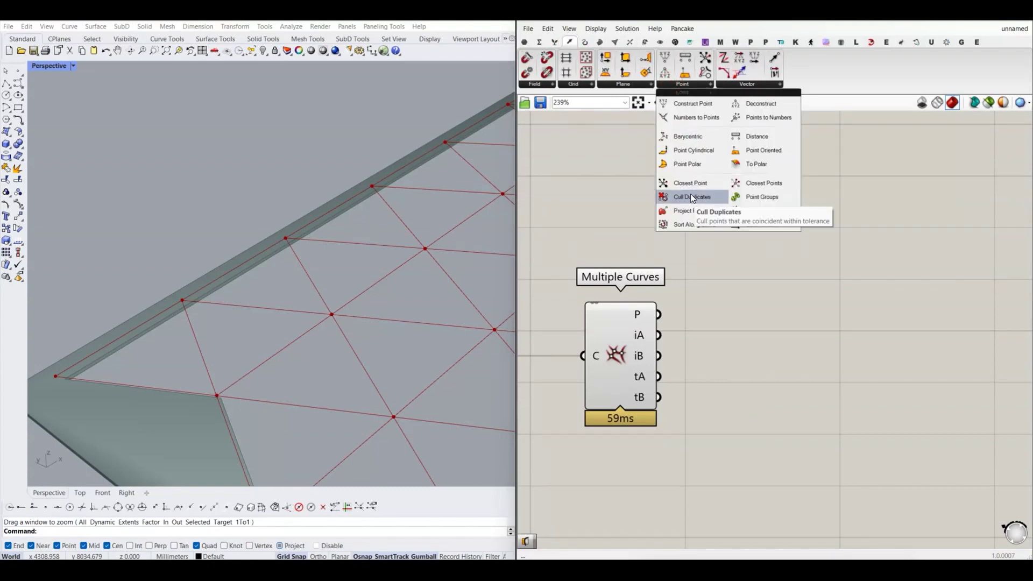
scroll(298, 327, up, 2)
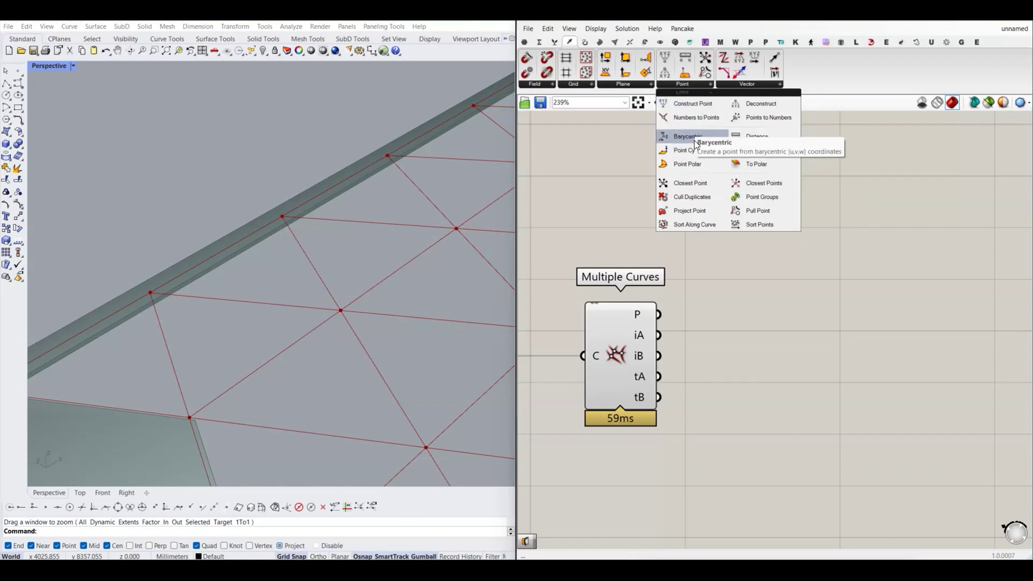
drag(694, 194, 743, 344)
drag(658, 314, 737, 327)
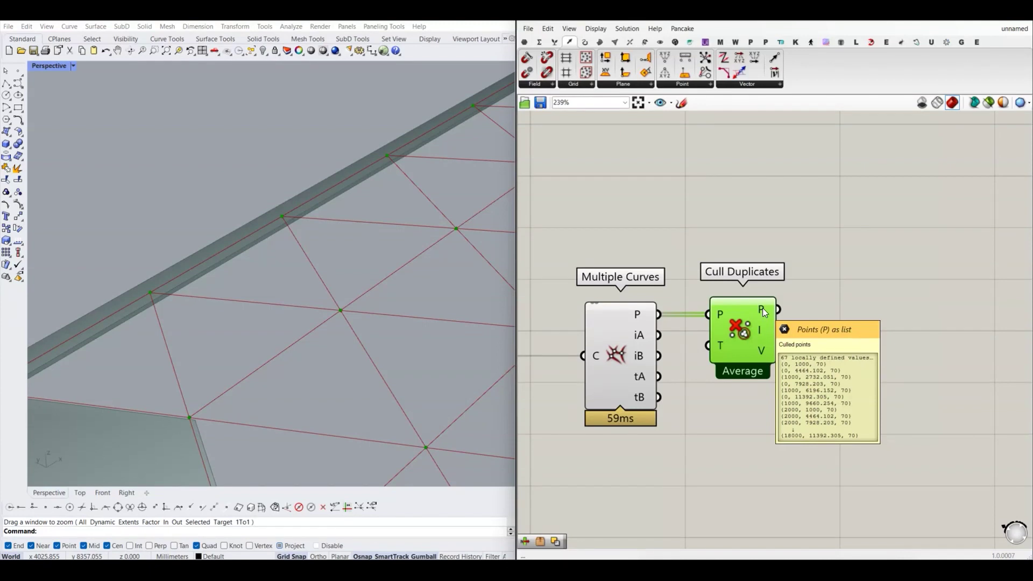
scroll(774, 323, down, 3)
- Turn off the Multiple Curves and Clean Duplicate Lines previews
right_click(684, 337)
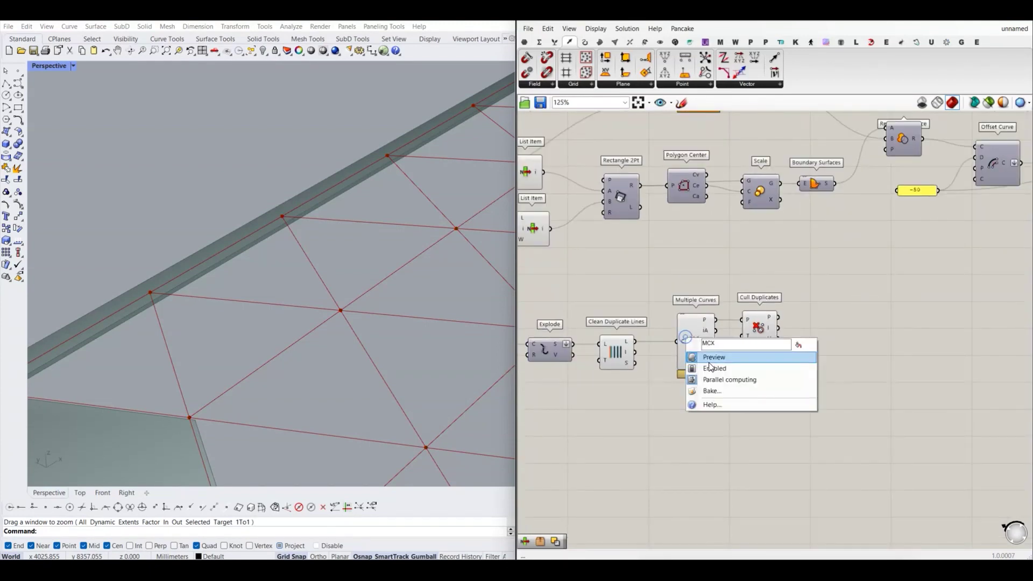
click(711, 356)
right_click(615, 356)
click(640, 375)
right_drag(766, 327, 650, 292)
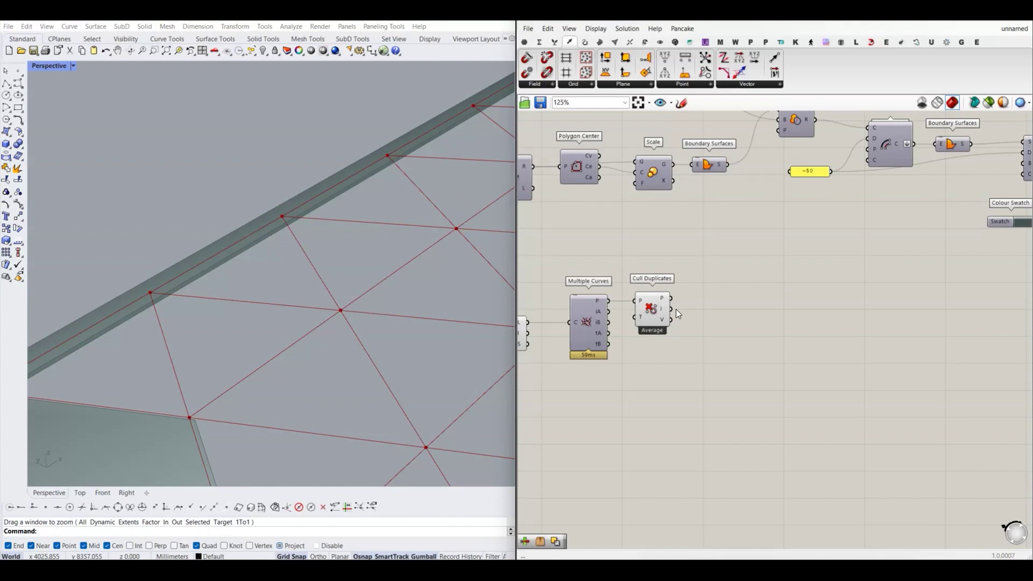
right_drag(682, 312, 675, 313)
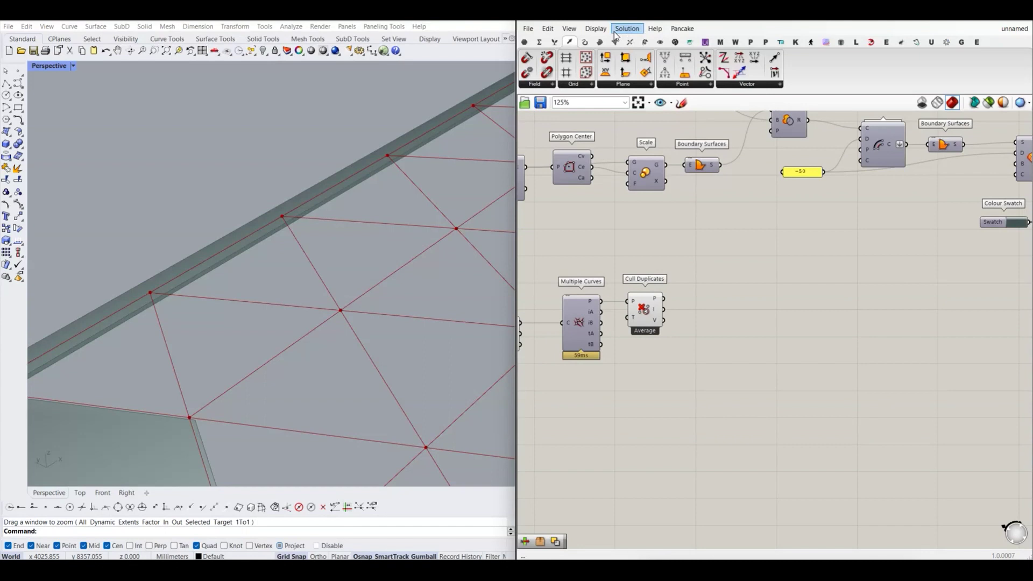
- Add a Polygon component and wire the Cull Duplicates points into its plane input
click(584, 42)
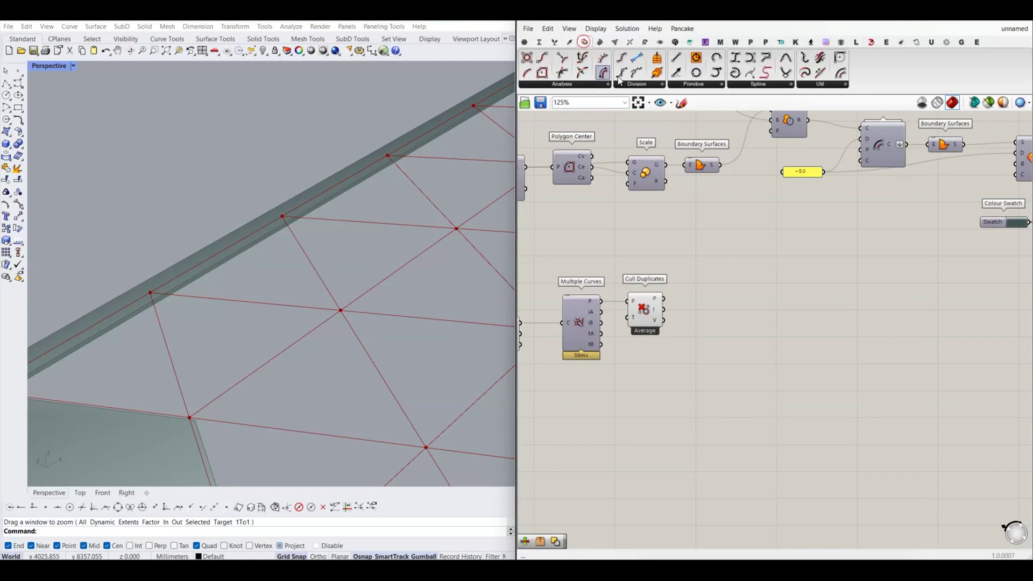
click(699, 85)
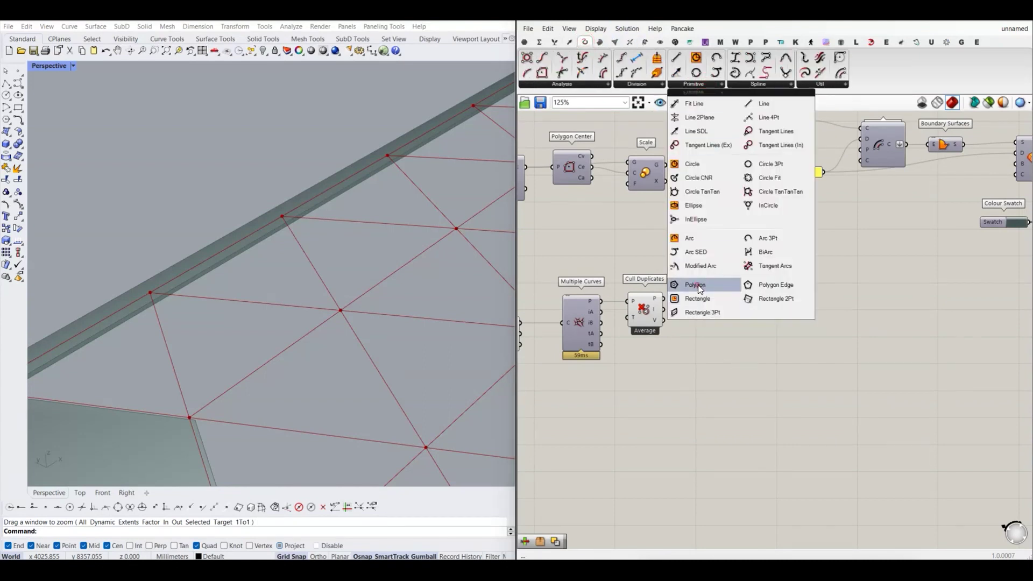
drag(699, 285, 748, 356)
scroll(748, 357, up, 3)
click(772, 354)
click(684, 285)
drag(650, 286, 721, 322)
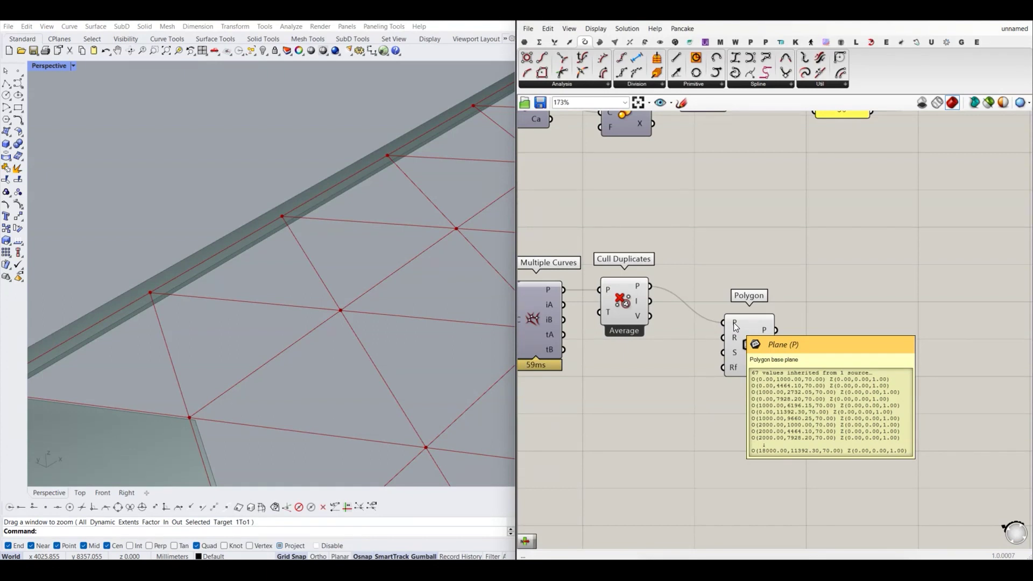
- Inspect the polygons by zooming the Rhino top and perspective views
click(80, 493)
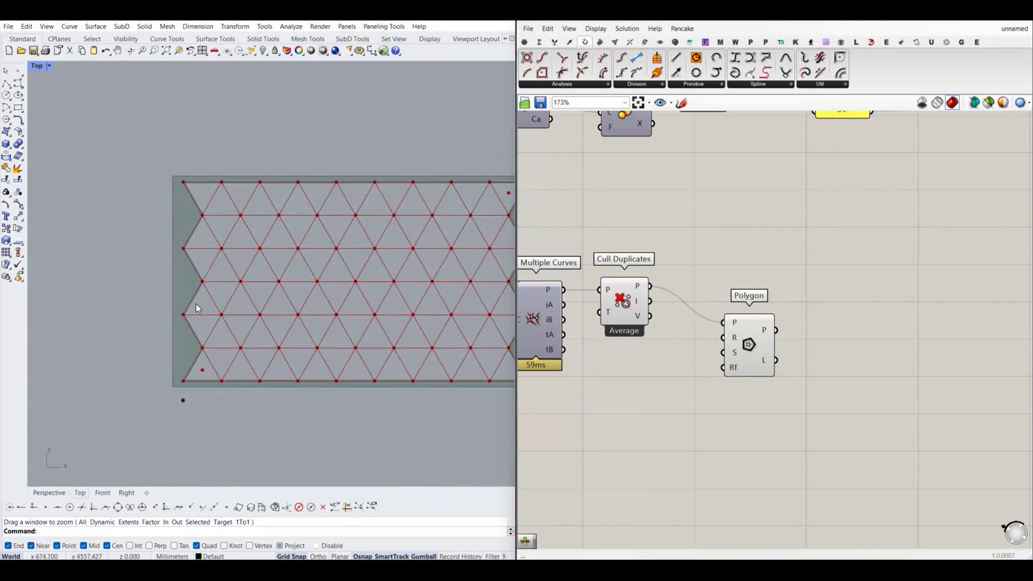
scroll(203, 192, up, 3)
scroll(242, 202, up, 3)
scroll(243, 201, up, 2)
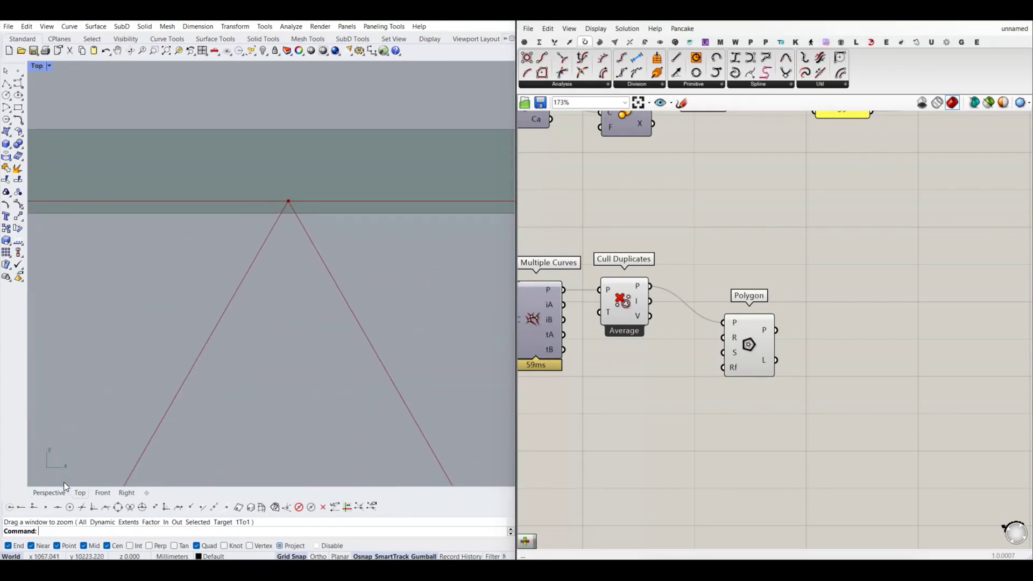
click(49, 493)
scroll(186, 362, down, 3)
scroll(180, 361, up, 2)
scroll(184, 355, up, 2)
scroll(178, 363, up, 2)
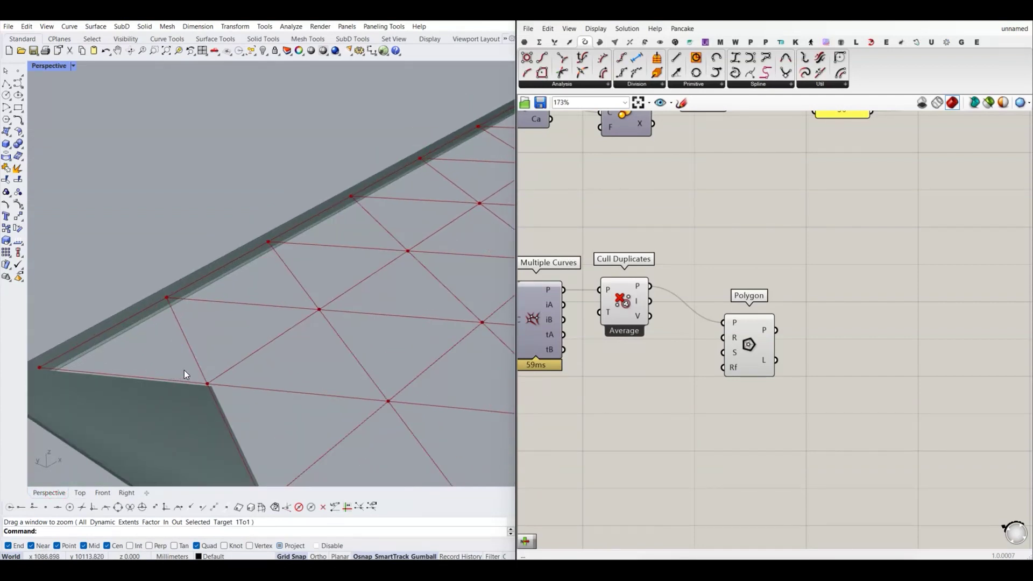
scroll(205, 381, up, 2)
scroll(712, 329, up, 2)
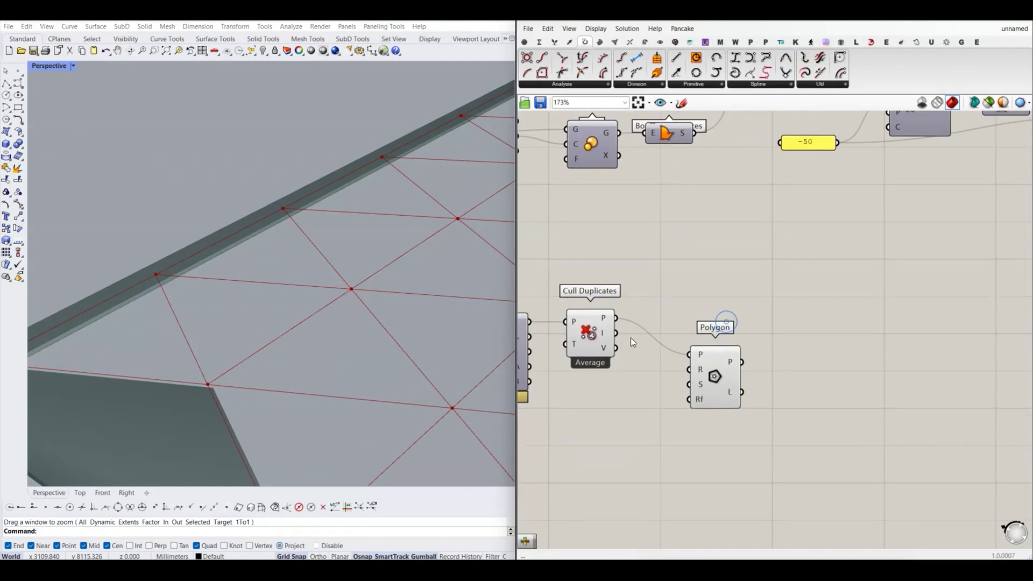
- Move the Polygon component further right and recentre the canvas
drag(729, 364, 775, 366)
click(747, 290)
right_drag(728, 285, 702, 220)
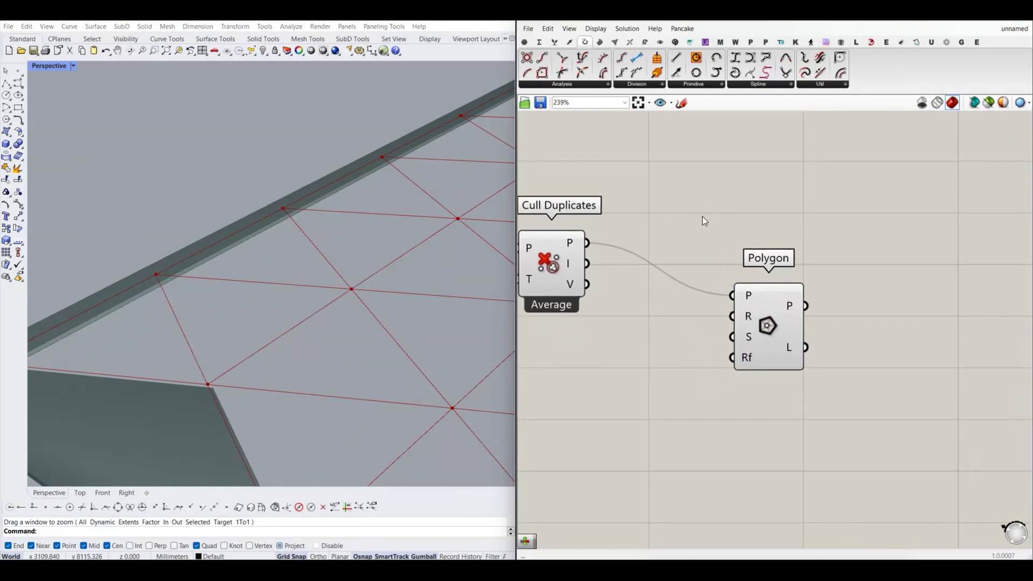
- Add an XY Plane fed by the culled points, delete a stray Deconstruct Plane, and shift Polygon right
click(569, 42)
drag(618, 66, 681, 223)
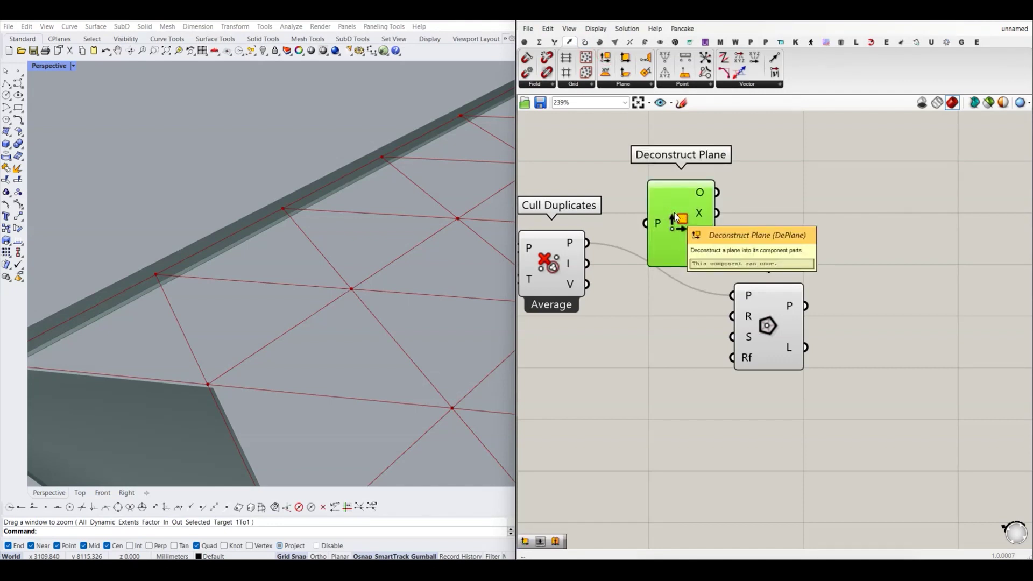
key(Delete)
drag(607, 72, 662, 238)
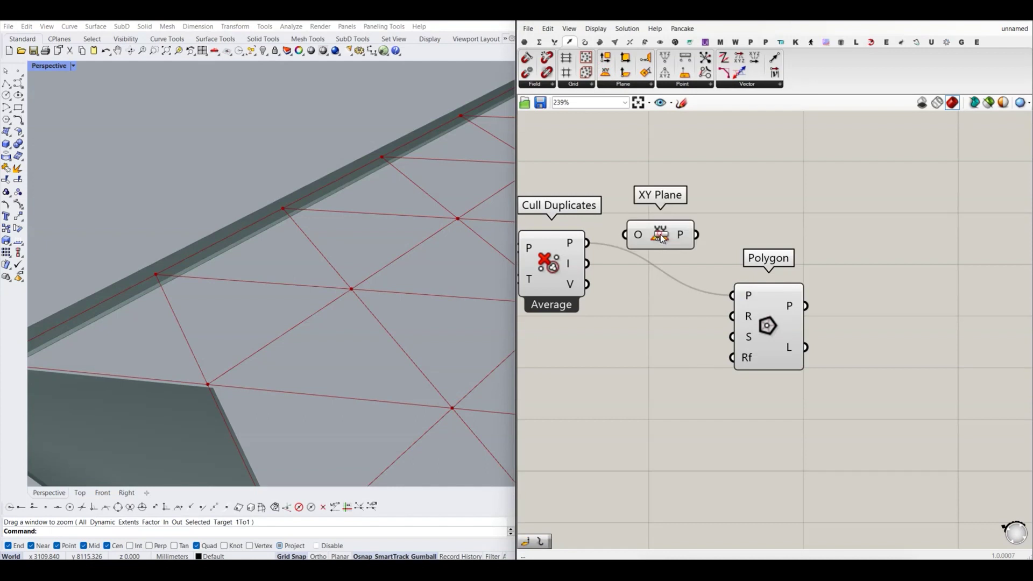
mouse_move(587, 242)
mouse_down()
mouse_move(624, 234)
mouse_move(731, 295)
mouse_move(809, 323)
mouse_up()
click(775, 224)
mouse_move(775, 290)
right_down()
mouse_move(774, 267)
mouse_move(767, 290)
mouse_move(734, 283)
right_up()
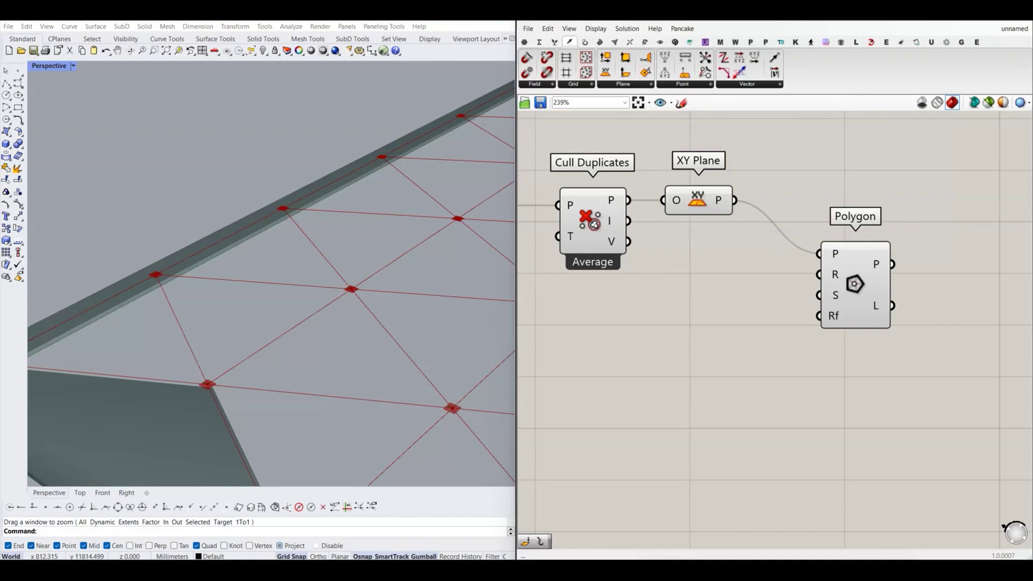
- Create a panel holding 100 and wire it to the Polygon radius input
scroll(667, 295, down, 2)
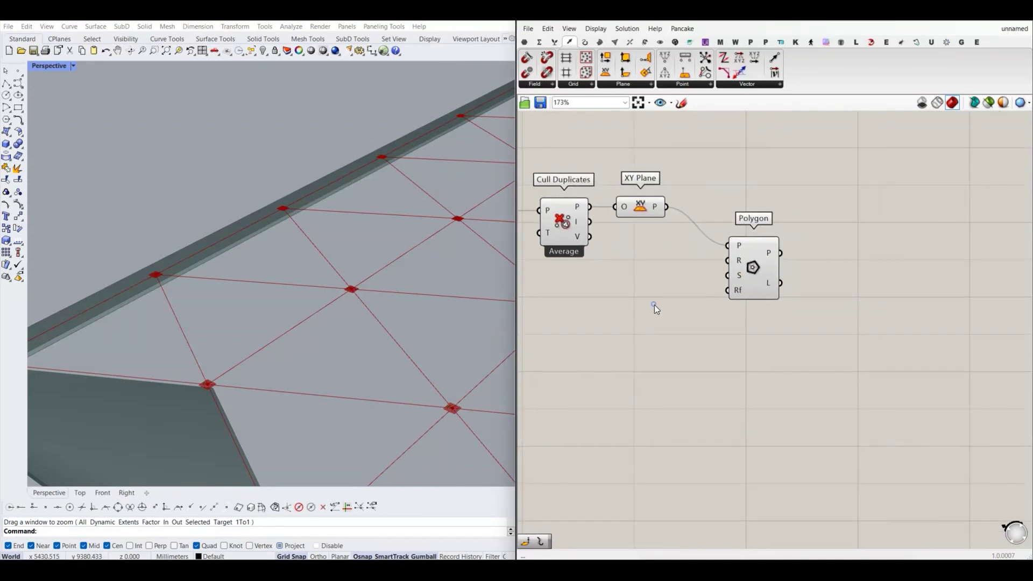
right_drag(624, 304, 665, 295)
double_click(665, 295)
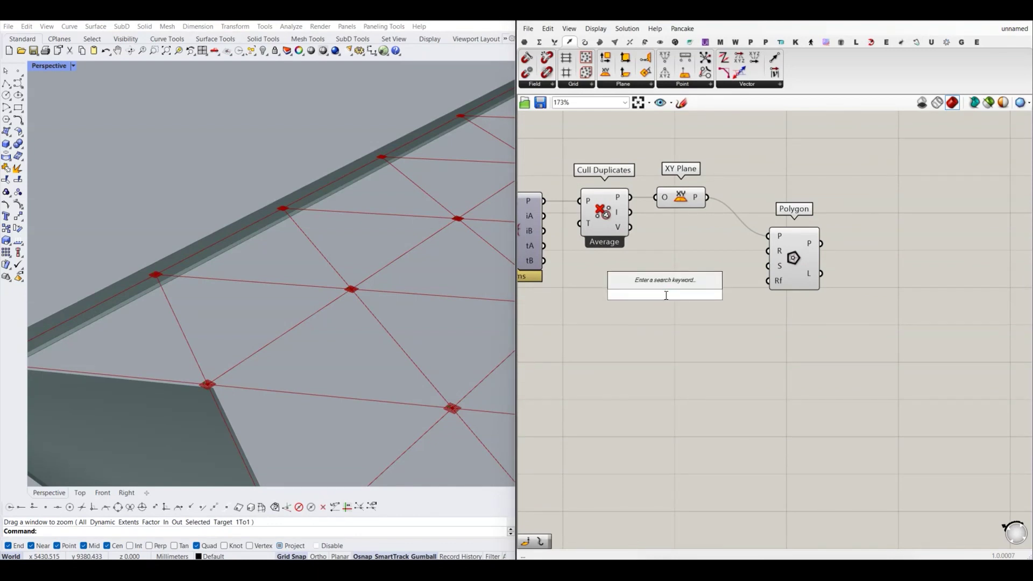
text(panel)
text("100)
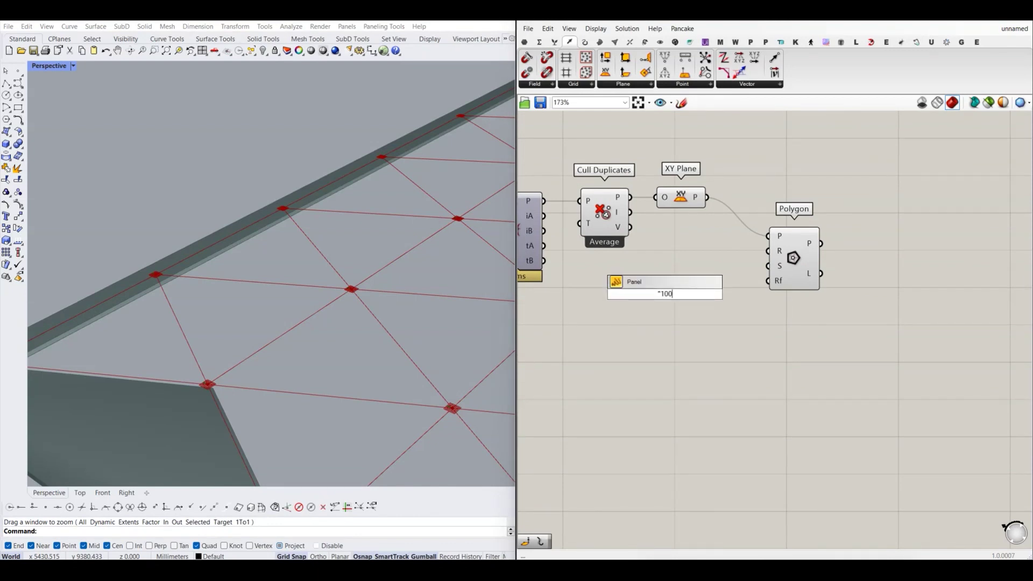
key(Return)
drag(682, 295, 768, 251)
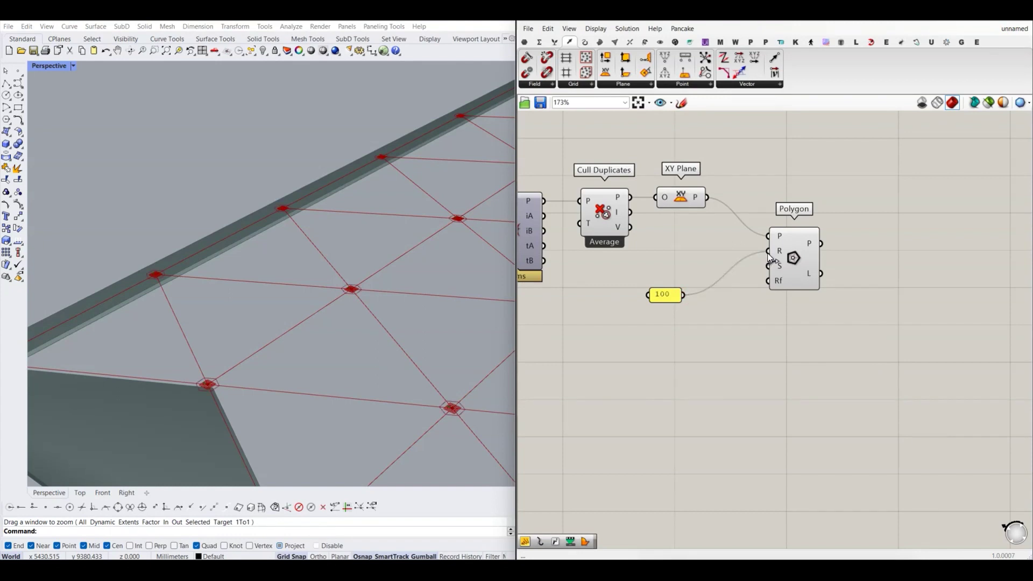
drag(668, 296, 663, 265)
click(711, 310)
- Zoom and pan to check the larger hexagons and the polygon components
scroll(349, 281, up, 3)
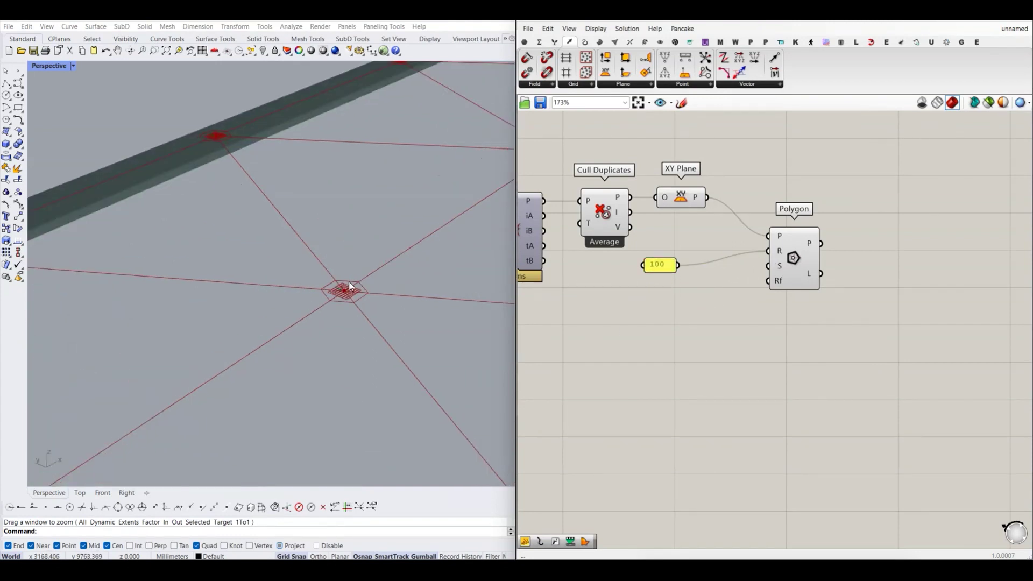
scroll(349, 282, up, 2)
scroll(347, 285, up, 2)
scroll(292, 321, up, 2)
scroll(291, 322, down, 3)
scroll(282, 316, down, 2)
scroll(288, 338, up, 1)
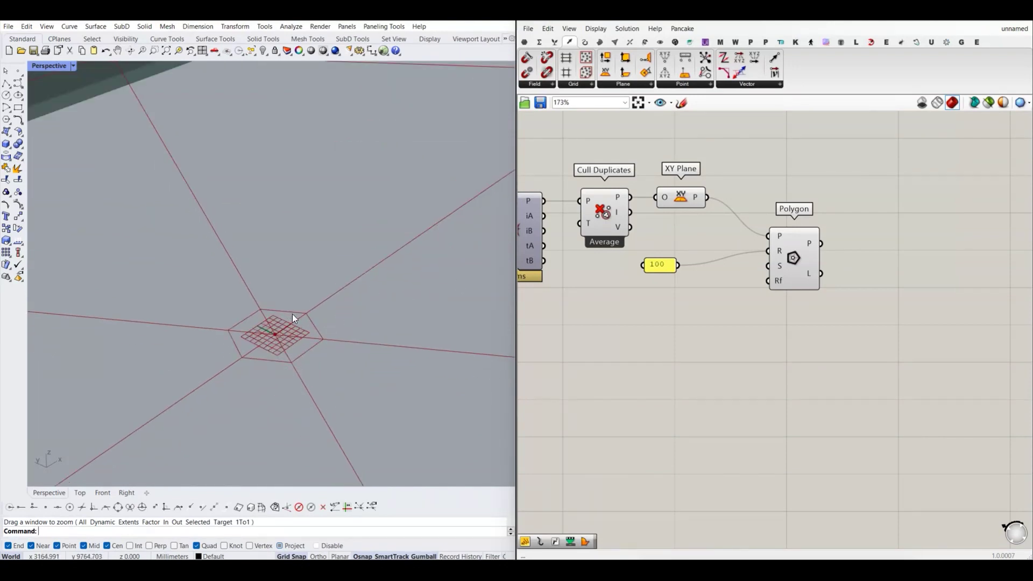
scroll(760, 277, down, 2)
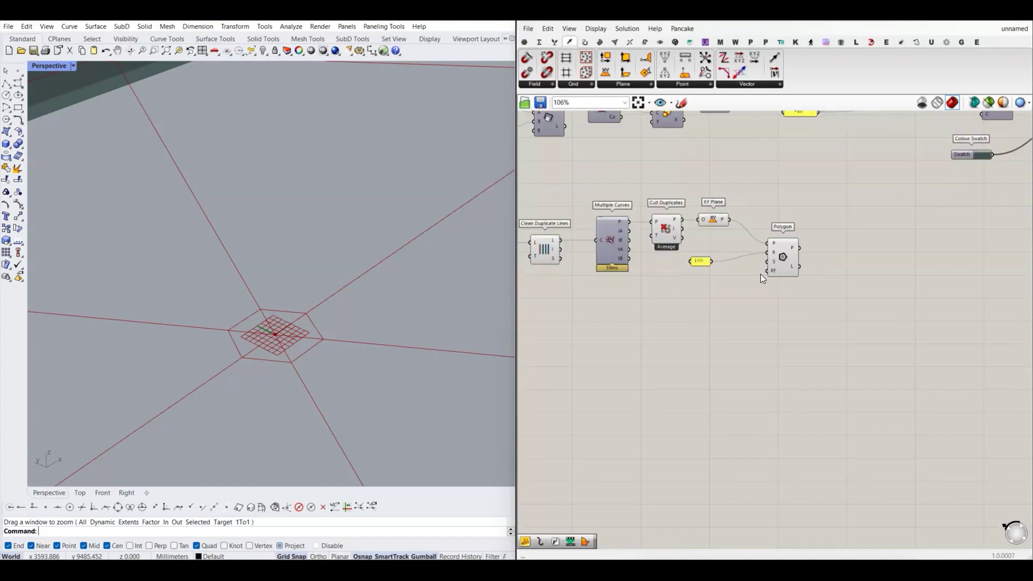
right_drag(759, 273, 673, 286)
scroll(673, 286, up, 2)
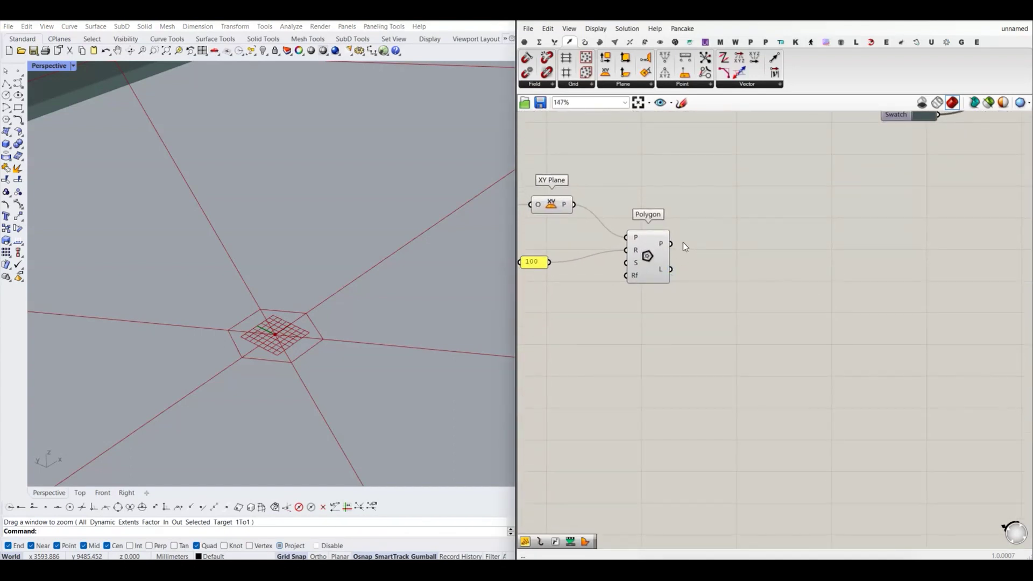
- Add a Rotate component taking the polygons as geometry and the XY plane as rotation plane
click(645, 42)
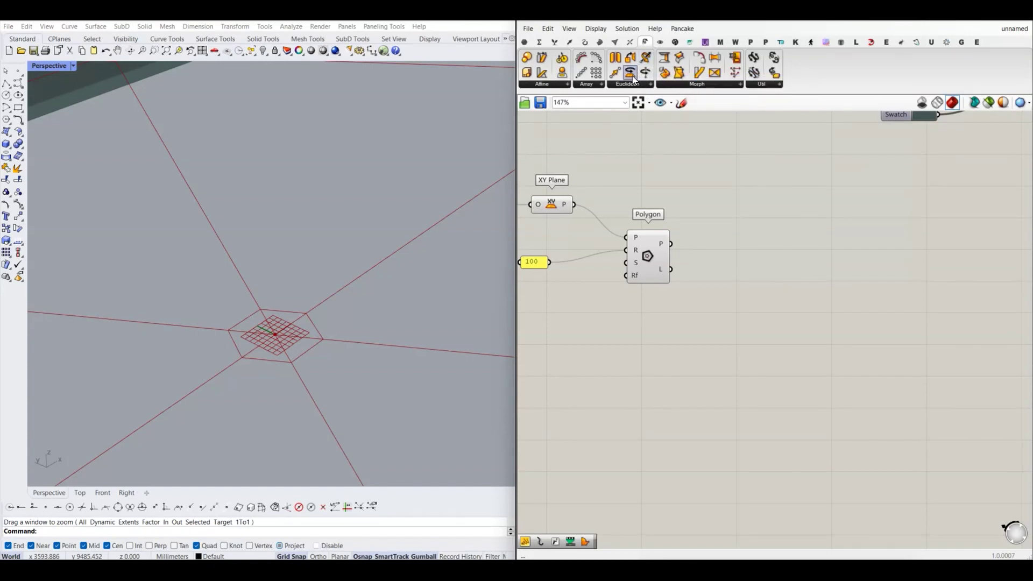
drag(633, 80, 764, 273)
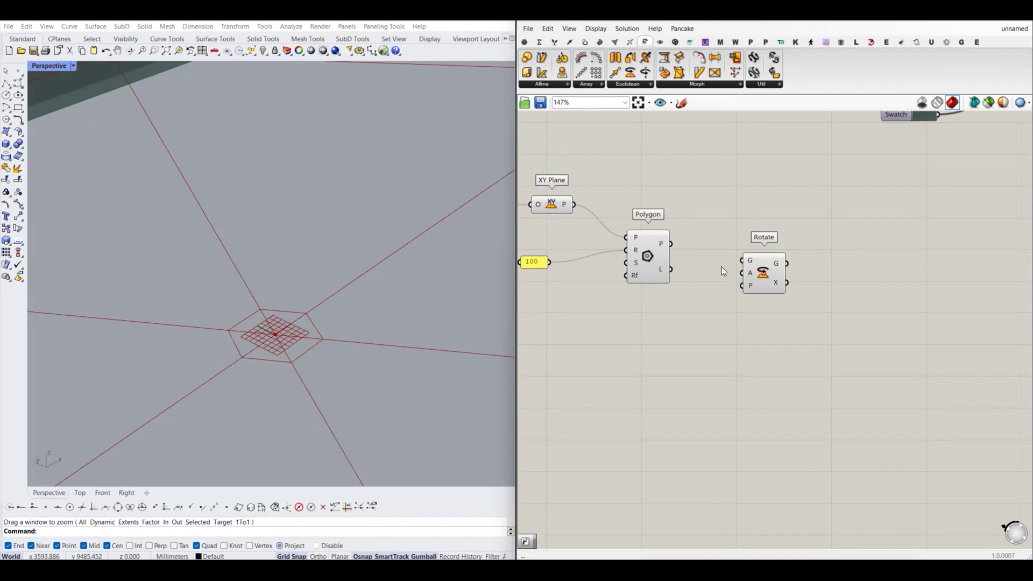
scroll(699, 261, up, 1)
mouse_move(665, 241)
mouse_down()
mouse_move(746, 257)
mouse_move(790, 289)
mouse_up()
click(759, 307)
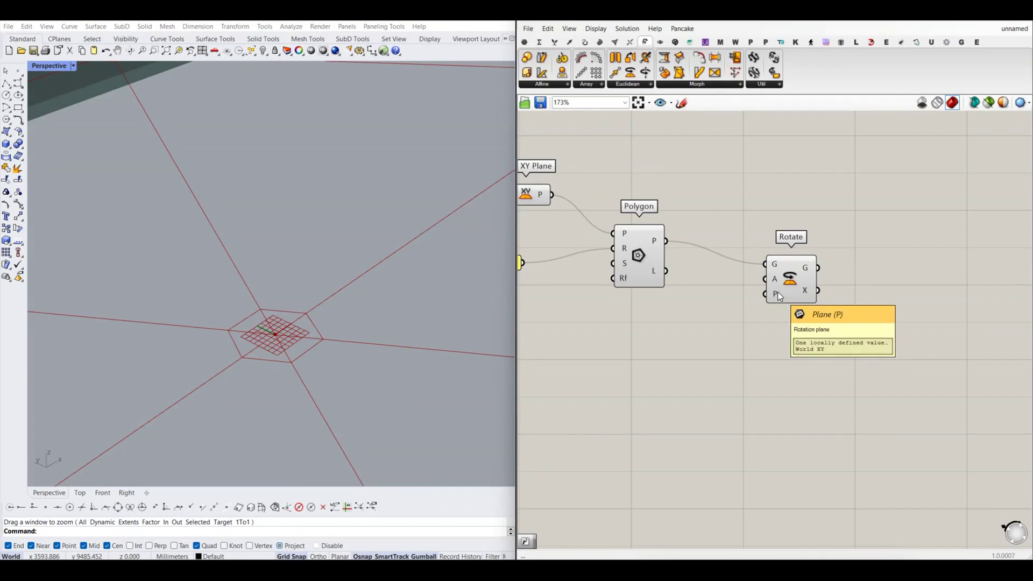
drag(783, 288, 799, 279)
click(780, 304)
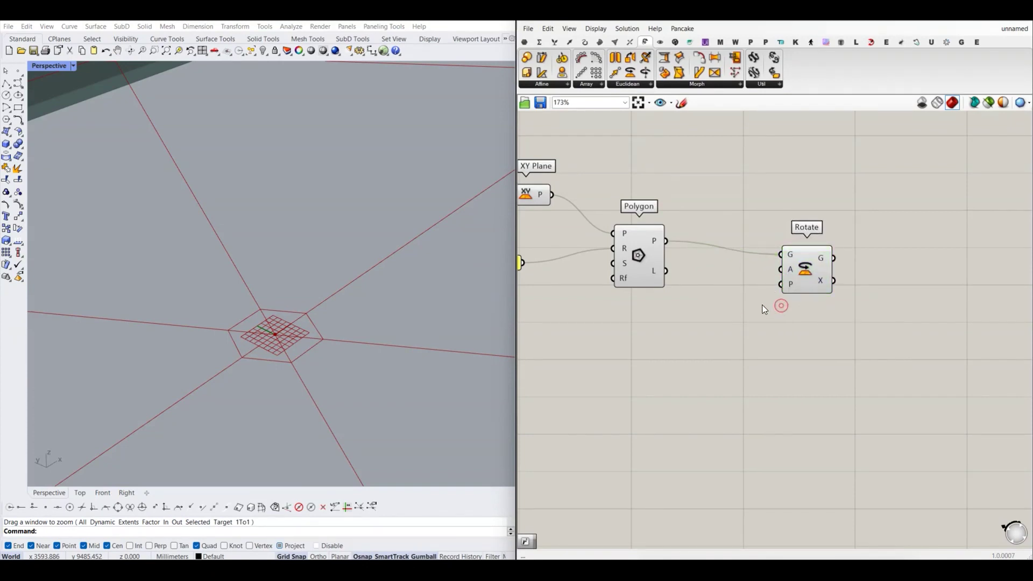
right_drag(759, 303, 777, 294)
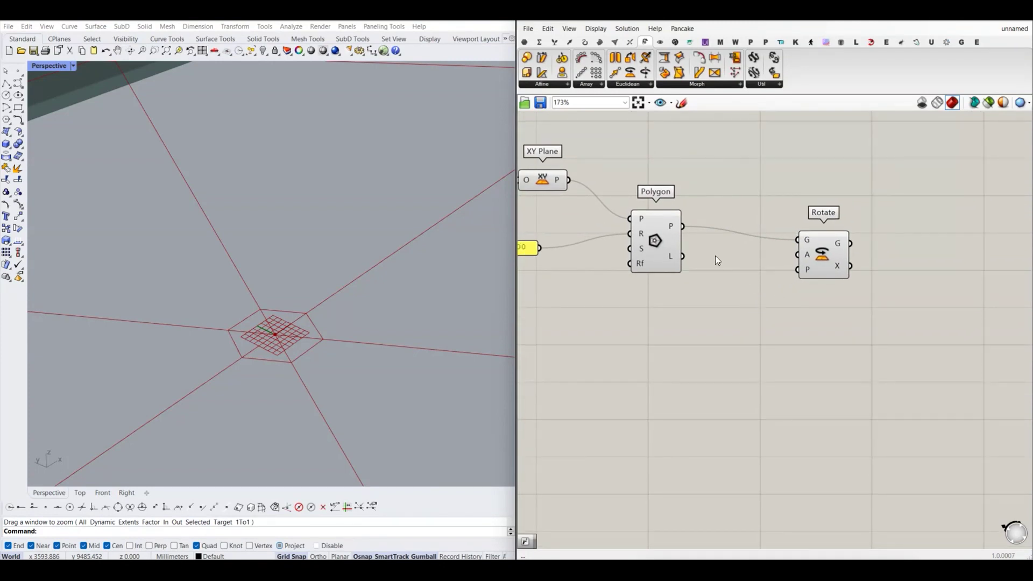
scroll(807, 274, up, 2)
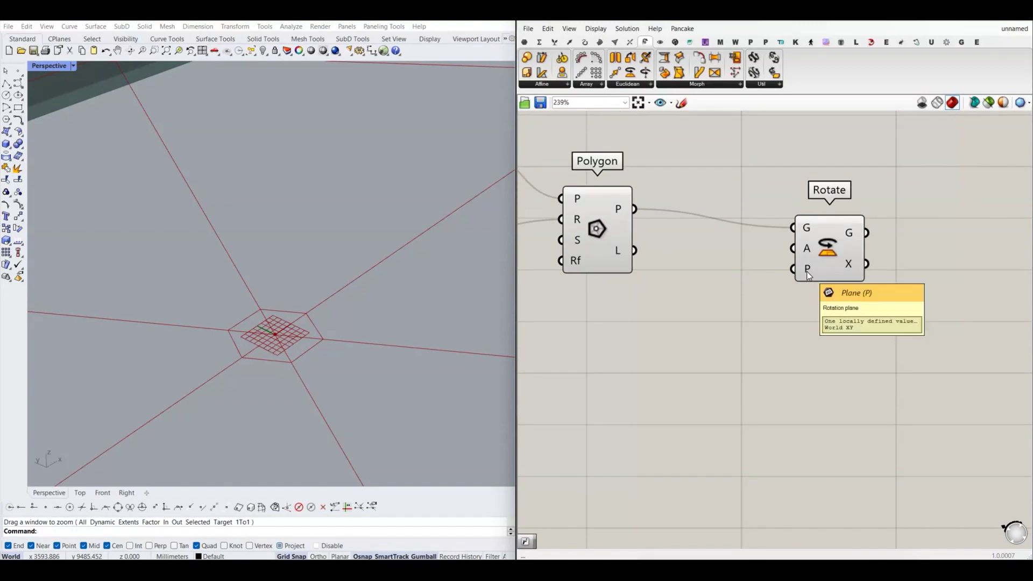
scroll(808, 274, down, 3)
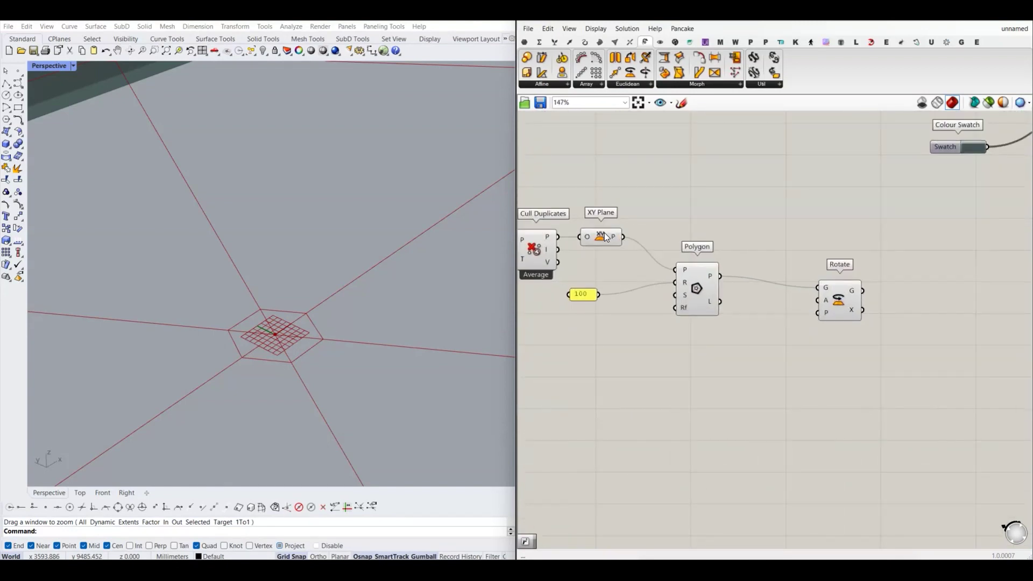
drag(630, 243, 817, 313)
scroll(815, 312, up, 2)
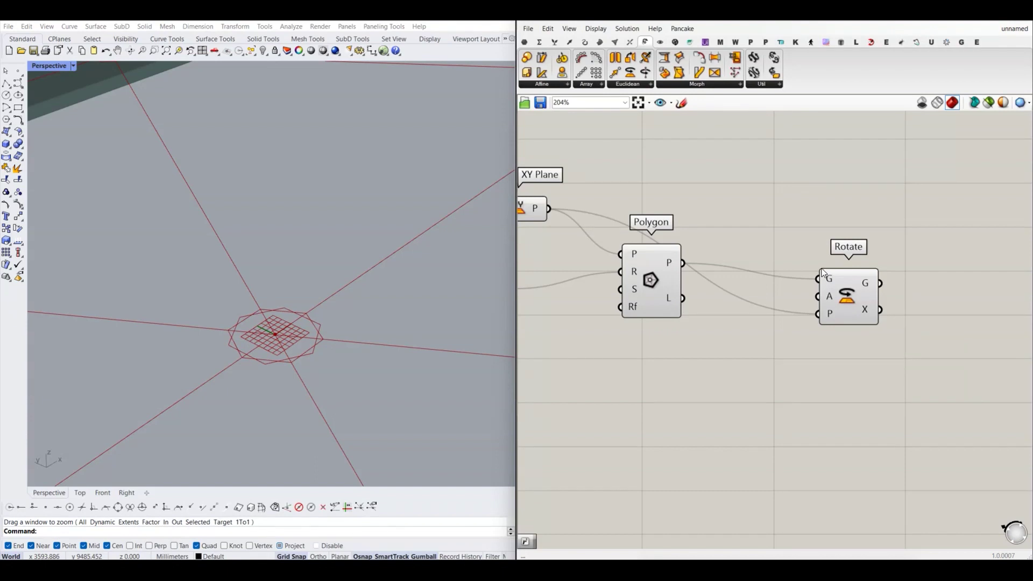
- Feed a 3-degree angle through a Radians component into Rotate's angle input
click(845, 305)
click(796, 339)
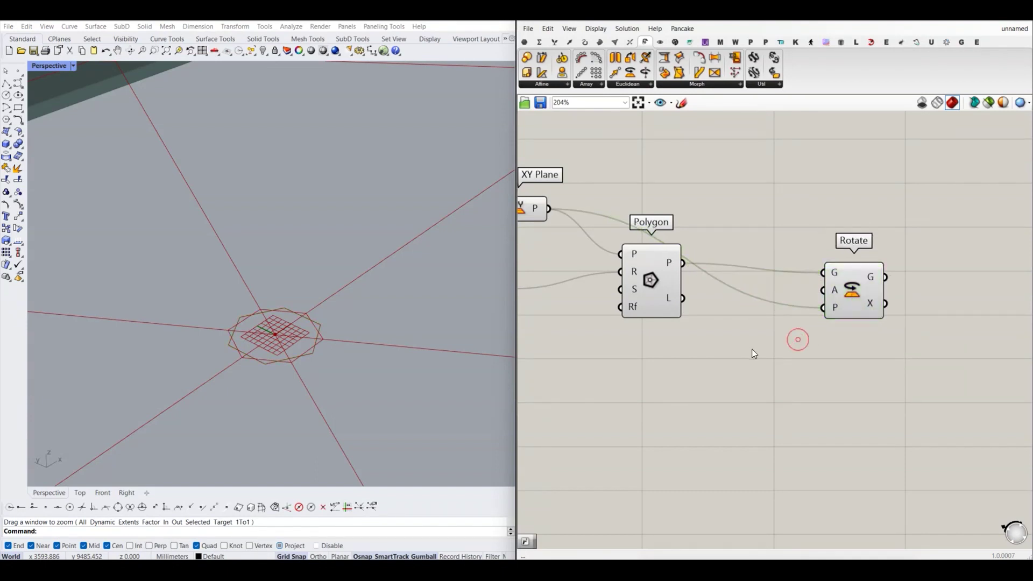
right_drag(750, 348, 761, 340)
double_click(674, 370)
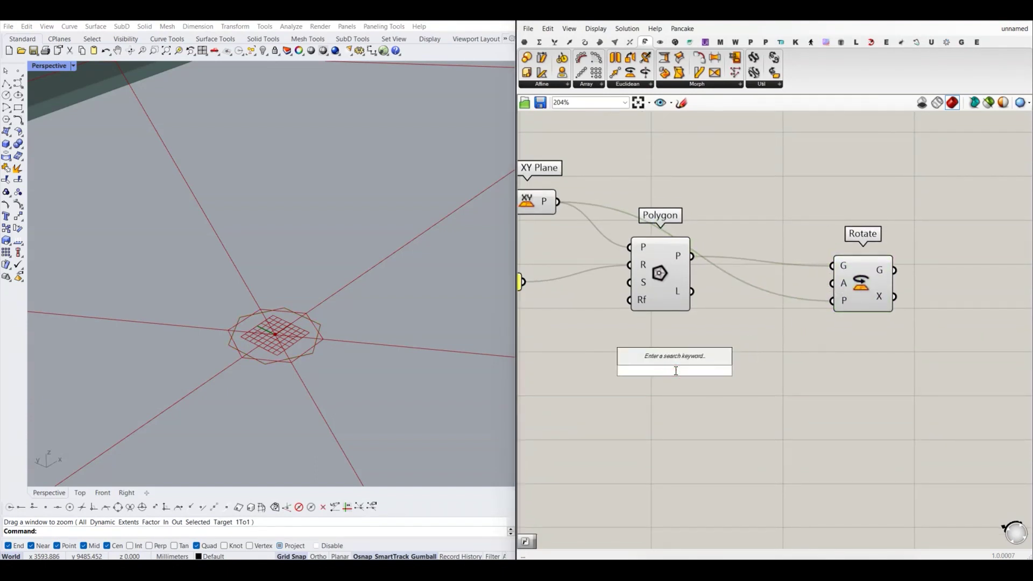
text(rad)
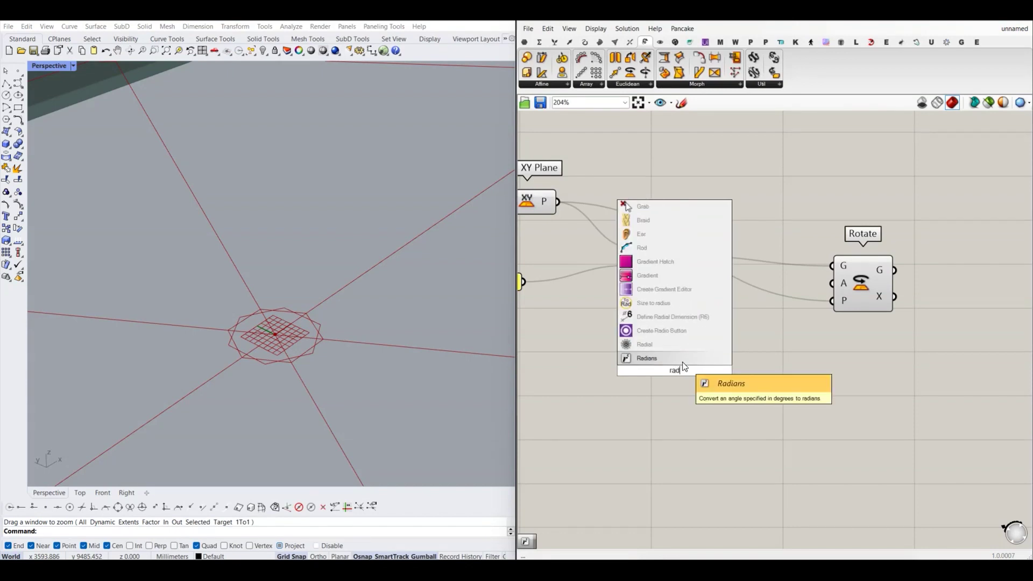
key(Return)
drag(684, 366, 745, 350)
right_click(717, 356)
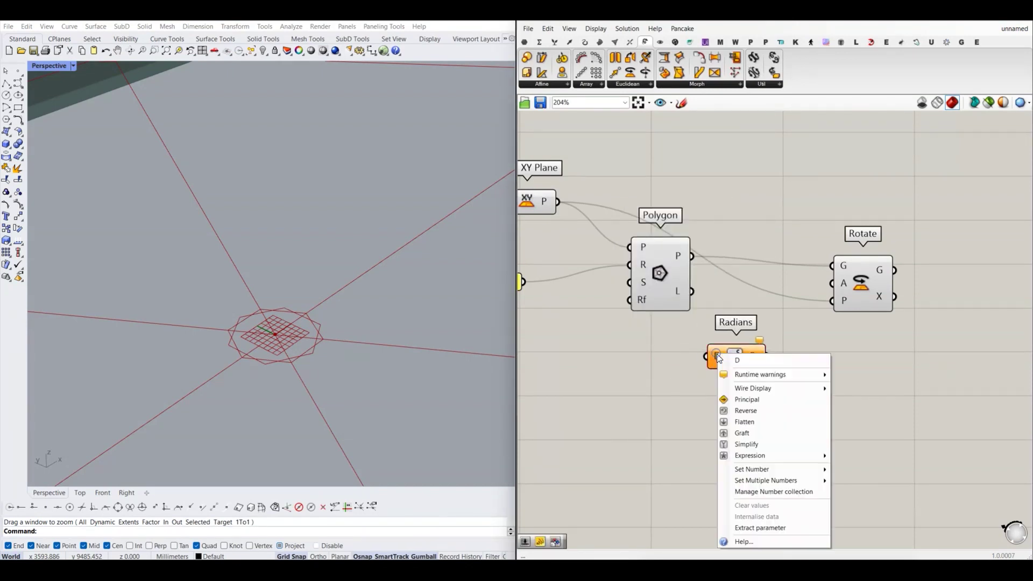
text(3)
click(871, 483)
drag(769, 357, 828, 295)
click(861, 285)
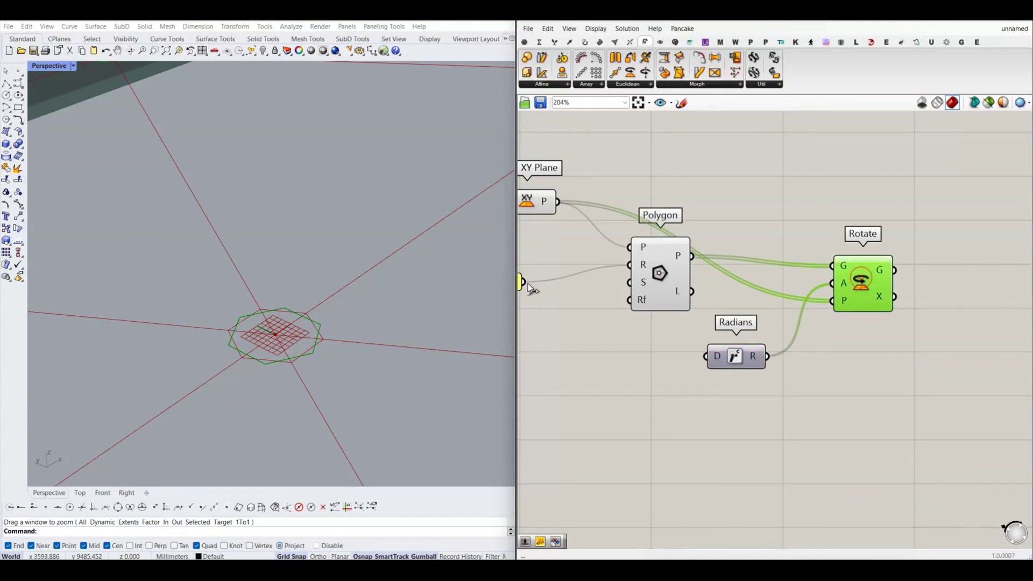
- Hide the unrotated Polygon preview and centre the rotated hexagon in the top view
scroll(308, 321, up, 3)
scroll(308, 323, down, 3)
click(89, 491)
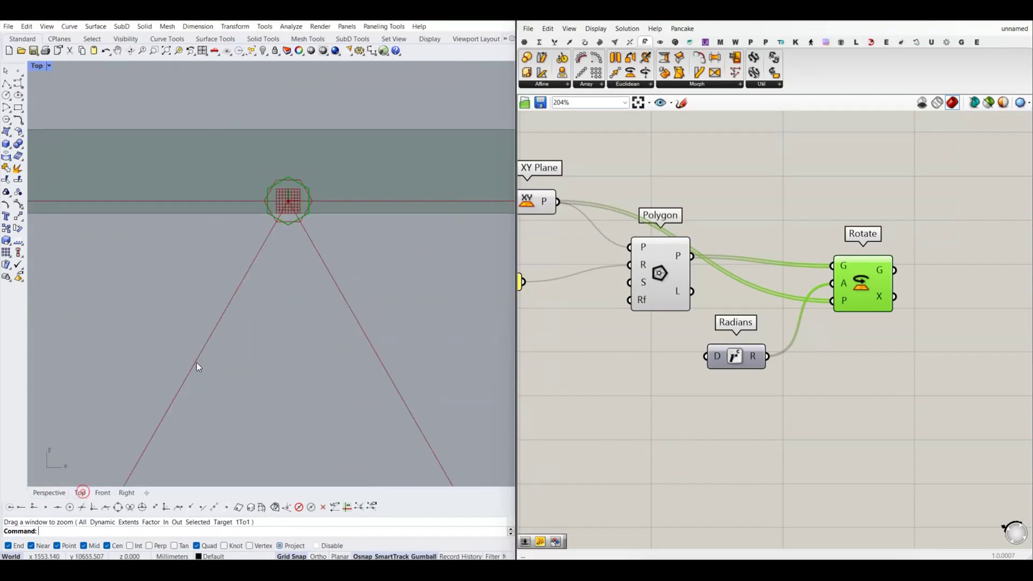
right_drag(365, 306, 273, 269)
scroll(273, 269, up, 2)
click(844, 352)
right_click(616, 269)
click(652, 295)
scroll(256, 250, down, 2)
mouse_move(257, 250)
right_down()
mouse_move(292, 298)
mouse_move(283, 222)
right_up()
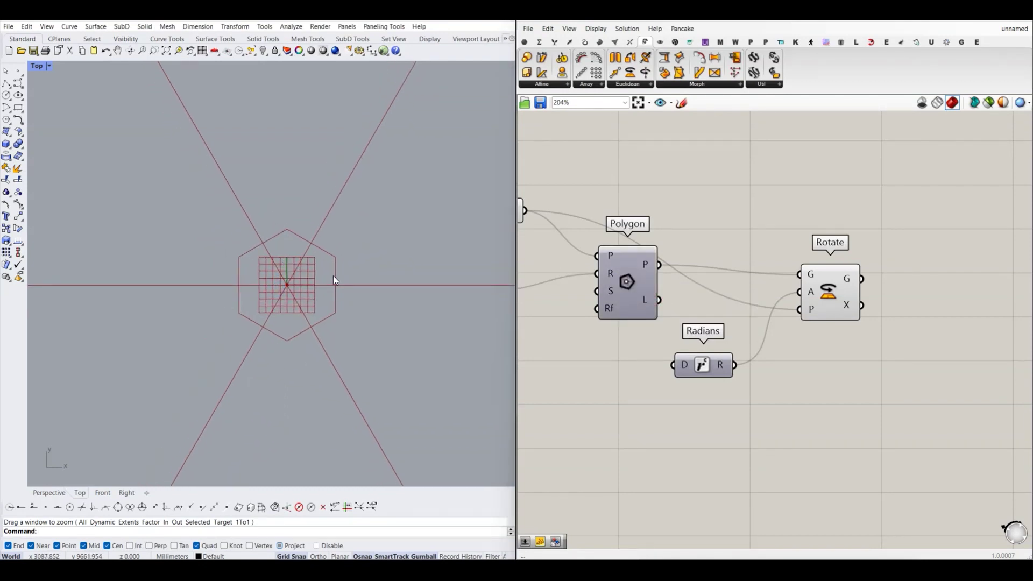
right_drag(297, 236, 267, 253)
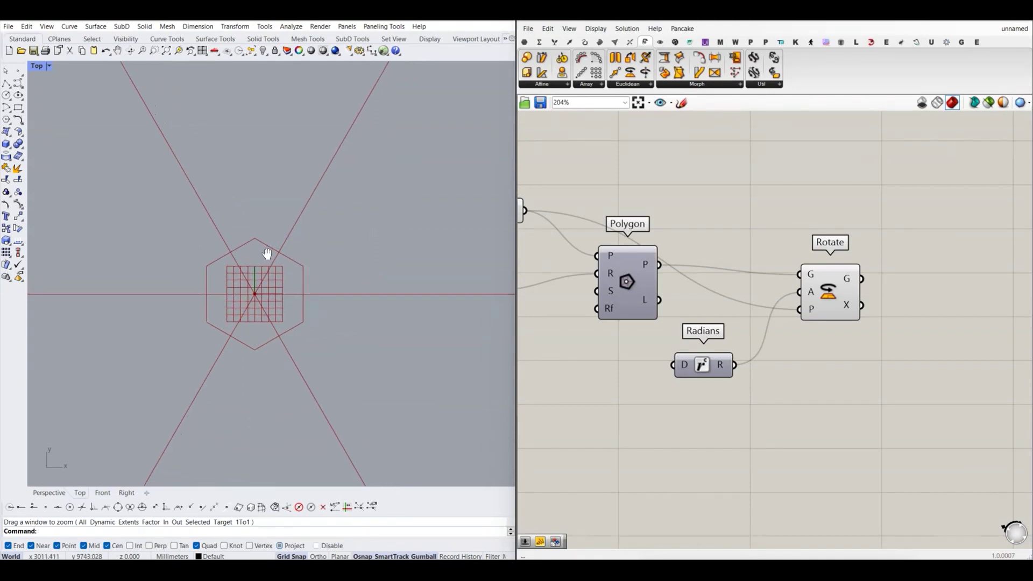
- Orbit the perspective view around the hexagon and pan the definition to Rotate
click(48, 493)
right_drag(321, 343, 301, 311)
scroll(293, 305, up, 1)
scroll(786, 296, down, 3)
right_drag(860, 296, 710, 305)
scroll(724, 311, up, 2)
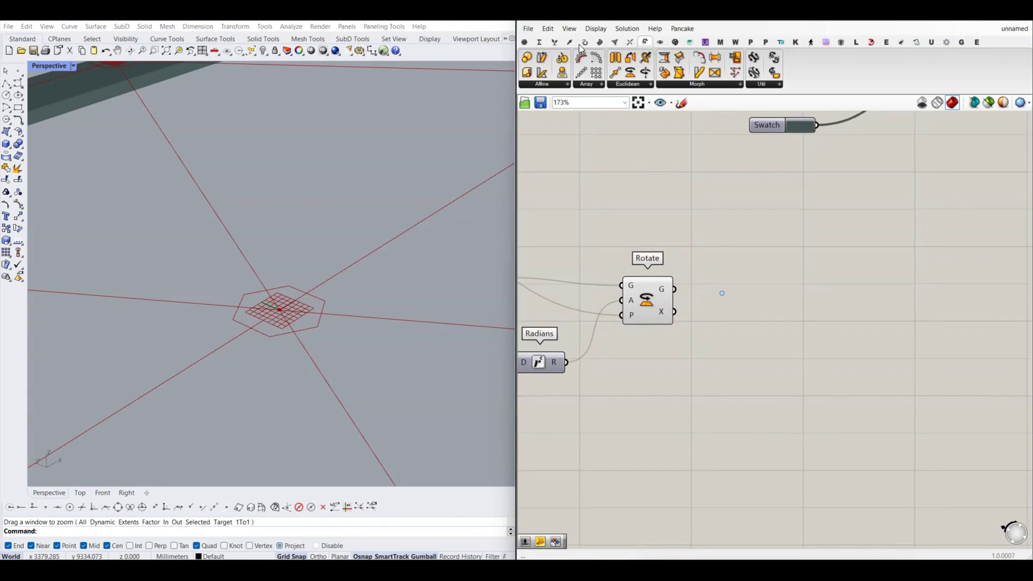
- Add a Boundary Surfaces component fed by the rotated hexagon
click(600, 42)
mouse_move(665, 67)
mouse_down()
mouse_move(731, 288)
mouse_move(703, 280)
mouse_move(765, 304)
mouse_up()
click(739, 304)
click(783, 301)
right_drag(796, 273, 758, 273)
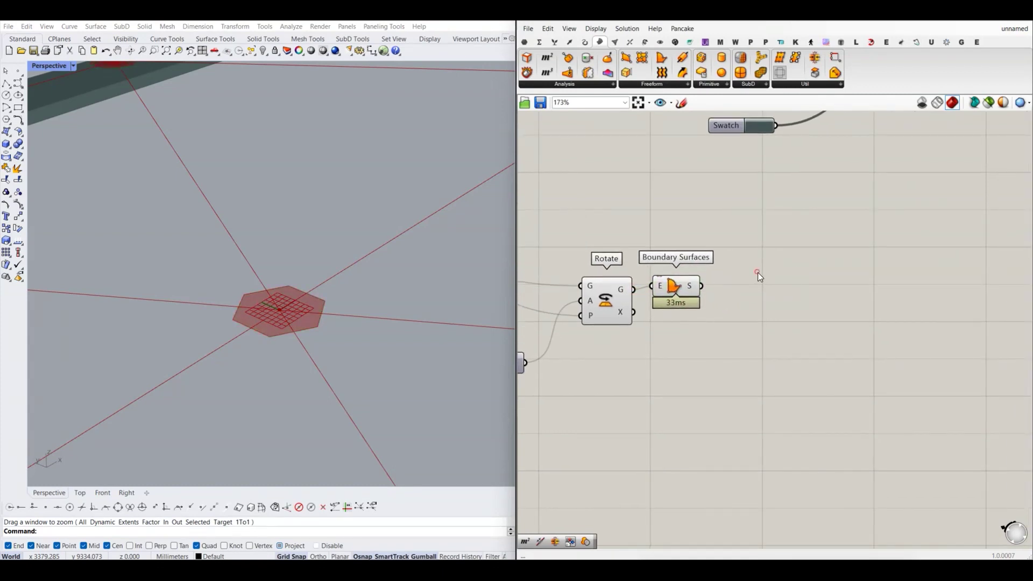
- Add an Offset Surface component taking the boundary surface as input
double_click(758, 273)
text(o)
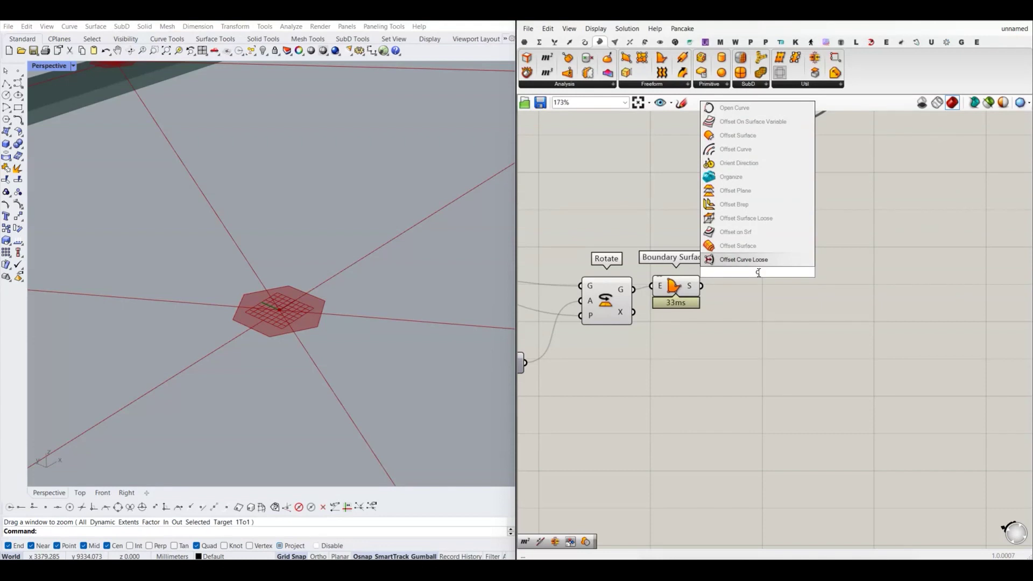
click(743, 246)
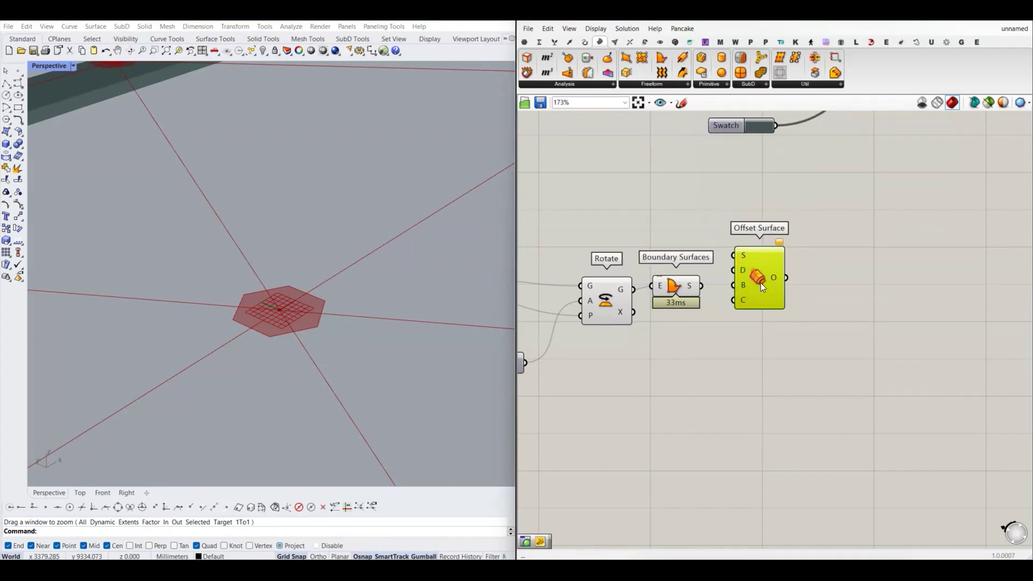
drag(762, 286, 799, 348)
drag(716, 289, 770, 317)
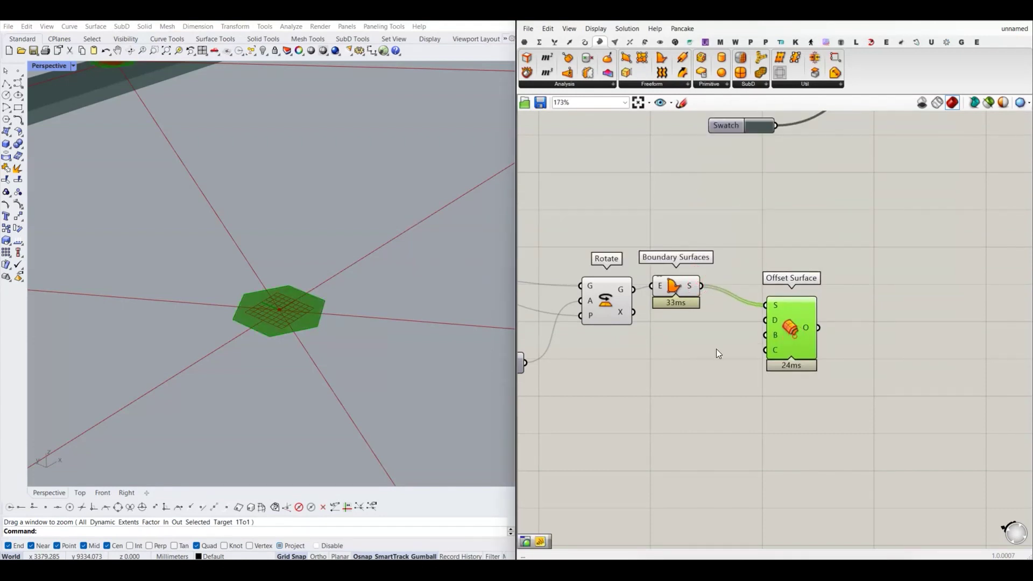
- Create a 70 panel feeding both the offset distance and both-sides inputs
double_click(650, 347)
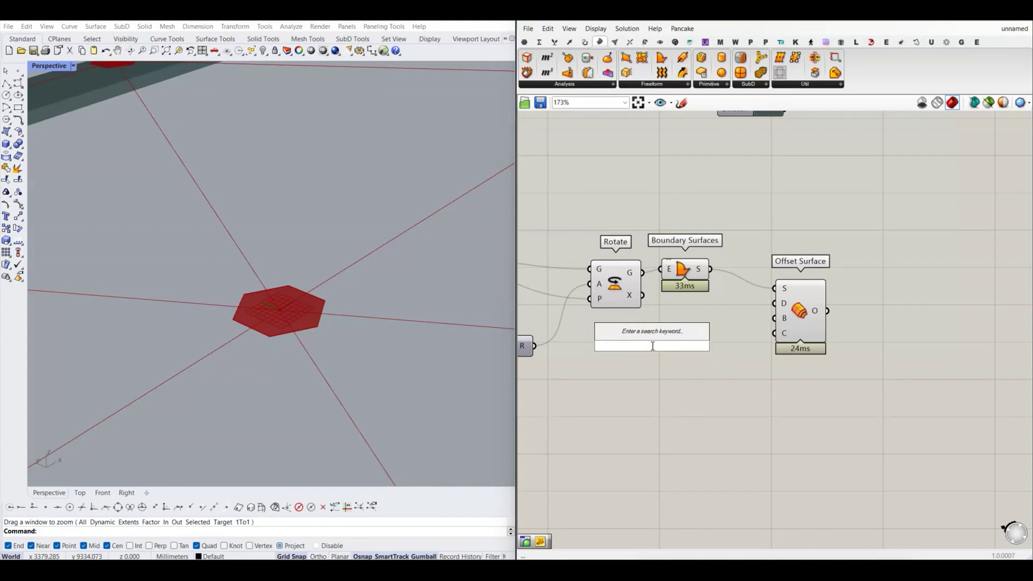
text(panel)
text(70)
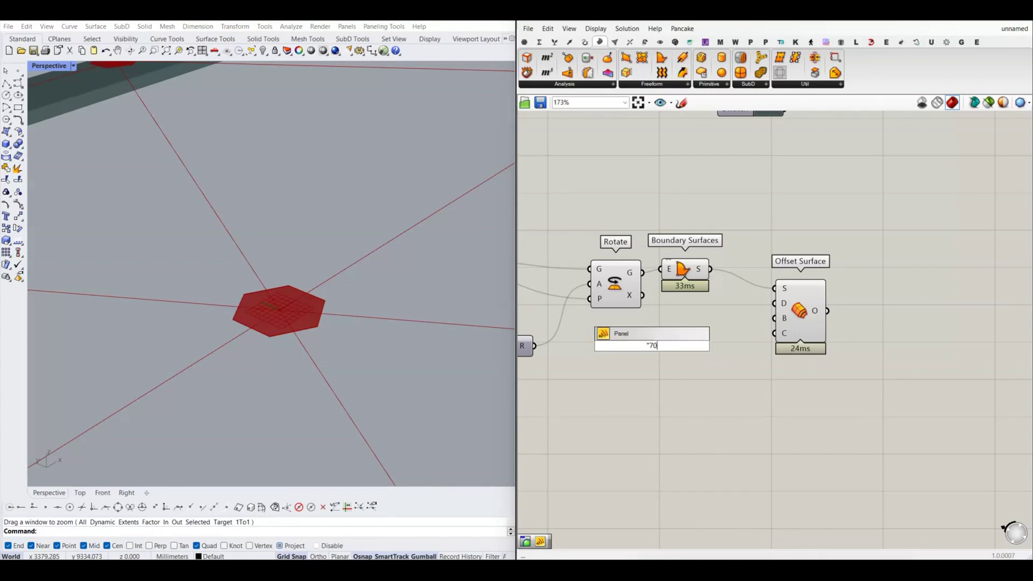
key(Return)
scroll(661, 346, up, 3)
drag(667, 346, 840, 279)
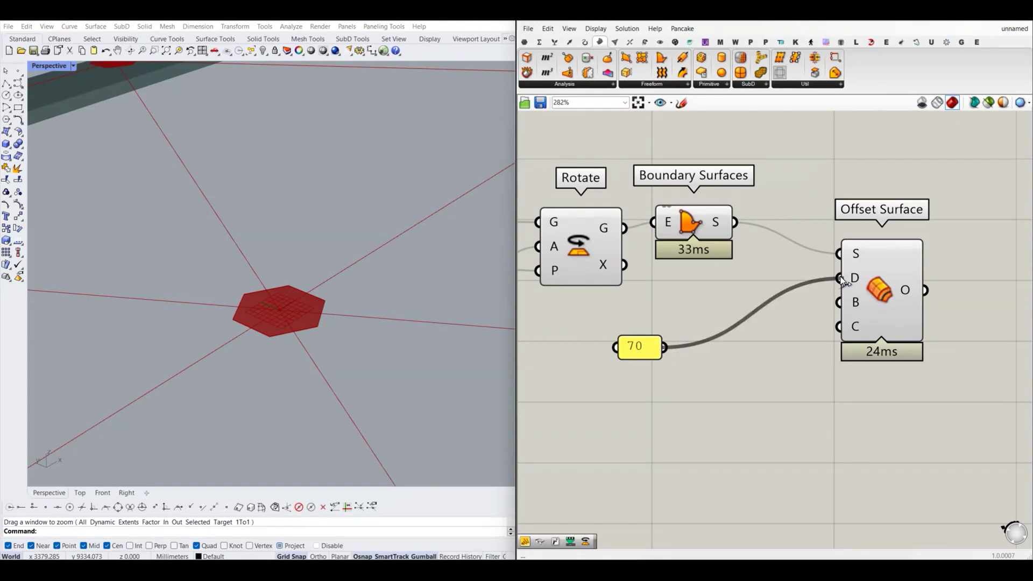
right_drag(704, 339, 700, 333)
mouse_move(634, 340)
mouse_down()
mouse_move(632, 318)
mouse_move(848, 297)
mouse_up()
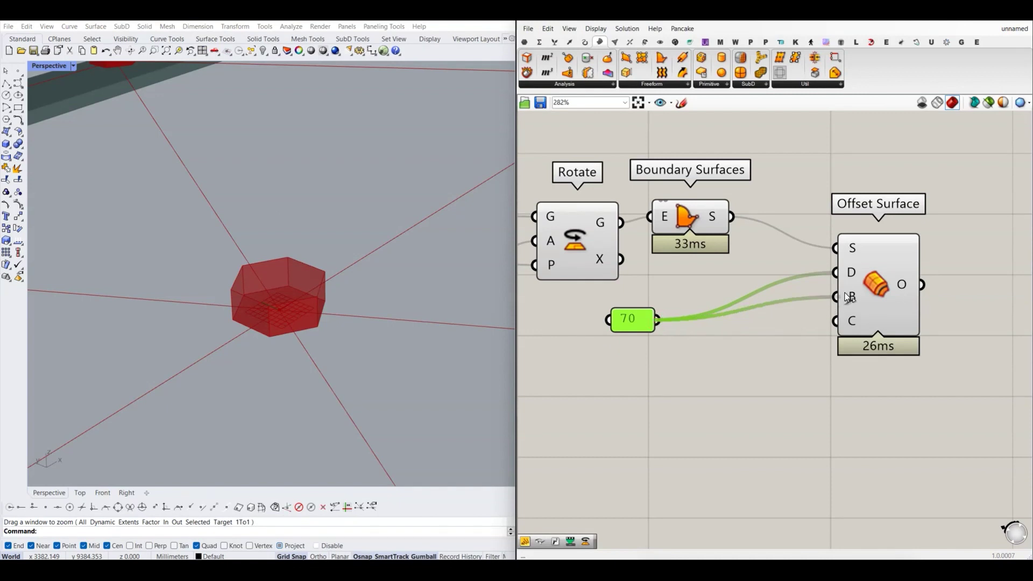
right_drag(779, 353, 774, 340)
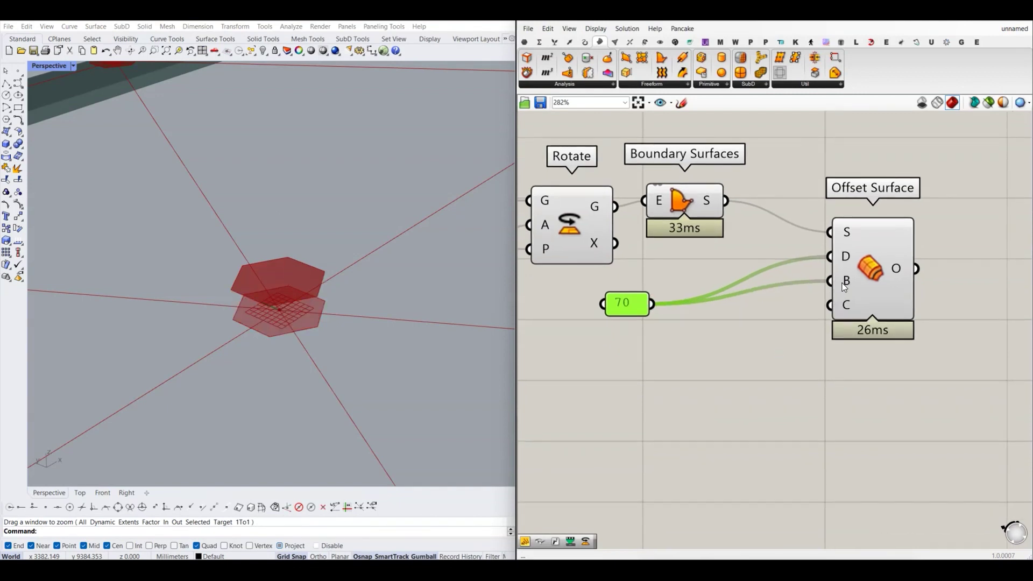
click(754, 334)
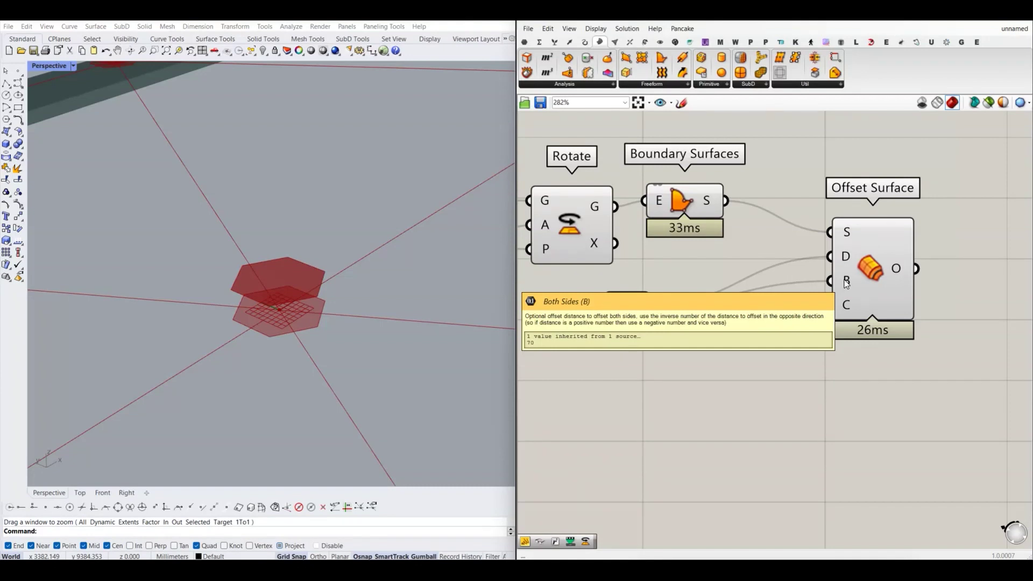
- Set the both-sides input expression to -x so the offset runs both ways
right_click(846, 282)
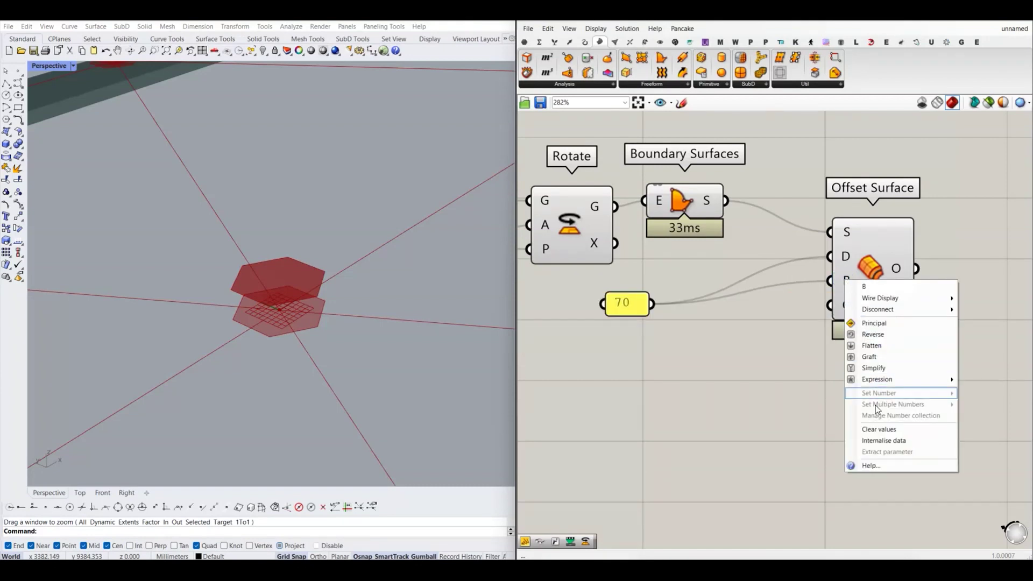
click(782, 392)
text(-x)
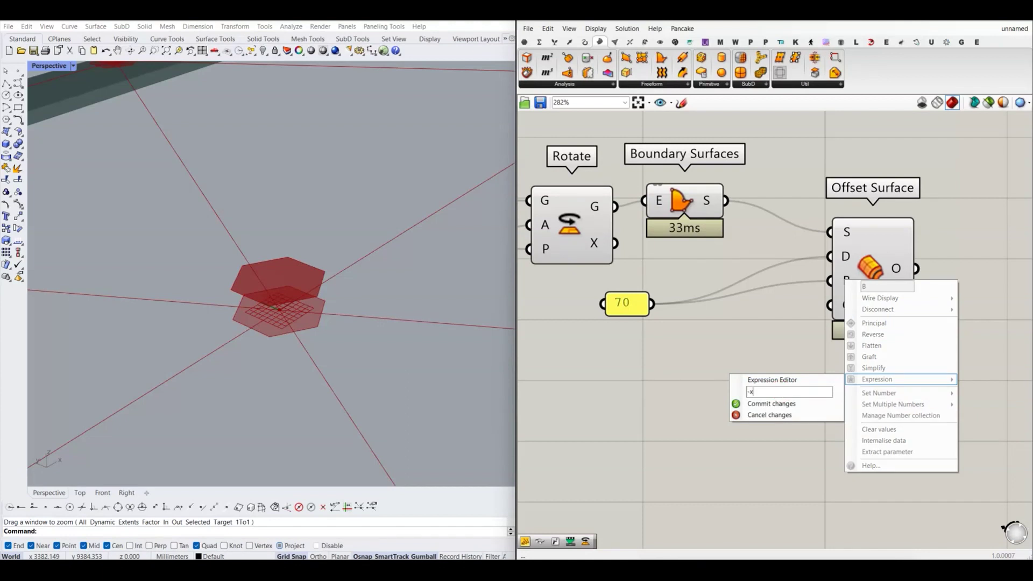
click(790, 403)
scroll(768, 371, down, 1)
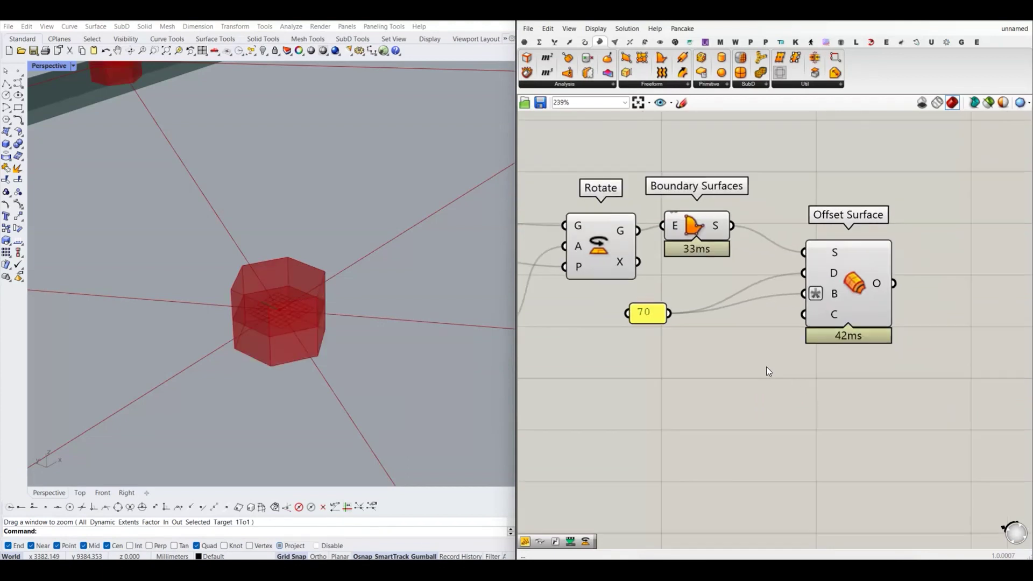
scroll(766, 366, down, 1)
click(791, 323)
click(832, 346)
- Turn off the preview of Rotate and Boundary Surfaces
right_drag(831, 345, 740, 340)
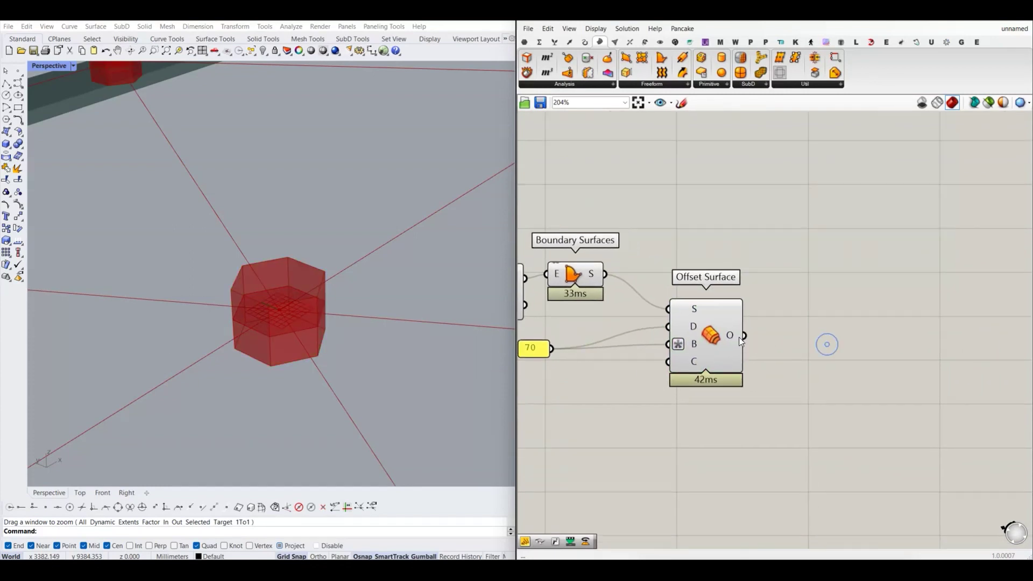
click(710, 340)
right_drag(616, 317, 815, 328)
click(867, 231)
drag(822, 329, 666, 292)
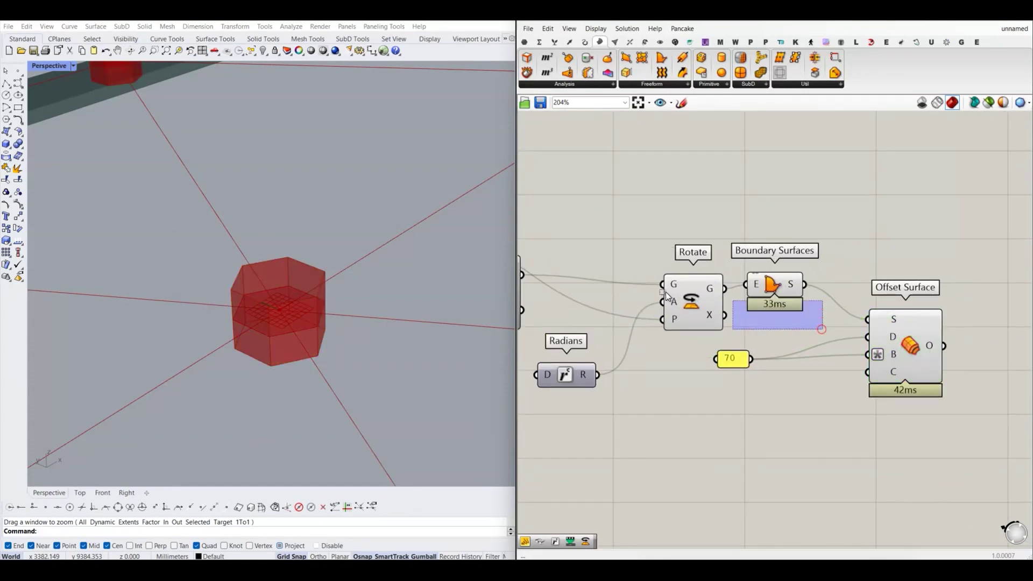
right_click(693, 172)
click(721, 180)
right_drag(842, 249, 715, 244)
click(715, 244)
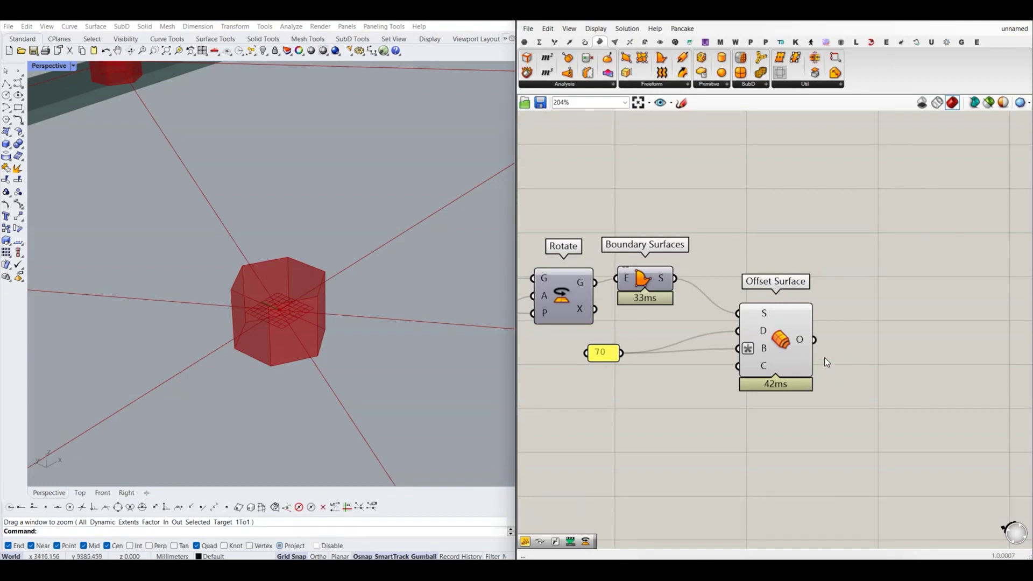
- Turn off previews of the upstream intersection, point and polygon components, then recentre on Offset Surface
scroll(738, 290, down, 3)
scroll(796, 326, down, 2)
scroll(610, 279, up, 1)
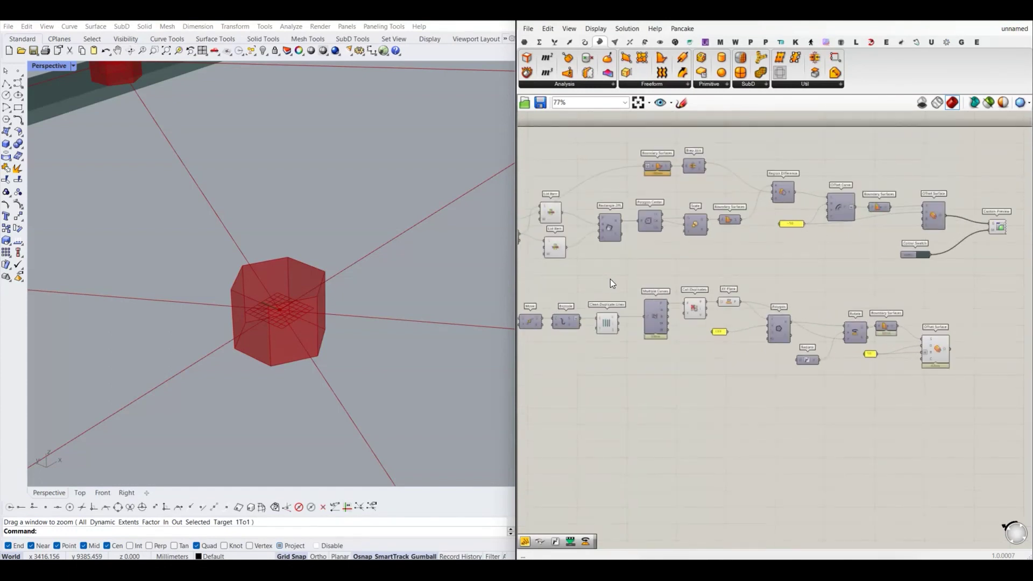
scroll(583, 267, up, 1)
drag(635, 261, 758, 342)
right_click(811, 267)
click(841, 288)
double_click(842, 280)
right_drag(880, 295, 741, 304)
scroll(683, 341, up, 2)
mouse_move(683, 340)
right_down()
mouse_move(752, 322)
mouse_move(737, 299)
right_up()
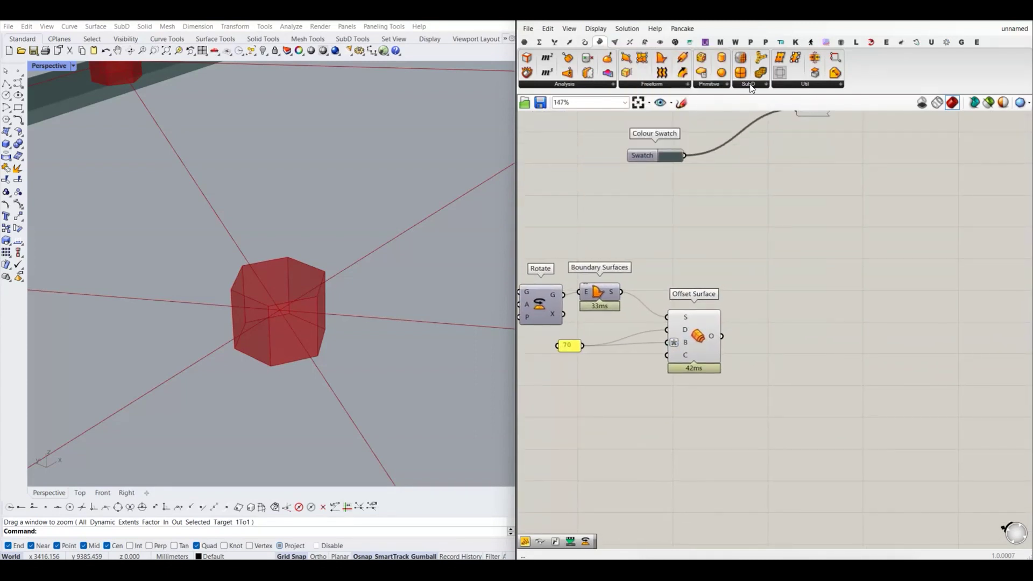
- Place a Fillet Edge component and feed the Offset Surface solid into its shape input
click(791, 84)
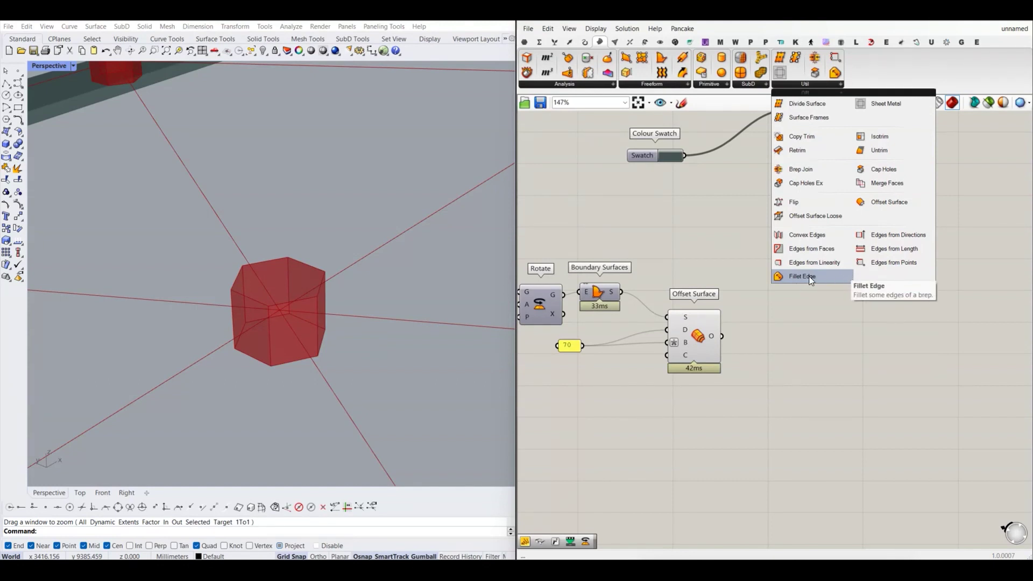
drag(820, 280, 842, 309)
scroll(842, 309, down, 5)
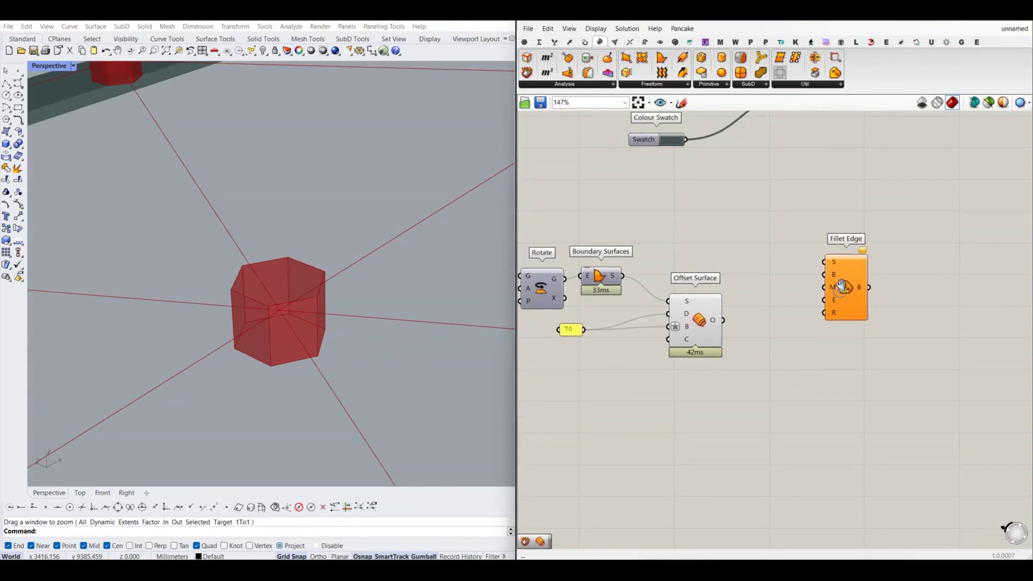
mouse_move(280, 301)
right_down()
mouse_move(267, 296)
mouse_move(294, 340)
right_up()
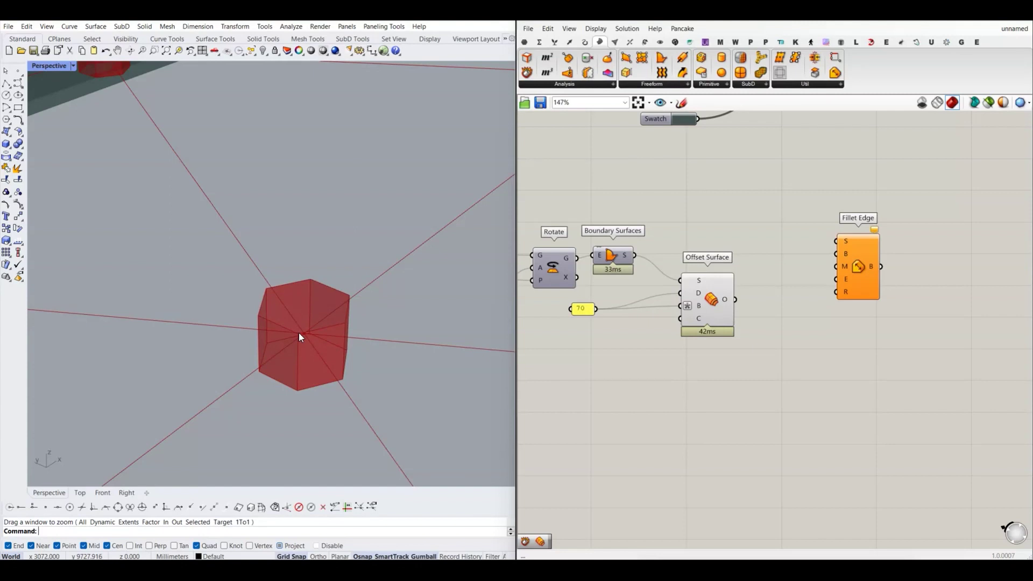
right_drag(783, 307, 701, 321)
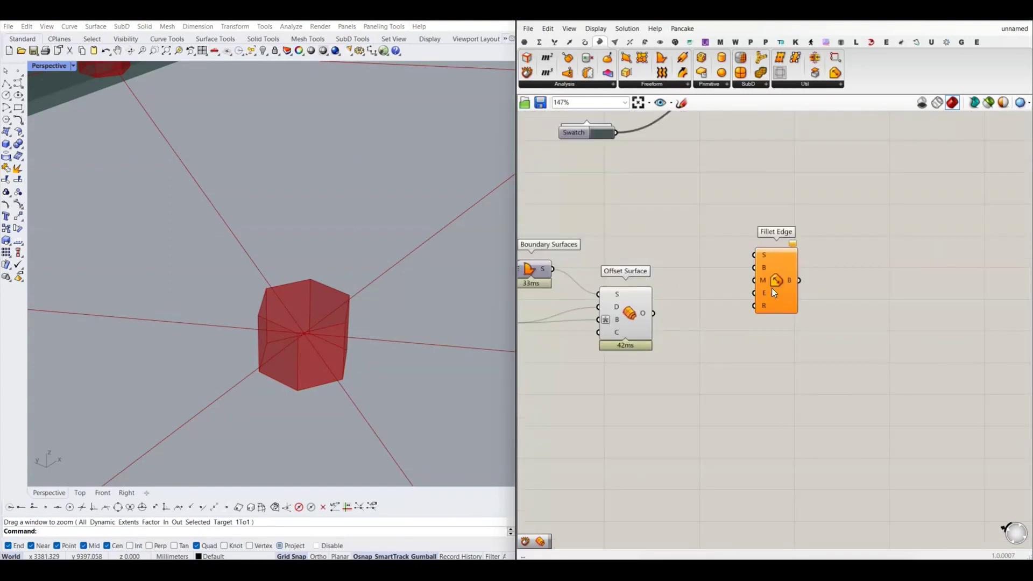
drag(772, 289, 789, 319)
right_drag(685, 295, 721, 290)
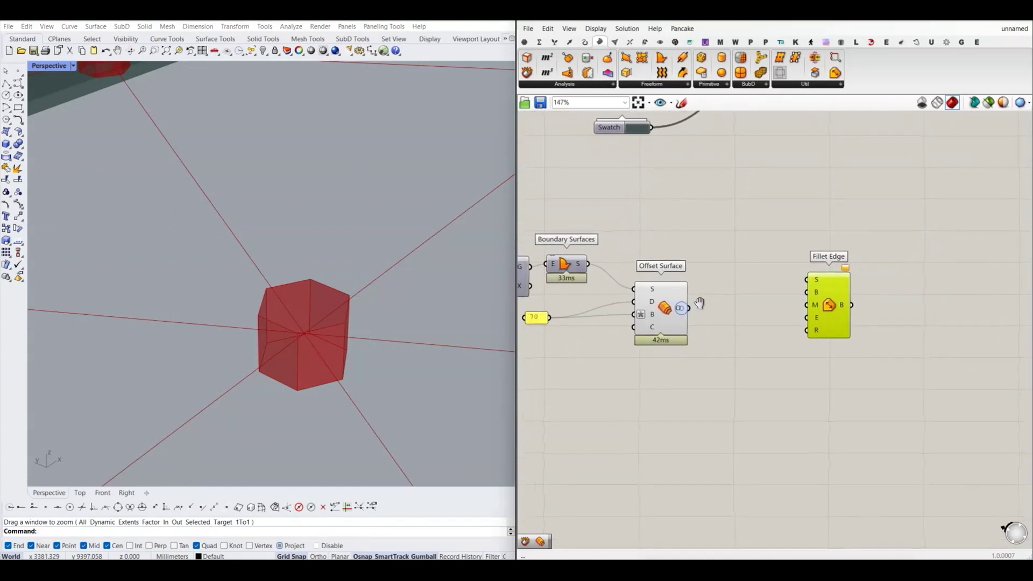
drag(689, 307, 805, 297)
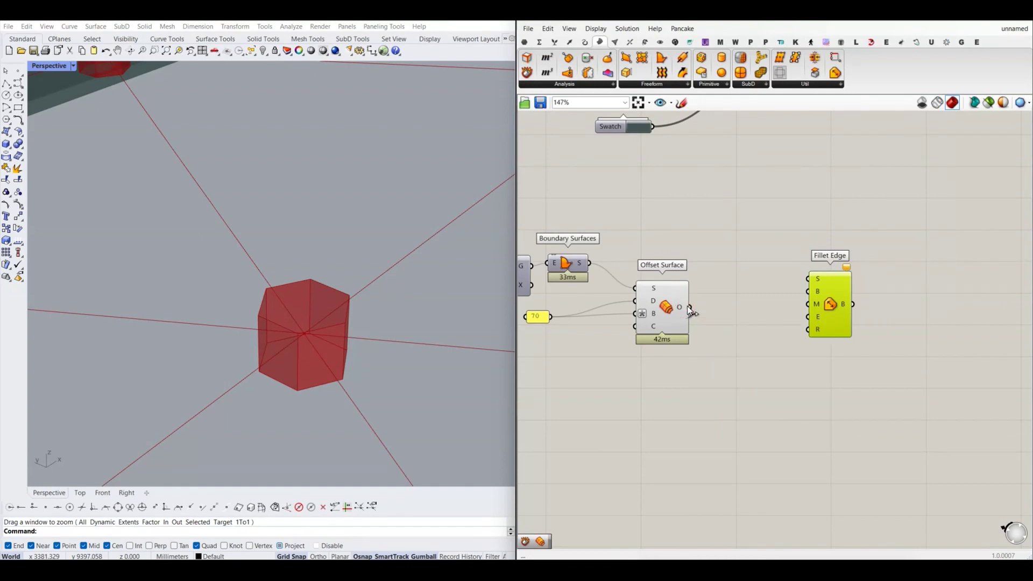
click(781, 346)
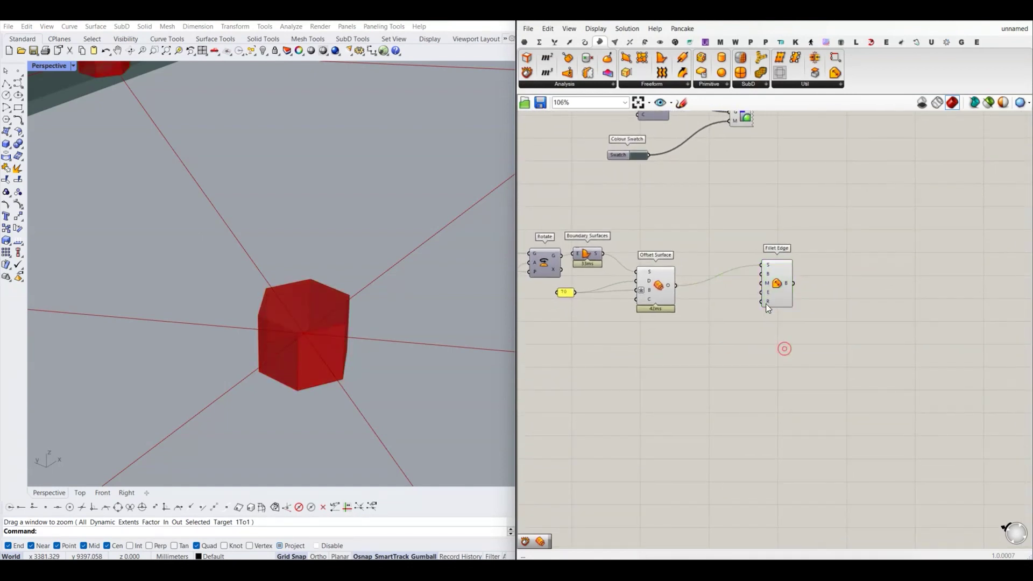
- Set the fillet metric to Edge Distance and the fillet radius to 10
scroll(771, 283, up, 1)
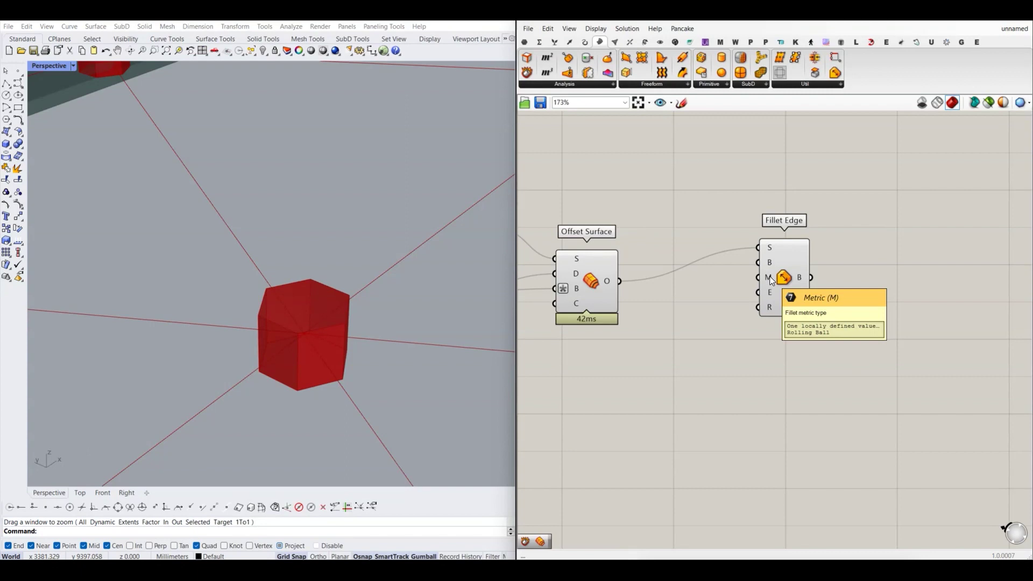
right_click(771, 280)
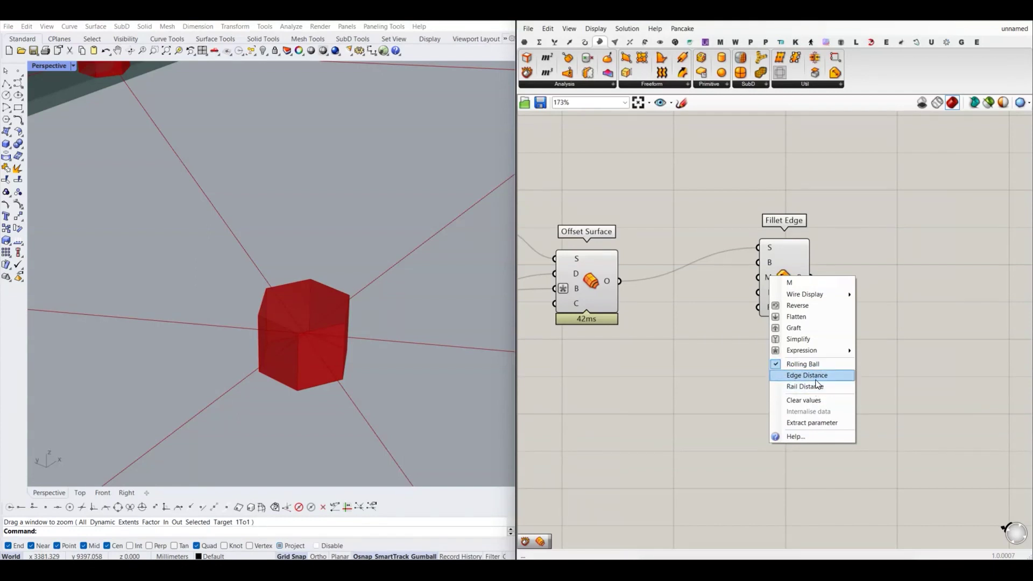
click(738, 305)
scroll(764, 305, up, 3)
right_click(772, 310)
mouse_move(804, 405)
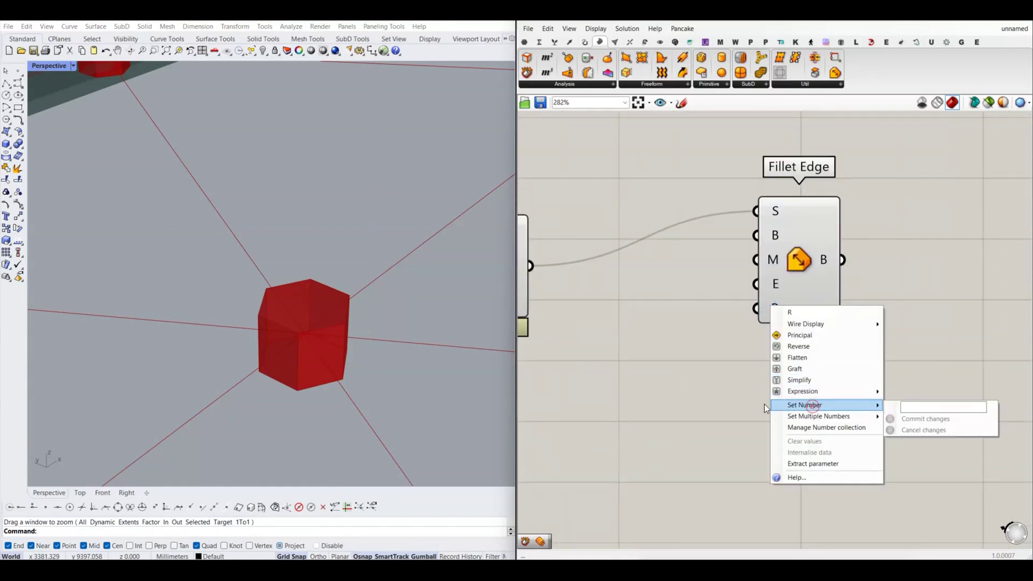
click(914, 406)
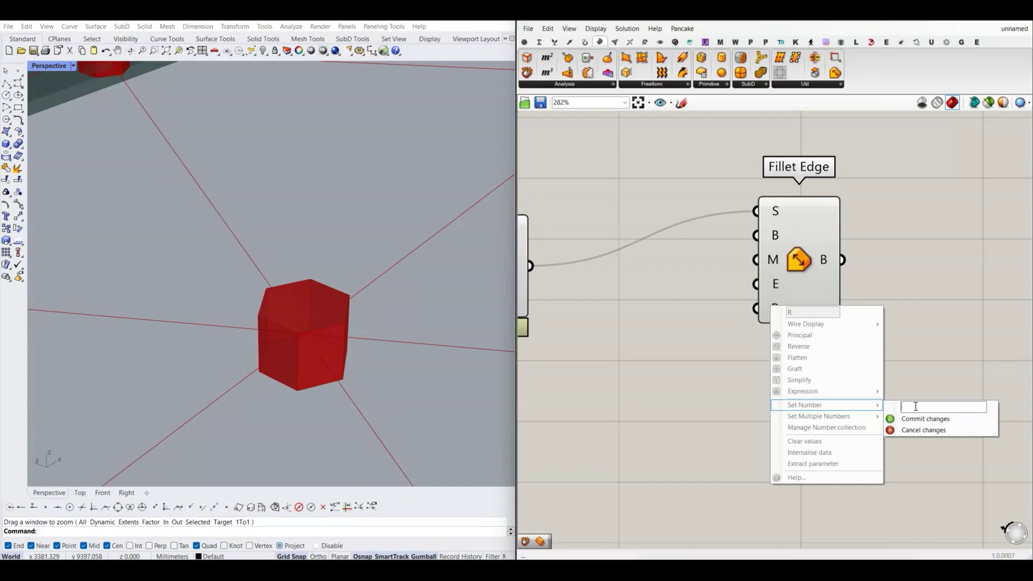
text(10)
click(921, 419)
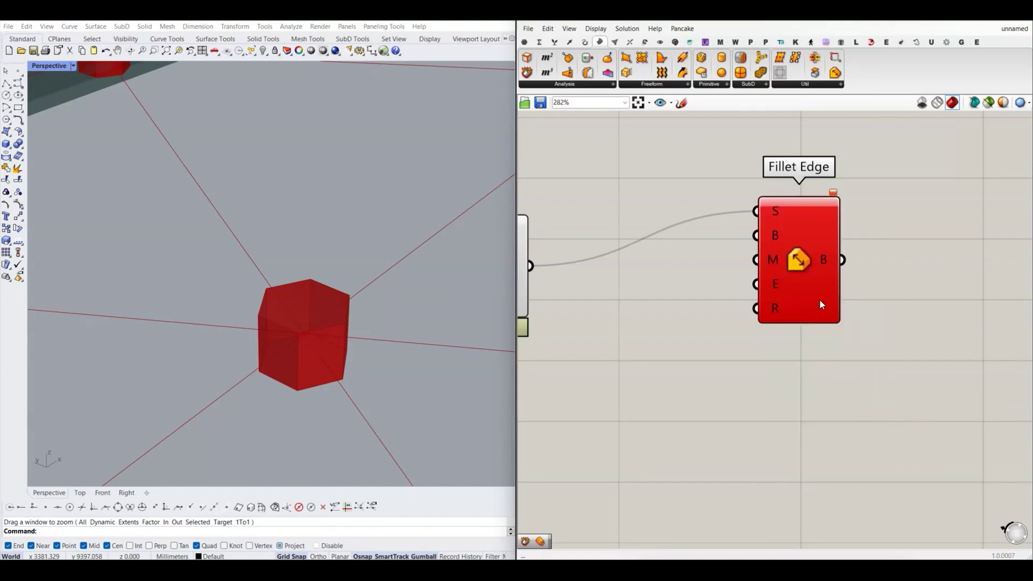
scroll(820, 302, down, 2)
scroll(806, 268, up, 2)
scroll(804, 274, down, 2)
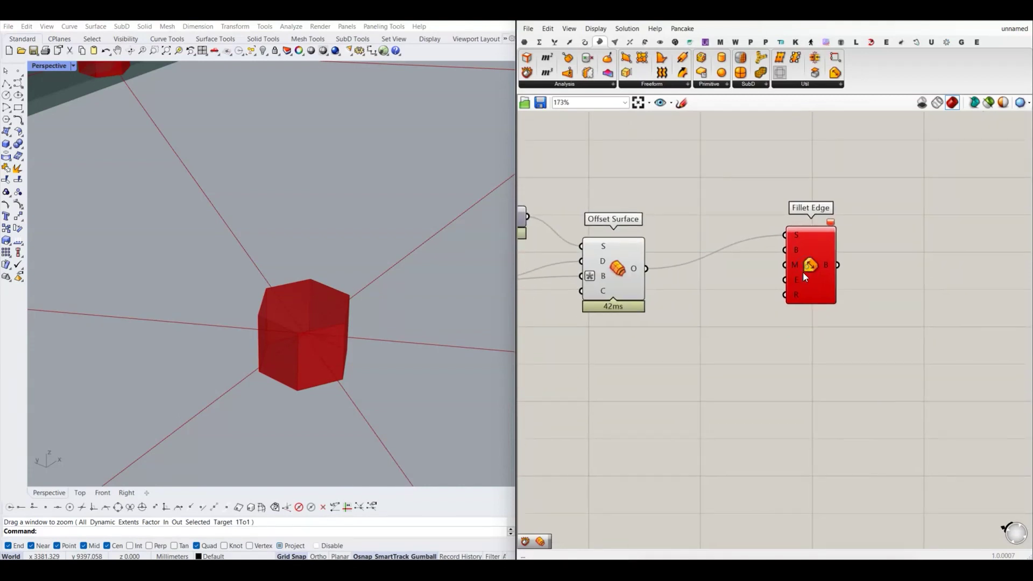
scroll(805, 275, up, 2)
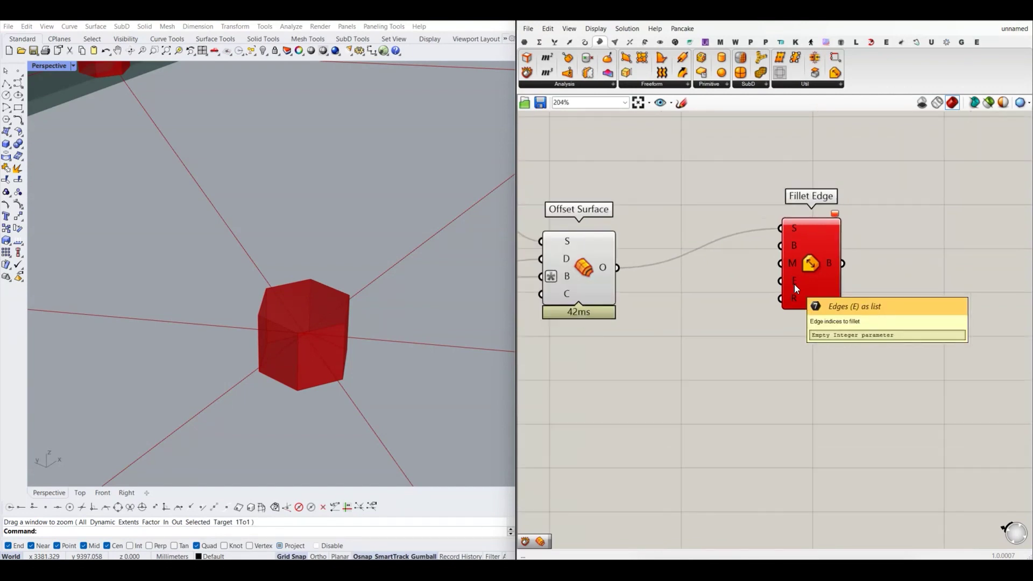
scroll(753, 269, down, 2)
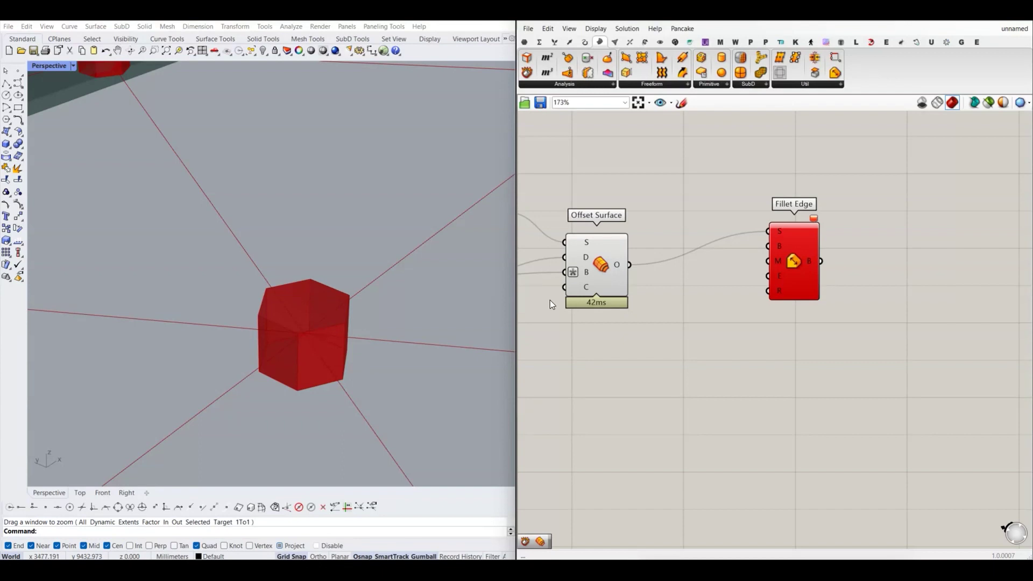
- Add a Series component with count 18 beside Offset Surface
click(554, 42)
mouse_move(683, 75)
mouse_down()
mouse_move(712, 346)
mouse_move(680, 345)
mouse_up()
right_drag(672, 352, 660, 329)
drag(660, 329, 656, 308)
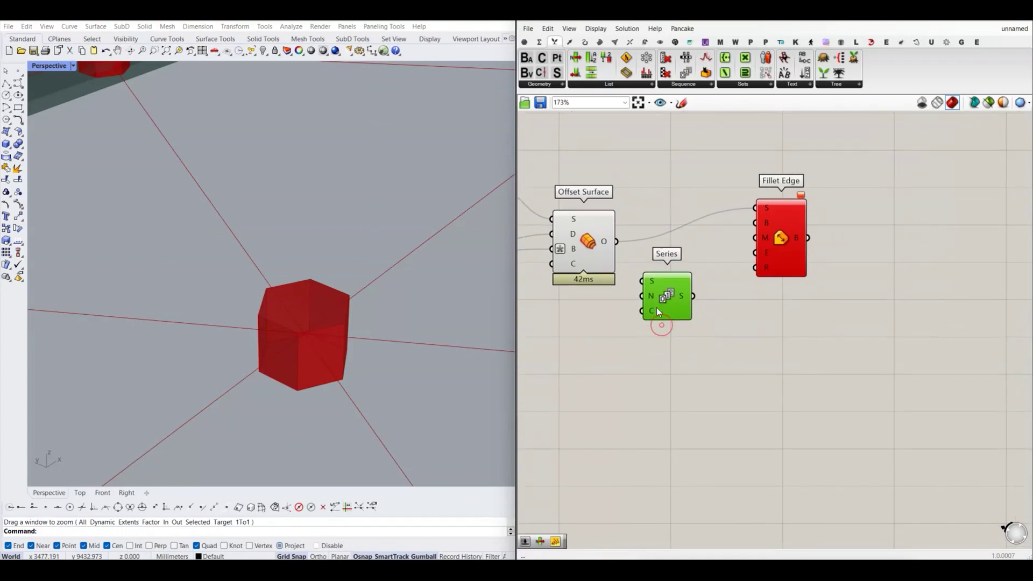
right_click(651, 312)
mouse_move(684, 410)
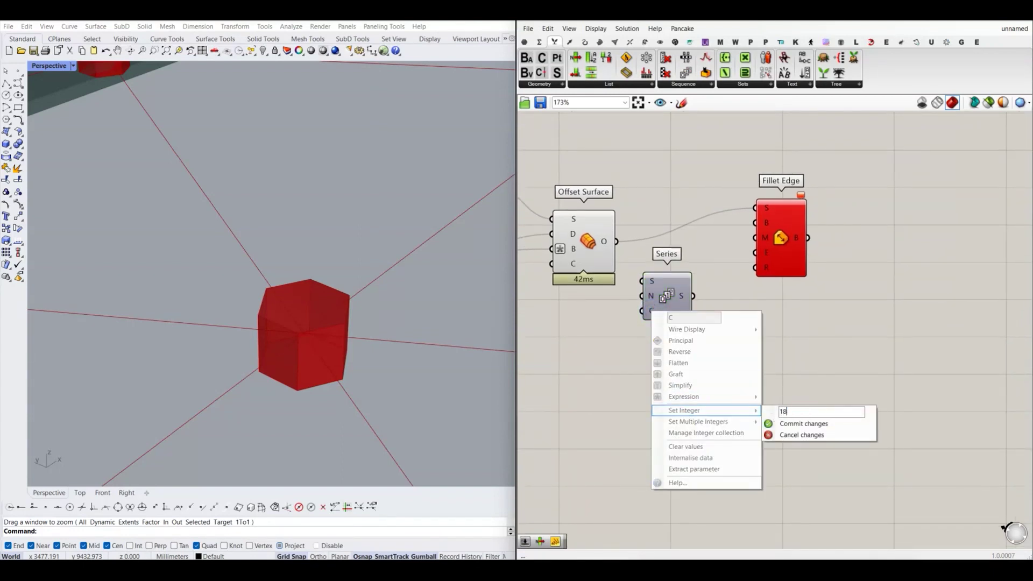
click(783, 424)
- Feed the Series indices 0–17 into Fillet Edge's edge input
right_drag(756, 253, 734, 292)
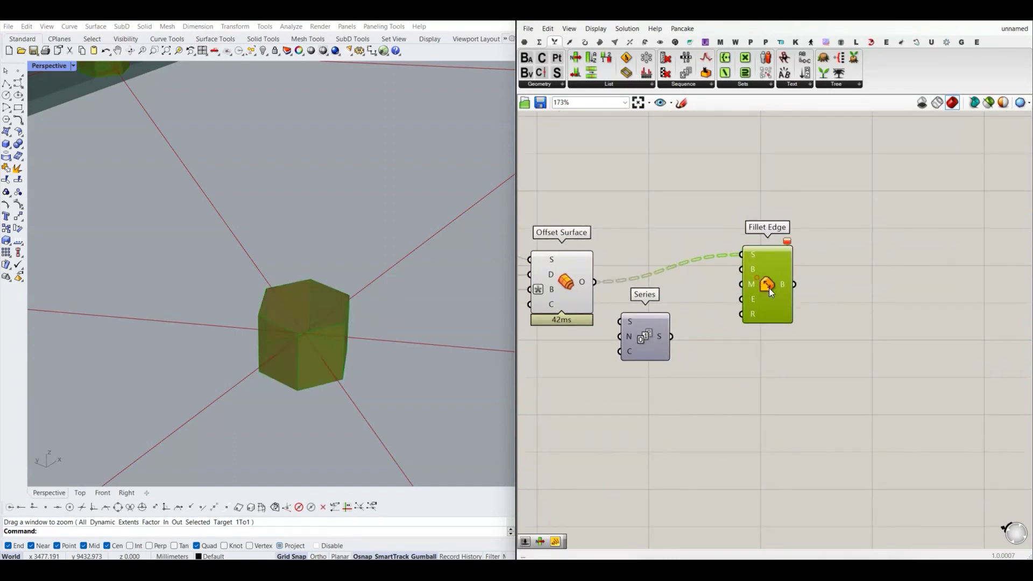
drag(735, 293, 772, 315)
click(678, 348)
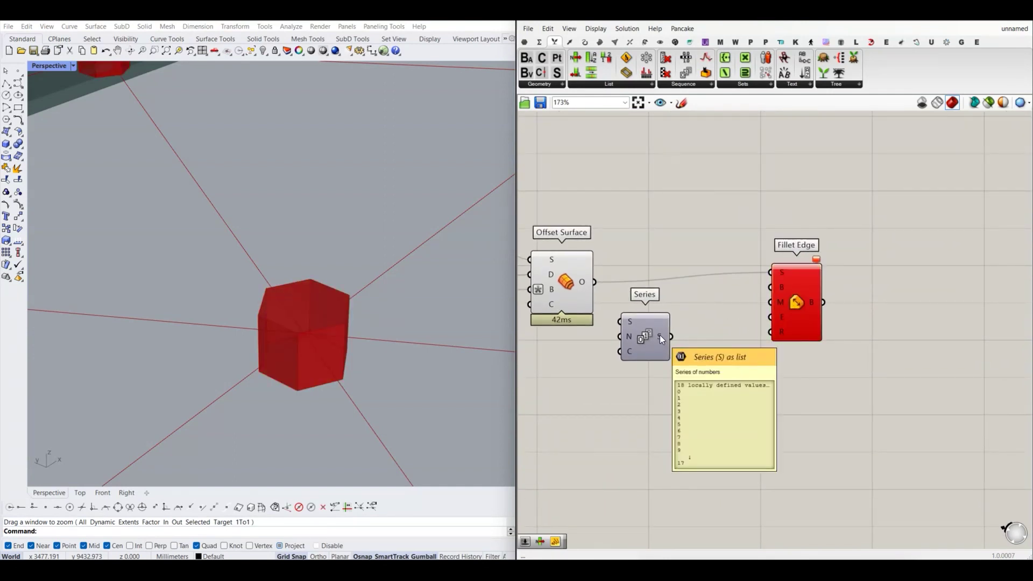
drag(671, 337, 772, 323)
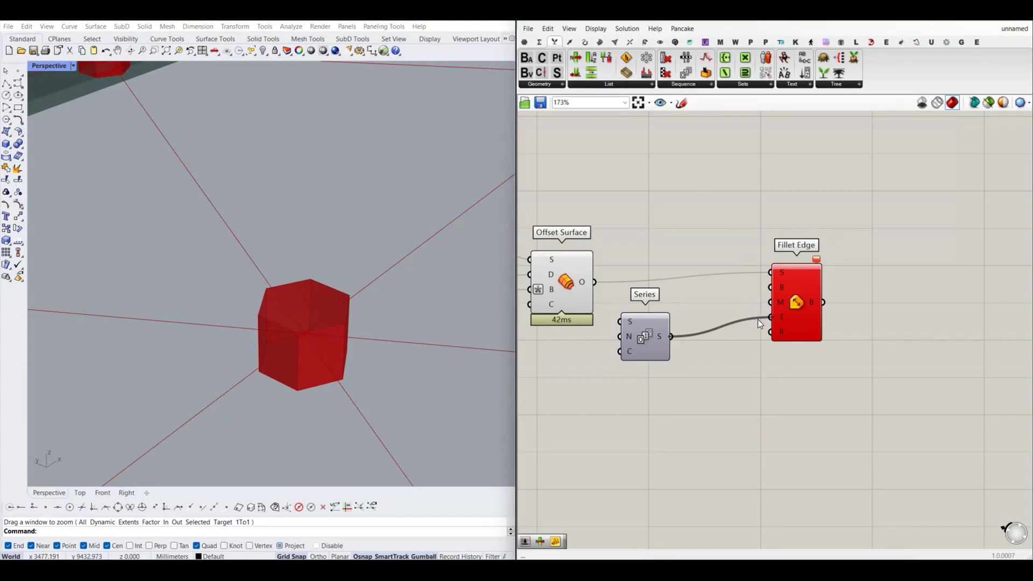
drag(760, 323, 769, 317)
scroll(753, 306, down, 3)
scroll(760, 308, up, 2)
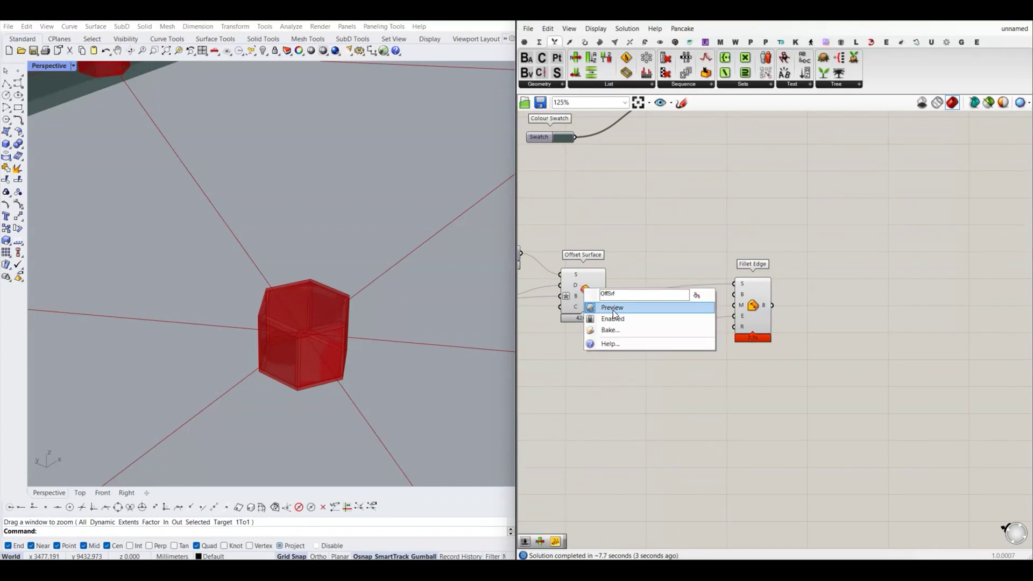
- Turn off the Offset Surface preview
click(611, 307)
right_drag(688, 283, 652, 273)
drag(714, 299, 676, 313)
click(732, 301)
scroll(310, 349, up, 2)
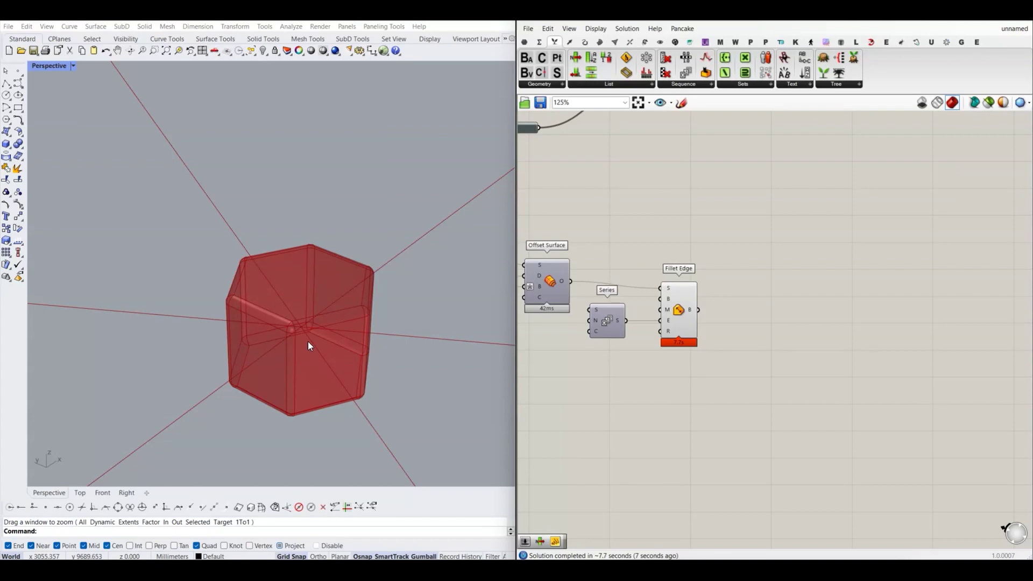
- Copy the Colour Swatch and Custom Preview beside Fillet Edge
scroll(645, 242, down, 2)
right_drag(721, 161, 720, 223)
click(720, 222)
scroll(693, 244, up, 3)
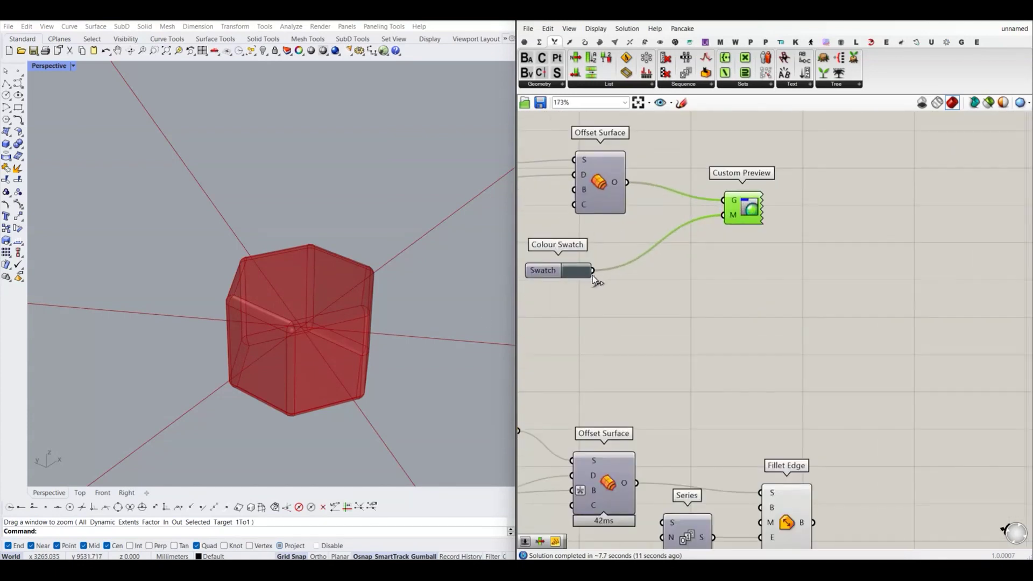
right_drag(597, 279, 668, 269)
shift+click(613, 259)
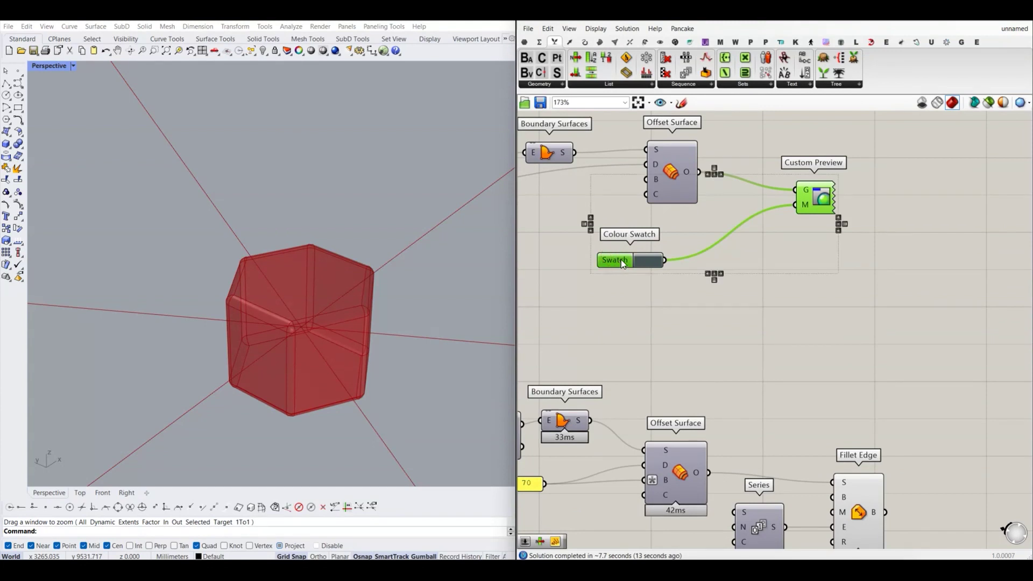
alt+drag(623, 264, 707, 404)
scroll(661, 279, down, 3)
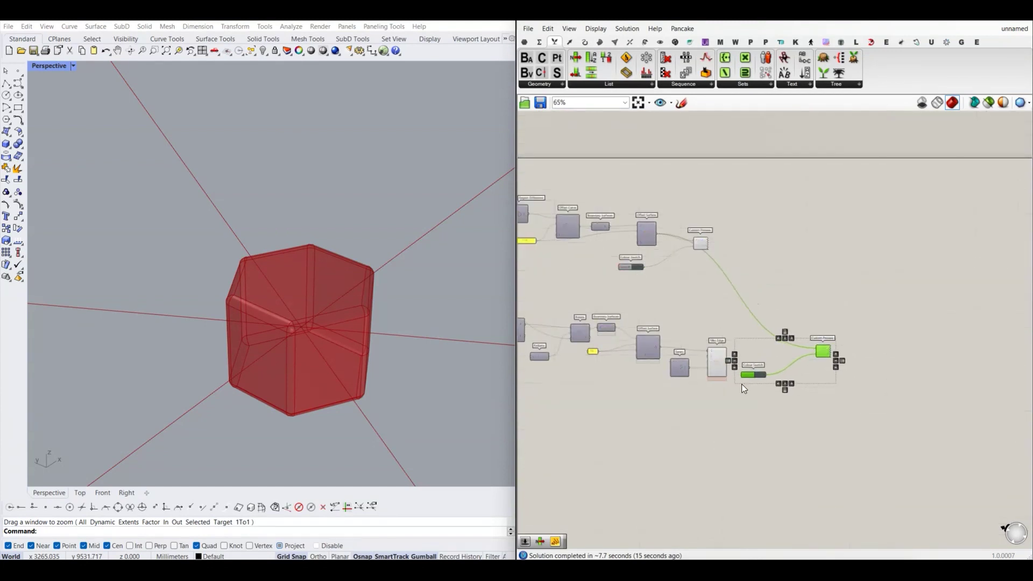
click(741, 271)
scroll(750, 369, up, 2)
right_drag(749, 369, 665, 309)
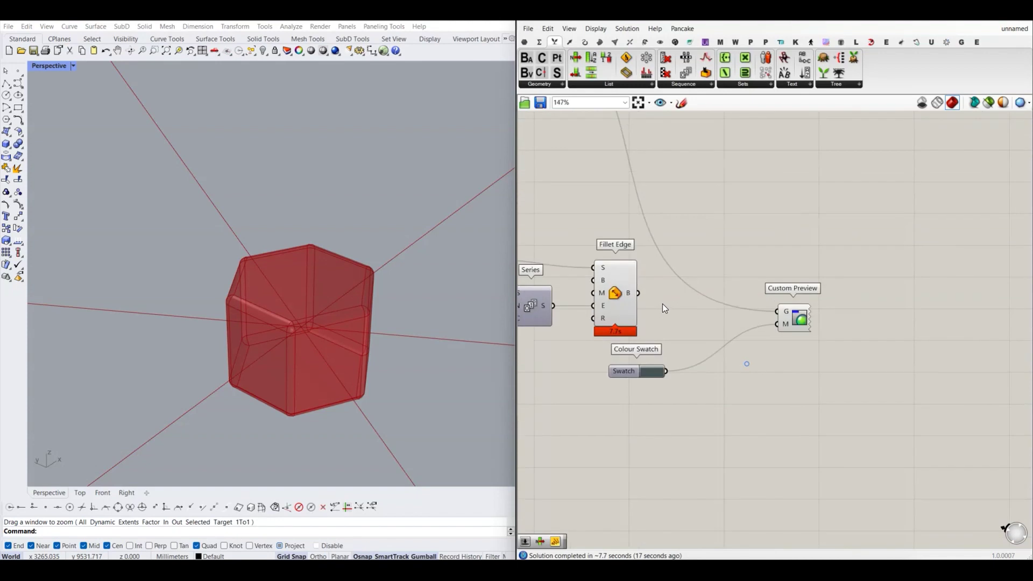
- Send the filleted solid into Custom Preview and colour it bright teal
drag(637, 293, 776, 312)
click(651, 371)
click(706, 413)
drag(707, 417, 713, 409)
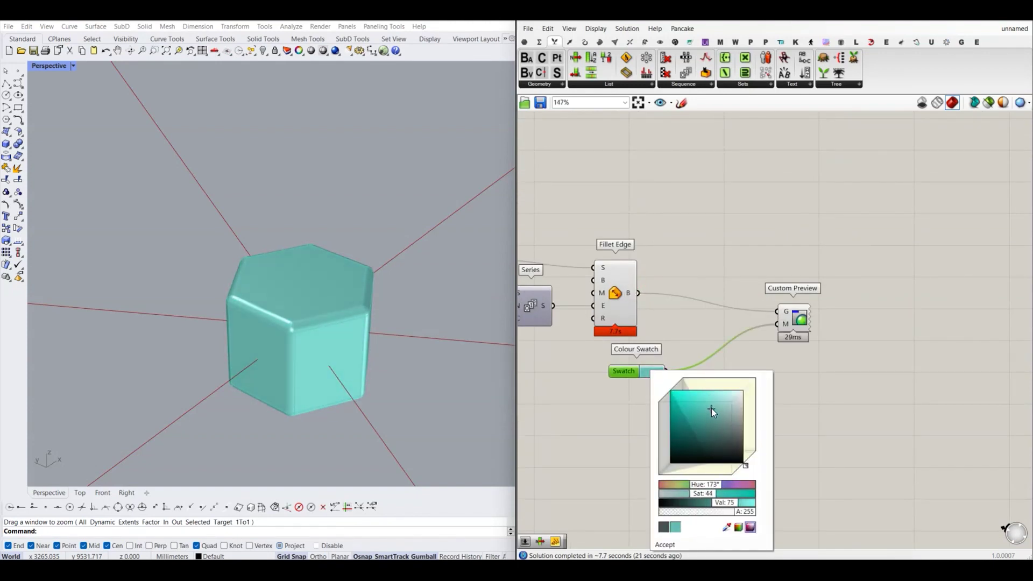
click(793, 235)
- Inspect the filleted hexagonal cells at every grid node in the perspective view
right_click(620, 300)
click(681, 249)
scroll(681, 249, down, 2)
scroll(681, 253, down, 2)
scroll(683, 258, down, 2)
right_drag(678, 264, 697, 269)
scroll(671, 269, up, 3)
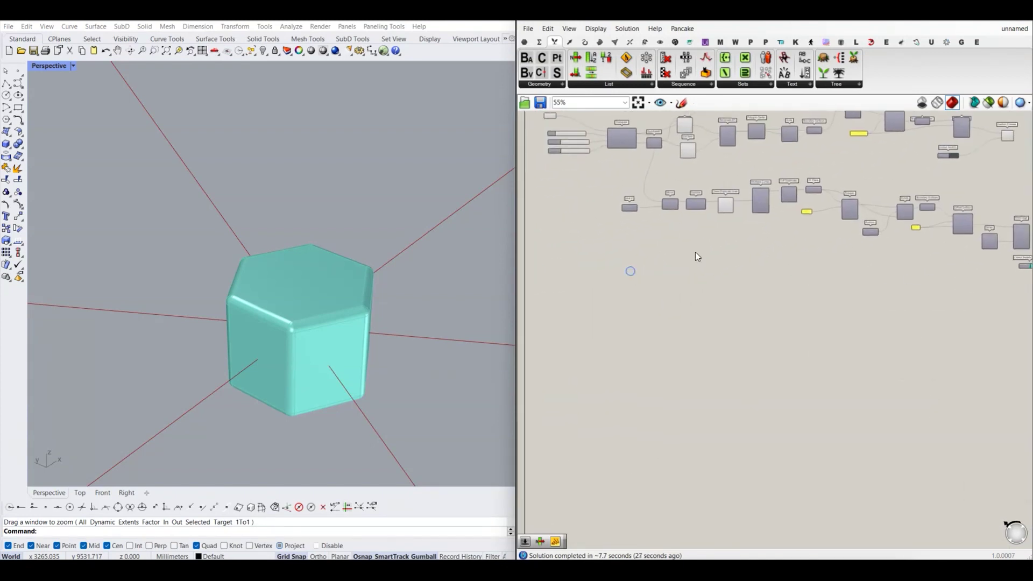
scroll(214, 268, down, 5)
scroll(215, 268, down, 3)
scroll(223, 269, up, 1)
scroll(227, 290, up, 3)
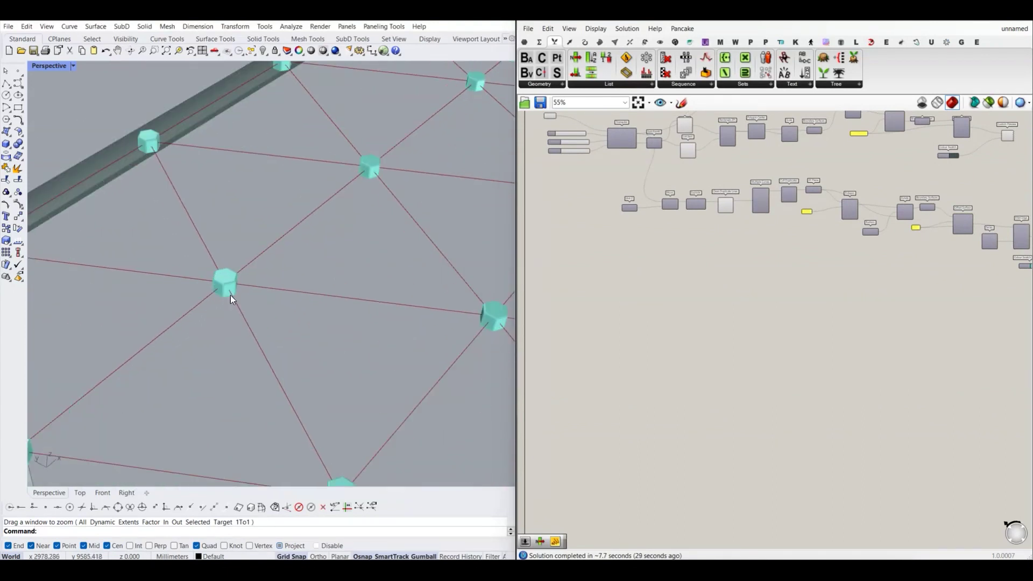
scroll(229, 293, down, 1)
scroll(226, 288, down, 3)
scroll(226, 285, up, 1)
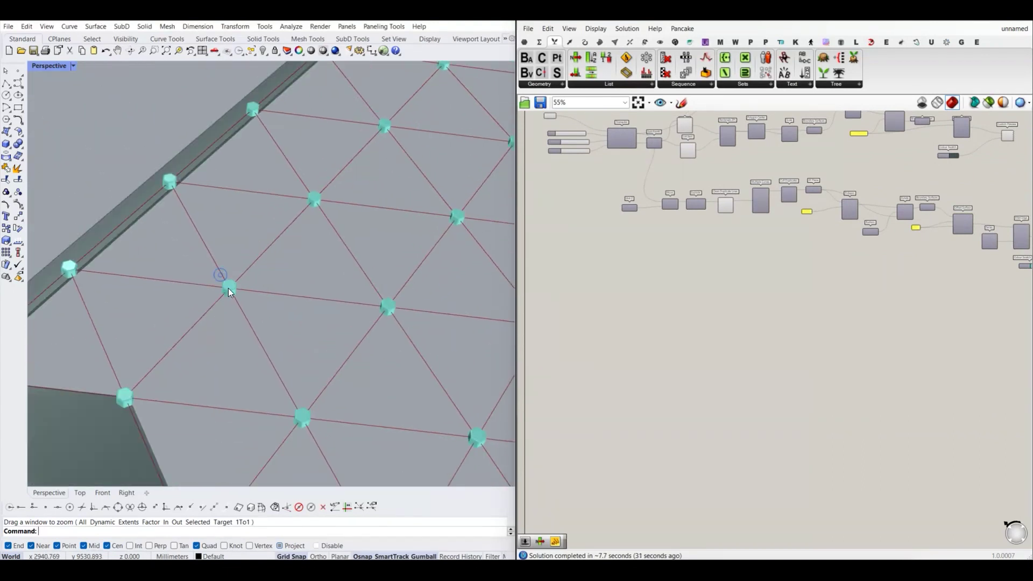
scroll(231, 296, up, 3)
key(Down)
key(Down)
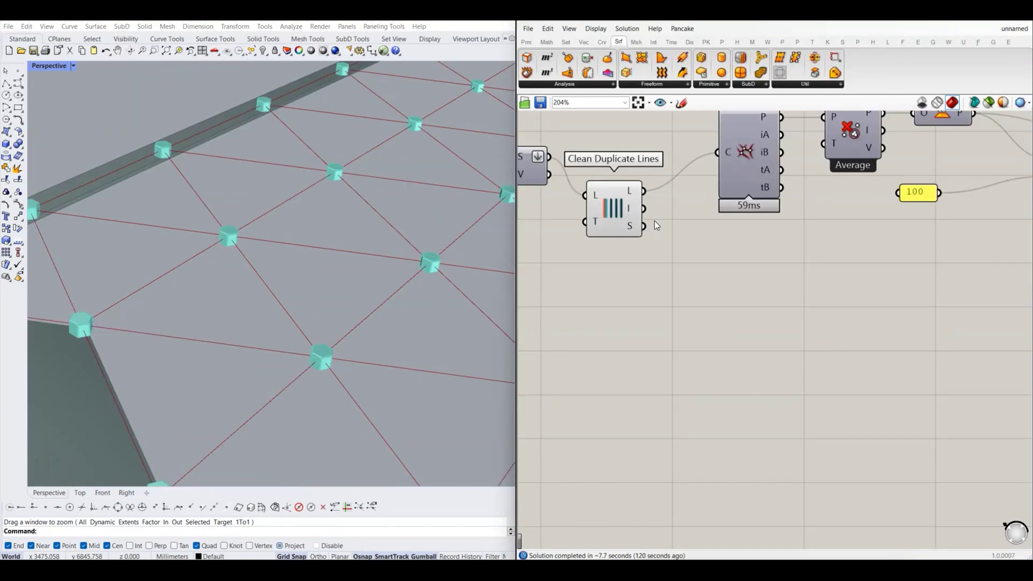
- Place an Evaluate Curve component fed by the Clean Duplicate Lines output
click(602, 43)
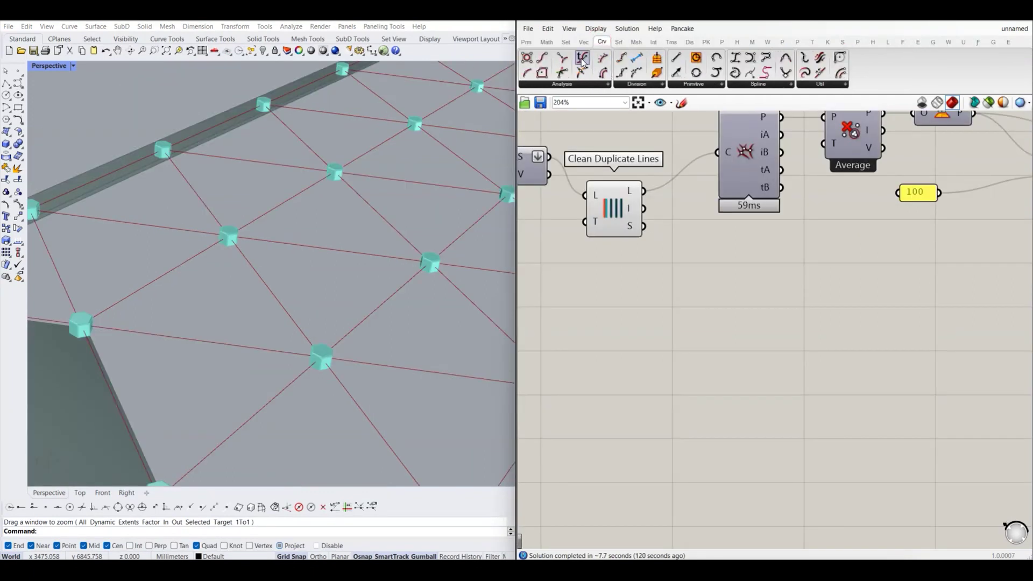
mouse_move(583, 63)
mouse_down()
mouse_move(703, 292)
mouse_move(725, 306)
mouse_up()
click(660, 230)
right_drag(659, 230, 667, 266)
click(703, 308)
click(672, 286)
right_drag(646, 233, 639, 221)
drag(625, 196, 708, 315)
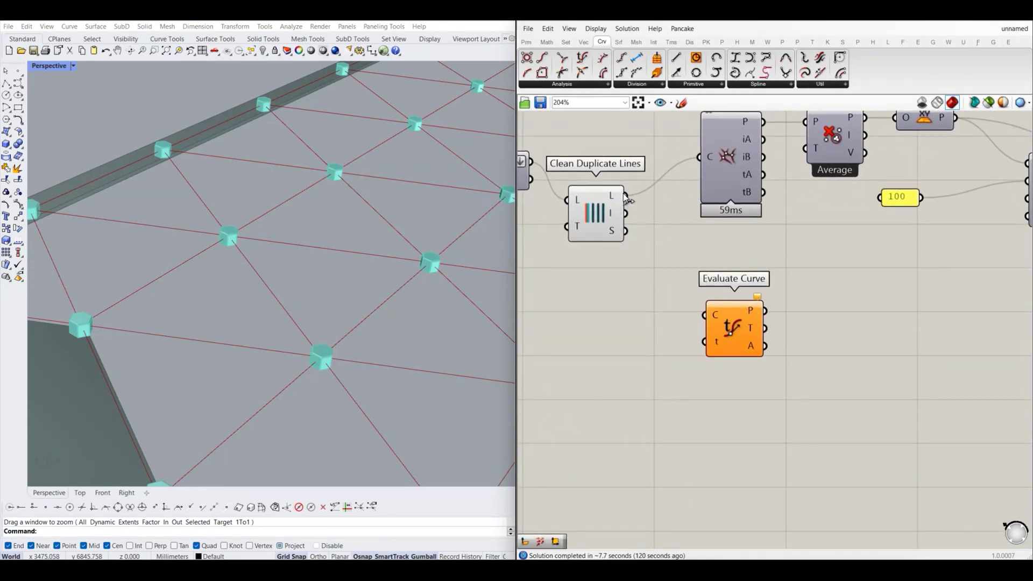
right_drag(708, 315, 698, 301)
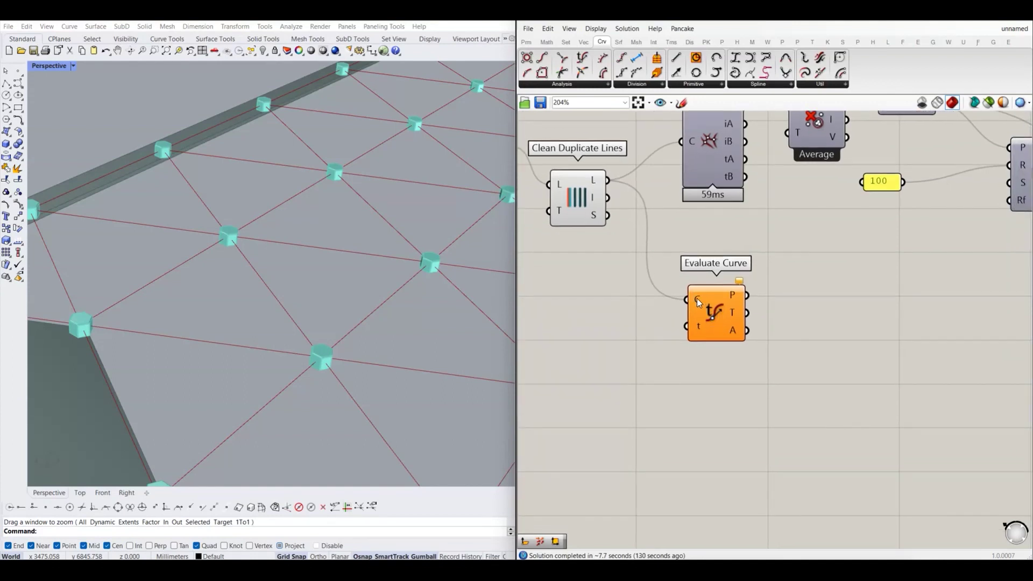
- Reparameterize the curve input and set a number for parameter t
right_click(696, 298)
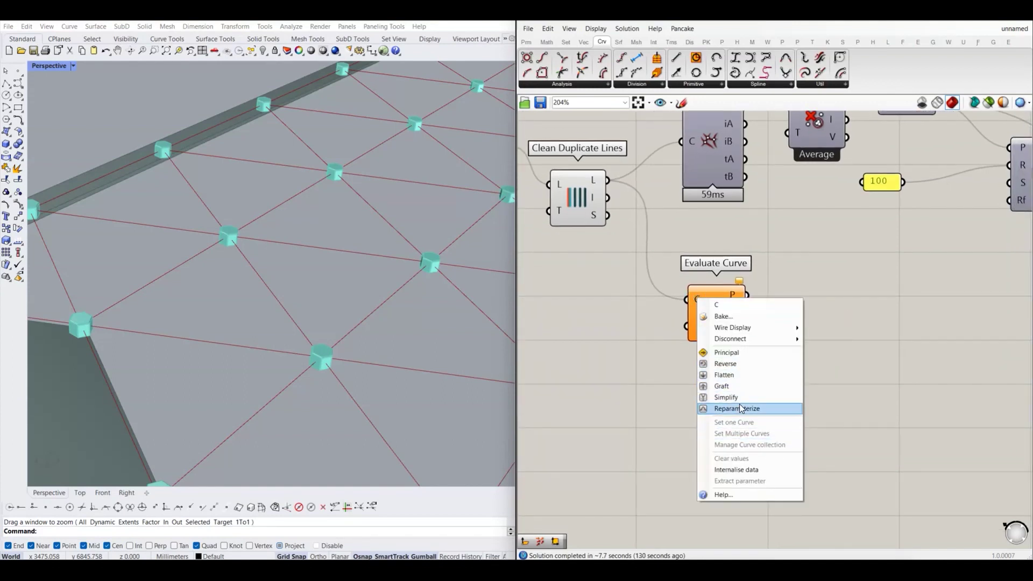
click(740, 409)
right_click(688, 322)
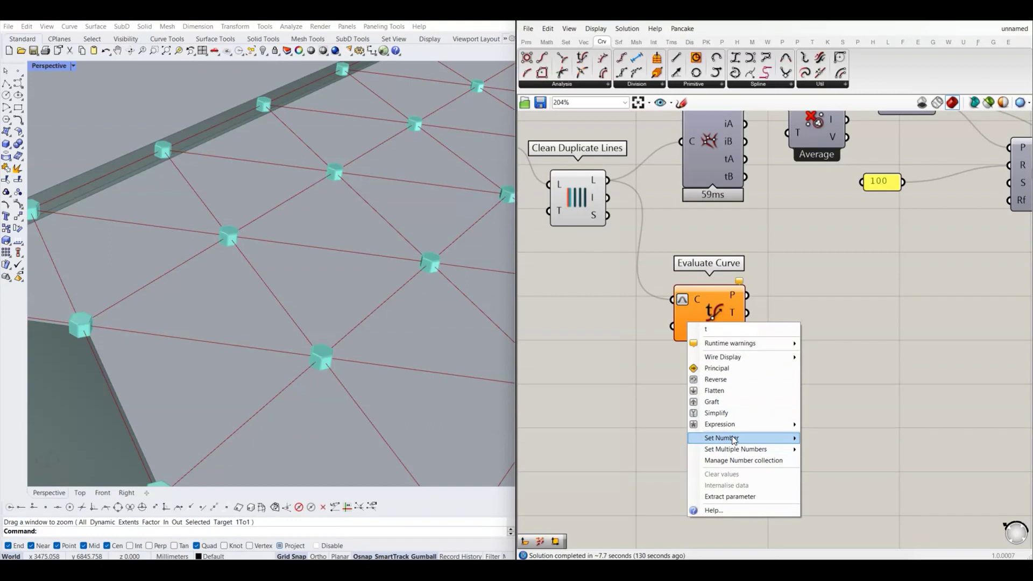
mouse_move(721, 437)
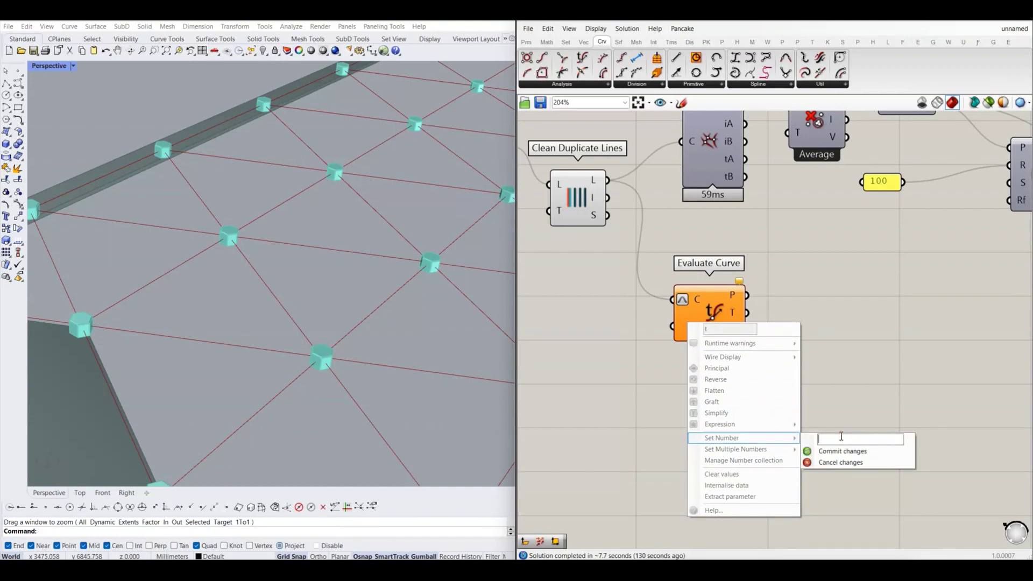
text(0)
click(840, 452)
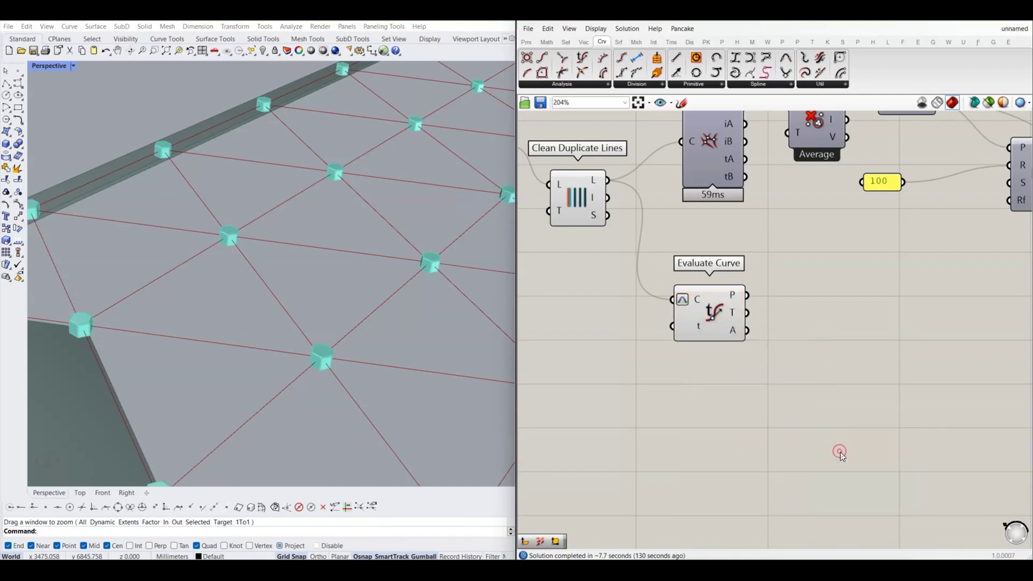
click(705, 317)
scroll(720, 294, down, 5)
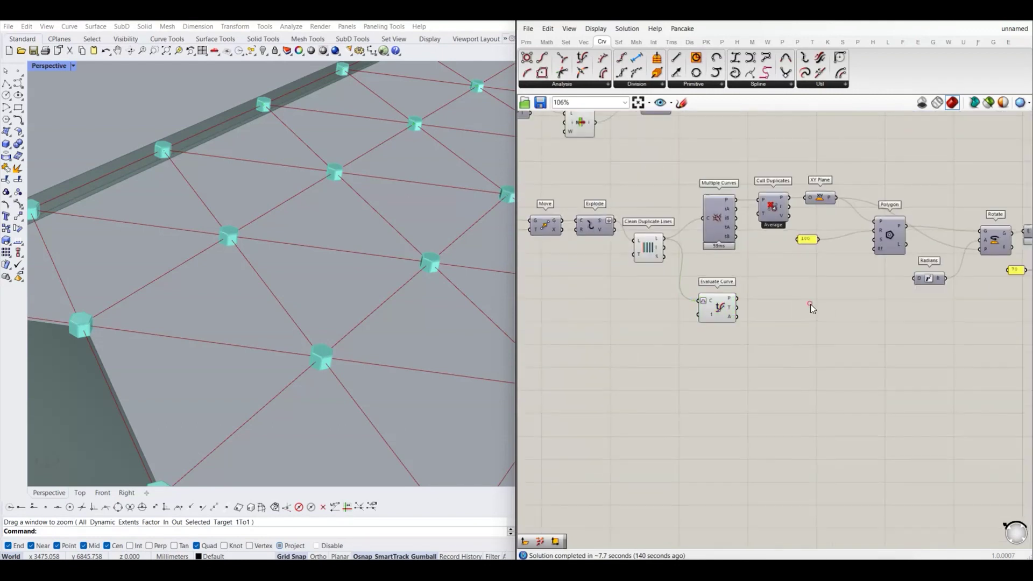
scroll(713, 295, up, 3)
scroll(713, 295, up, 3)
right_click(720, 289)
click(737, 305)
mouse_move(705, 369)
right_down()
mouse_move(731, 346)
mouse_move(689, 299)
right_up()
scroll(689, 299, down, 3)
scroll(861, 308, down, 2)
scroll(720, 289, up, 2)
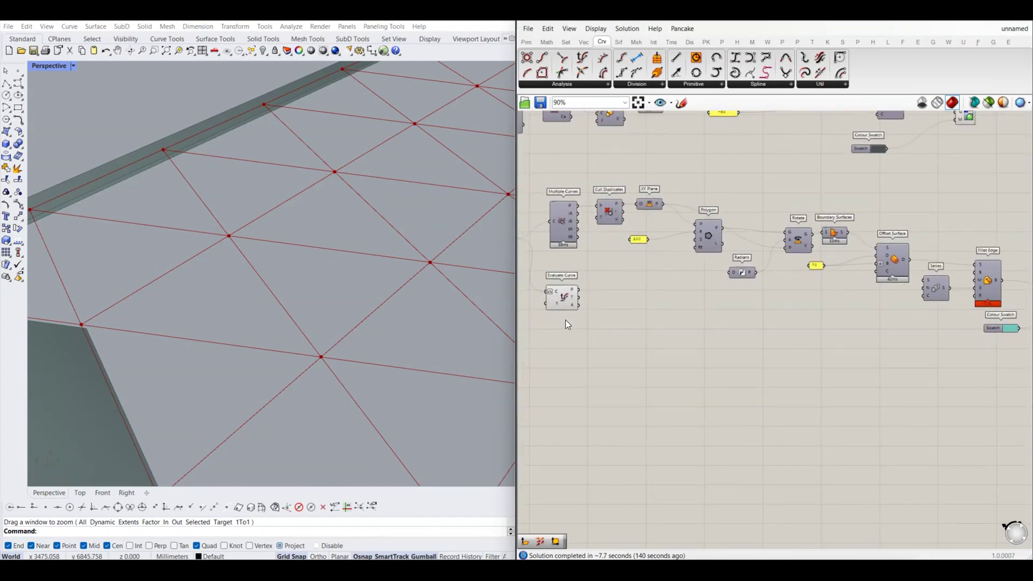
scroll(565, 321, up, 2)
right_drag(678, 314, 663, 274)
click(663, 274)
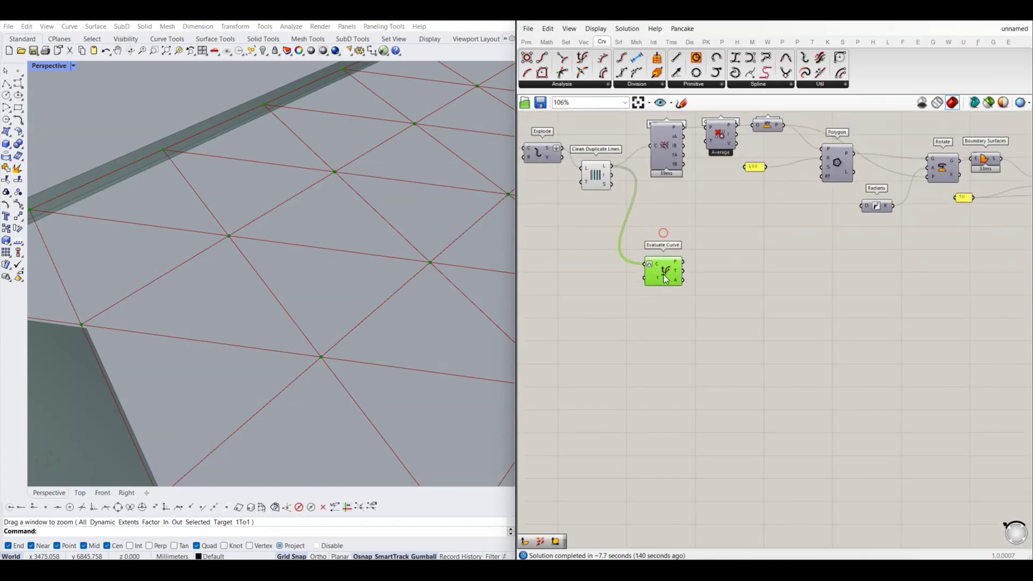
click(699, 339)
scroll(651, 258, up, 3)
scroll(312, 361, up, 3)
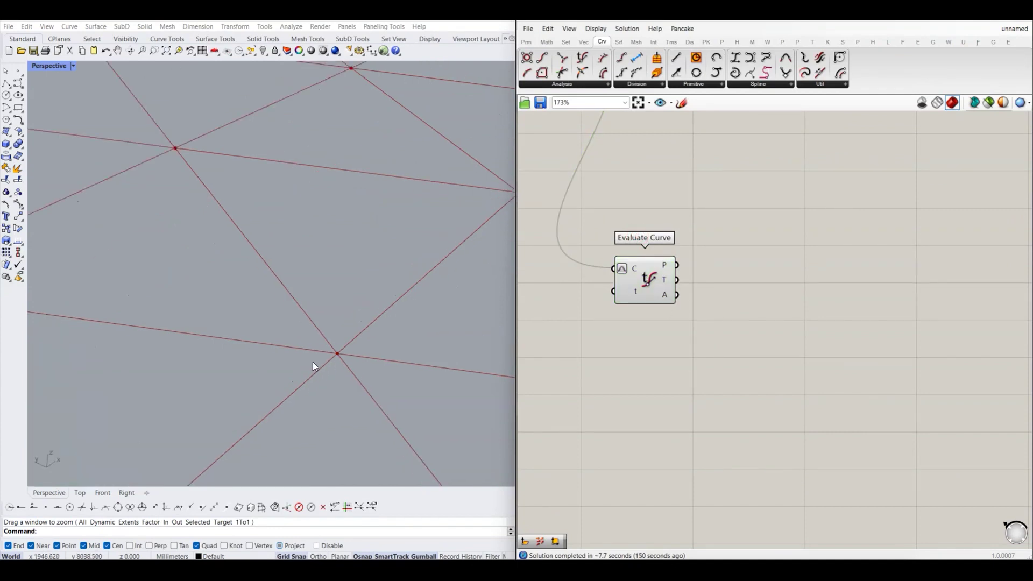
click(659, 276)
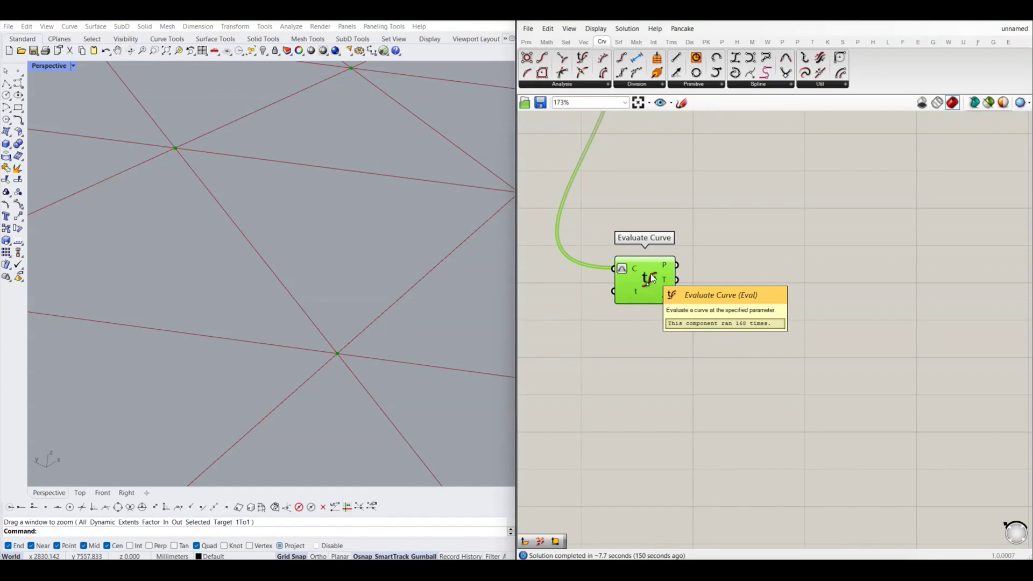
- Deselect Evaluate Curve and zoom the canvas toward it
click(722, 362)
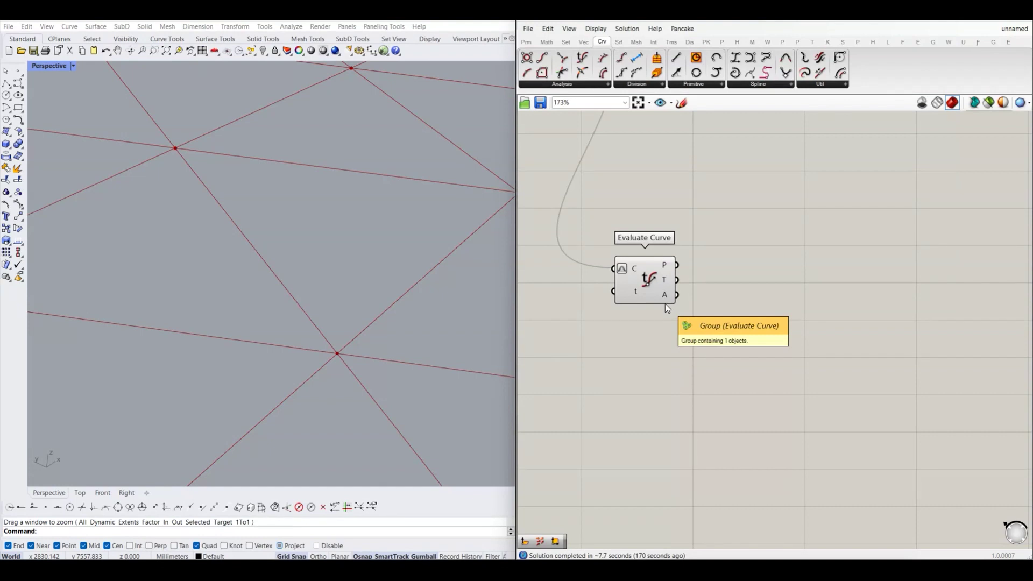
scroll(649, 305, up, 2)
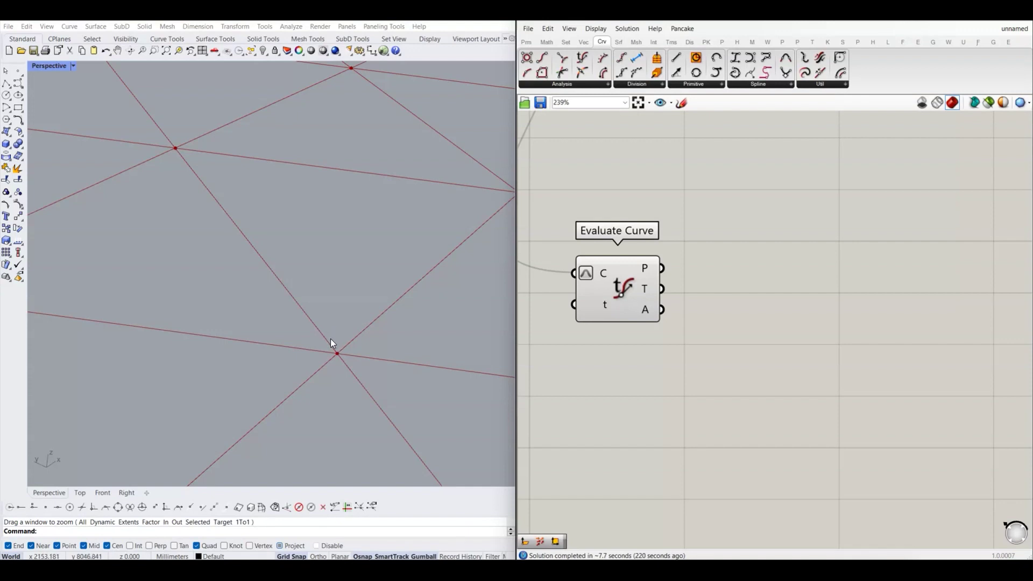
- Add a Construct Plane using Evaluate Curve's points as origins
click(584, 43)
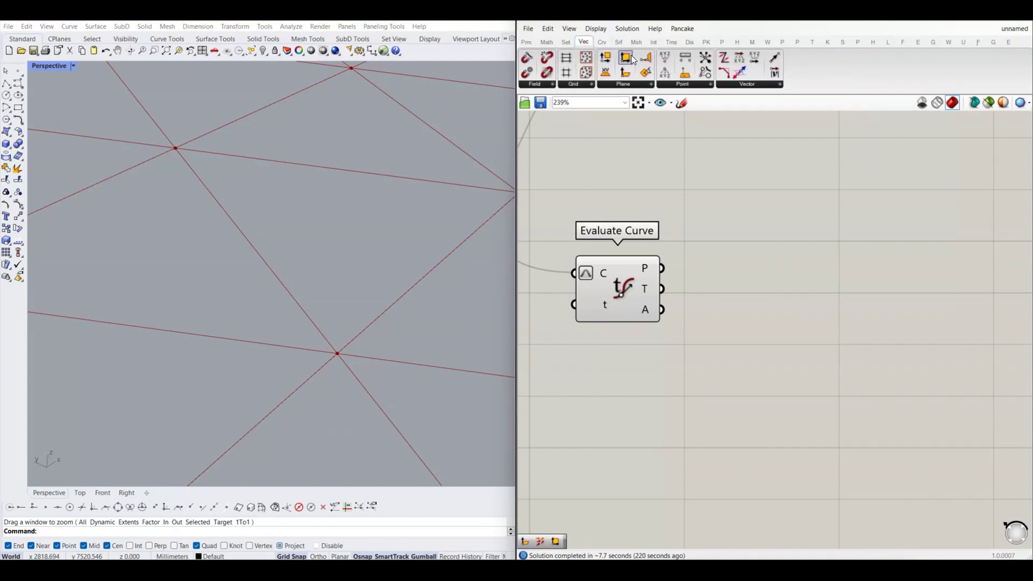
drag(631, 60, 807, 317)
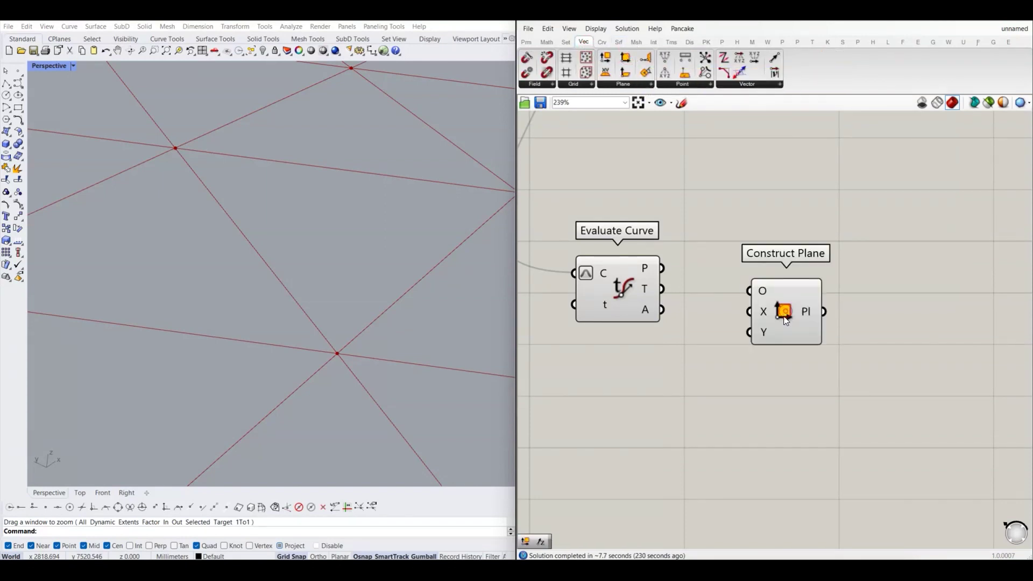
click(701, 281)
drag(662, 268, 784, 298)
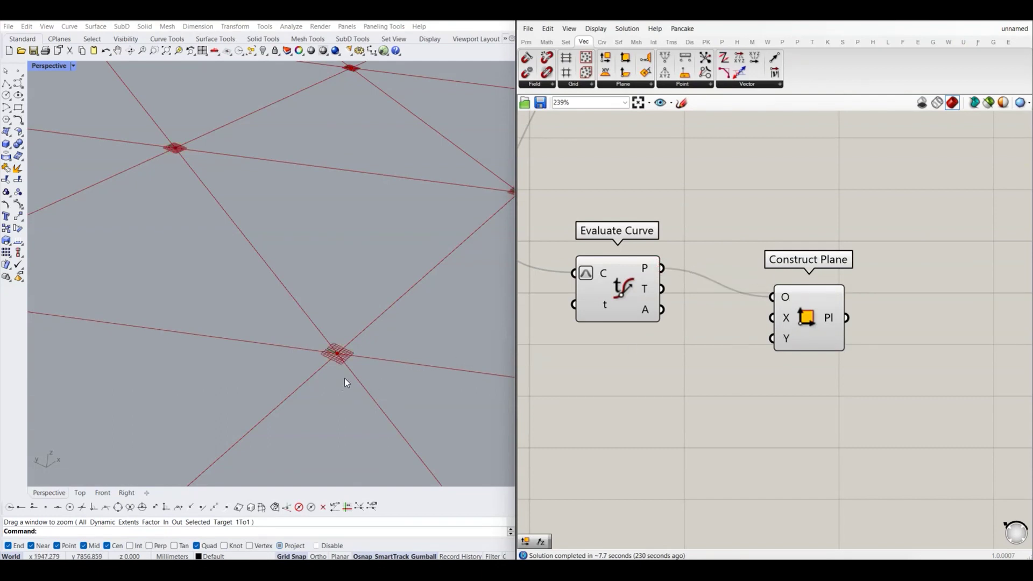
- Use the edge tangents as Construct Plane's X direction
scroll(356, 396, up, 3)
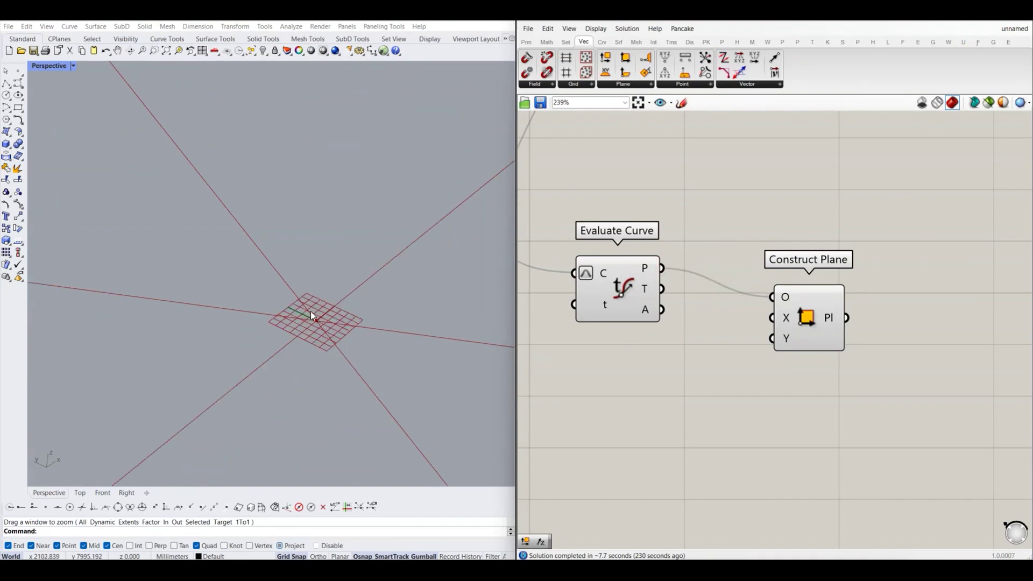
scroll(725, 363, down, 3)
scroll(748, 356, up, 2)
scroll(747, 356, up, 1)
drag(752, 340, 785, 339)
click(790, 365)
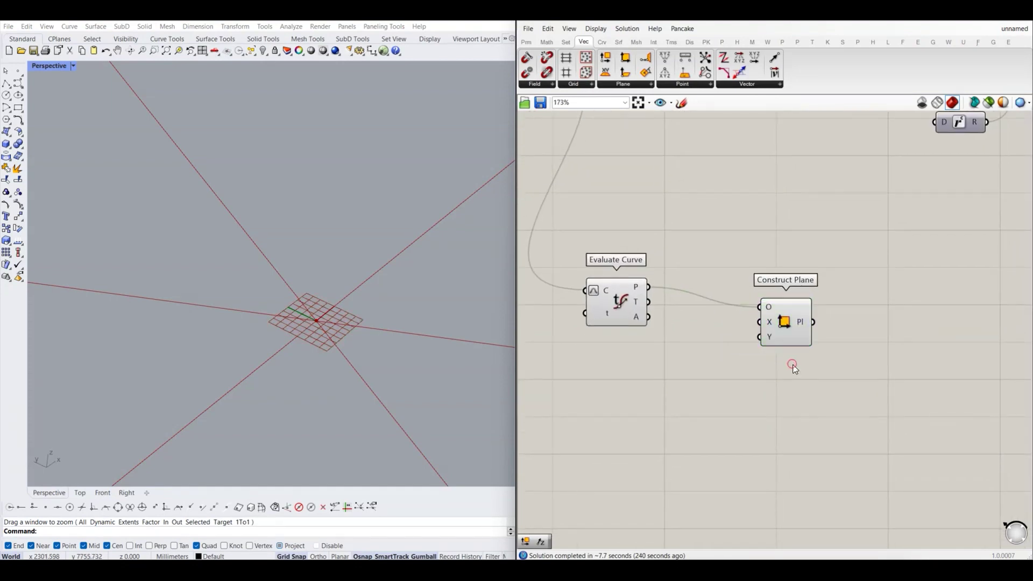
right_drag(724, 346, 717, 335)
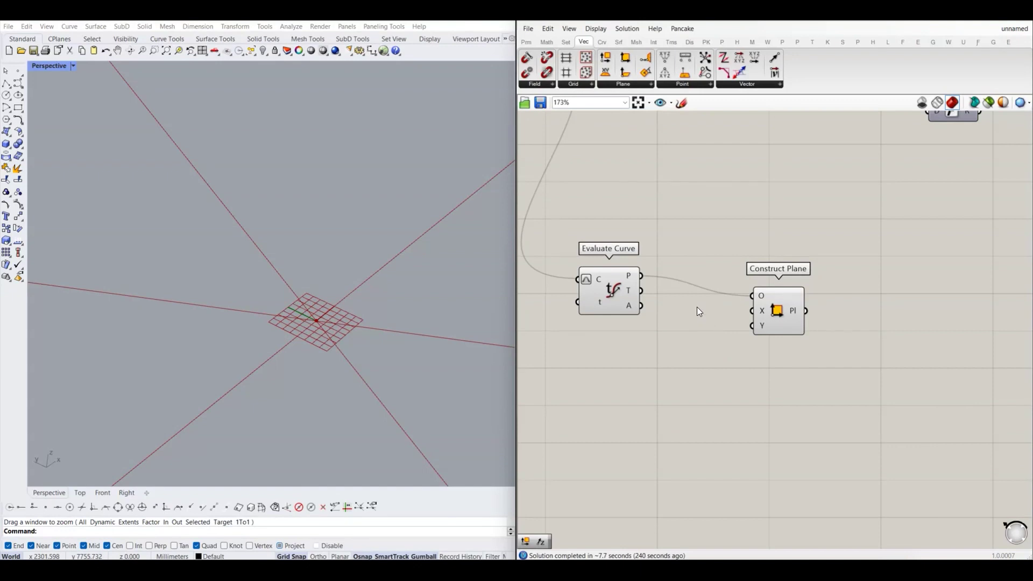
mouse_move(647, 302)
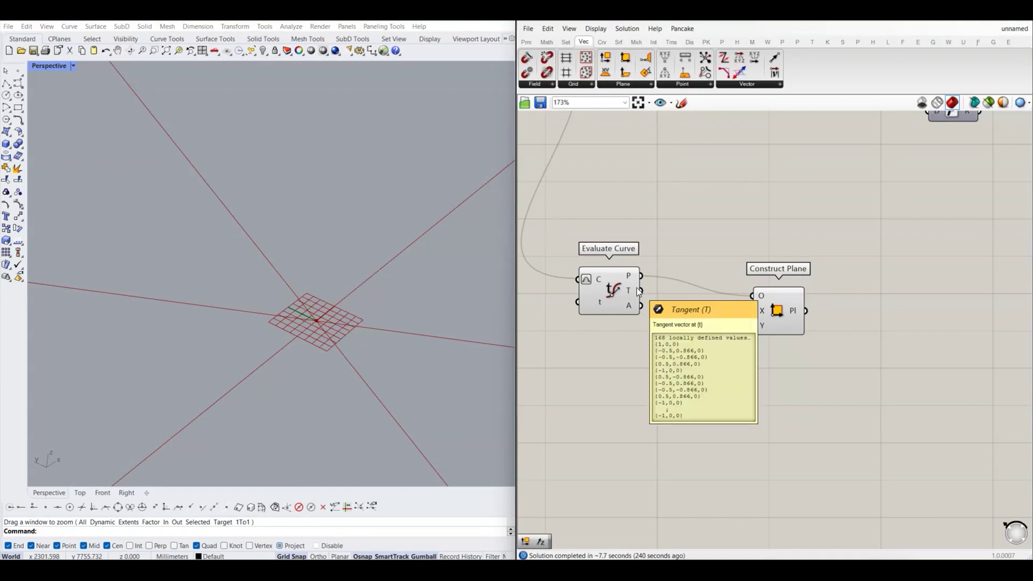
drag(639, 291, 759, 312)
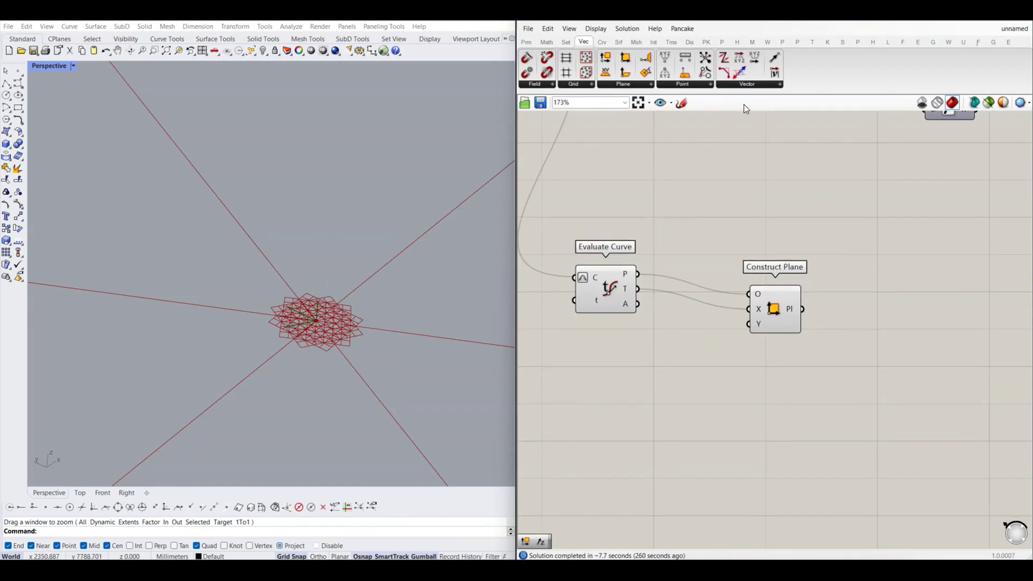
- Place a Unit Z vector below Evaluate Curve for Construct Plane's Y input
click(758, 85)
mouse_move(820, 163)
mouse_down()
mouse_move(602, 354)
mouse_move(602, 393)
mouse_move(658, 340)
mouse_move(773, 319)
mouse_up()
scroll(598, 354, up, 1)
scroll(313, 316, up, 3)
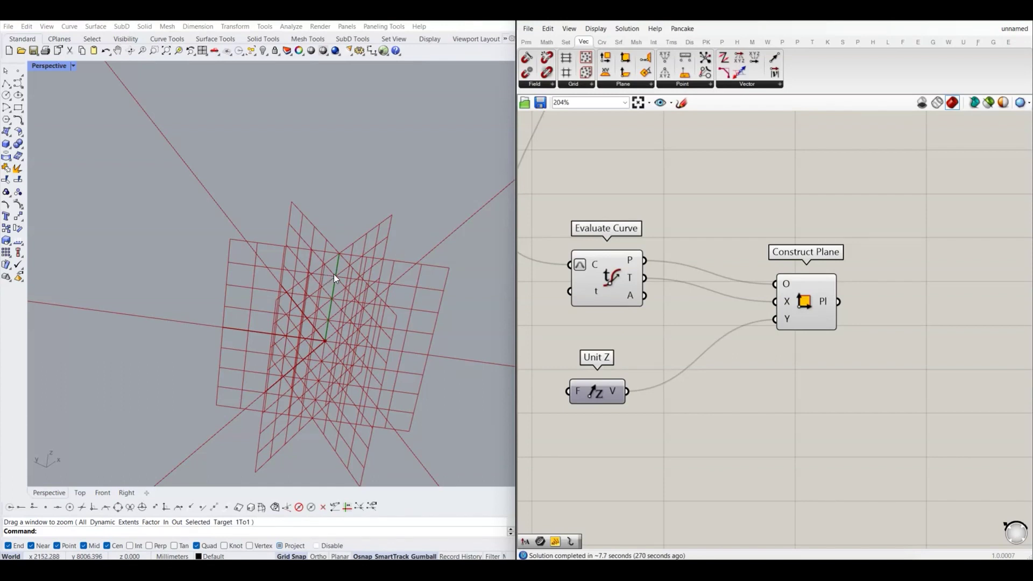
scroll(317, 336, down, 3)
scroll(318, 336, up, 3)
scroll(357, 297, down, 10)
scroll(289, 321, up, 15)
scroll(285, 314, down, 2)
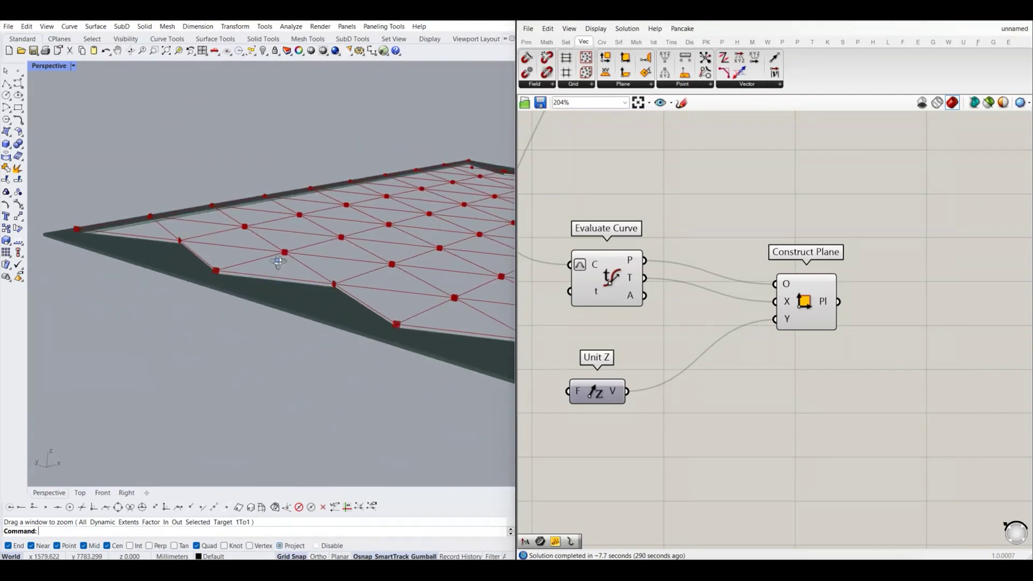
scroll(227, 297, up, 3)
scroll(130, 311, up, 3)
scroll(137, 317, up, 2)
scroll(132, 314, down, 2)
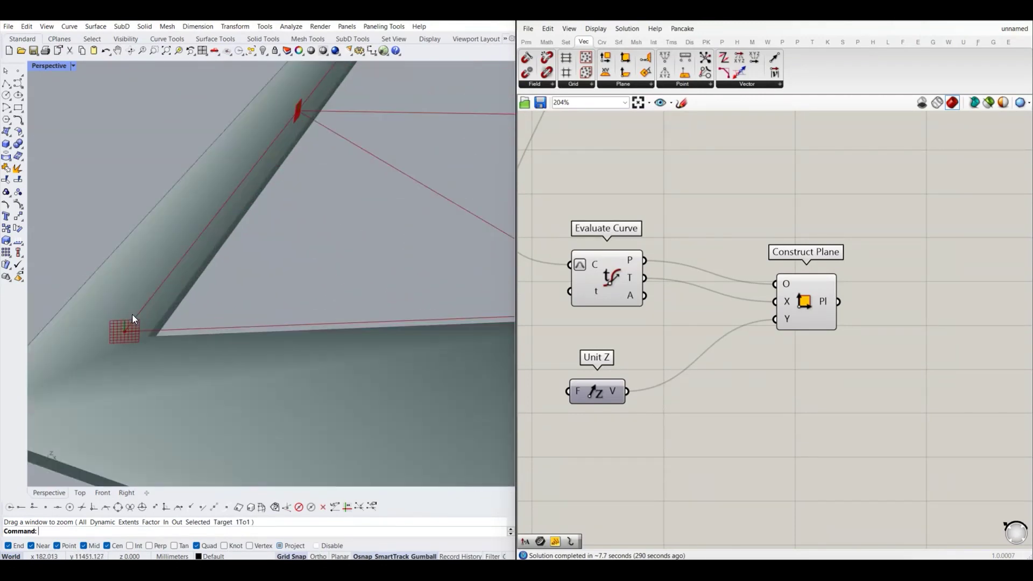
scroll(138, 329, up, 2)
scroll(138, 344, down, 2)
mouse_move(138, 344)
right_down()
mouse_move(141, 335)
mouse_move(137, 344)
right_up()
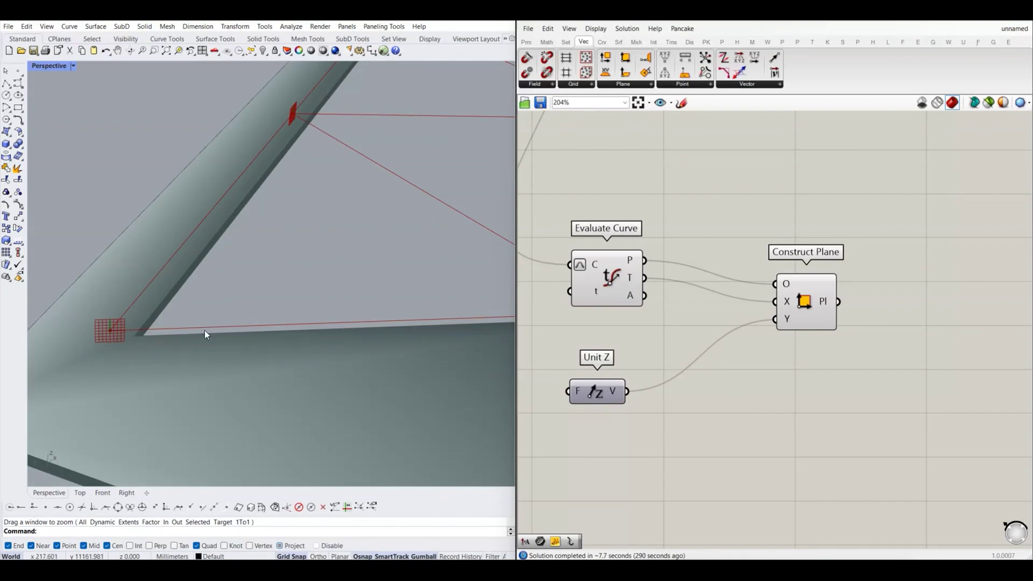
right_drag(127, 334, 110, 329)
scroll(110, 329, up, 2)
scroll(109, 328, down, 1)
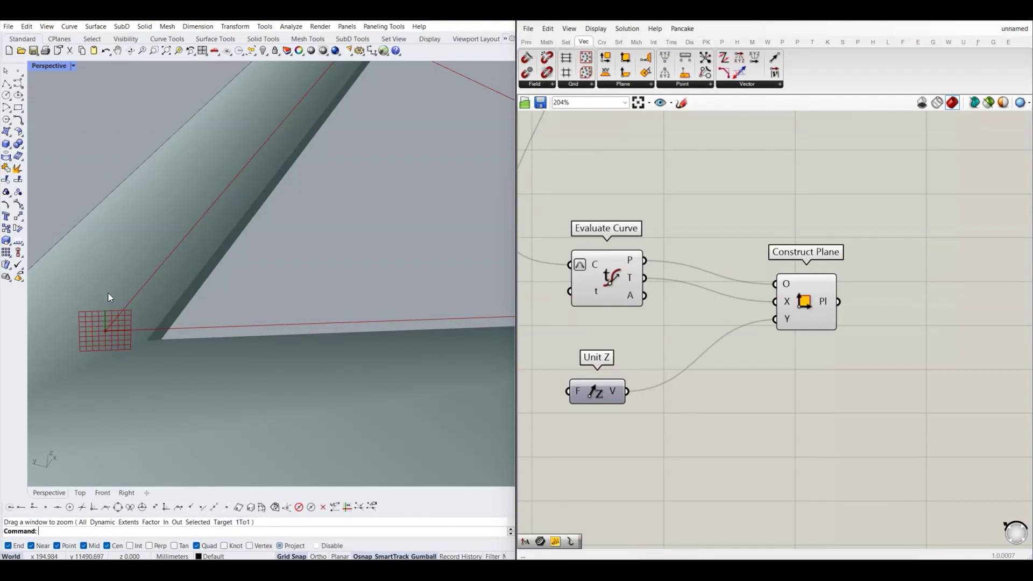
scroll(774, 311, down, 1)
scroll(763, 325, down, 1)
click(738, 332)
drag(738, 330, 730, 336)
click(792, 349)
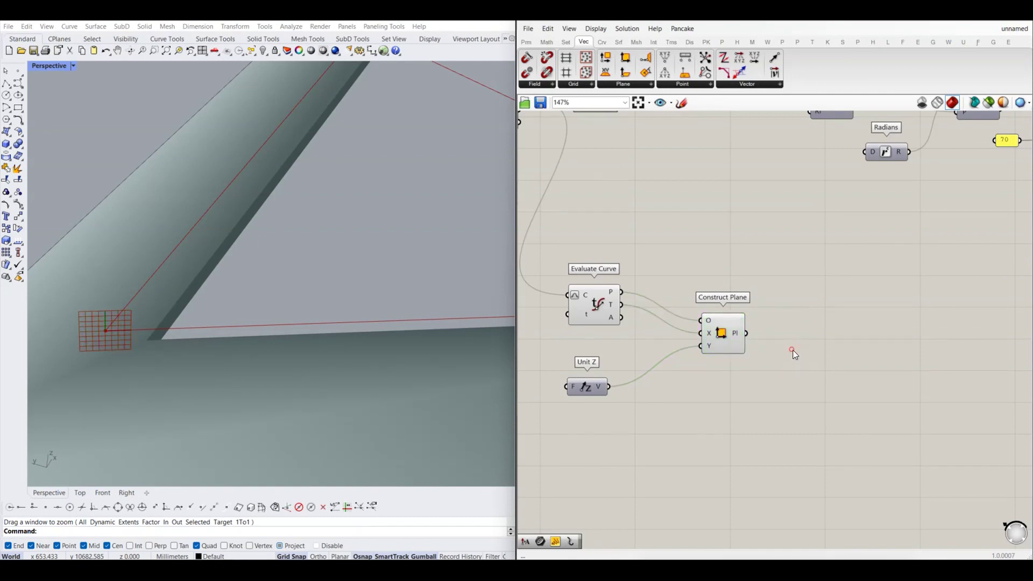
right_drag(789, 345, 772, 346)
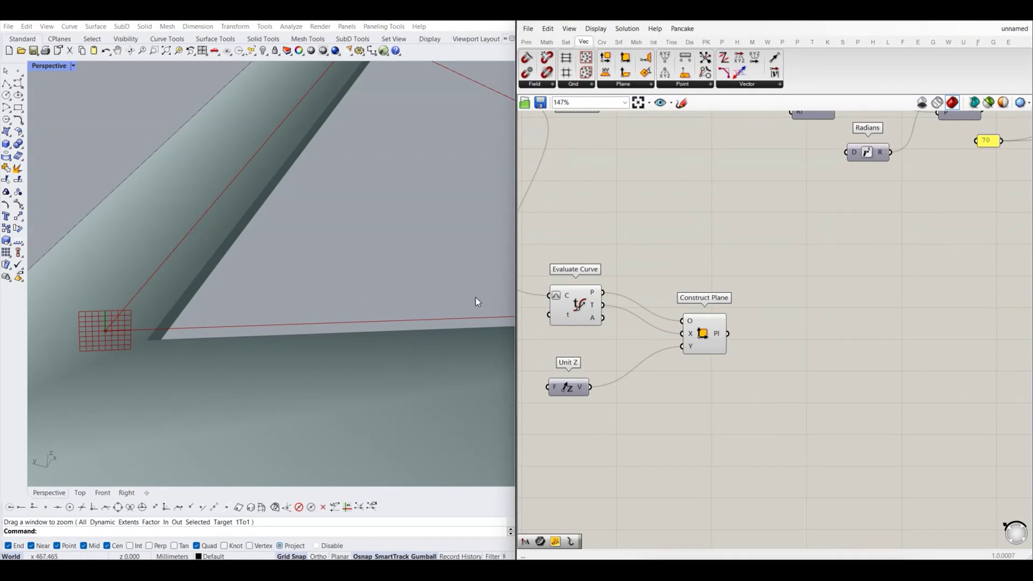
right_drag(746, 332, 730, 336)
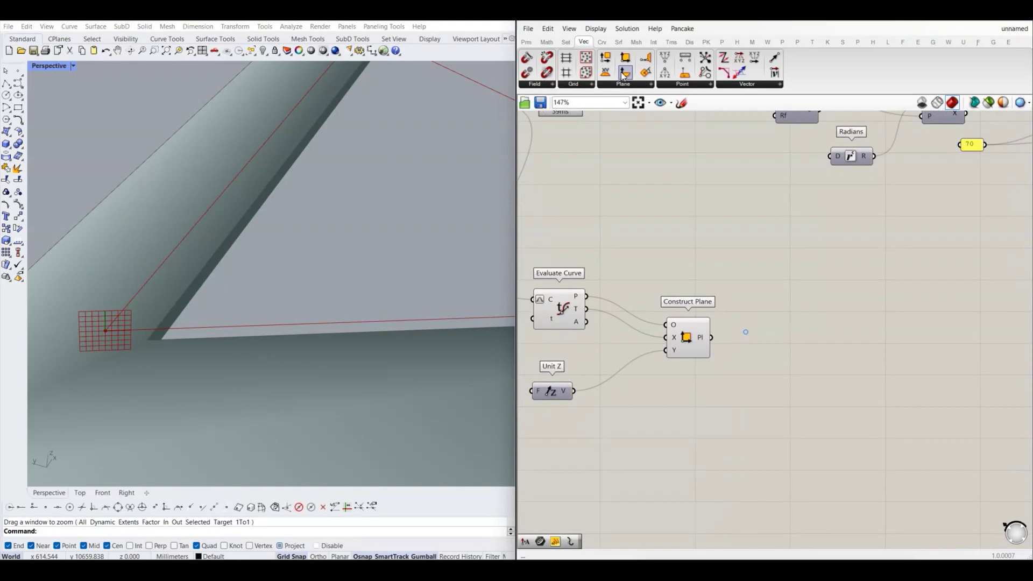
- Add an Adjust Plane taking Construct Plane's planes with edge tangents as normals
click(646, 84)
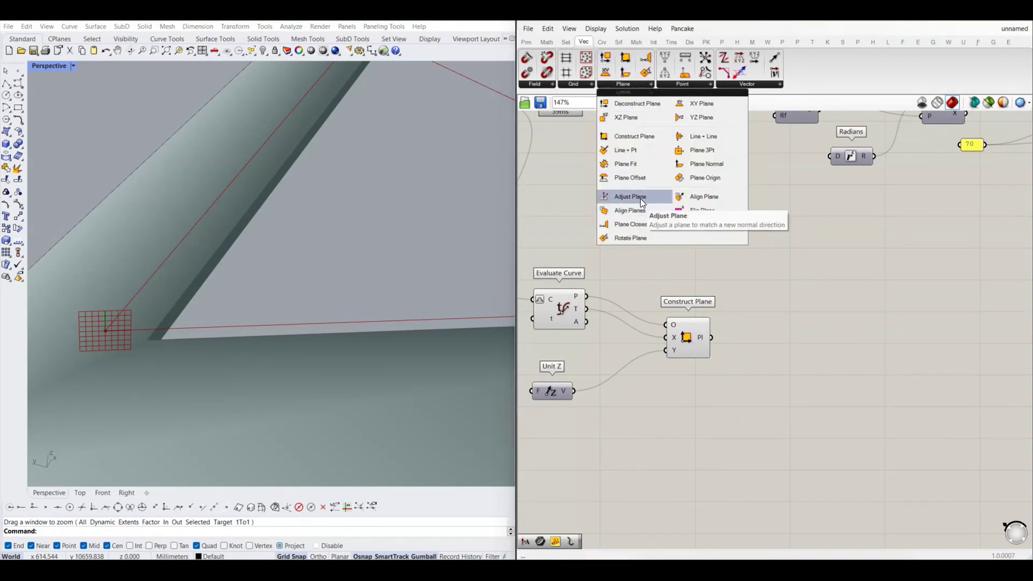
drag(640, 198, 651, 203)
drag(786, 360, 784, 340)
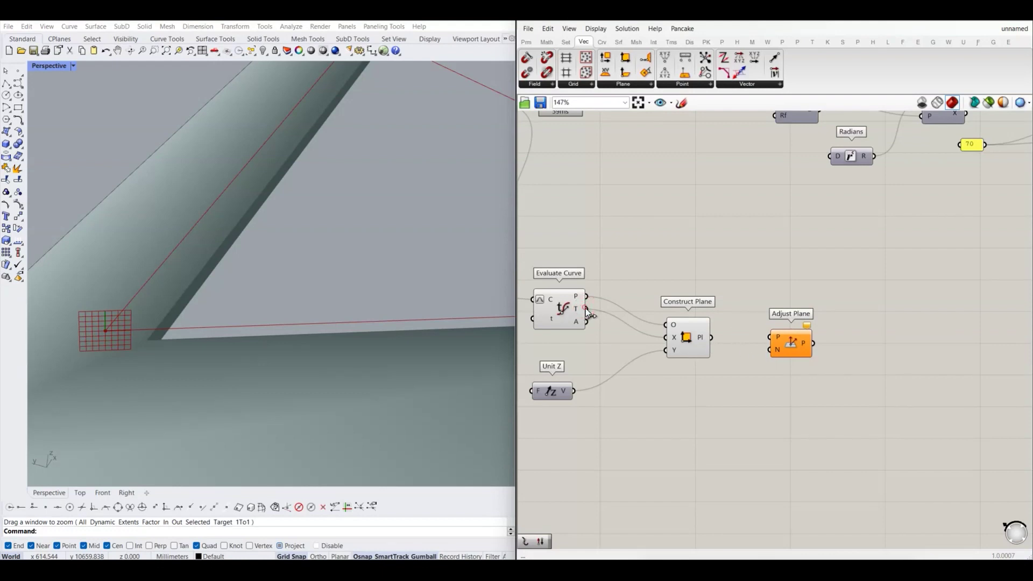
drag(588, 309, 772, 349)
drag(795, 344, 785, 372)
click(728, 330)
drag(711, 338, 770, 362)
- Hide the Construct Plane preview
right_click(692, 337)
click(711, 350)
scroll(321, 350, down, 5)
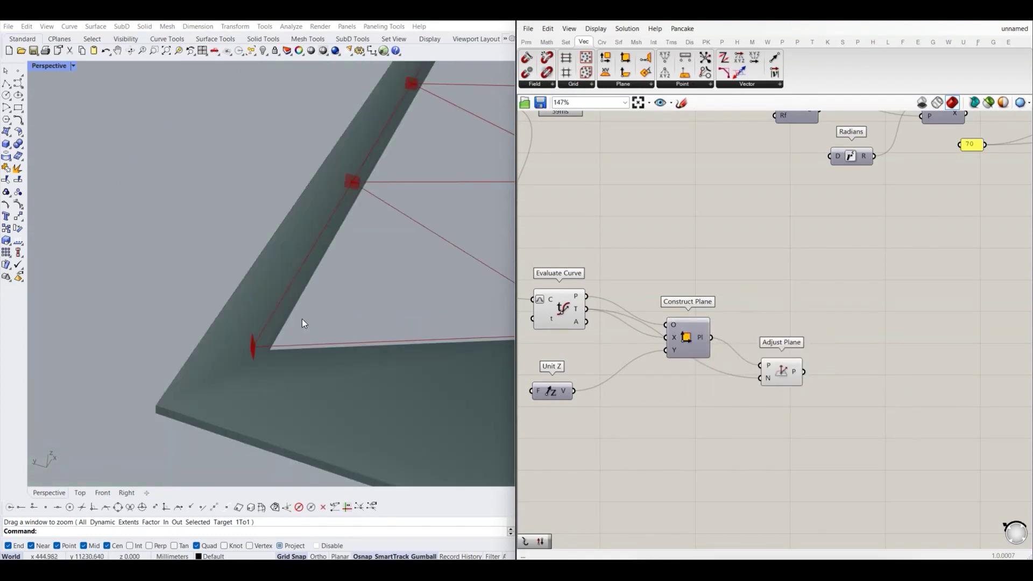
scroll(253, 356, up, 3)
- Zoom in on the adjusted planes and switch the viewport to Top view
text(Z)
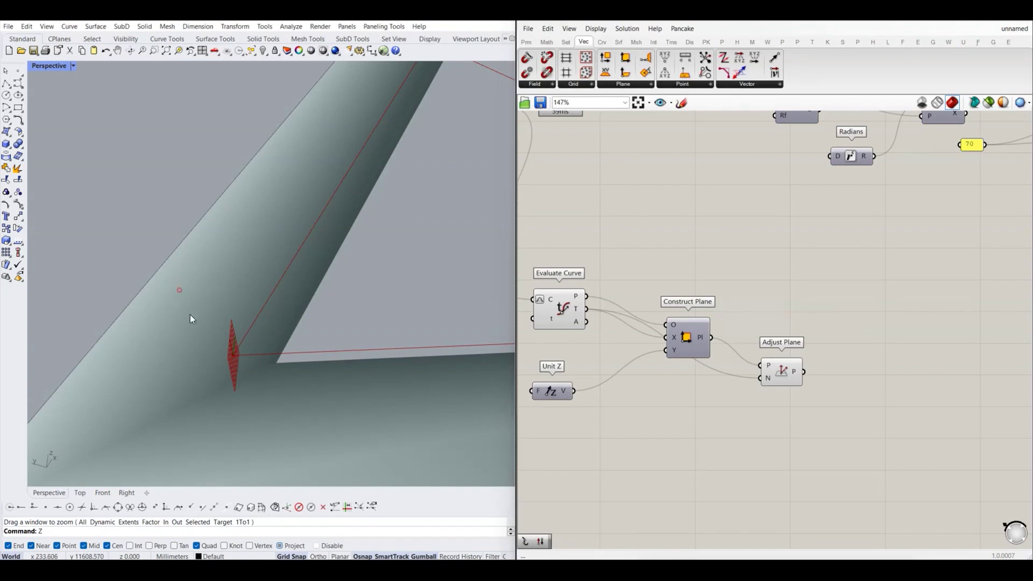
text(z)
key(Return)
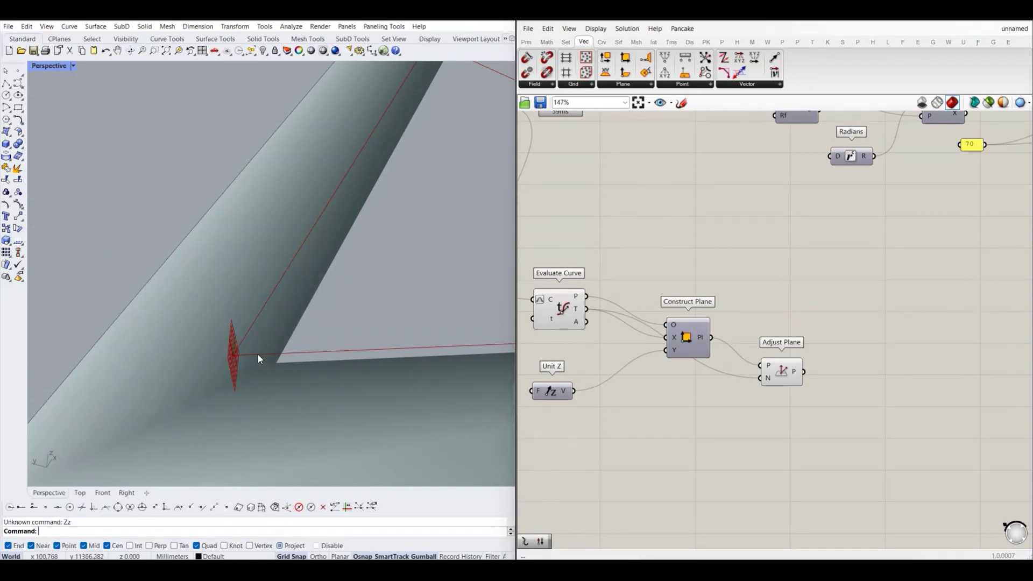
text(z)
key(Return)
drag(85, 246, 333, 436)
mouse_move(320, 338)
right_down()
mouse_move(300, 222)
mouse_move(362, 258)
mouse_move(356, 248)
mouse_move(321, 290)
right_up()
scroll(321, 291, up, 3)
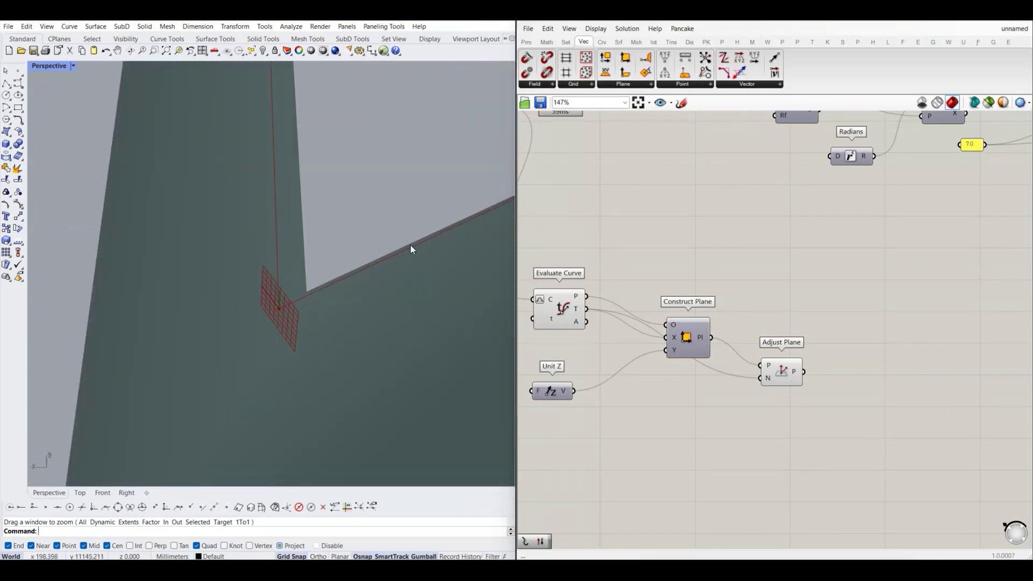
scroll(280, 307, up, 2)
scroll(294, 302, up, 1)
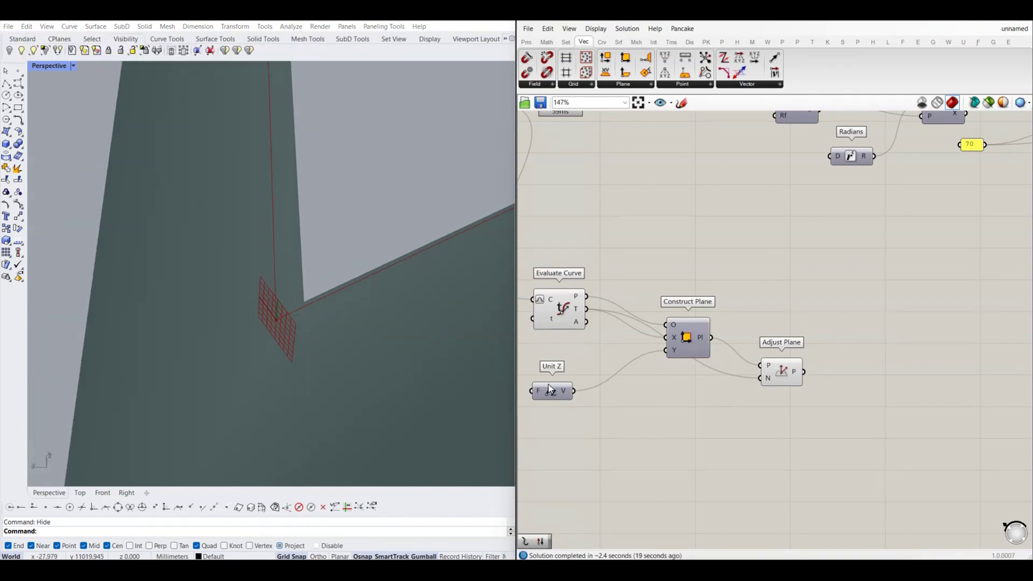
click(80, 493)
- Inspect the two rounded-rectangle outlines in the top view, briefly selecting the inner one
scroll(246, 347, down, 3)
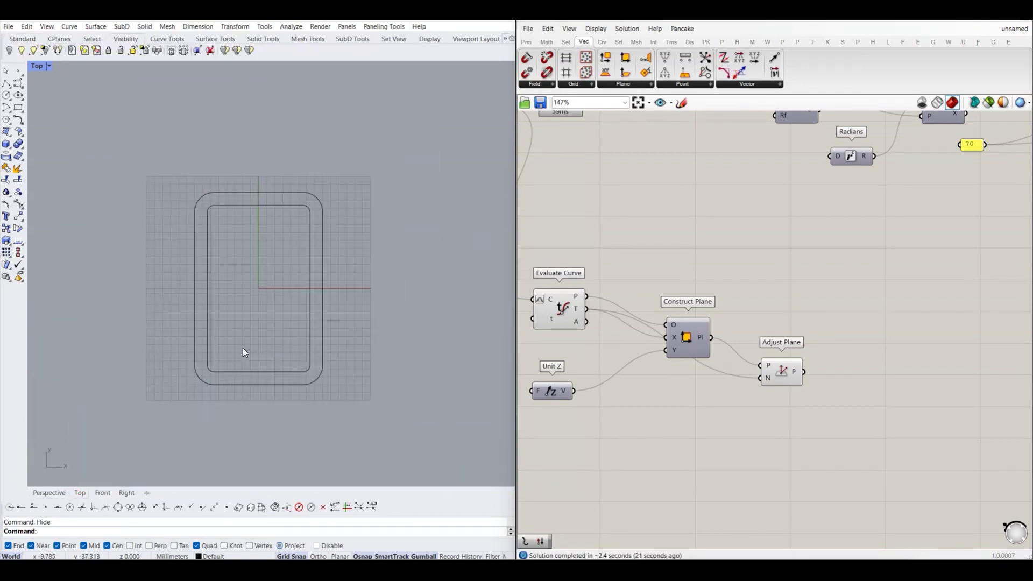
scroll(218, 254, up, 1)
right_drag(217, 249, 258, 214)
scroll(269, 240, up, 1)
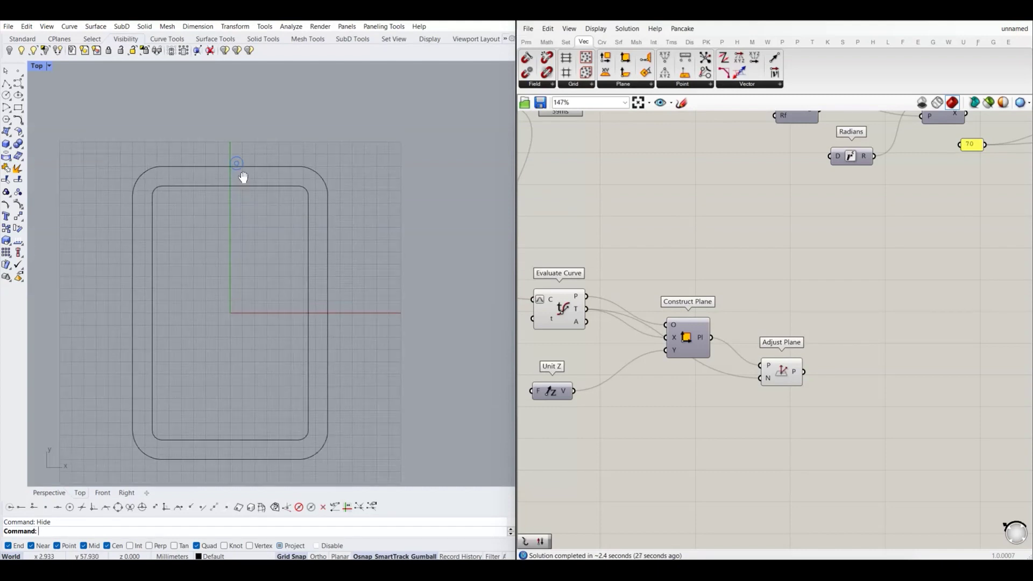
right_drag(246, 182, 214, 200)
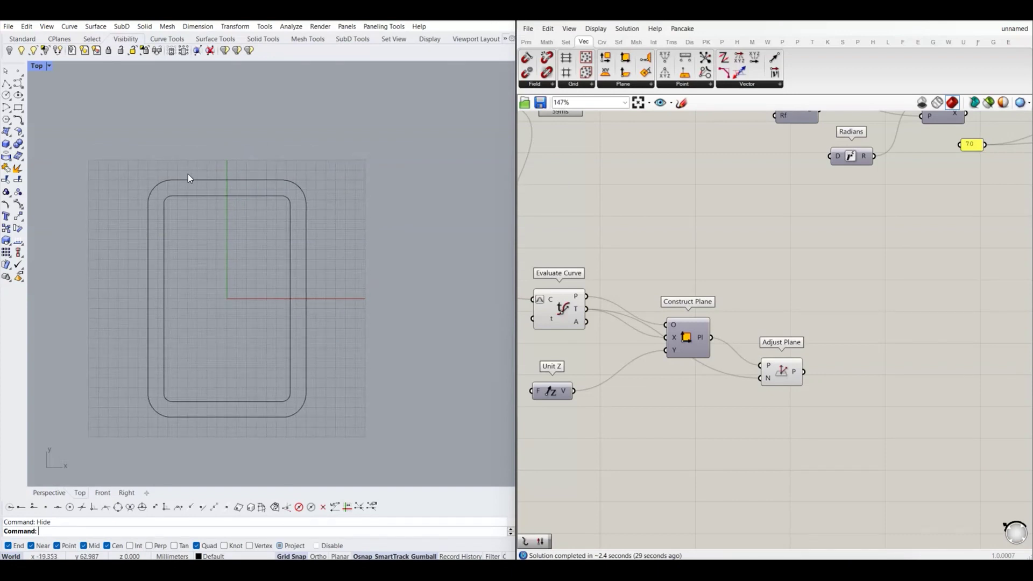
click(278, 197)
click(286, 205)
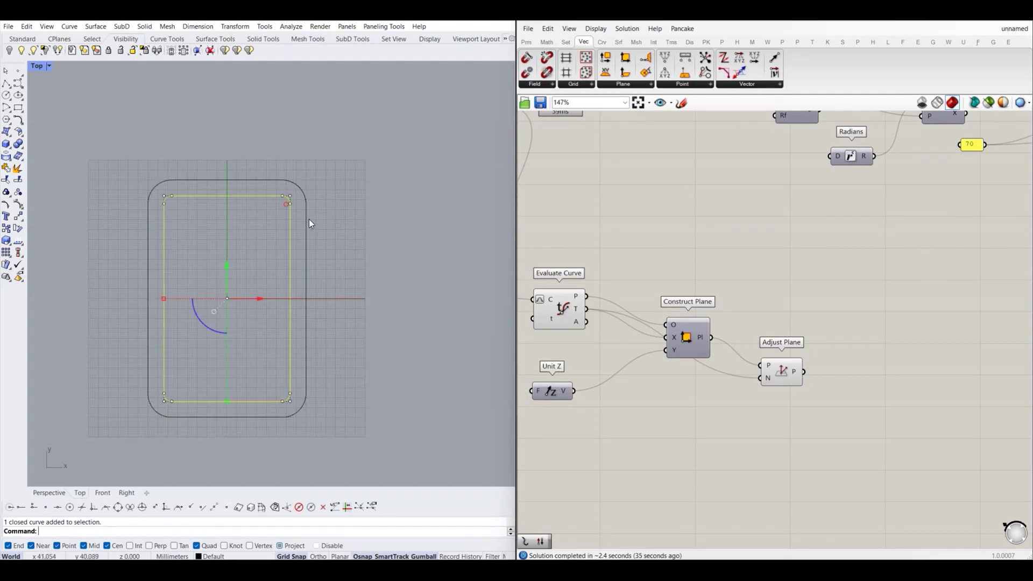
click(336, 227)
scroll(332, 231, down, 1)
scroll(330, 247, down, 1)
scroll(768, 272, down, 1)
scroll(828, 305, down, 1)
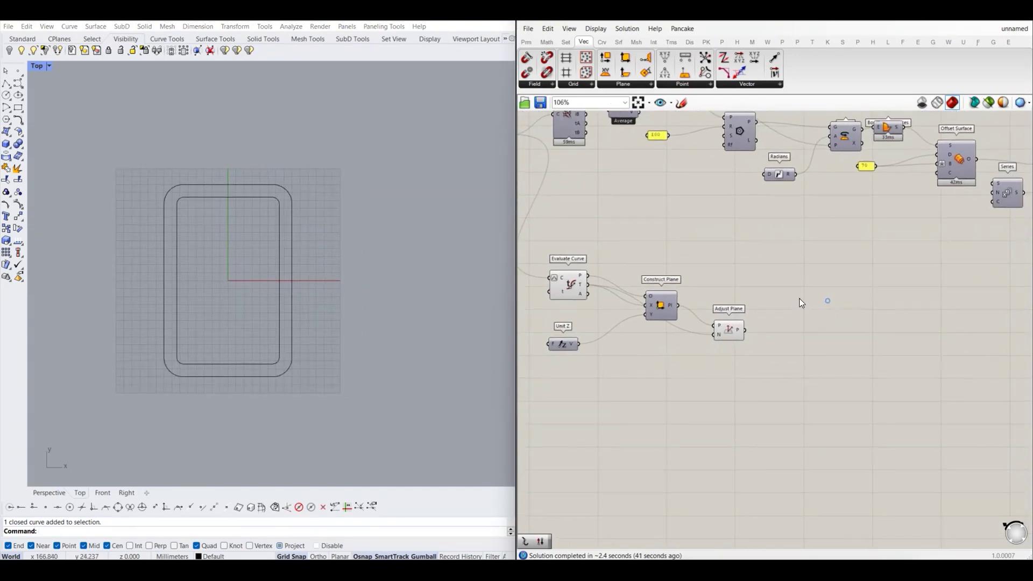
- Place a Curve parameter on the canvas below the Construct Plane components
click(527, 42)
drag(562, 57, 777, 388)
drag(780, 334, 649, 383)
scroll(780, 334, up, 1)
- Reference both rounded-rectangle outlines into the Curve parameter via Set Multiple Curves
right_click(650, 383)
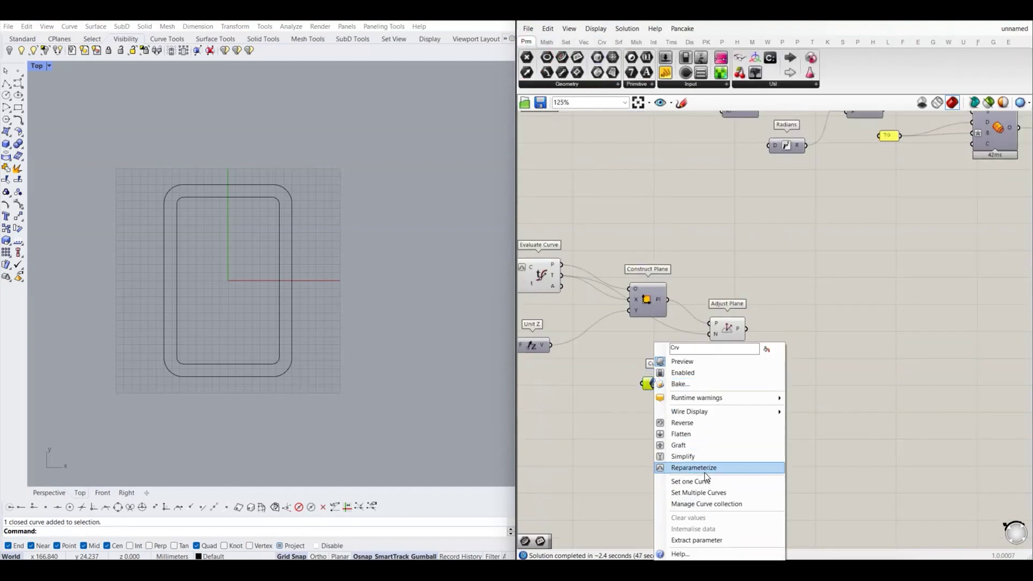
click(699, 492)
drag(328, 156, 254, 230)
key(Return)
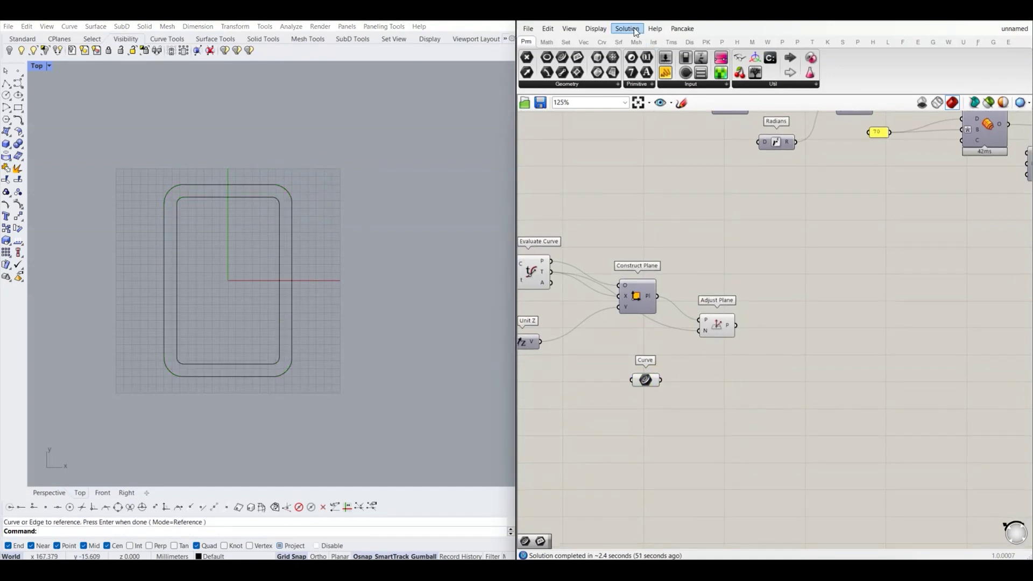
- Add a Boundary Surfaces component beside Curve, fed by its output
click(620, 42)
drag(661, 58, 711, 382)
scroll(671, 381, up, 3)
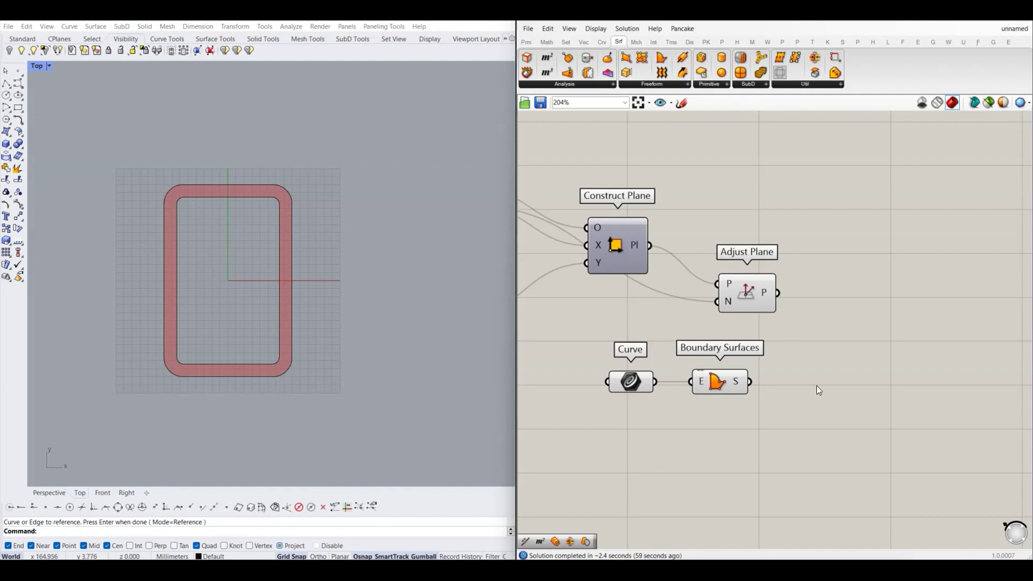
right_drag(798, 348, 785, 356)
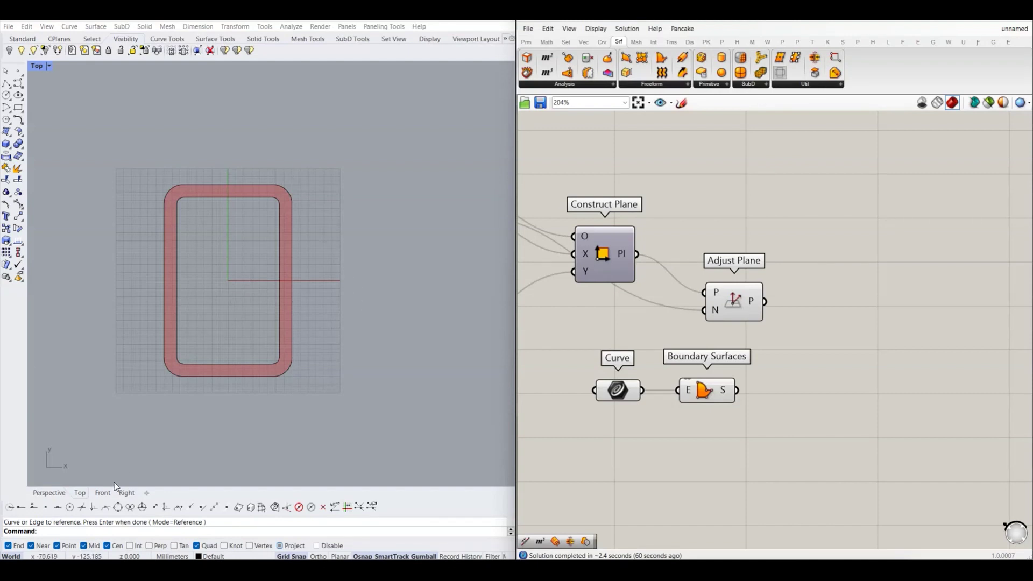
- Orbit the Perspective view to inspect the plane grid at a beam corner
click(49, 492)
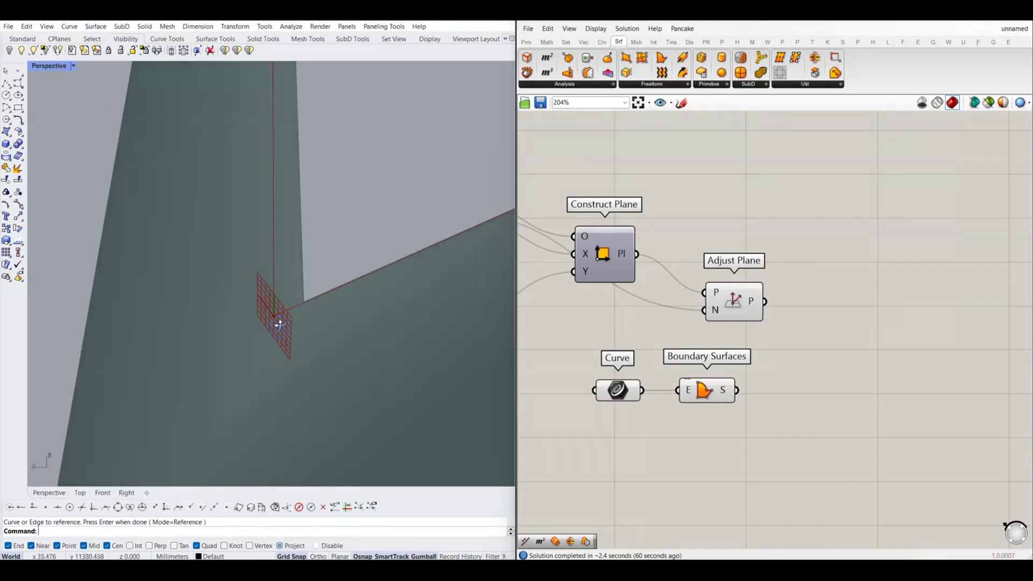
right_drag(284, 344, 263, 295)
scroll(278, 281, up, 2)
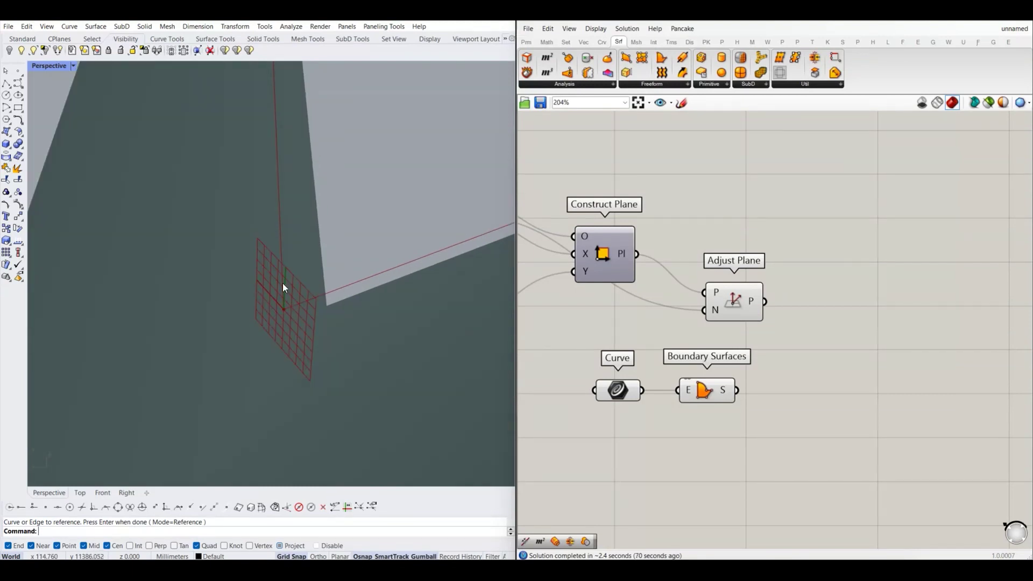
mouse_move(299, 297)
right_down()
mouse_move(270, 288)
mouse_move(171, 341)
mouse_move(164, 295)
mouse_move(169, 314)
right_up()
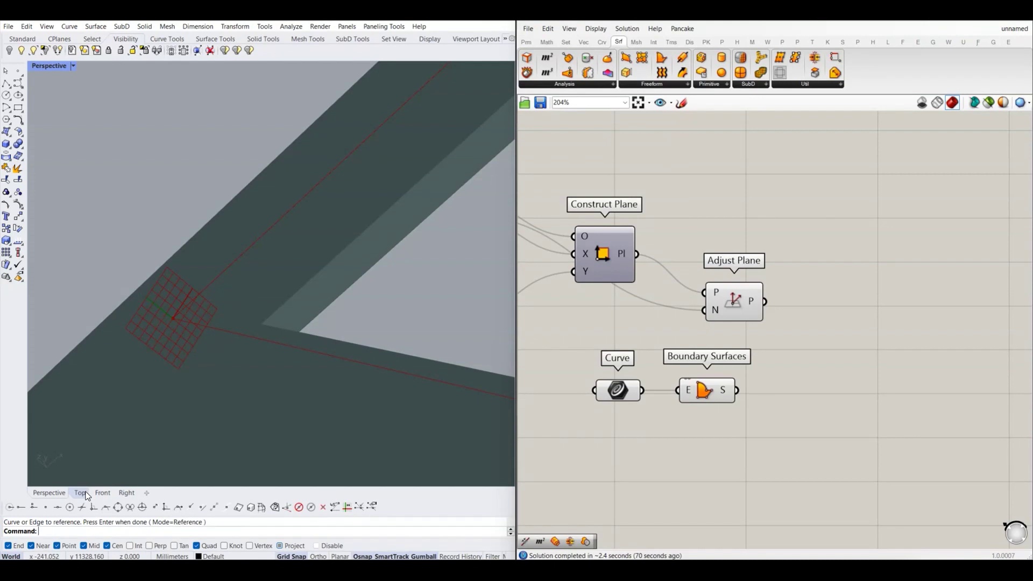
scroll(789, 372, down, 3)
scroll(717, 391, up, 2)
- Add an Orient component and feed the boundary surface into its geometry input
click(715, 387)
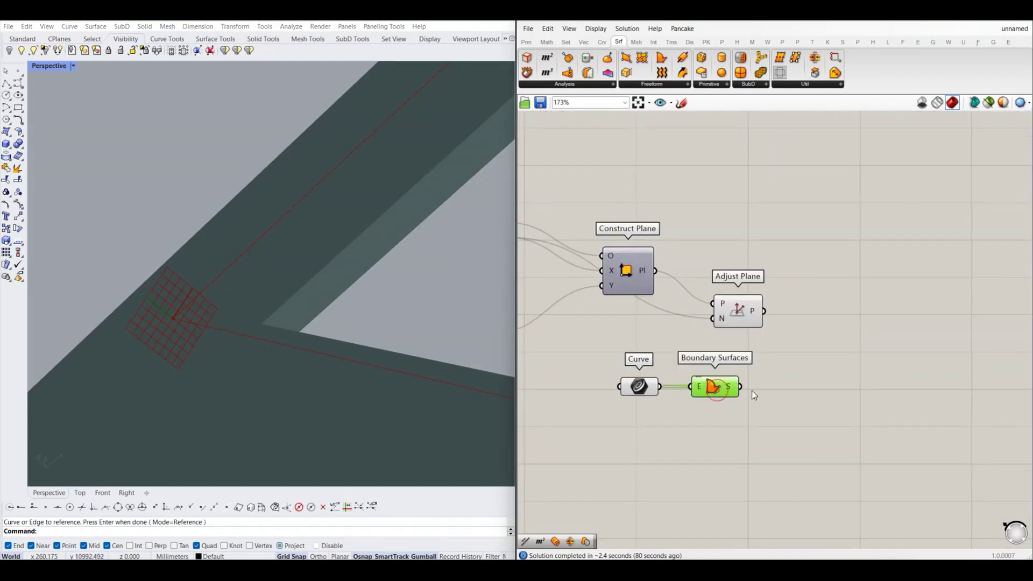
right_drag(751, 389, 727, 392)
click(734, 392)
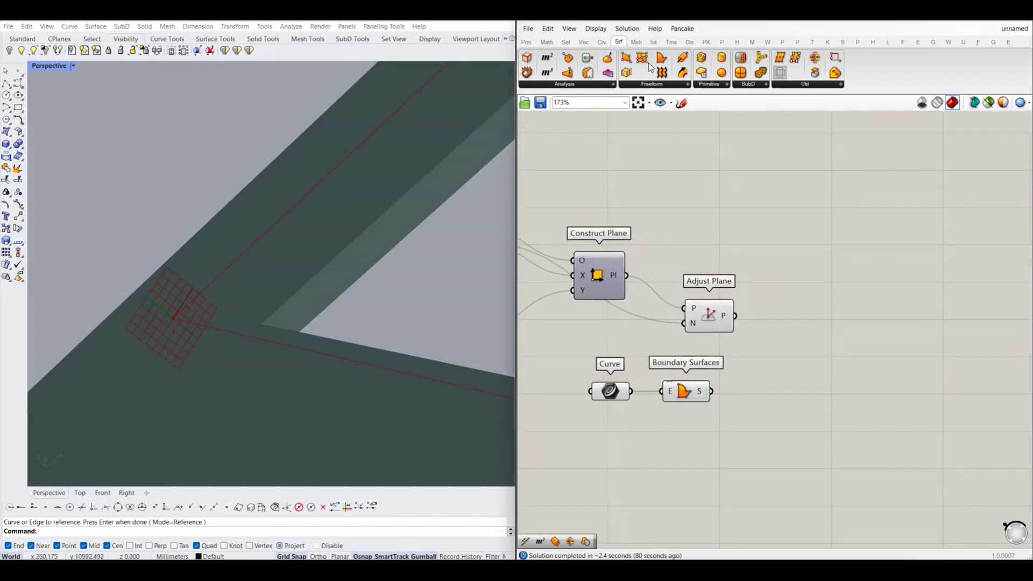
double_click(783, 237)
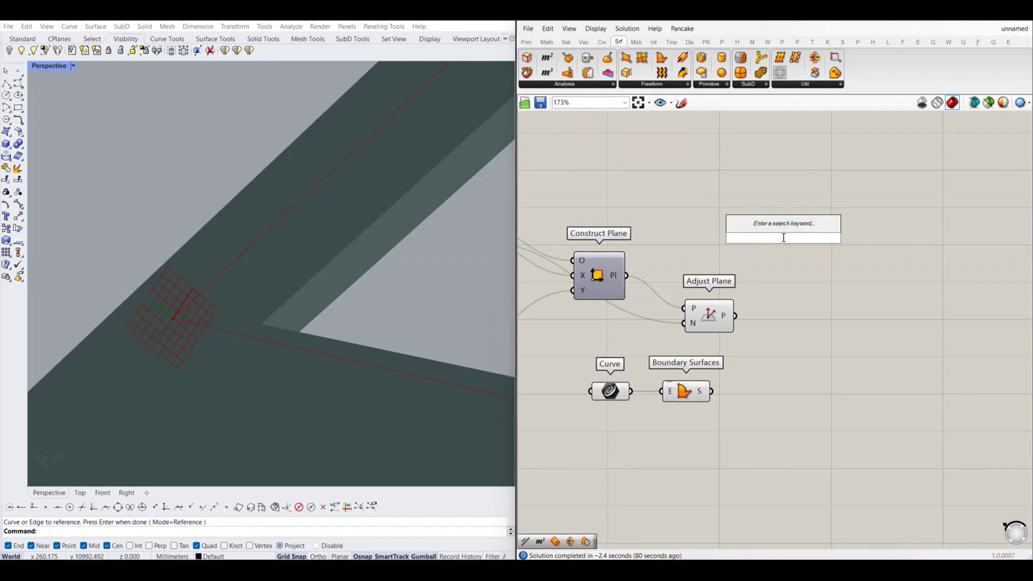
text(or)
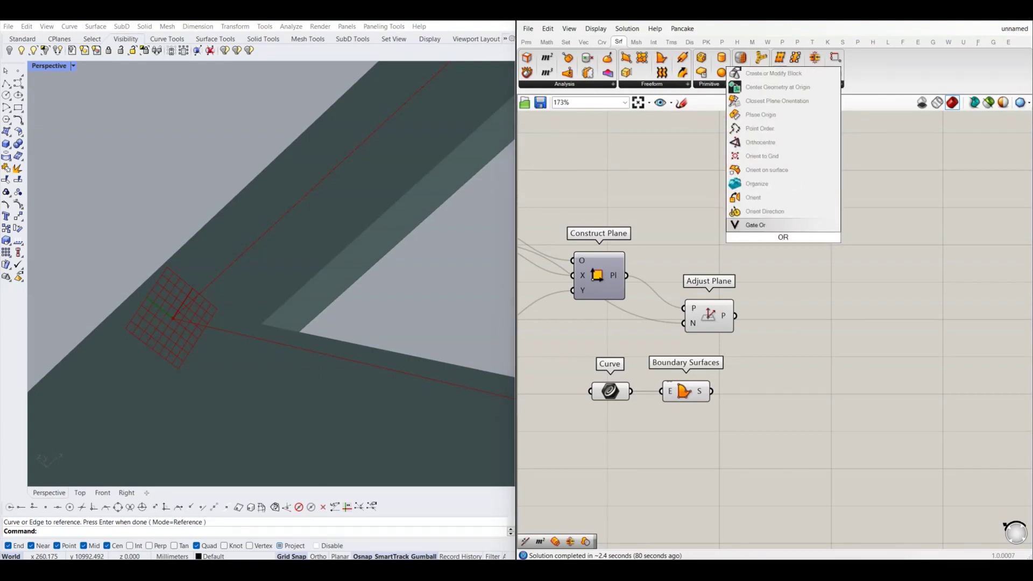
click(753, 197)
drag(783, 231, 848, 320)
click(803, 380)
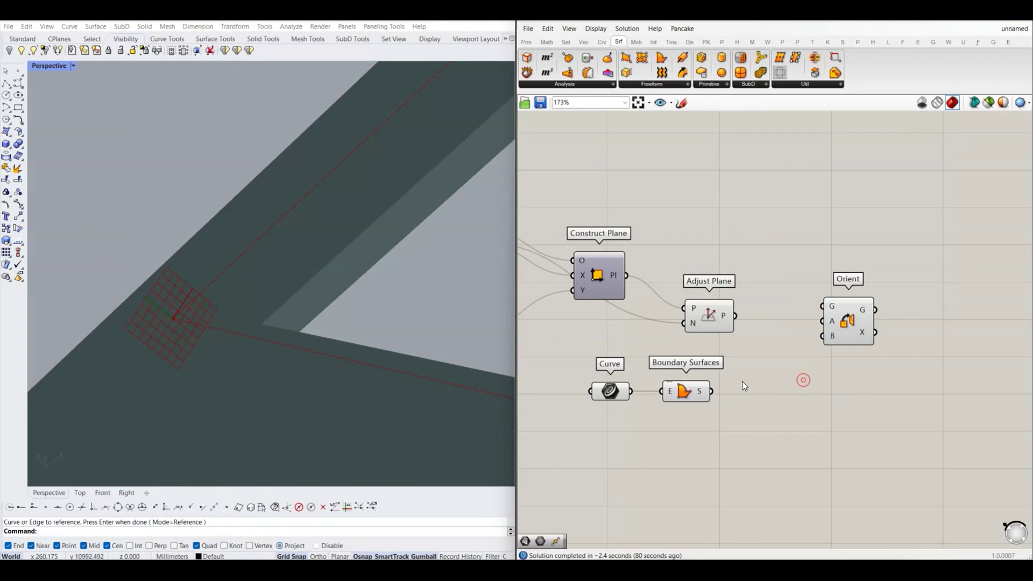
drag(711, 391, 822, 306)
- Preview the adjusted planes and connect Adjust Plane's P output to Orient's target planes
click(79, 492)
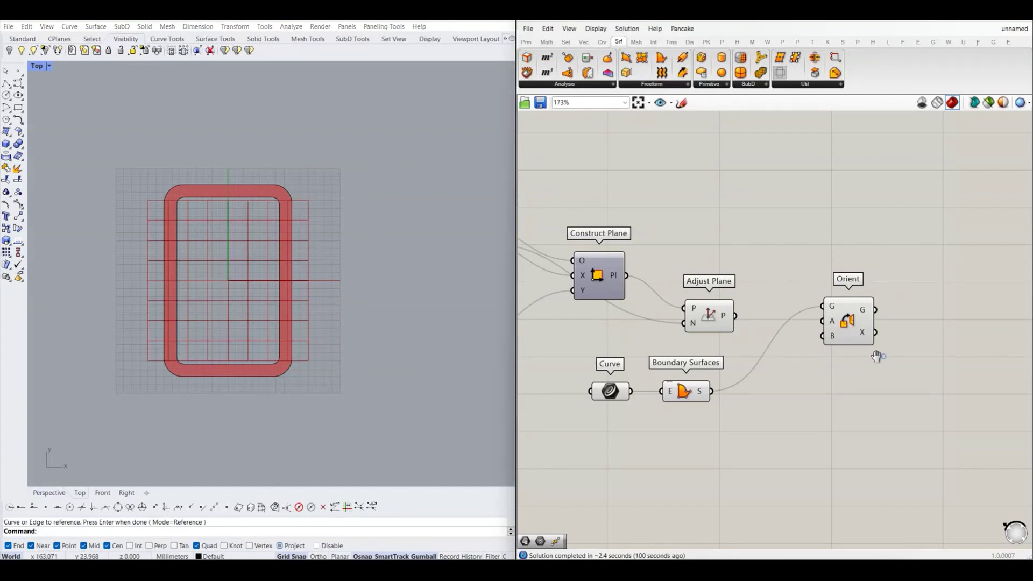
right_drag(875, 358, 862, 360)
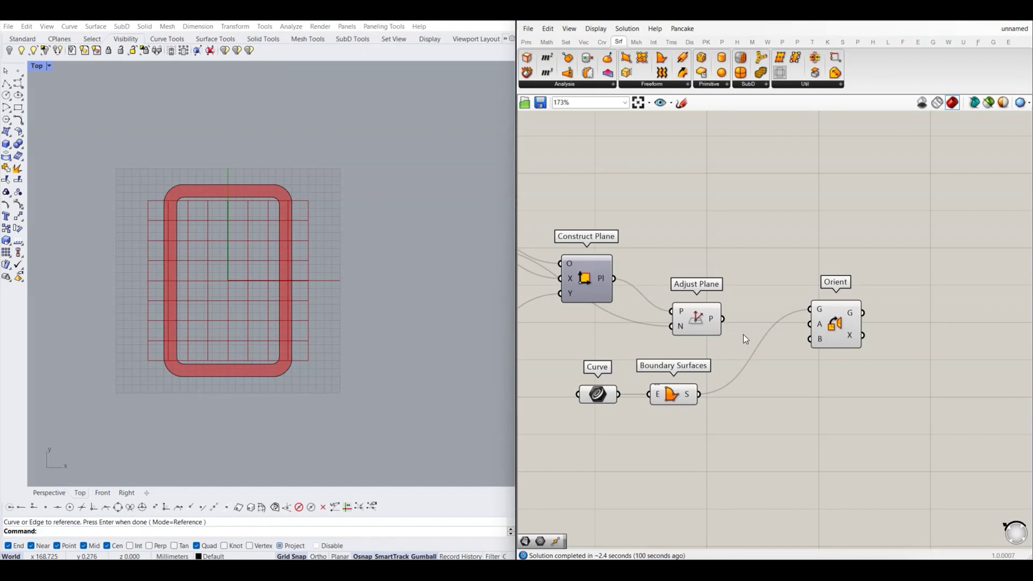
click(49, 493)
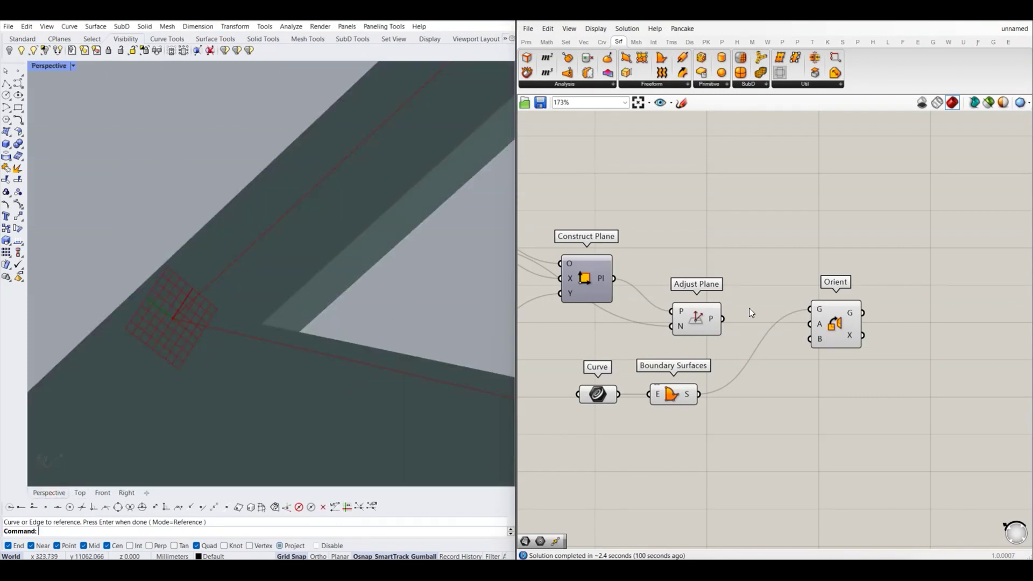
click(699, 320)
scroll(274, 295, down, 3)
scroll(269, 299, down, 2)
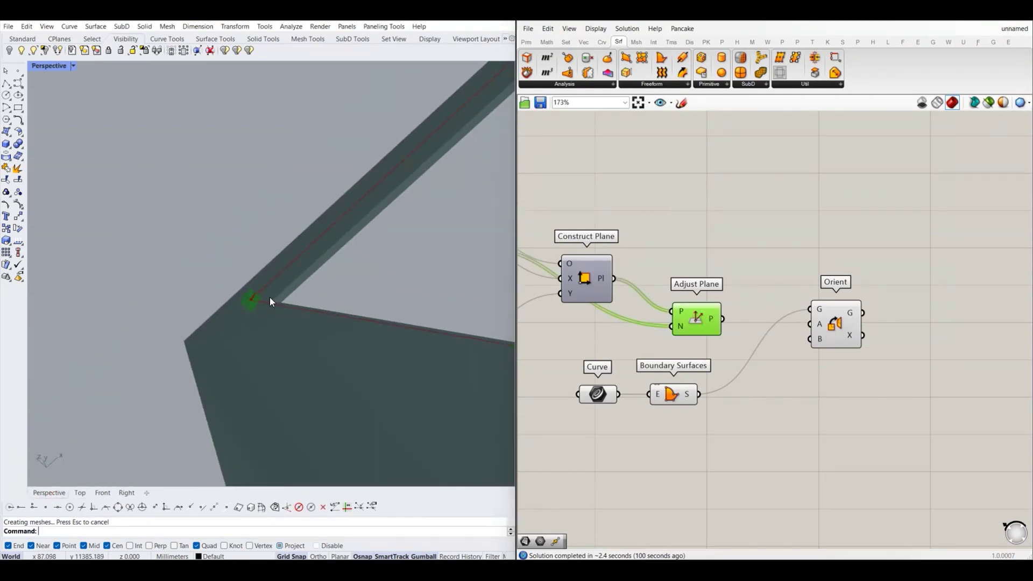
scroll(269, 297, up, 2)
scroll(253, 290, up, 2)
scroll(237, 301, up, 2)
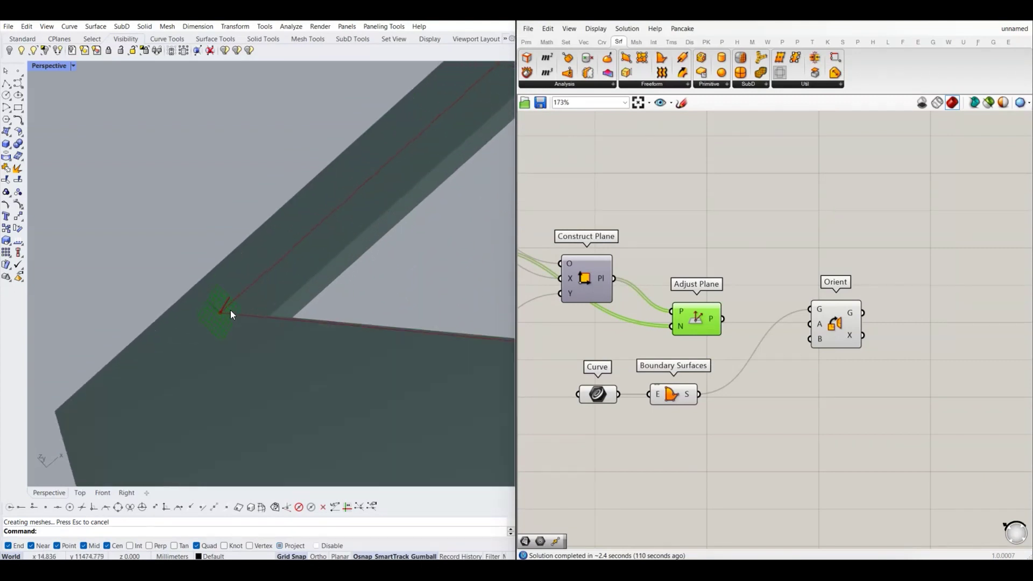
scroll(230, 315, up, 1)
click(844, 371)
right_drag(845, 371, 809, 364)
drag(786, 333, 695, 307)
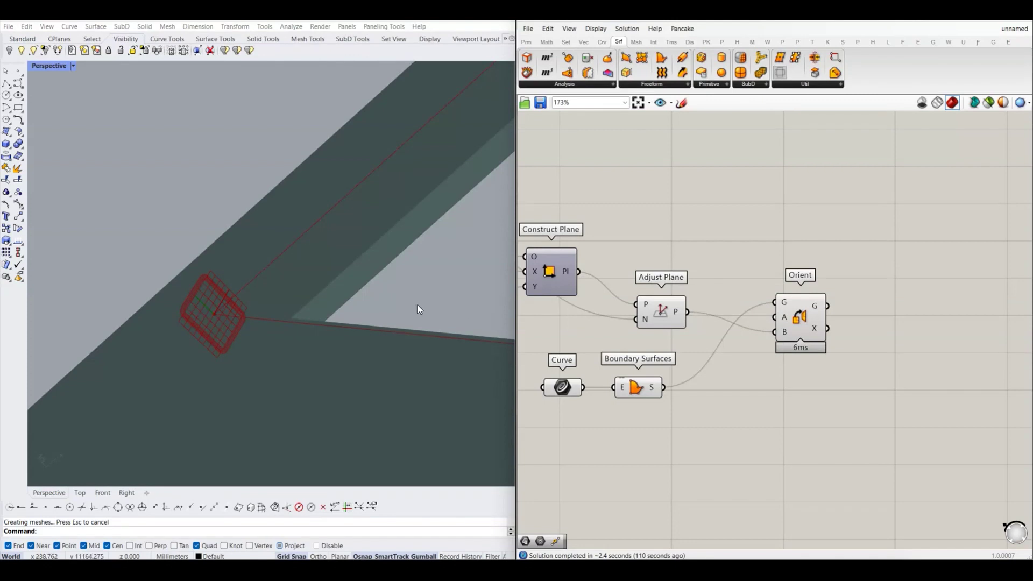
- Move the Clean Duplicate Lines component lower on the canvas
scroll(201, 307, up, 1)
scroll(200, 290, up, 2)
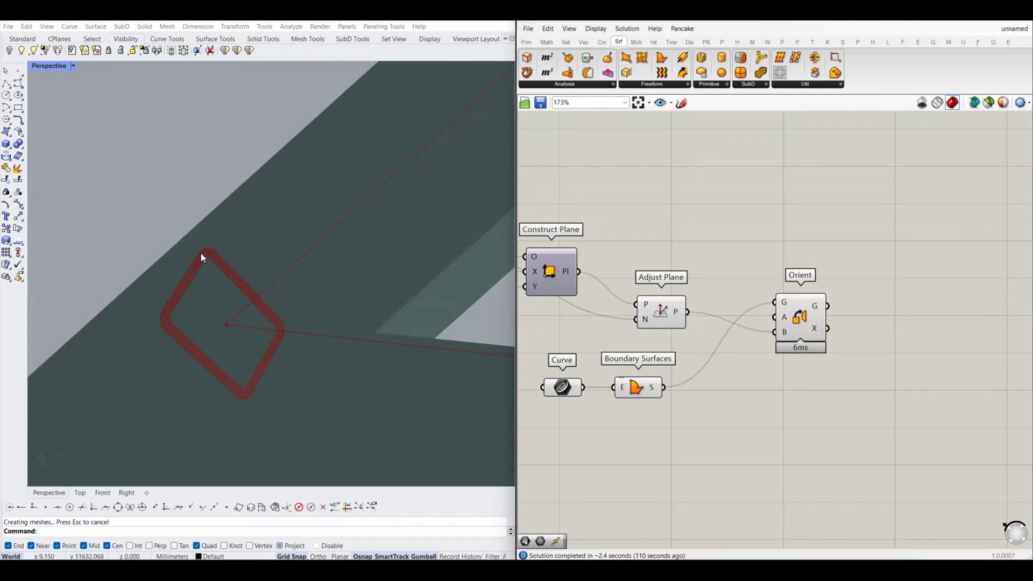
scroll(203, 367, down, 2)
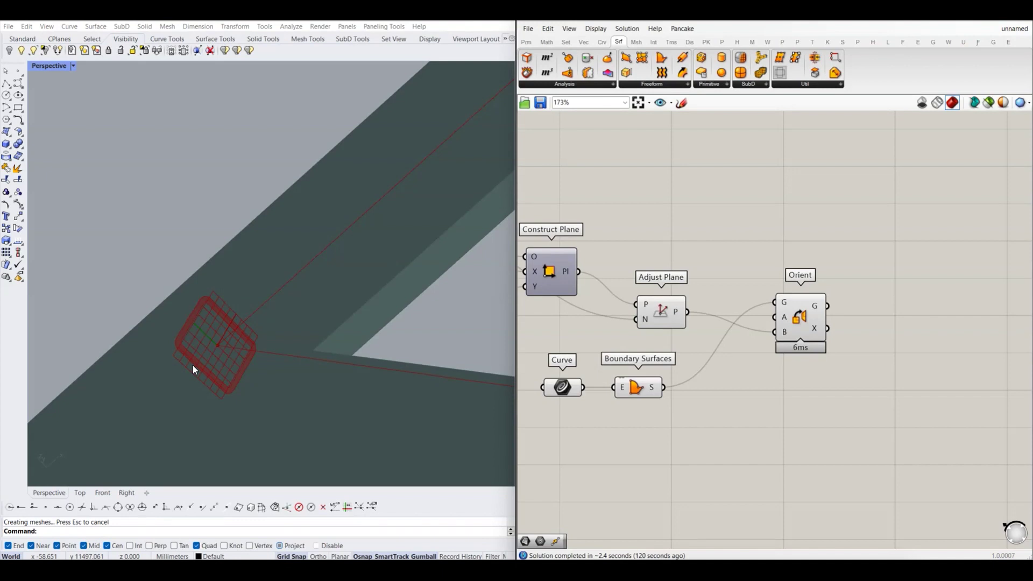
scroll(249, 344, down, 2)
scroll(728, 347, down, 1)
scroll(727, 347, down, 3)
scroll(765, 340, up, 3)
mouse_move(638, 312)
right_down()
mouse_move(624, 284)
mouse_move(636, 316)
right_up()
scroll(631, 336, up, 1)
scroll(631, 336, down, 3)
scroll(699, 355, up, 1)
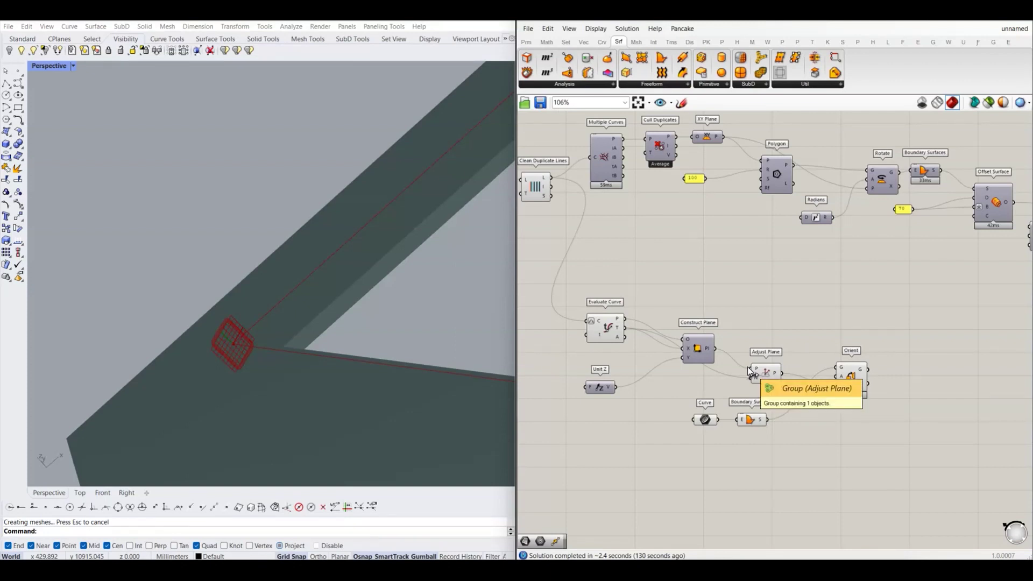
mouse_move(712, 347)
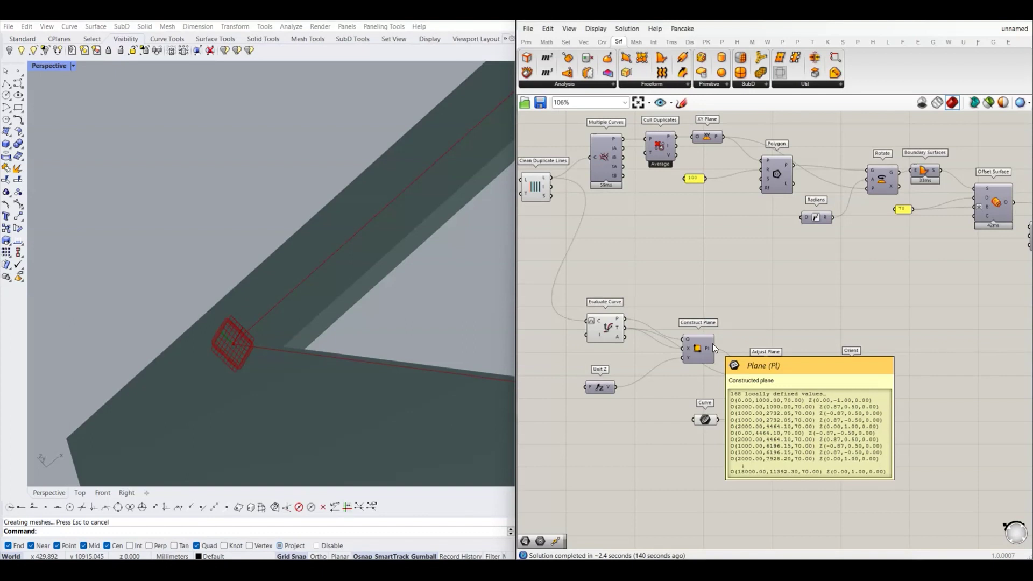
scroll(728, 351, down, 1)
right_drag(585, 229, 677, 225)
drag(657, 214, 651, 280)
- Add an Extrude Along component from the Freeform surface components
right_drag(845, 315, 741, 318)
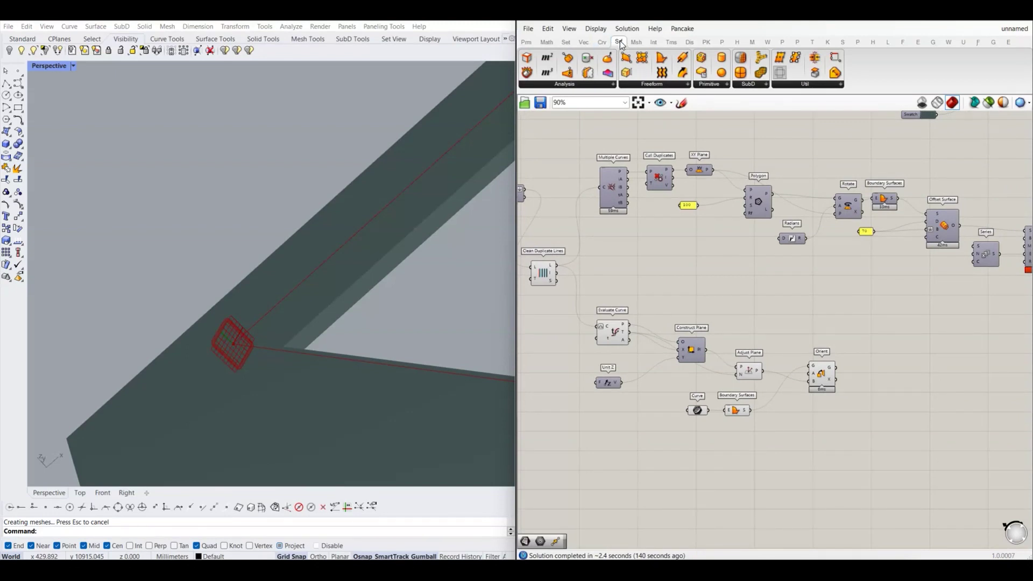
click(687, 84)
drag(739, 220, 867, 354)
- Wire Orient's profiles and the cleaned grid lines as paths into Extrude Along
scroll(852, 360, up, 5)
drag(810, 371, 859, 326)
scroll(810, 371, up, 2)
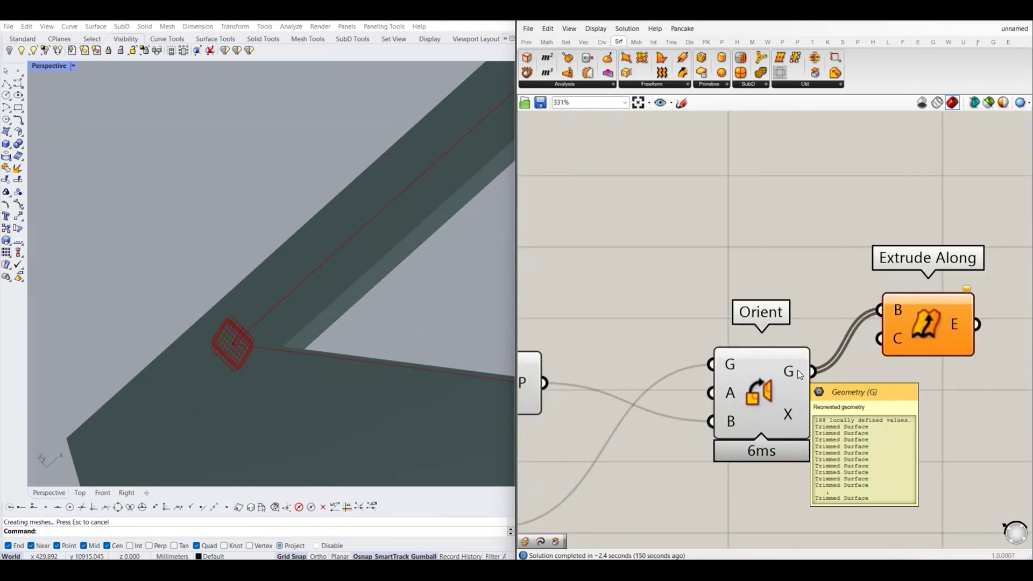
scroll(800, 375, down, 4)
scroll(807, 365, down, 2)
scroll(828, 344, down, 3)
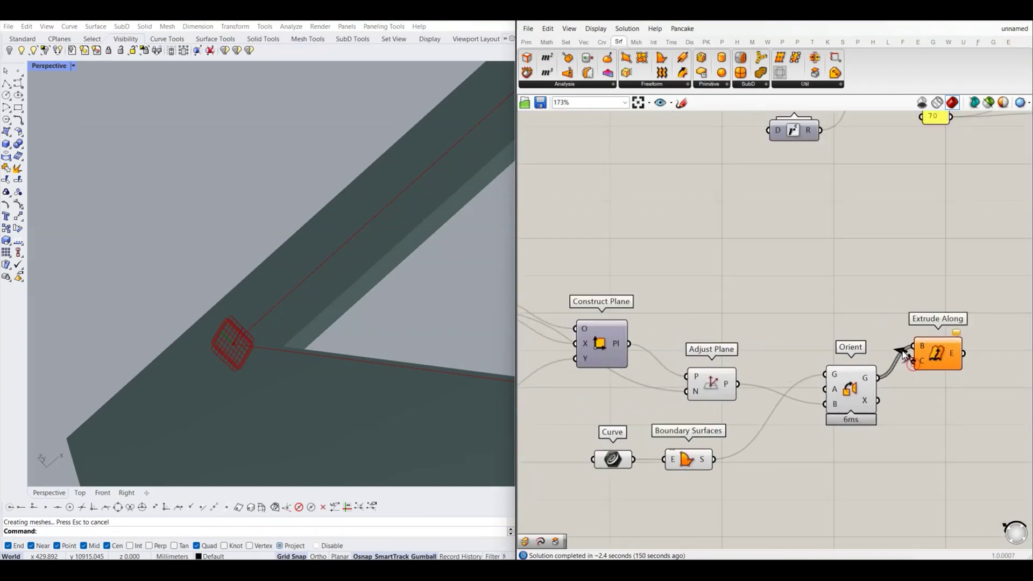
scroll(838, 320, down, 2)
scroll(721, 296, up, 3)
scroll(703, 283, up, 2)
drag(838, 320, 699, 283)
scroll(225, 318, down, 2)
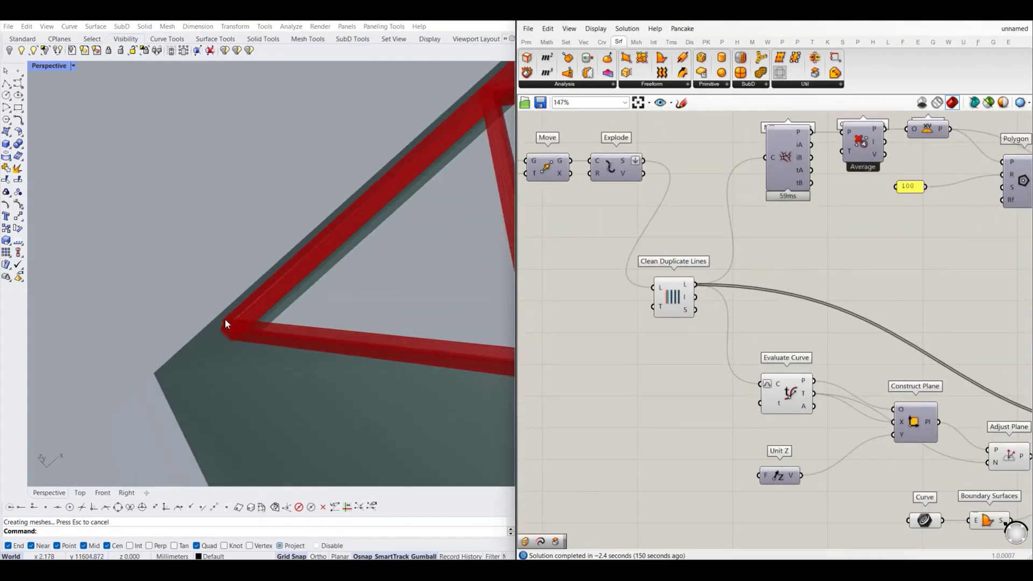
scroll(223, 321, down, 1)
scroll(258, 321, up, 2)
scroll(426, 341, up, 3)
scroll(410, 341, up, 3)
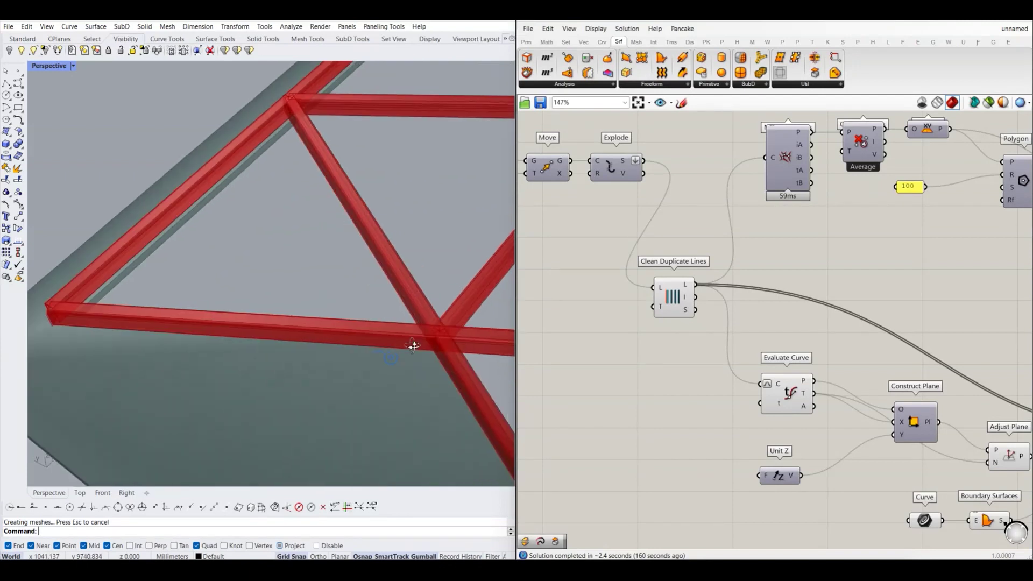
scroll(457, 328, up, 3)
scroll(421, 337, down, 1)
scroll(336, 332, down, 3)
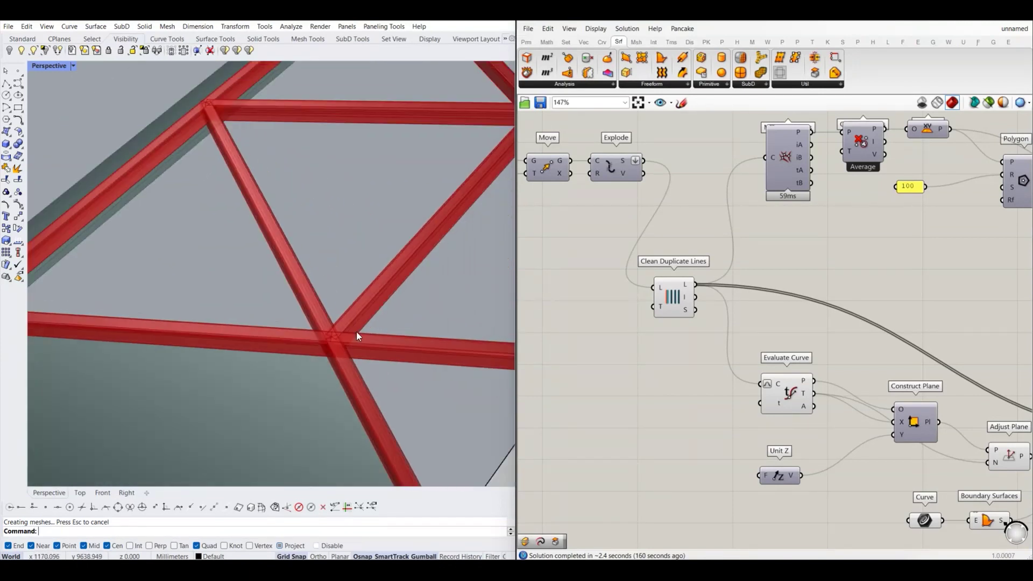
scroll(356, 331, up, 4)
scroll(333, 350, down, 3)
scroll(318, 363, down, 2)
scroll(259, 398, down, 2)
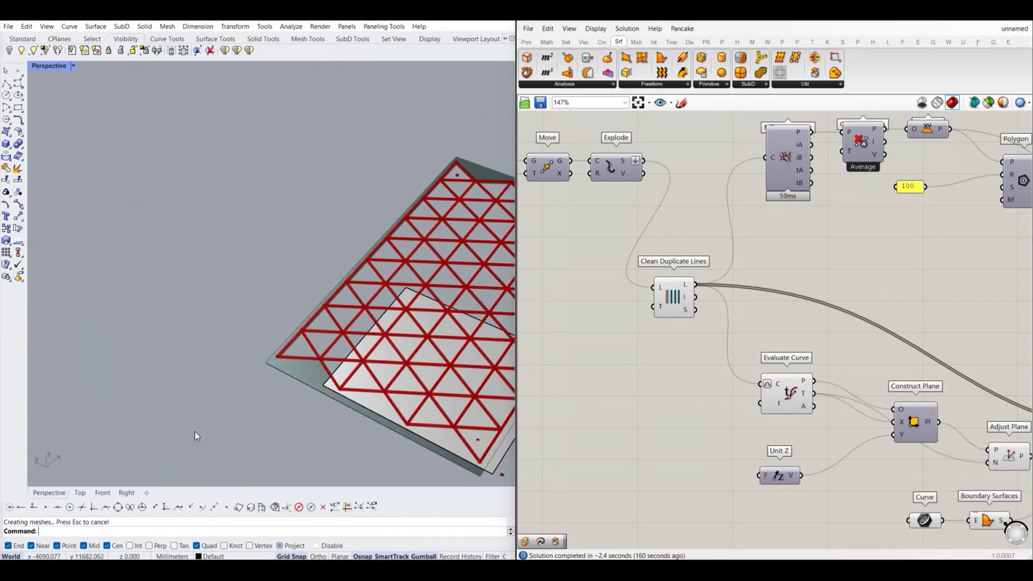
- Delete the white rectangular surface in the Top view and zoom onto a grid vertex
click(85, 492)
scroll(225, 337, down, 5)
scroll(218, 349, up, 6)
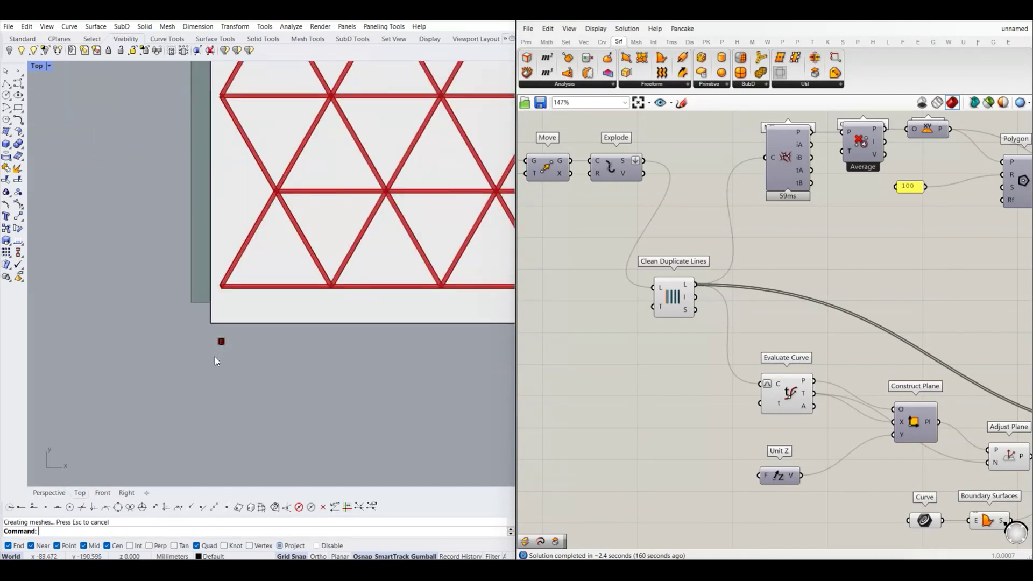
scroll(258, 328, down, 3)
scroll(280, 293, up, 3)
scroll(253, 259, up, 2)
scroll(285, 248, up, 2)
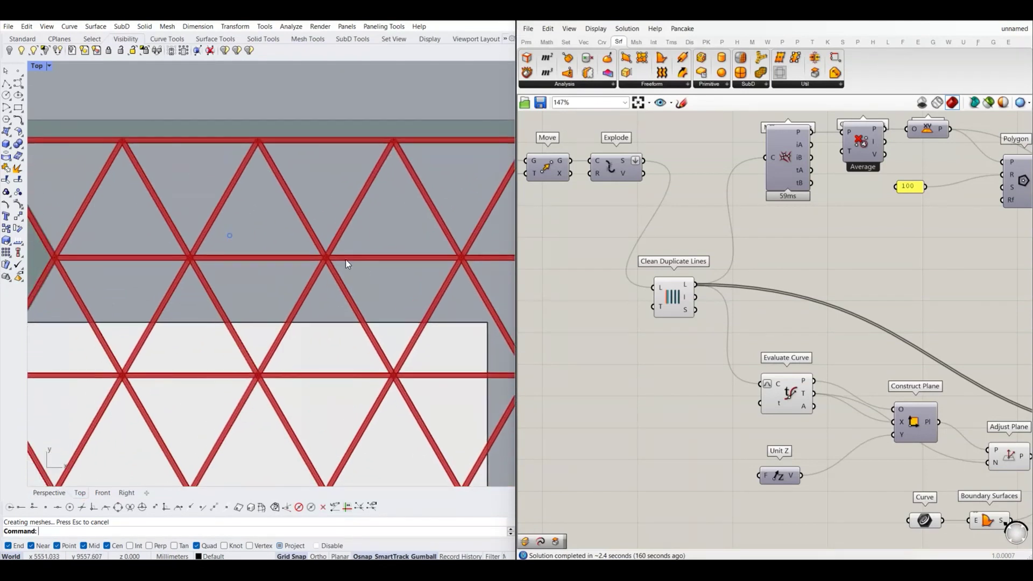
scroll(328, 264, down, 2)
scroll(314, 272, down, 1)
scroll(318, 268, down, 3)
scroll(321, 264, up, 1)
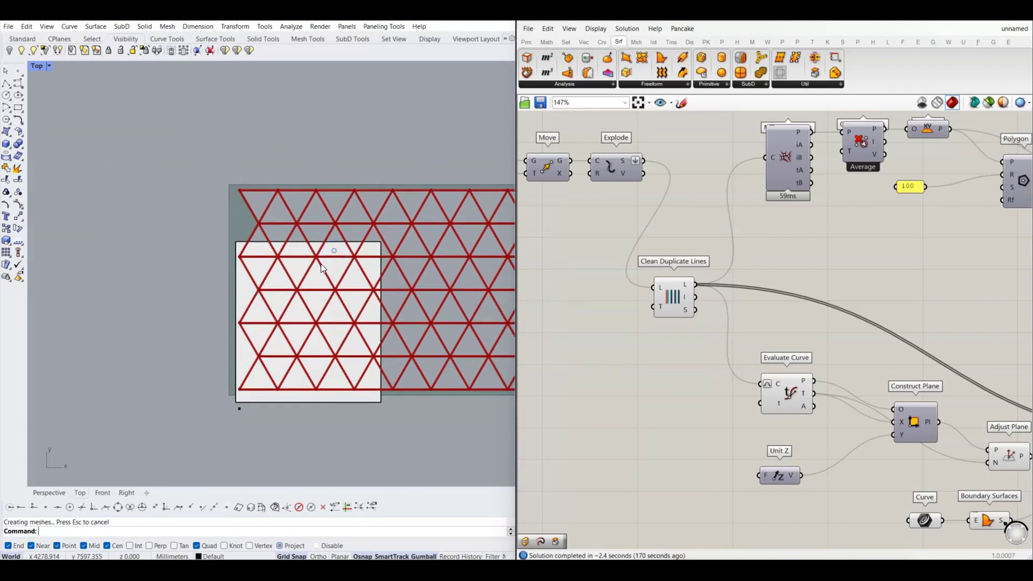
scroll(328, 291, up, 1)
scroll(329, 291, up, 1)
scroll(360, 273, up, 2)
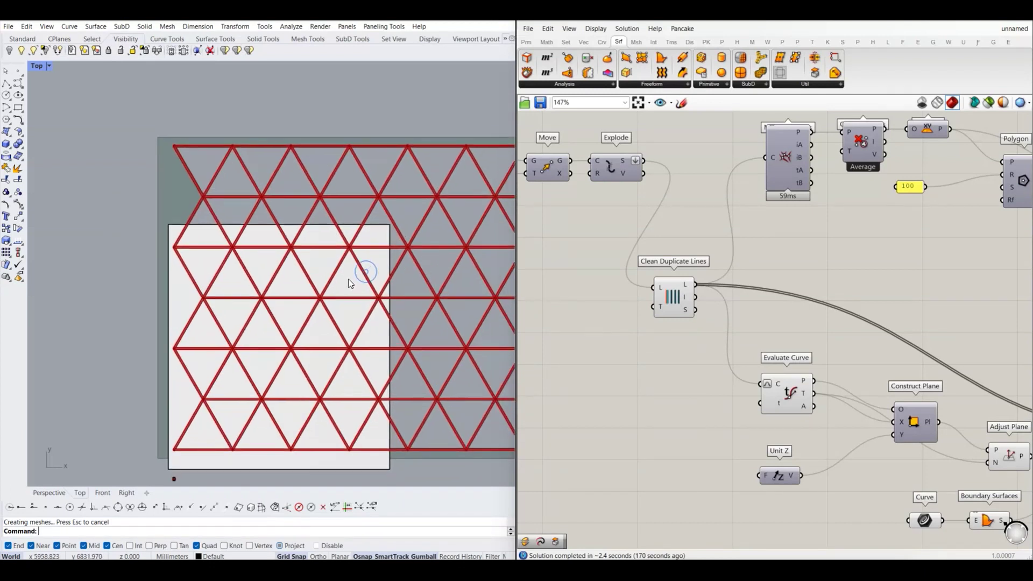
scroll(371, 271, up, 2)
click(381, 270)
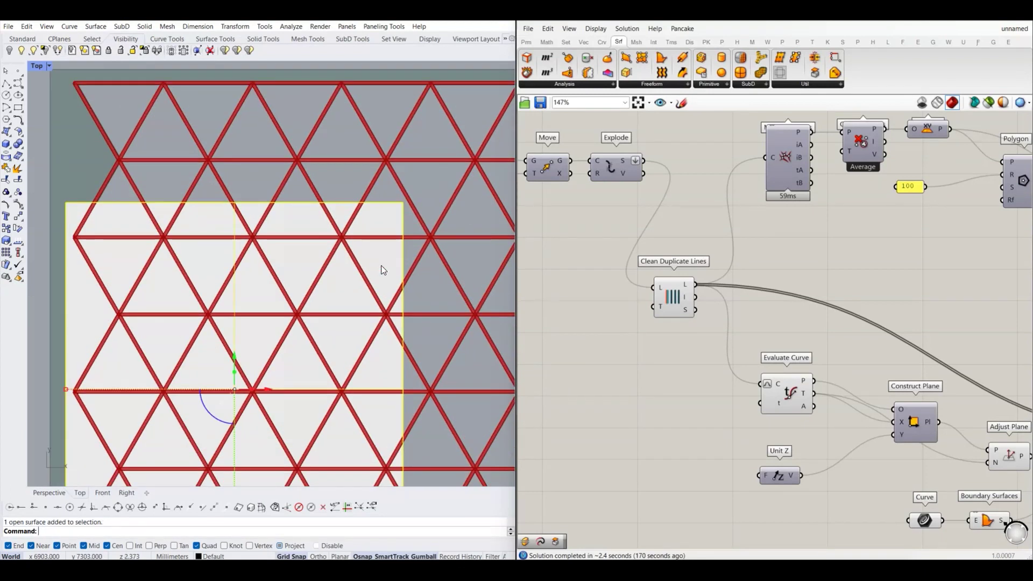
key(Delete)
scroll(381, 271, down, 3)
scroll(350, 290, down, 1)
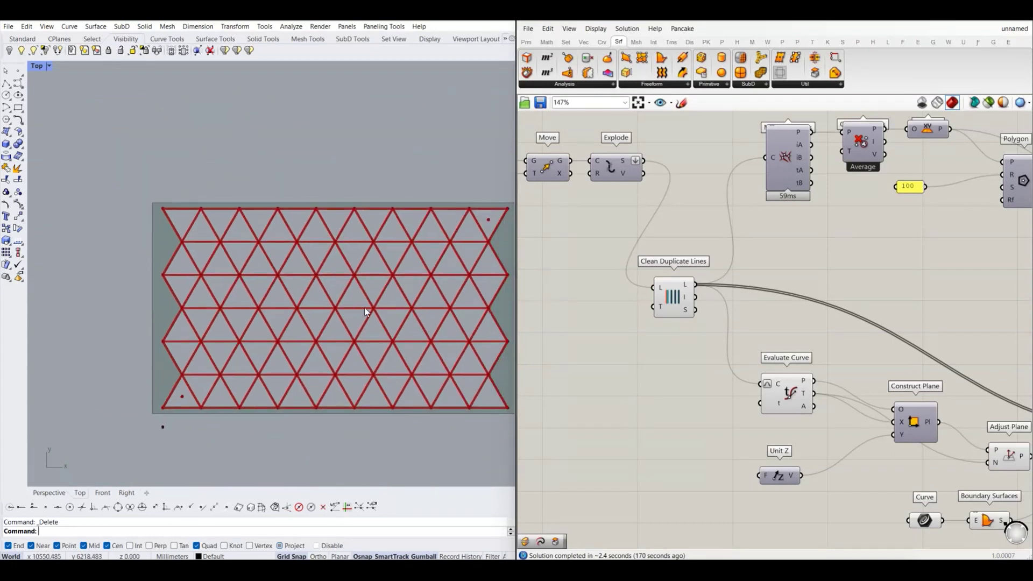
scroll(239, 295, up, 2)
scroll(177, 264, up, 2)
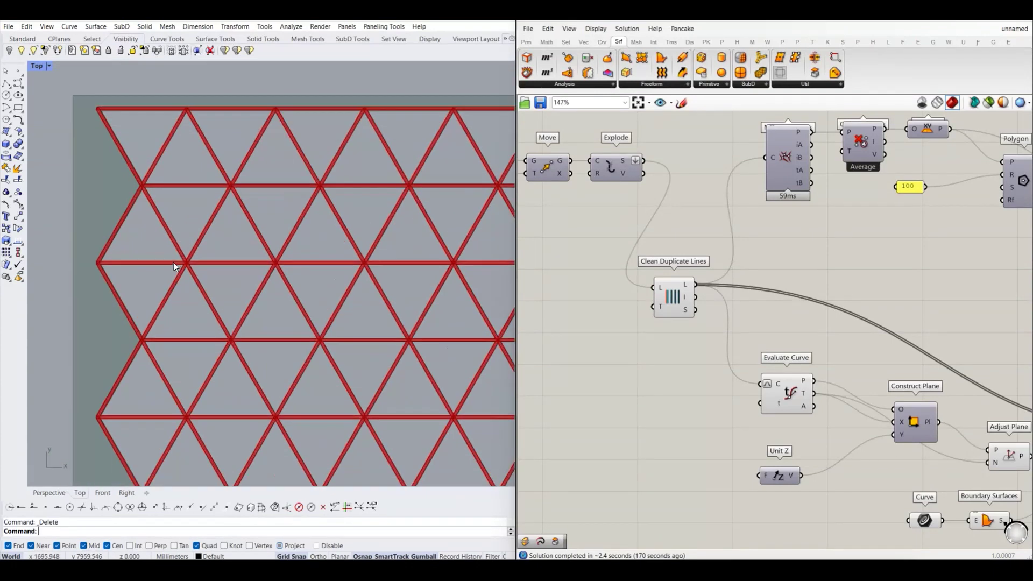
scroll(200, 262, up, 4)
right_drag(183, 279, 234, 269)
scroll(231, 268, up, 2)
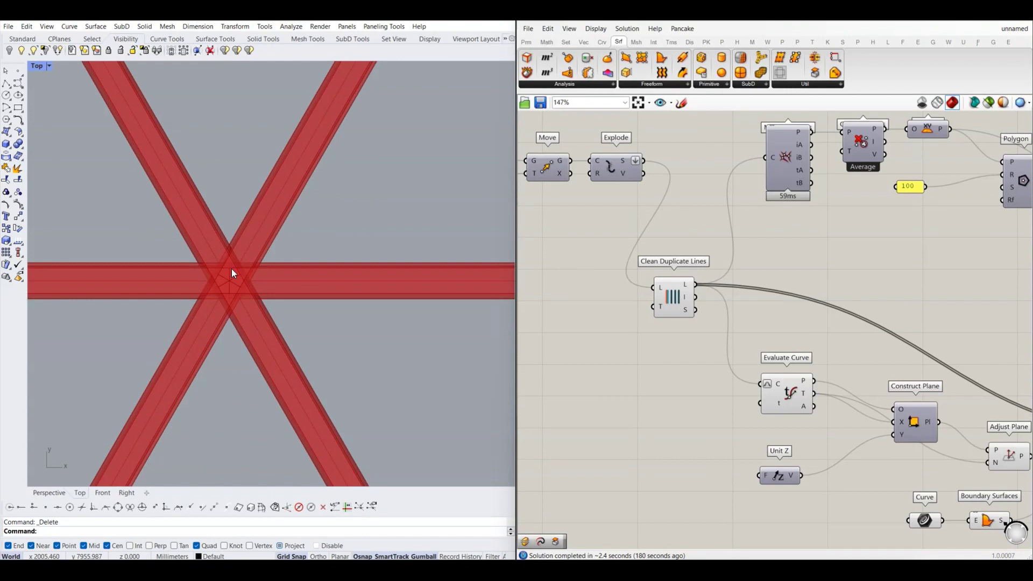
scroll(232, 270, up, 2)
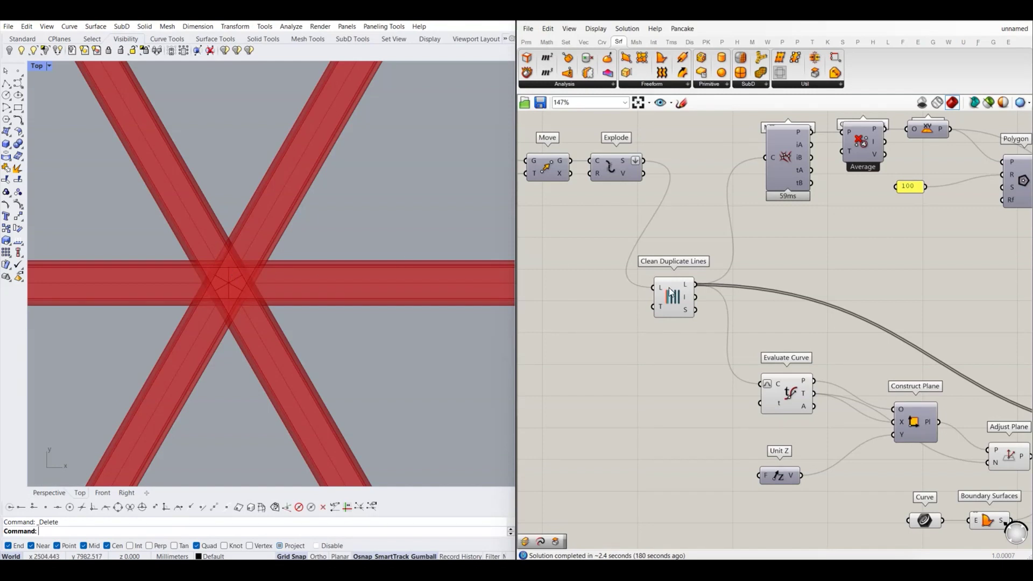
scroll(685, 295, down, 3)
scroll(726, 306, down, 2)
scroll(839, 317, up, 2)
right_drag(856, 312, 869, 296)
scroll(861, 301, up, 3)
right_click(823, 285)
click(830, 302)
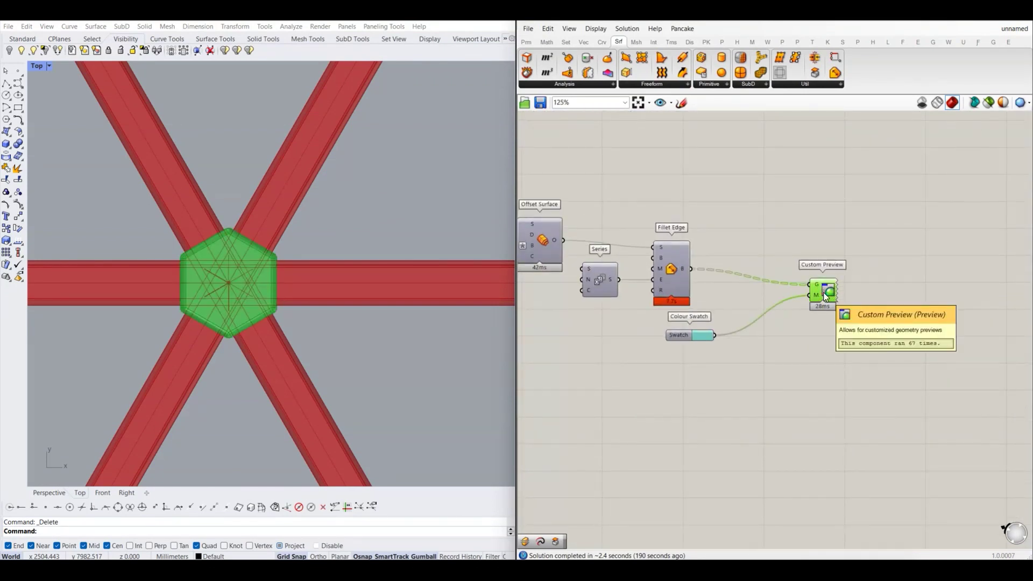
right_click(826, 295)
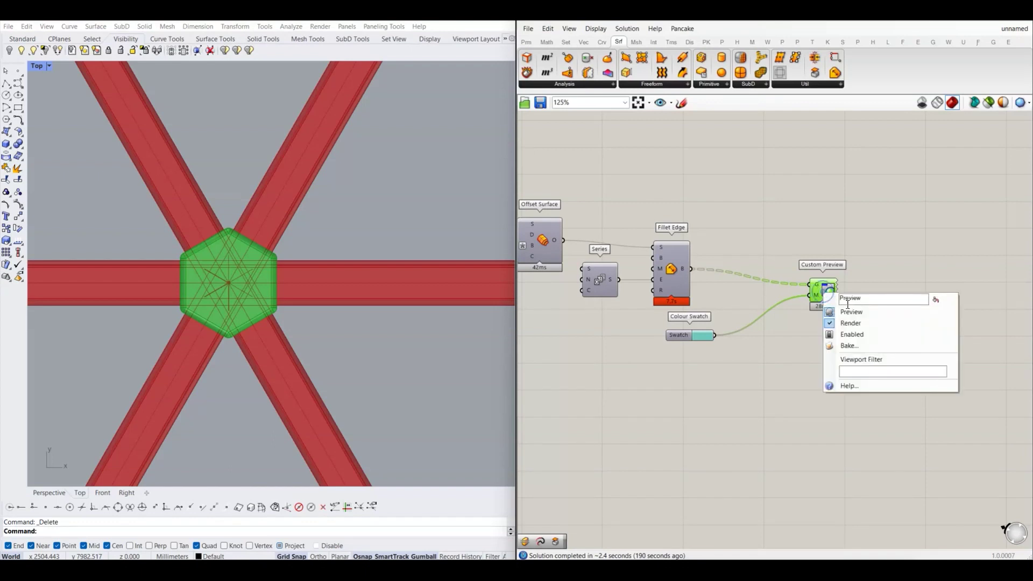
click(849, 312)
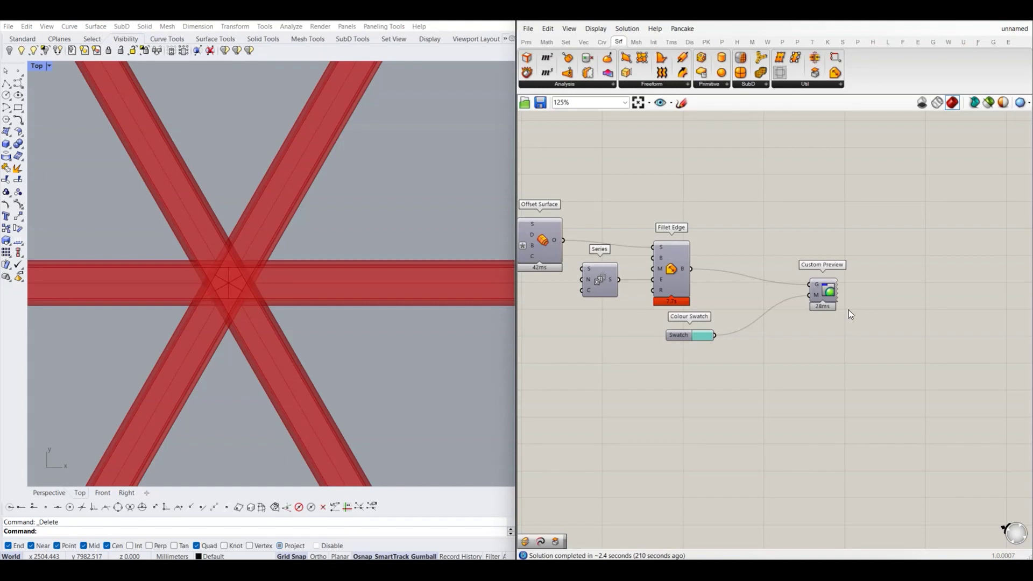
scroll(850, 314, down, 3)
scroll(773, 317, up, 2)
scroll(773, 317, up, 3)
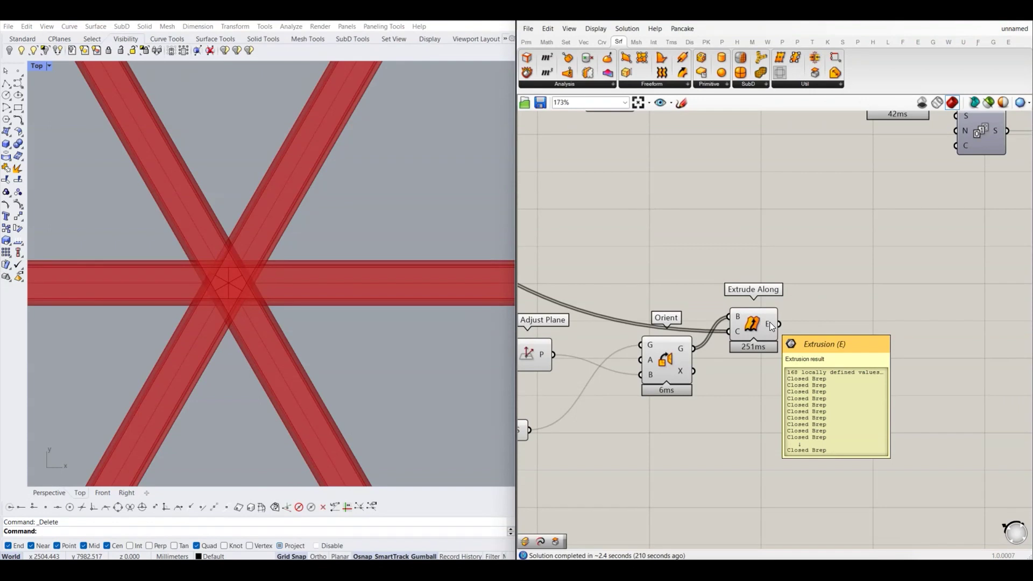
scroll(286, 291, down, 5)
right_drag(286, 292, 262, 297)
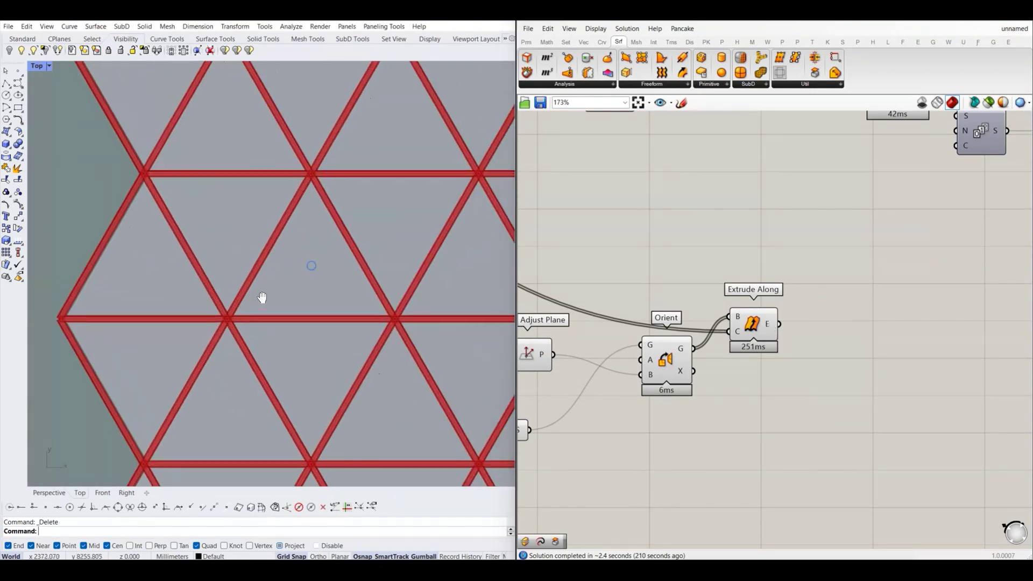
scroll(262, 298, down, 5)
right_drag(311, 272, 224, 231)
scroll(224, 230, up, 3)
mouse_move(269, 258)
right_down()
mouse_move(228, 281)
mouse_move(183, 282)
right_up()
scroll(774, 280, down, 5)
scroll(782, 269, up, 5)
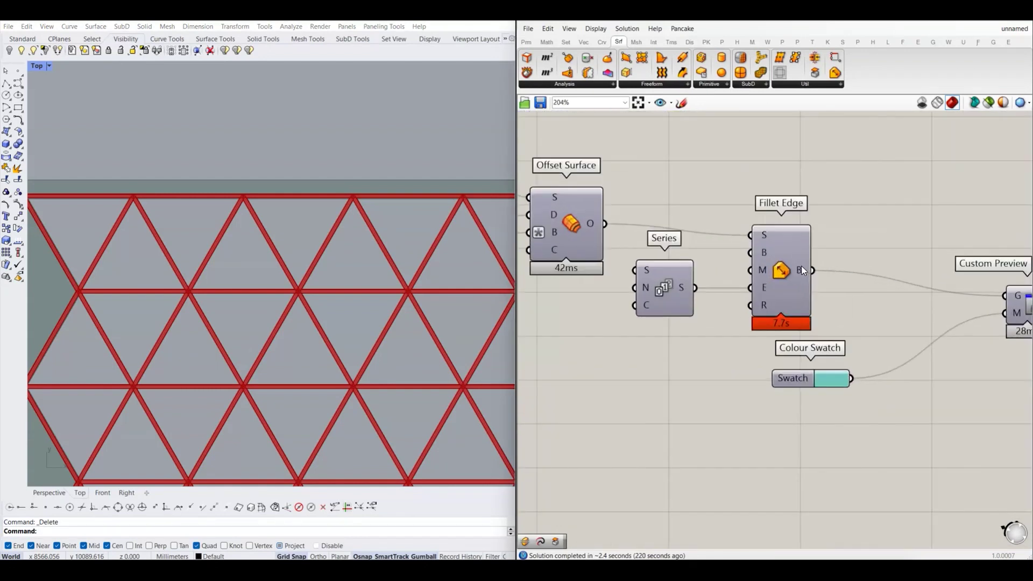
scroll(803, 270, down, 1)
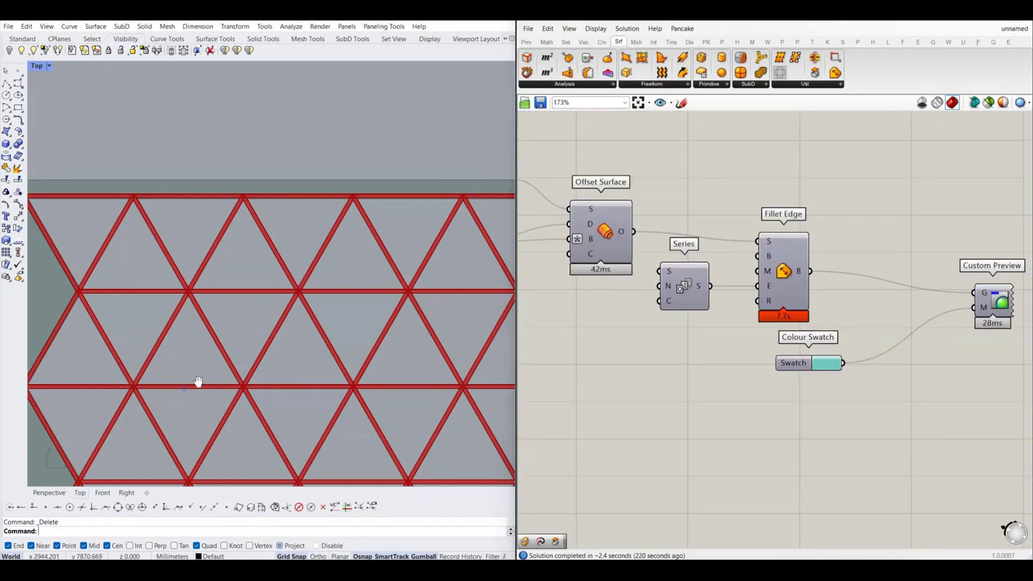
right_drag(198, 382, 217, 294)
scroll(232, 293, up, 5)
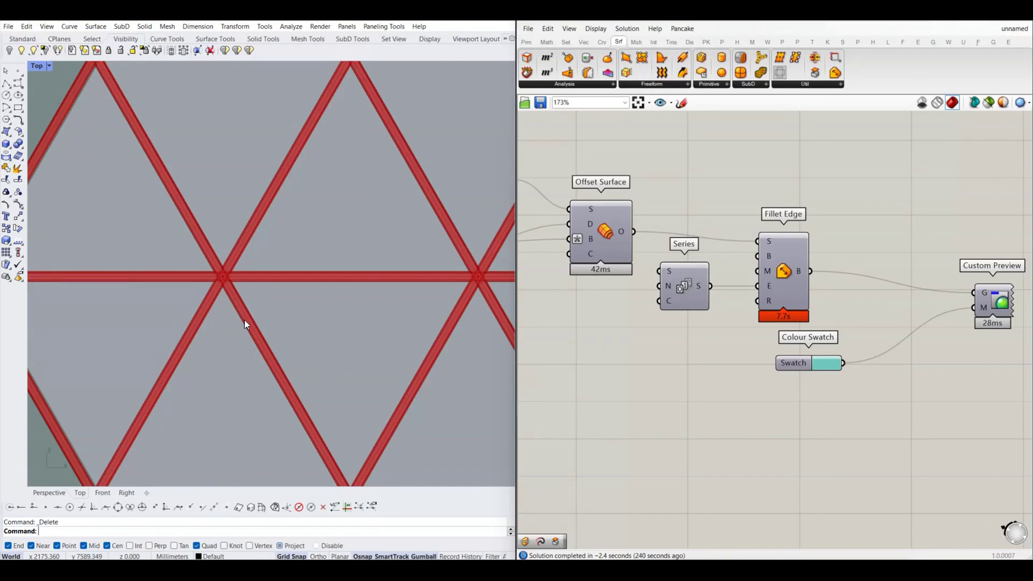
scroll(227, 276, up, 3)
scroll(190, 274, down, 5)
scroll(237, 286, up, 4)
scroll(119, 293, up, 2)
scroll(290, 295, down, 3)
scroll(229, 300, up, 3)
scroll(228, 300, up, 5)
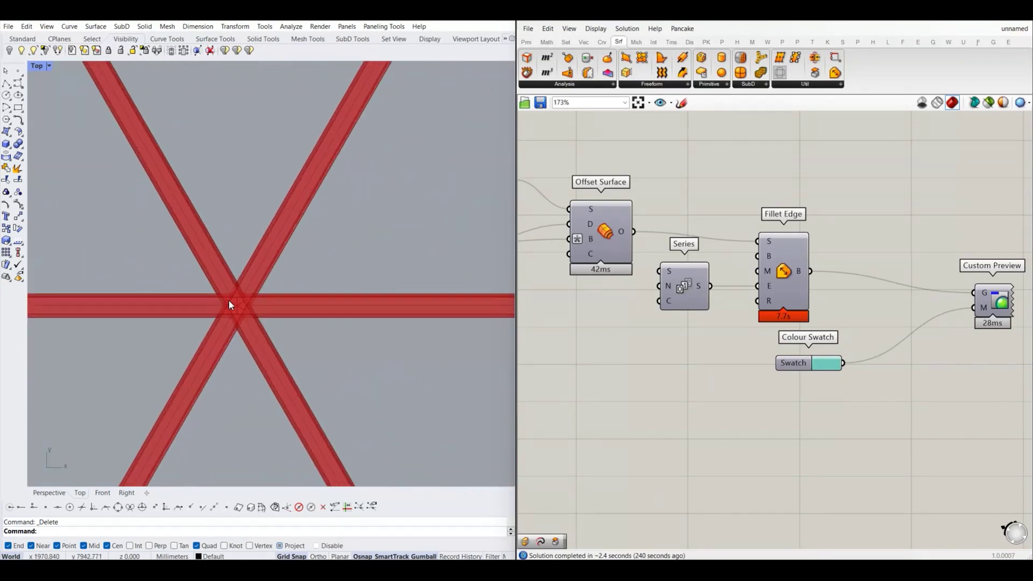
scroll(228, 300, down, 2)
scroll(241, 305, down, 1)
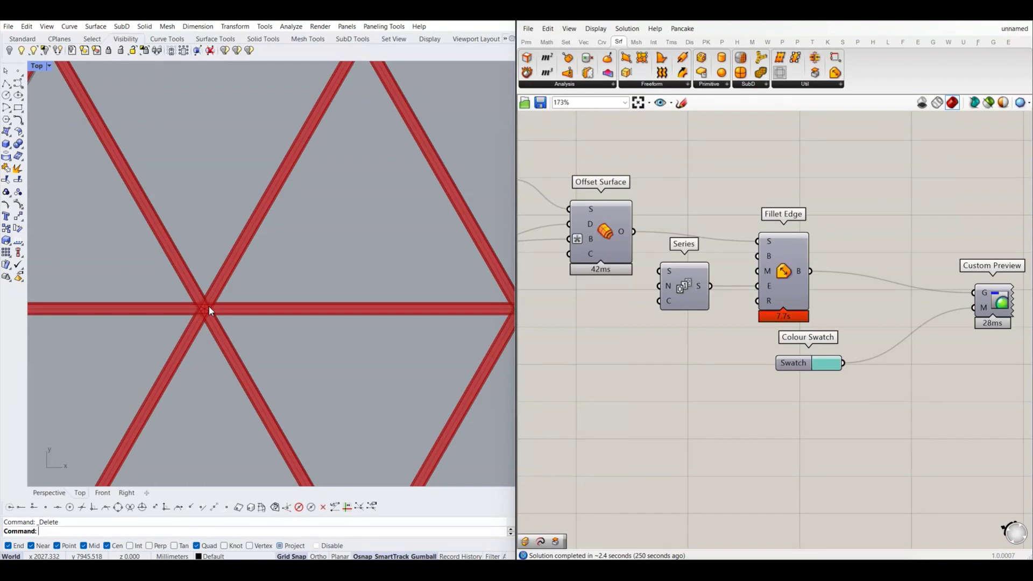
scroll(209, 305, down, 5)
scroll(217, 292, up, 2)
scroll(180, 323, up, 2)
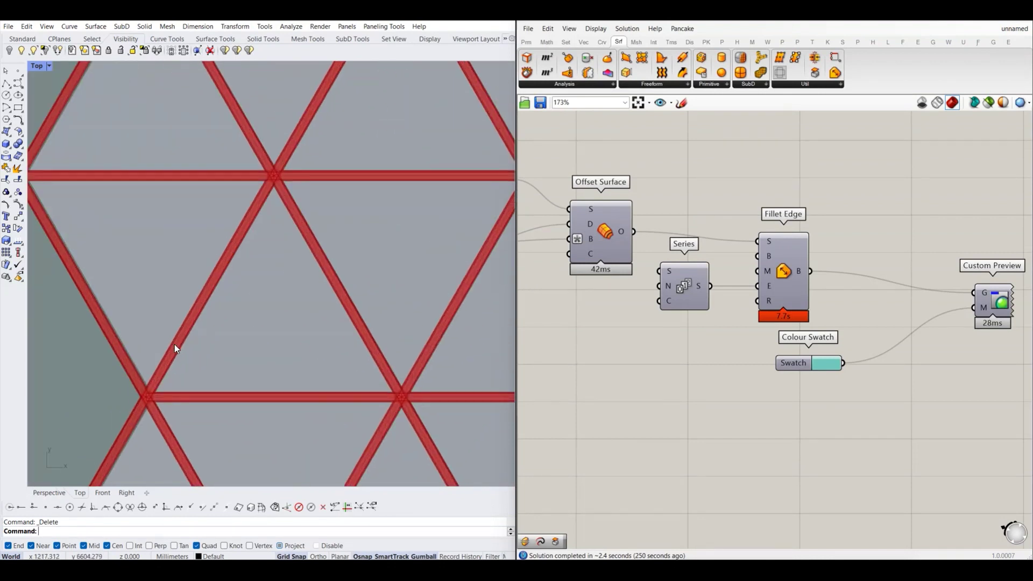
scroll(145, 398, up, 2)
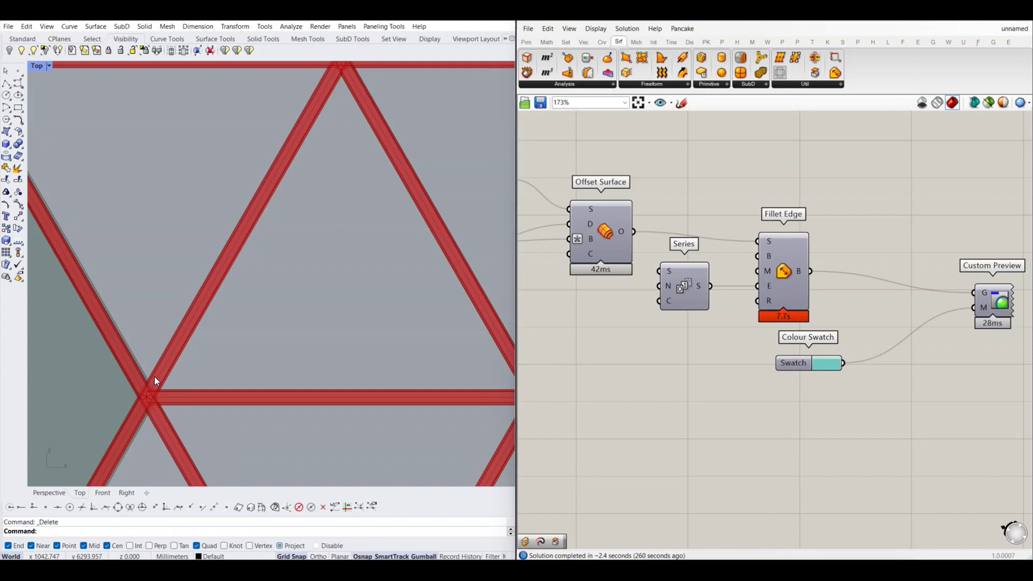
right_drag(154, 377, 161, 350)
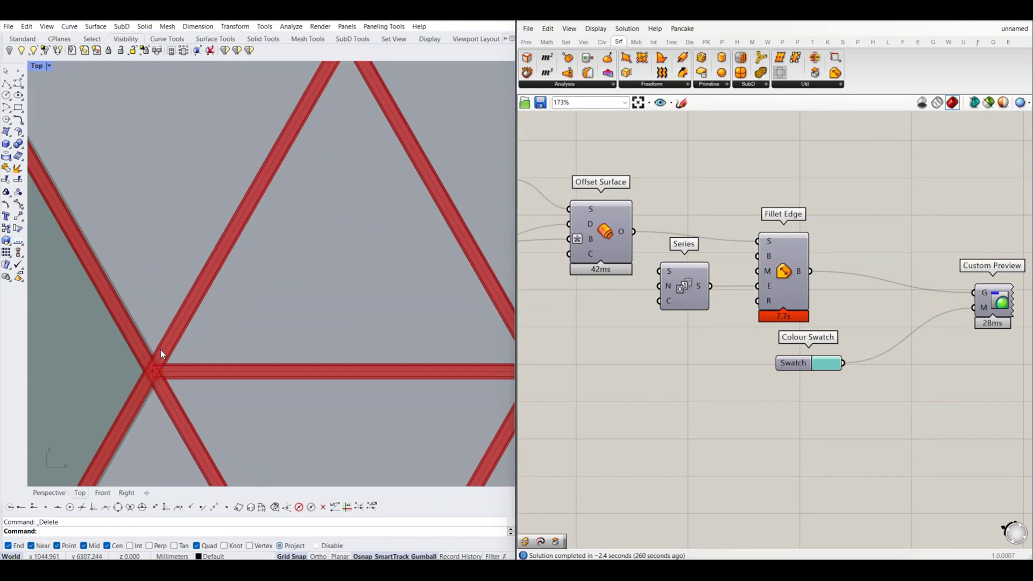
scroll(238, 236, down, 2)
scroll(250, 192, down, 1)
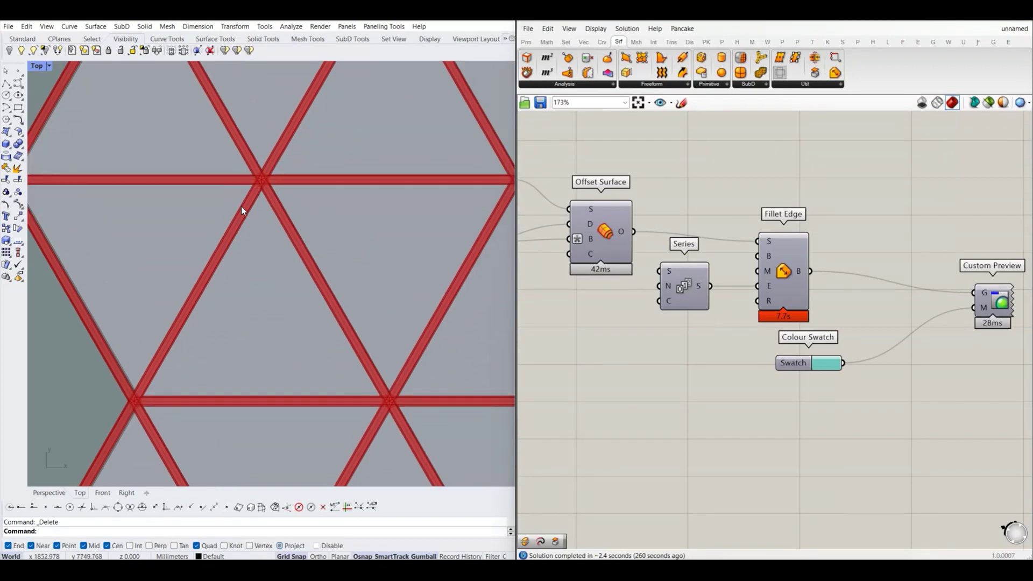
scroll(241, 210, up, 2)
mouse_move(236, 267)
right_down()
mouse_move(288, 134)
mouse_move(291, 160)
right_up()
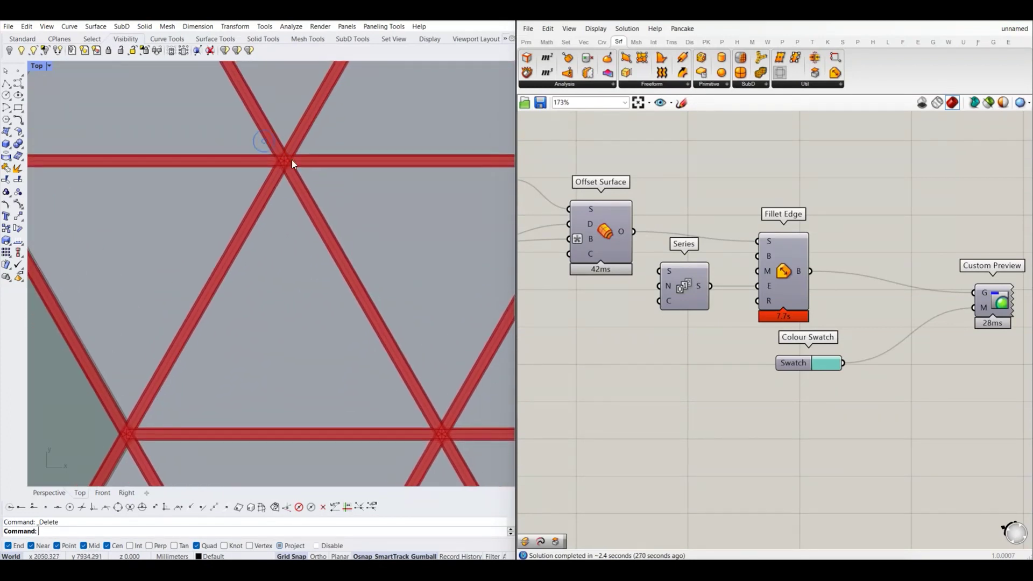
scroll(699, 269, down, 3)
scroll(918, 296, up, 2)
right_click(814, 299)
click(843, 321)
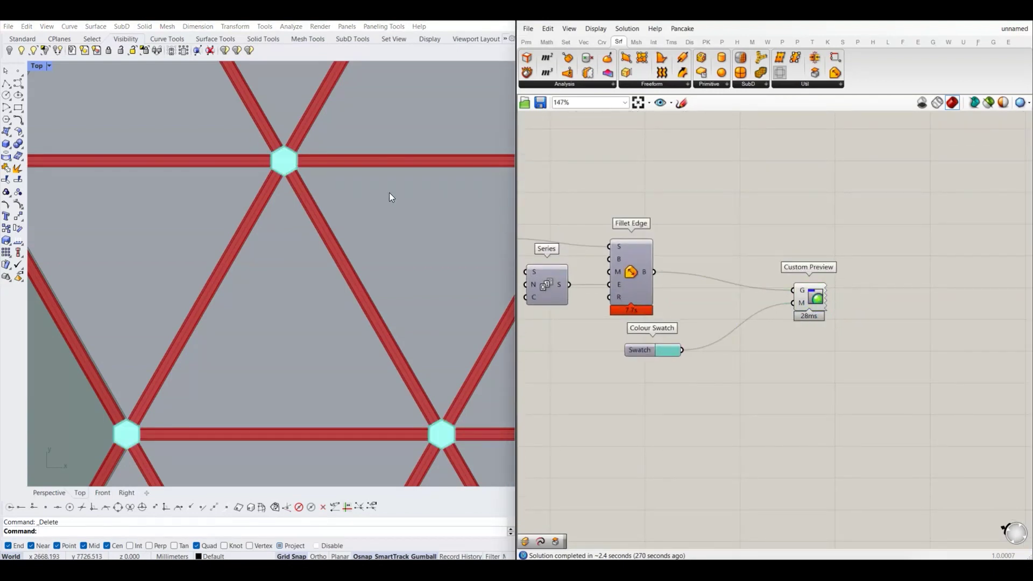
right_click(813, 293)
click(840, 311)
scroll(264, 188, up, 3)
scroll(264, 188, down, 3)
right_drag(240, 253, 275, 216)
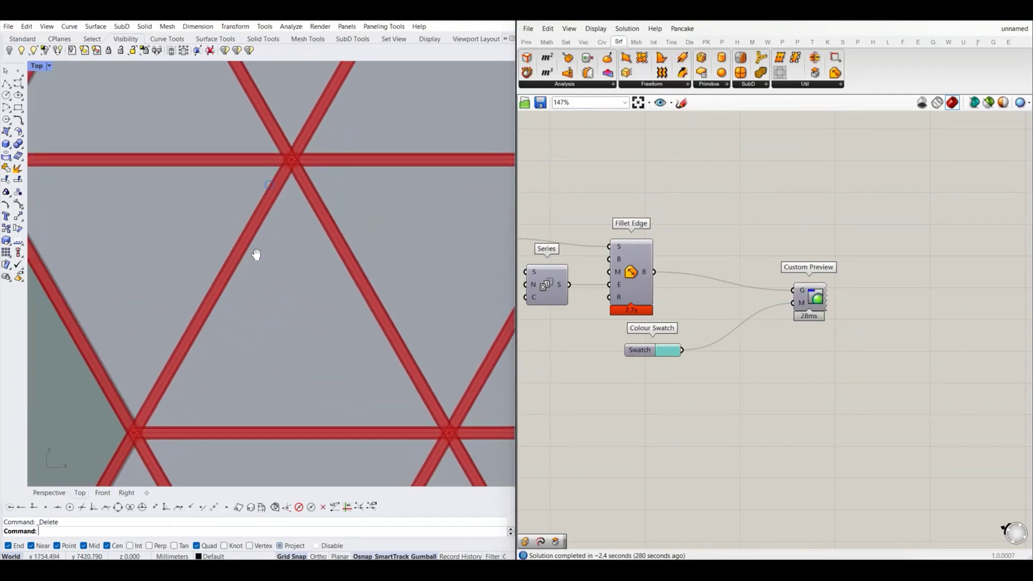
scroll(261, 224, up, 2)
scroll(697, 291, down, 3)
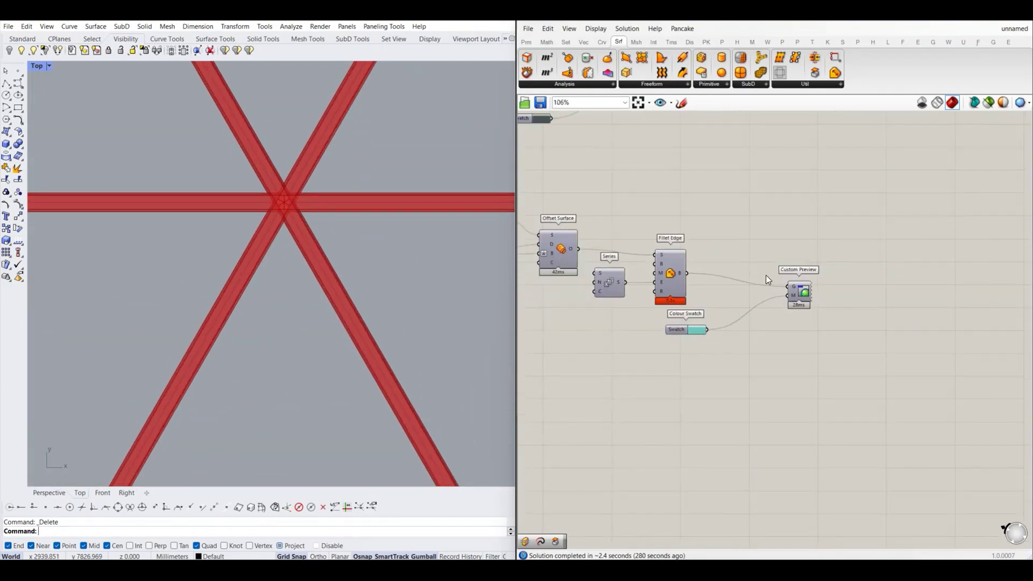
- Turn off preview for a selected group of upstream components
right_drag(591, 329, 695, 335)
drag(737, 385, 581, 286)
right_click(648, 220)
click(681, 238)
click(716, 262)
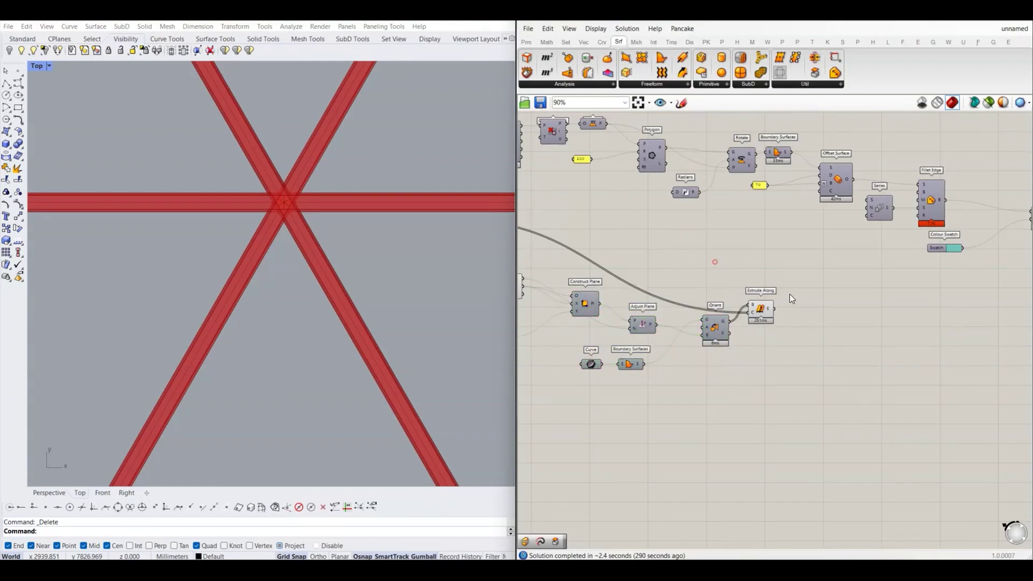
- Graft the Extrude Along extrusion output
right_drag(792, 301, 685, 317)
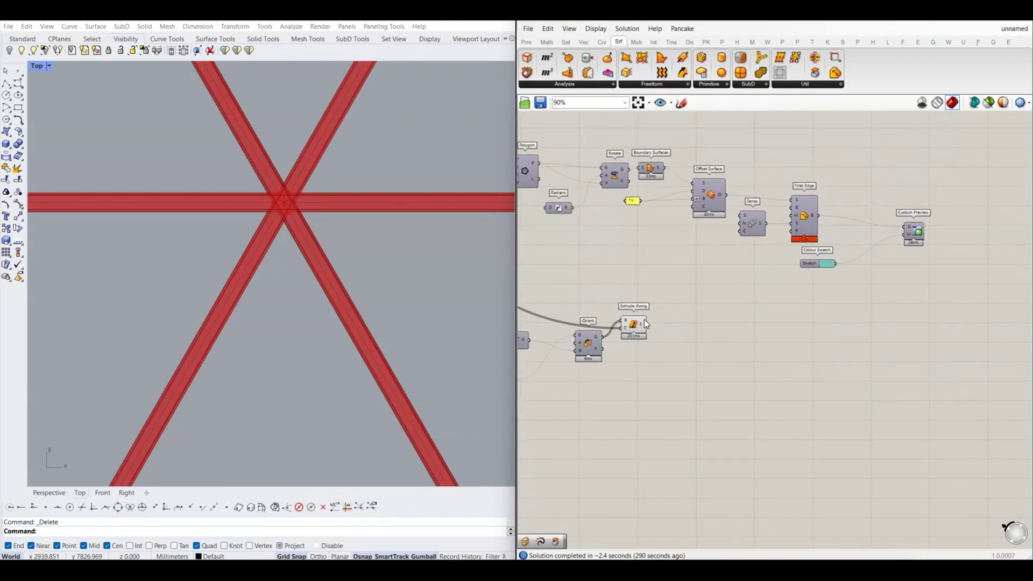
scroll(646, 321, up, 2)
click(637, 330)
click(668, 330)
scroll(667, 328, up, 2)
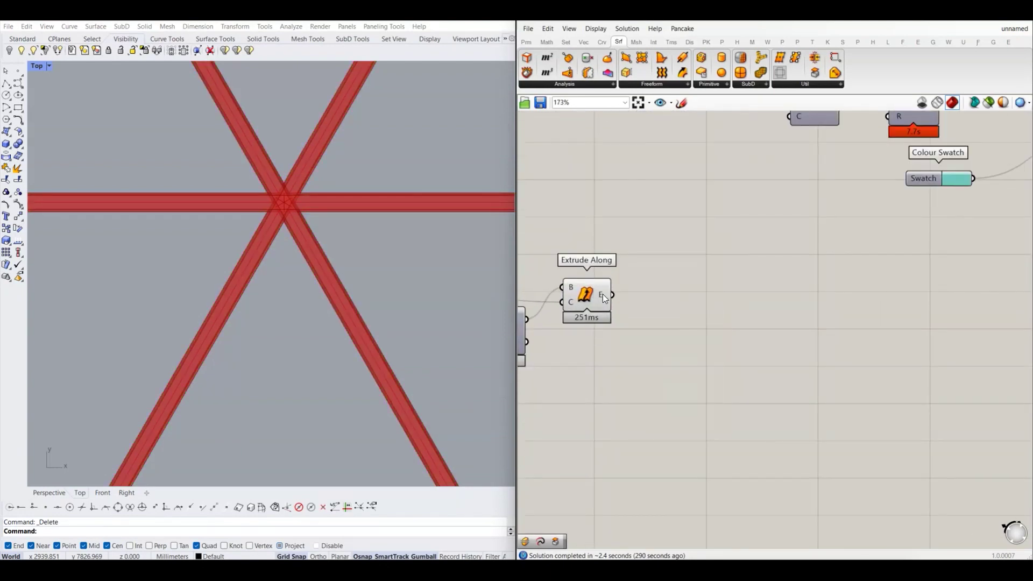
scroll(602, 294, up, 1)
right_click(602, 294)
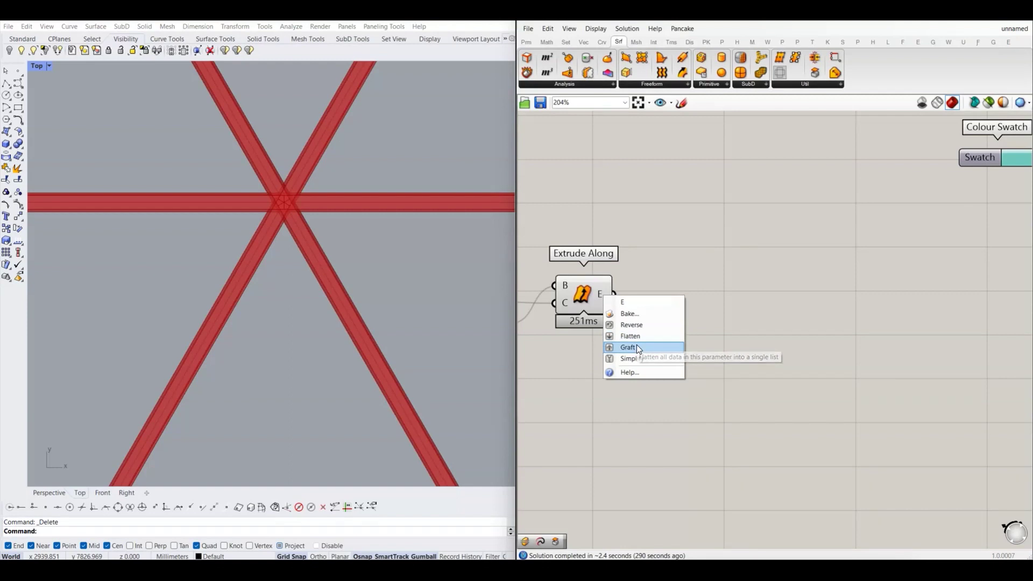
click(634, 347)
mouse_move(603, 294)
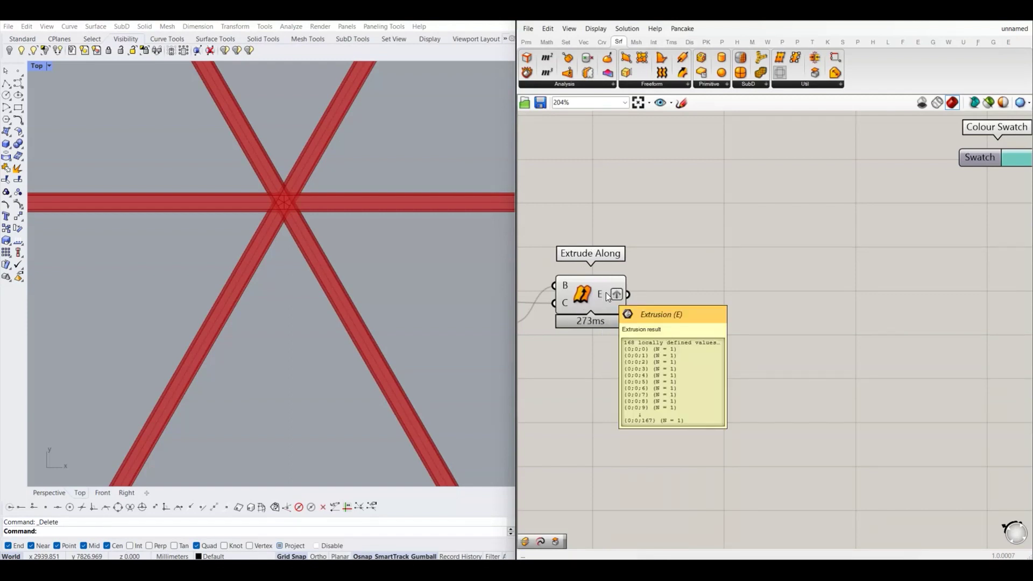
scroll(298, 216, up, 2)
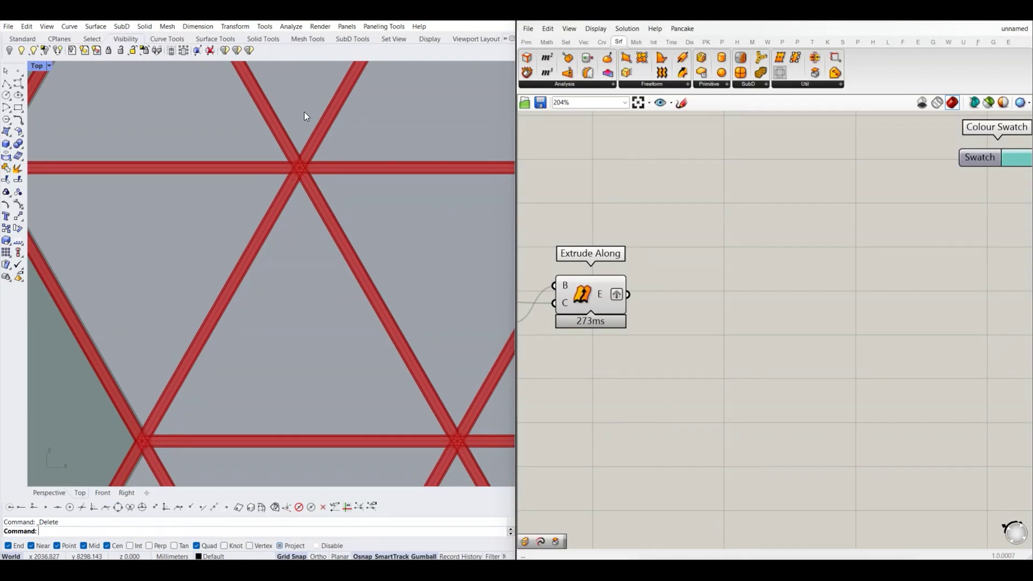
- Check beam intersections in the Top view, then simplify the extrusion output's branches
mouse_move(297, 169)
right_down()
mouse_move(256, 254)
mouse_move(269, 213)
right_up()
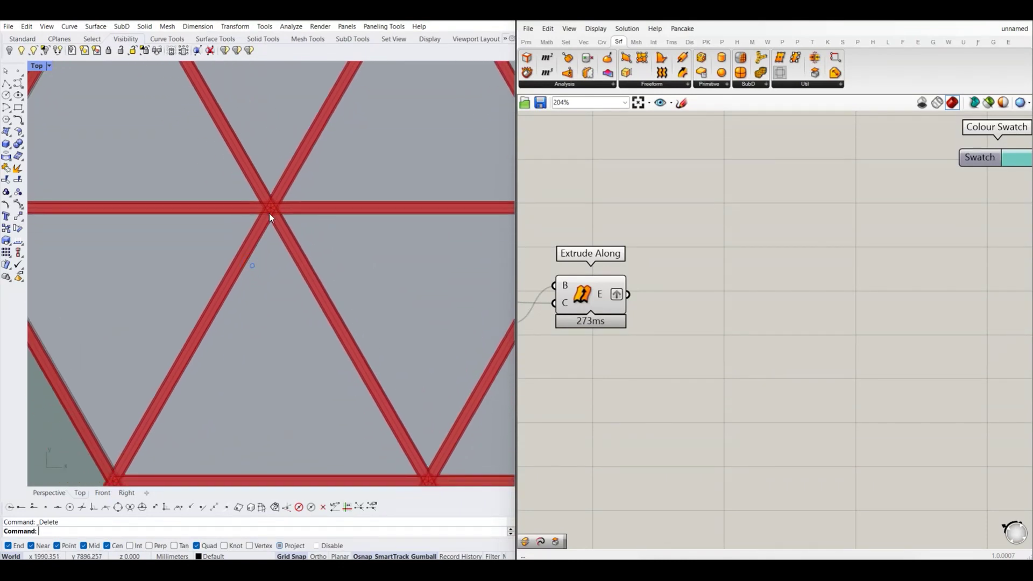
right_drag(148, 419, 160, 392)
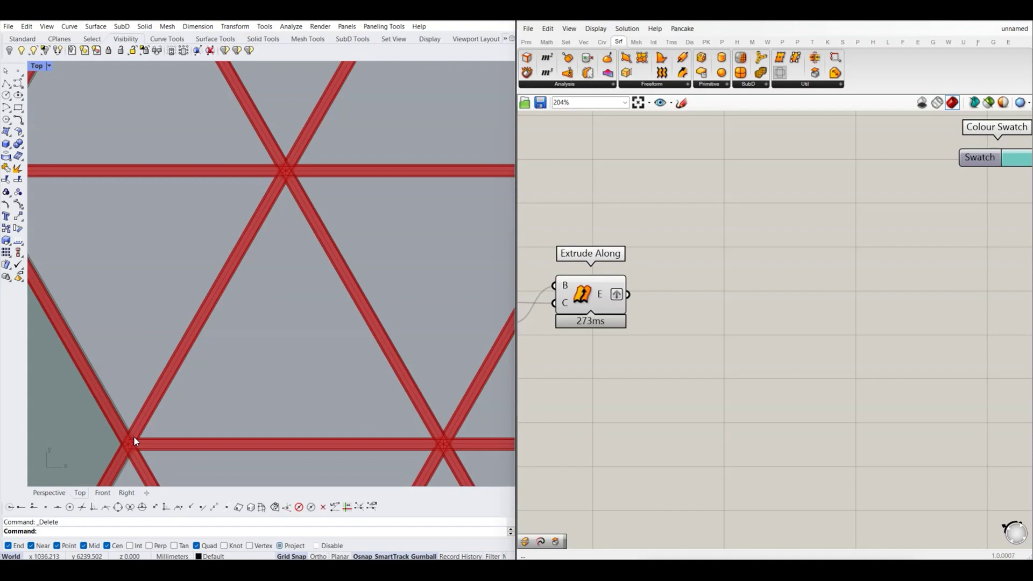
right_drag(287, 176, 270, 195)
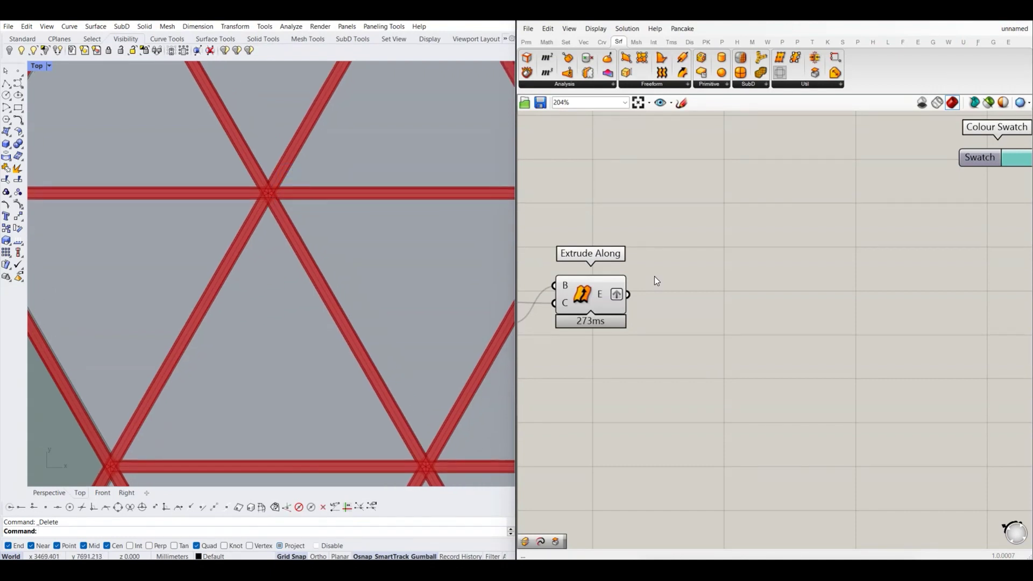
scroll(648, 309, down, 2)
scroll(660, 305, down, 2)
mouse_move(659, 305)
right_down()
mouse_move(627, 320)
mouse_move(640, 325)
right_up()
right_click(603, 320)
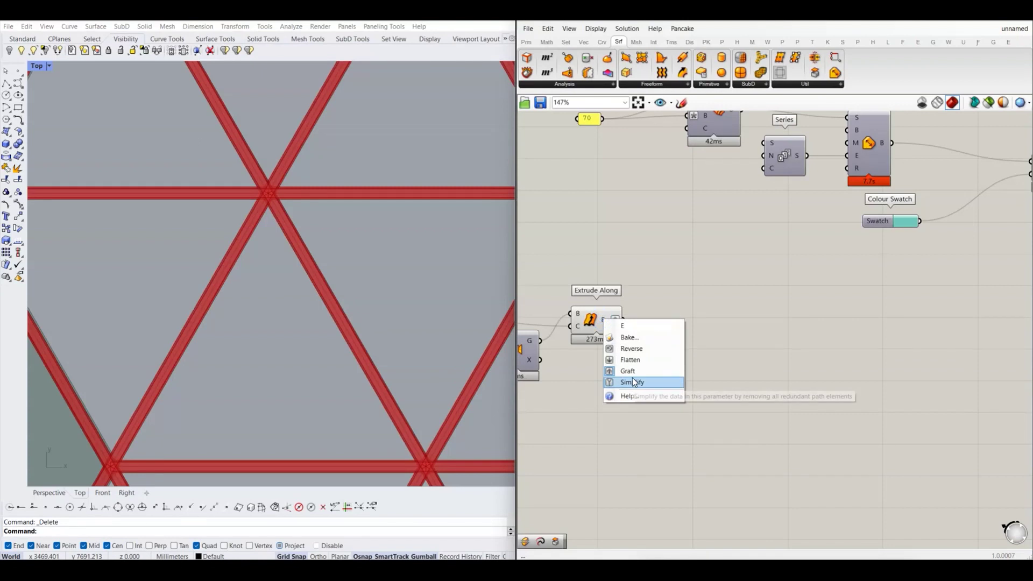
click(633, 382)
drag(598, 321, 602, 327)
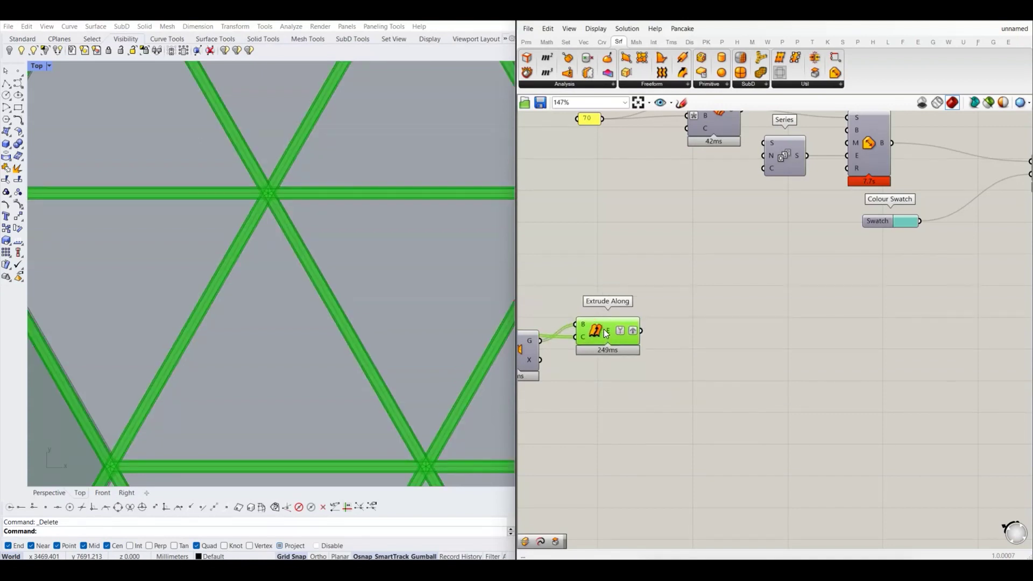
click(678, 347)
right_drag(649, 341, 589, 344)
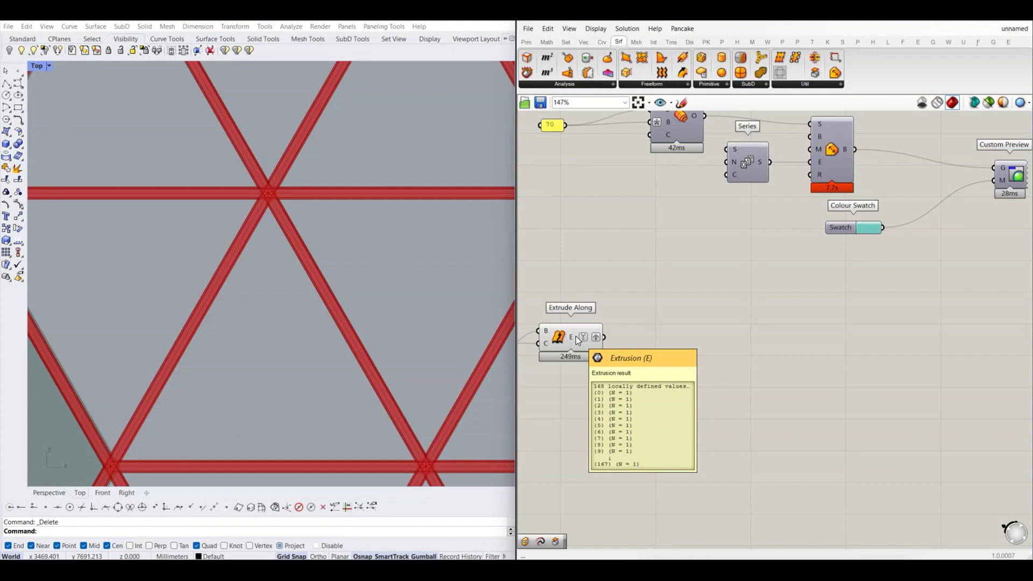
- Place a Shape In Brep component and connect Extrude Along's 168 beam solids to its B input
click(838, 280)
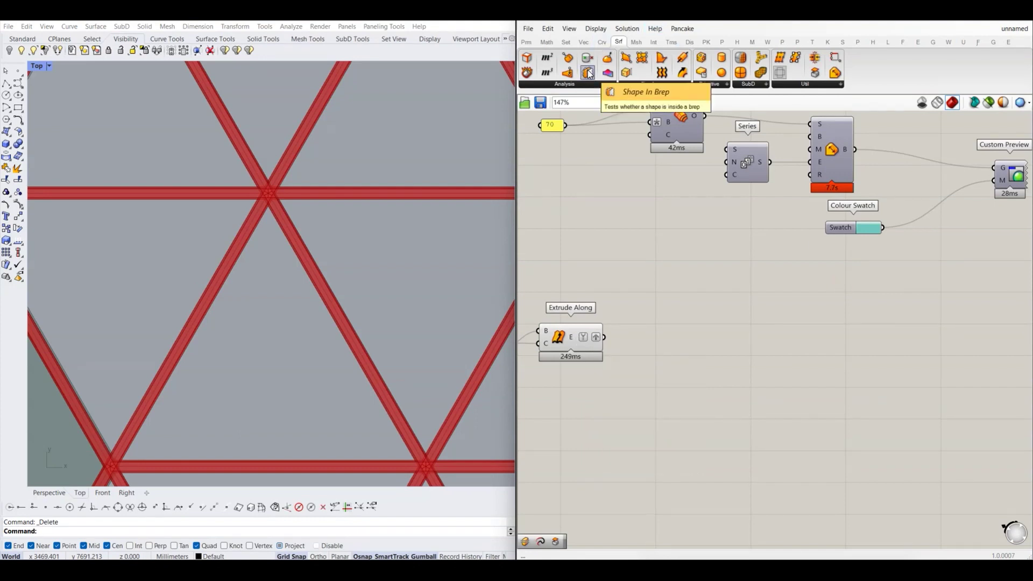
drag(589, 73, 725, 341)
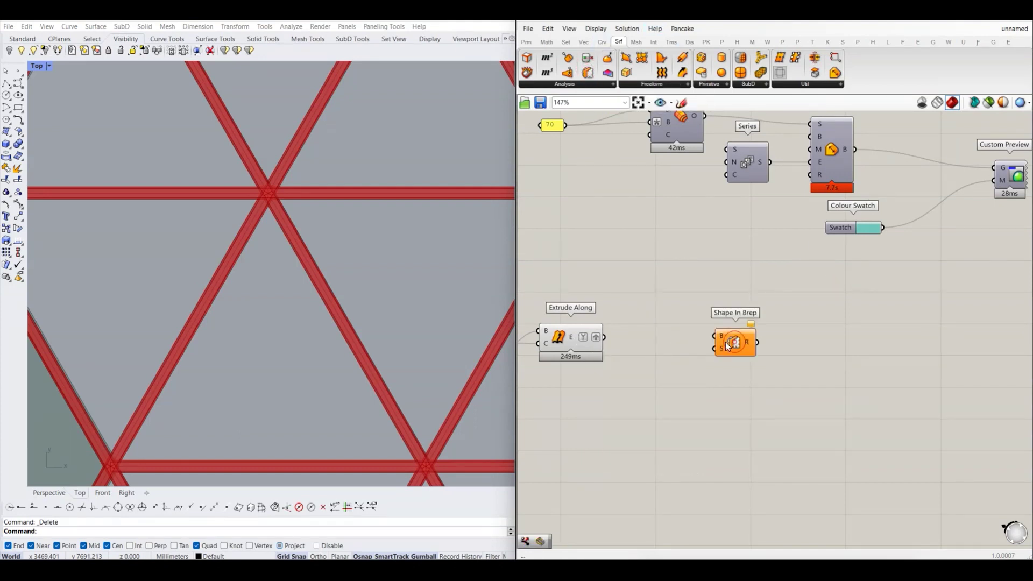
click(664, 310)
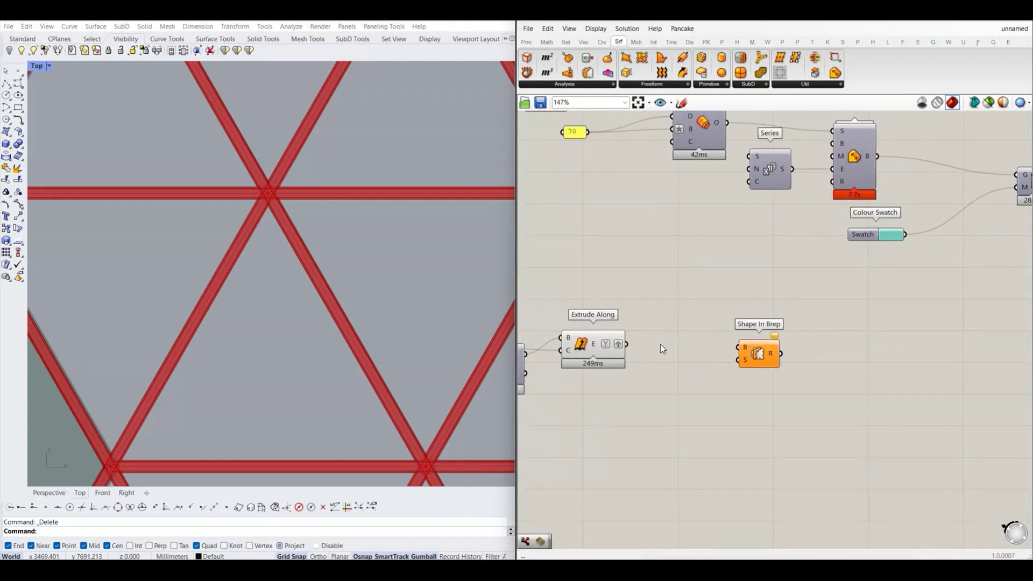
scroll(660, 343, up, 1)
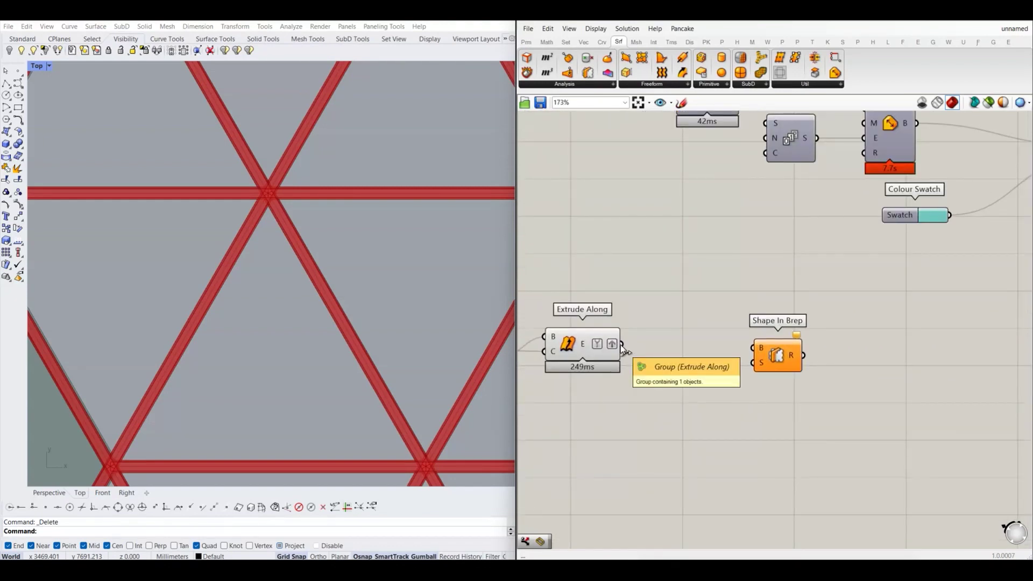
drag(621, 344, 754, 347)
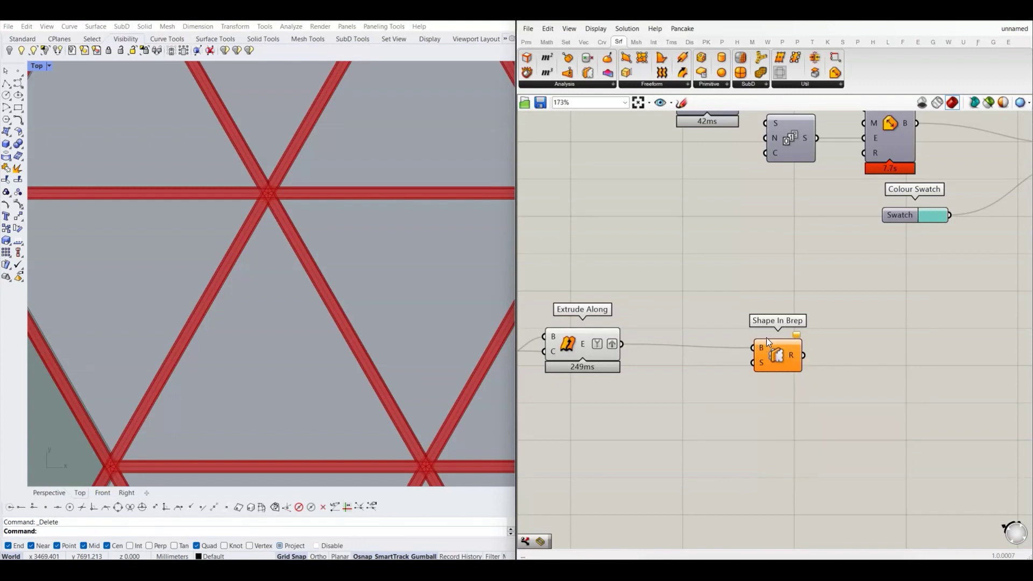
mouse_move(759, 288)
right_down()
mouse_move(761, 321)
mouse_move(743, 318)
right_up()
scroll(743, 318, down, 1)
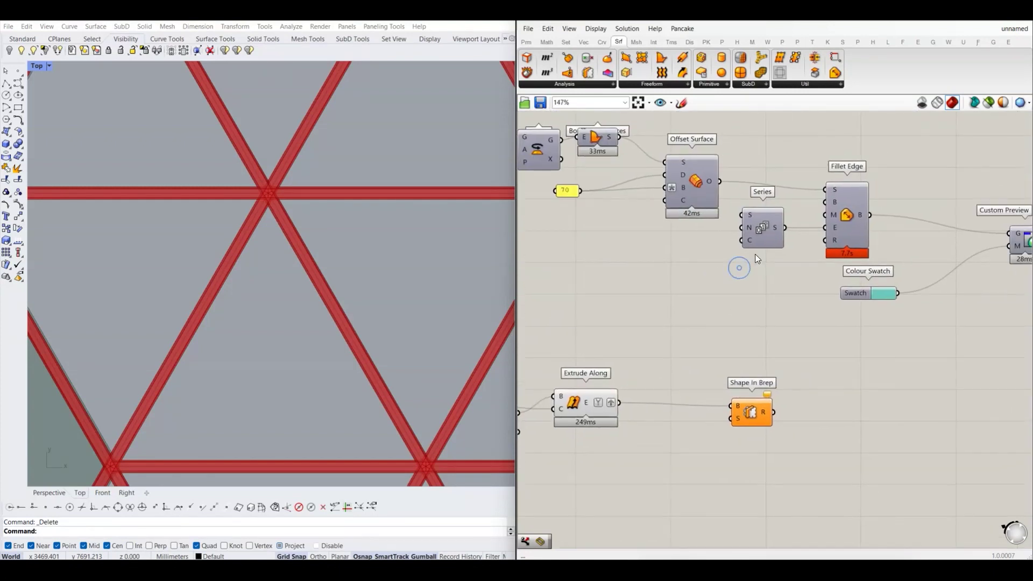
scroll(856, 211, up, 2)
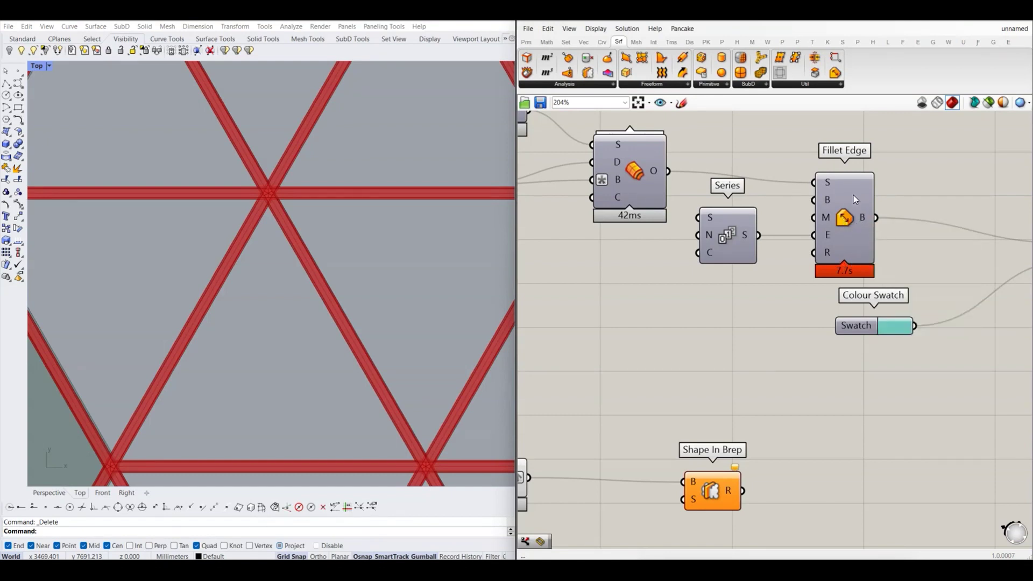
scroll(276, 208, up, 3)
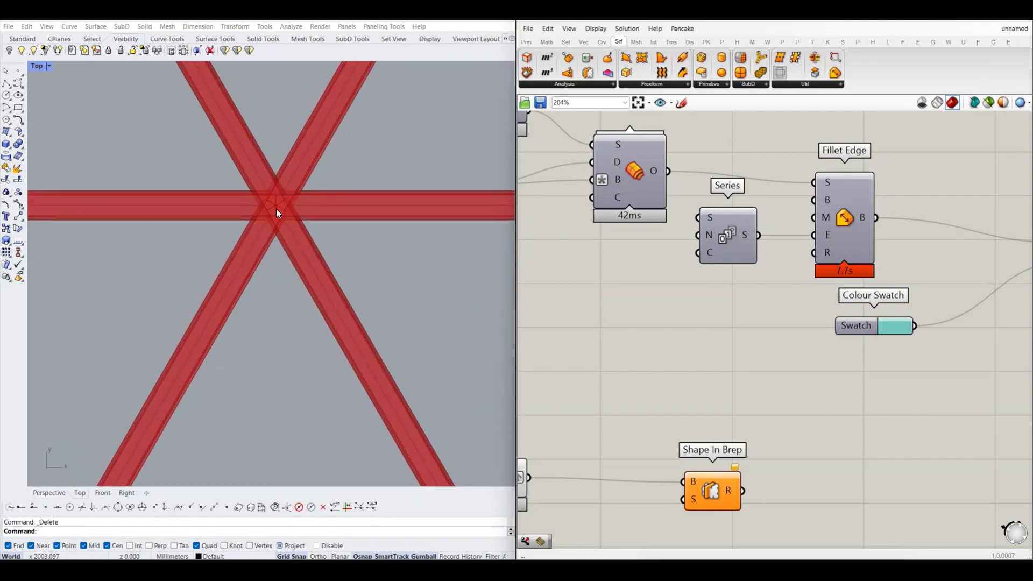
scroll(244, 270, up, 2)
scroll(242, 266, up, 1)
scroll(238, 255, up, 2)
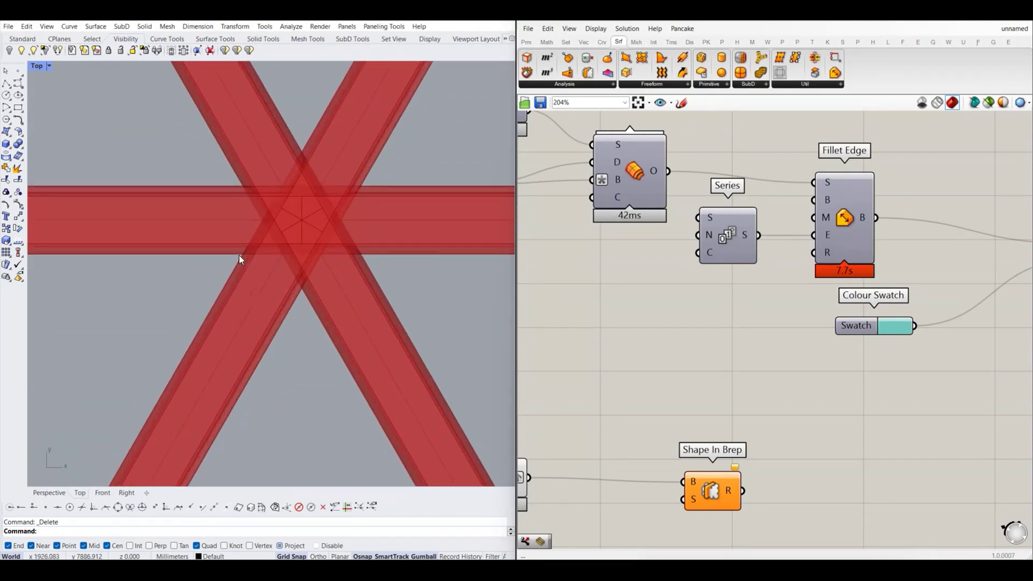
scroll(238, 255, up, 1)
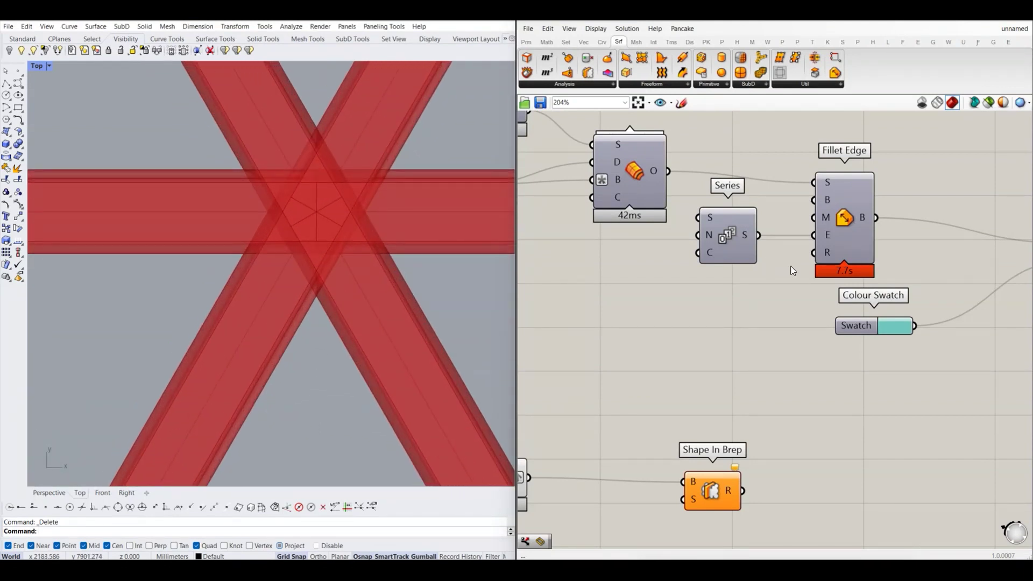
scroll(814, 262, down, 1)
scroll(814, 262, up, 1)
scroll(814, 262, up, 1)
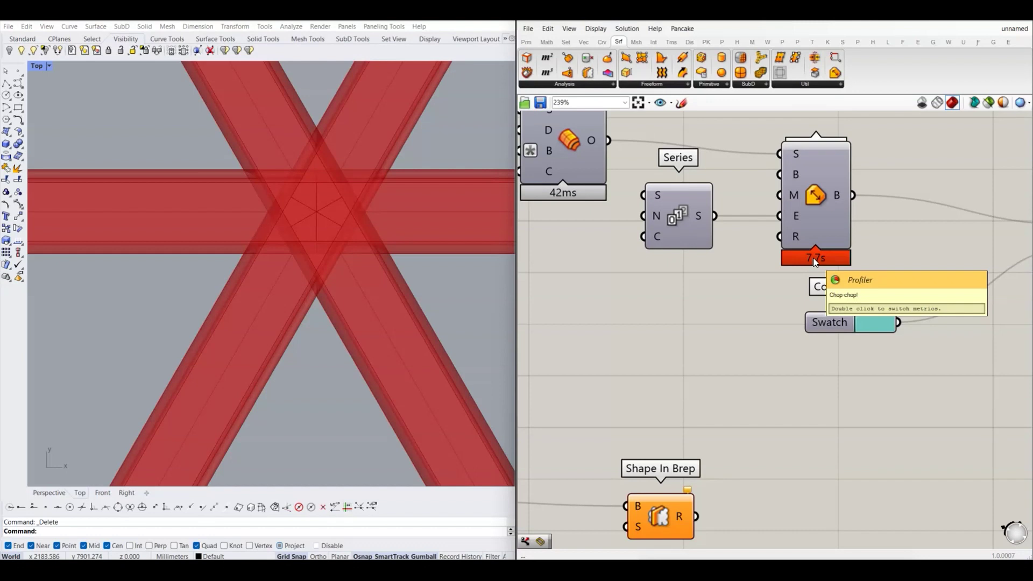
click(596, 29)
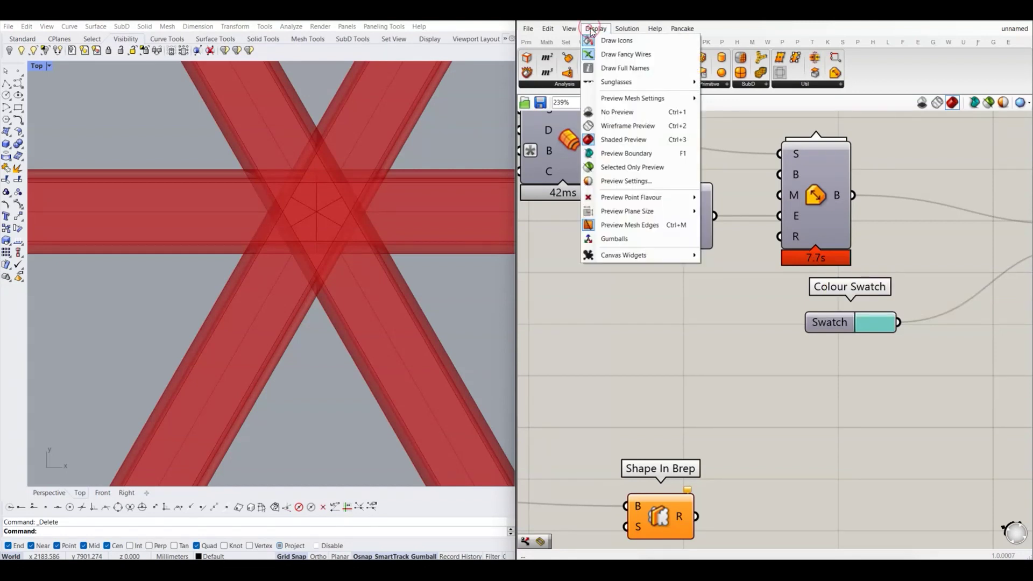
mouse_move(623, 255)
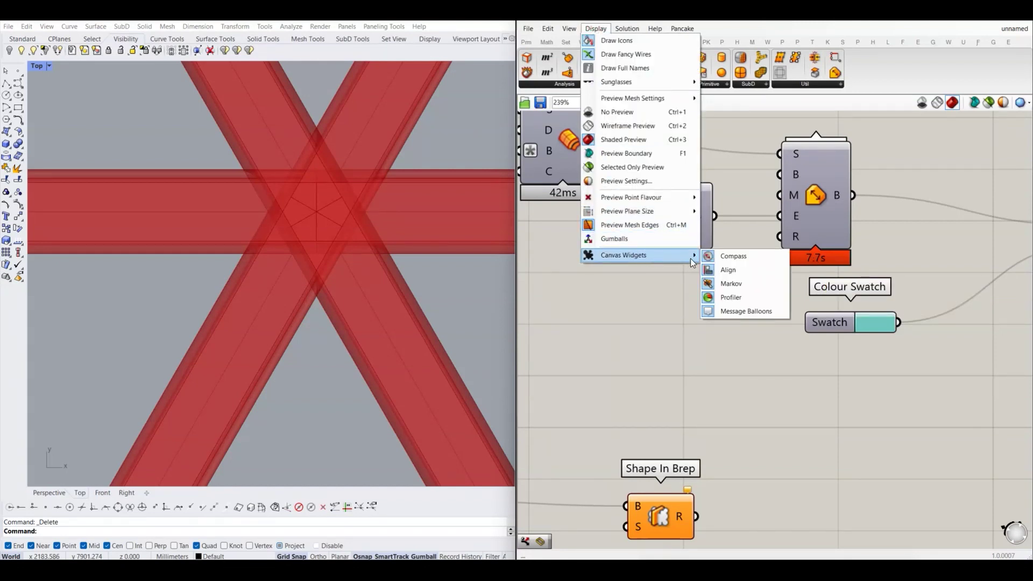
click(732, 299)
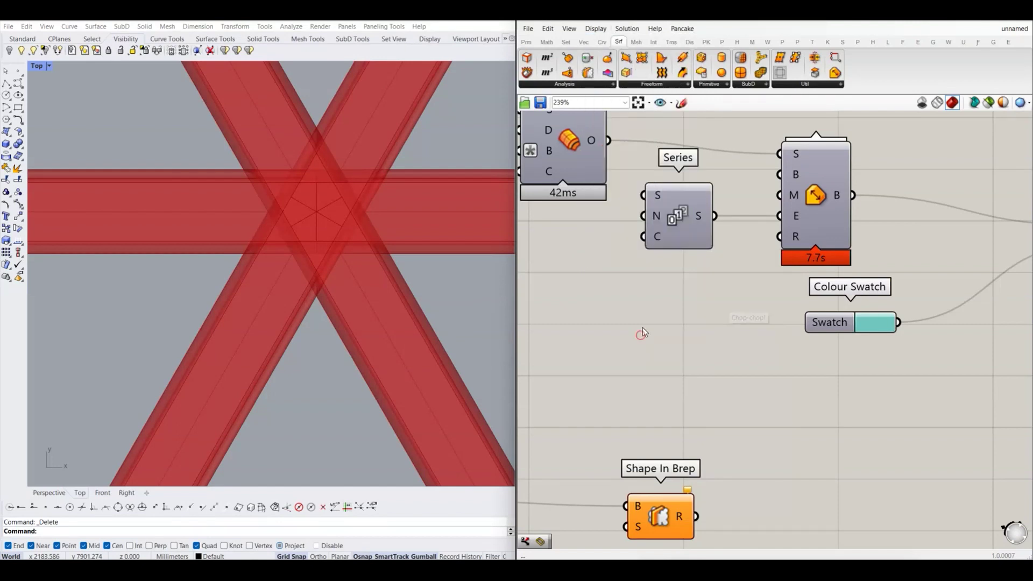
scroll(660, 296, down, 3)
scroll(785, 323, up, 2)
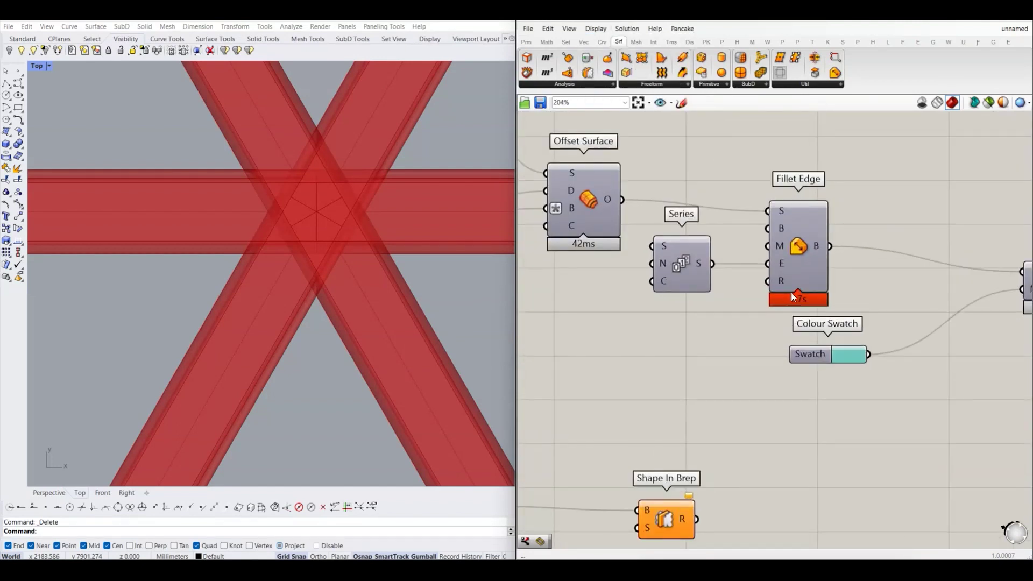
scroll(786, 323, down, 1)
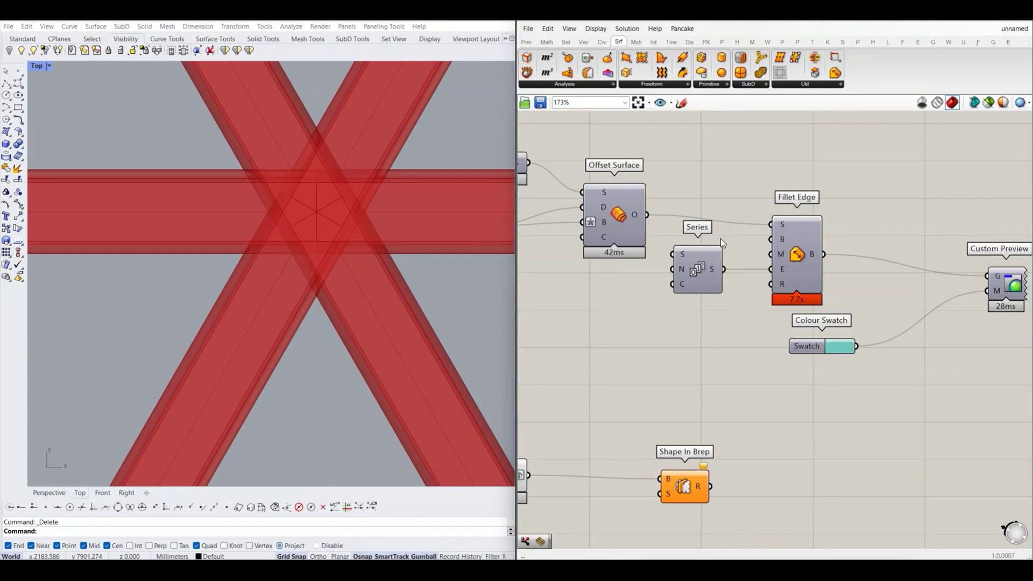
- Turn on the Offset Surface preview so its hexagon shapes display over the bars
scroll(806, 303, up, 1)
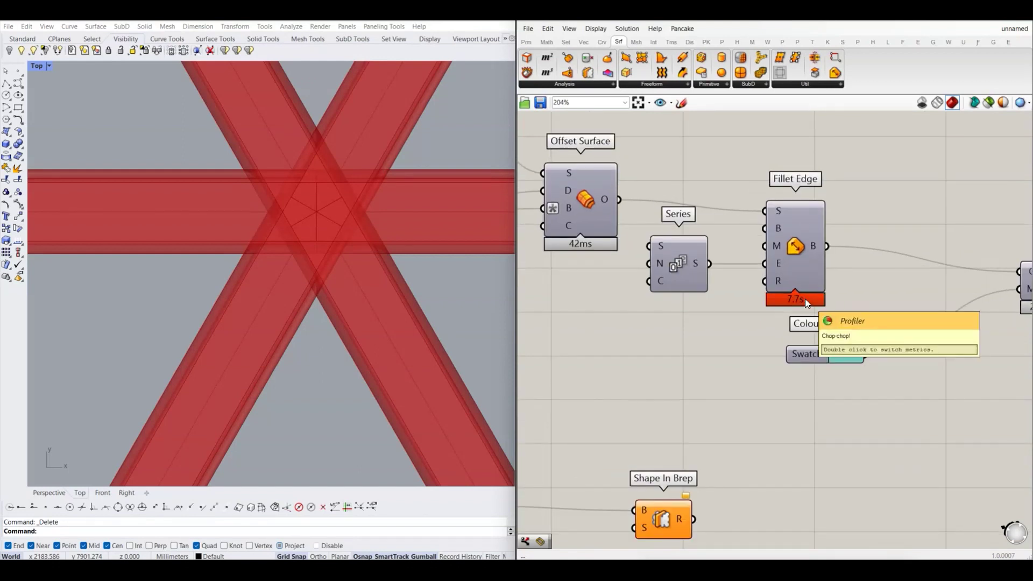
scroll(806, 302, down, 3)
scroll(721, 389, up, 1)
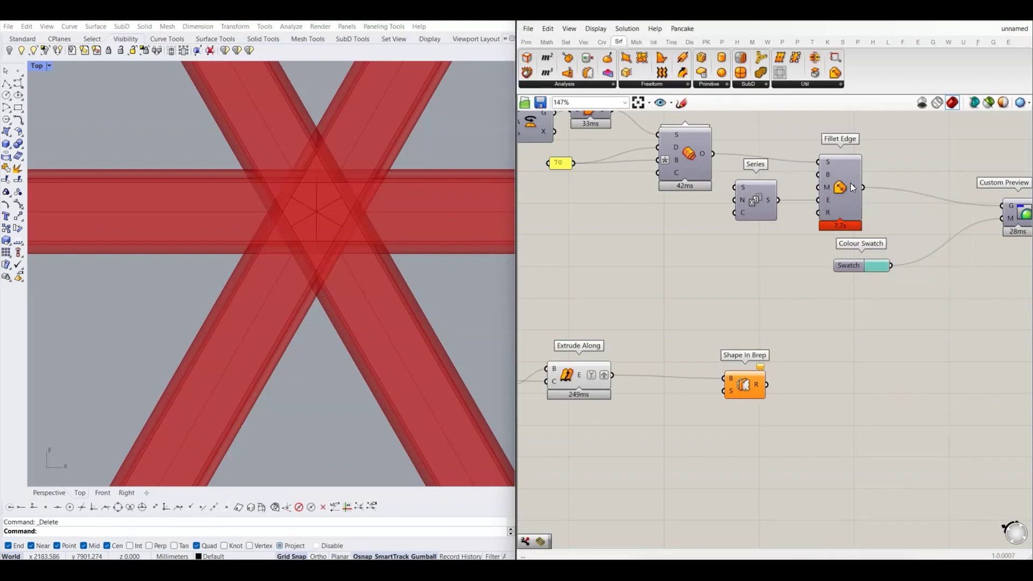
right_drag(853, 185, 827, 212)
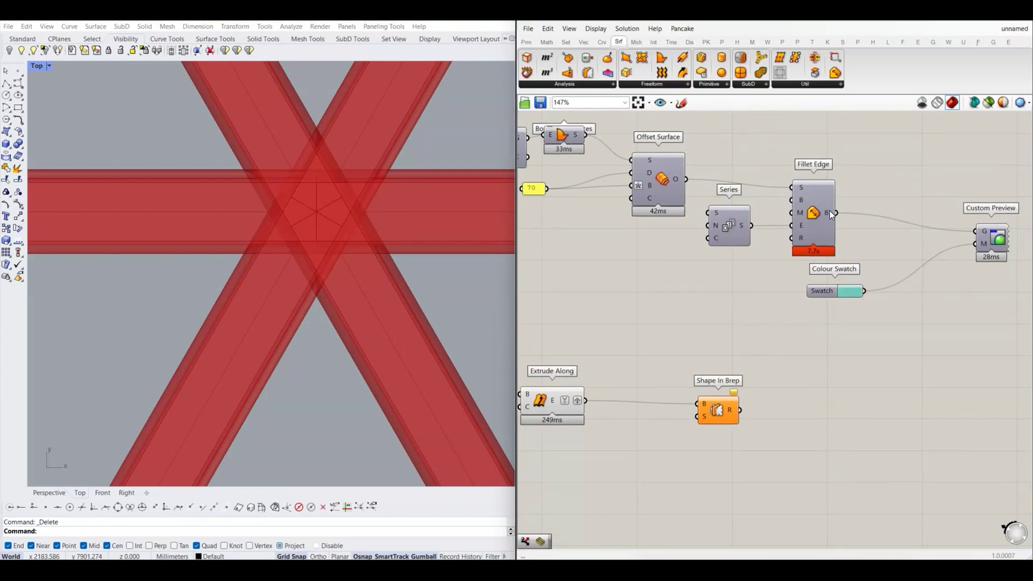
scroll(664, 179, up, 1)
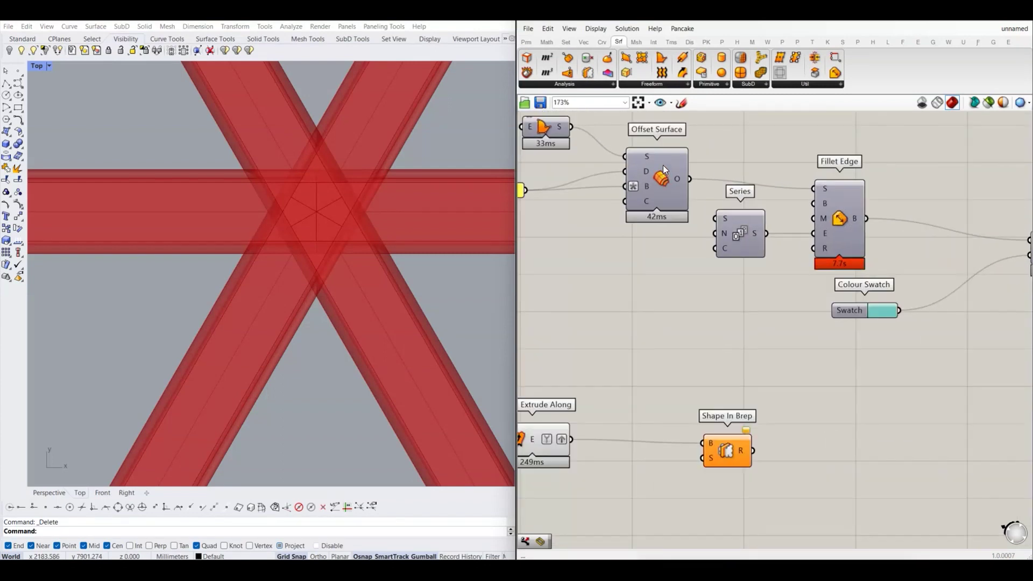
right_click(657, 176)
click(682, 196)
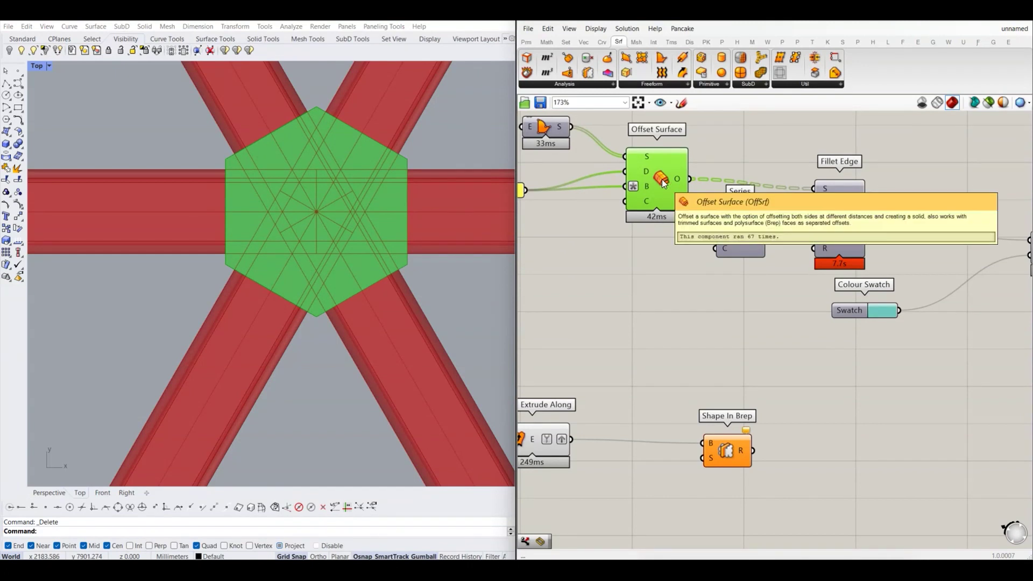
- Toggle the Offset Surface preview off and back on, then deselect it so hexagons show red
right_click(659, 177)
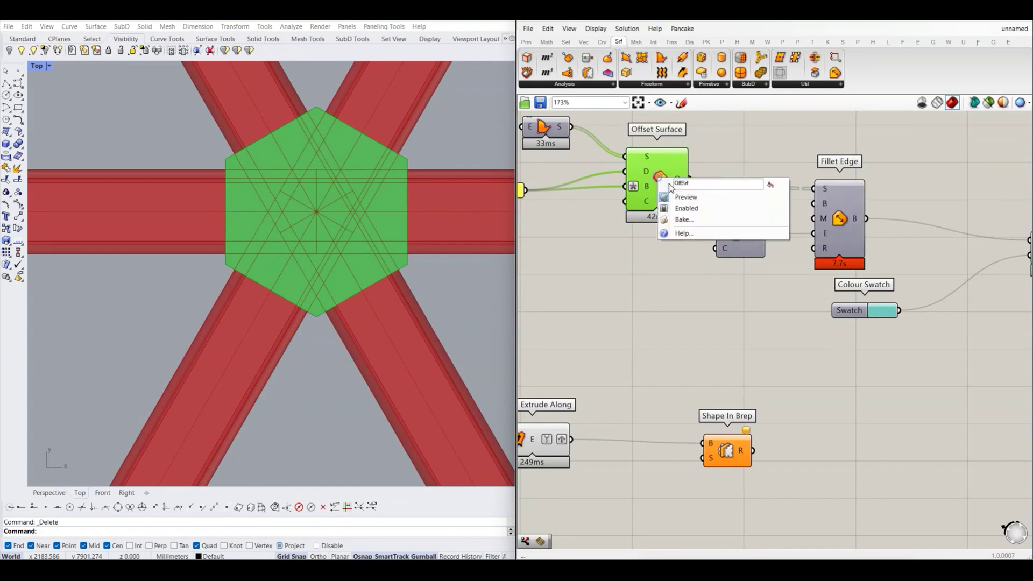
click(682, 196)
scroll(652, 242, down, 2)
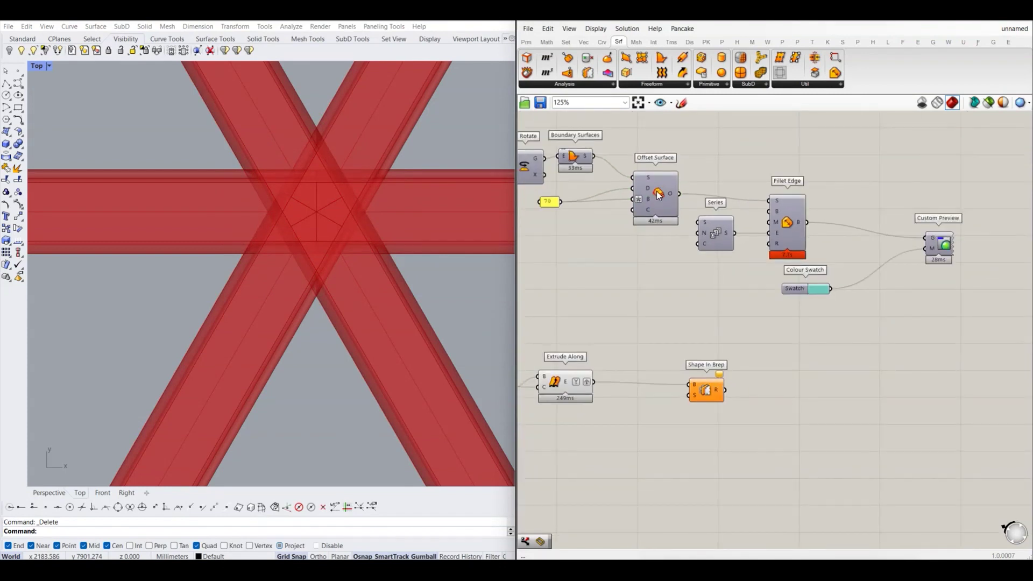
right_click(660, 192)
click(689, 209)
click(662, 199)
click(671, 232)
- Navigate the canvas to inspect Shape In Brep's inputs from Extrude Along
right_drag(678, 196, 674, 171)
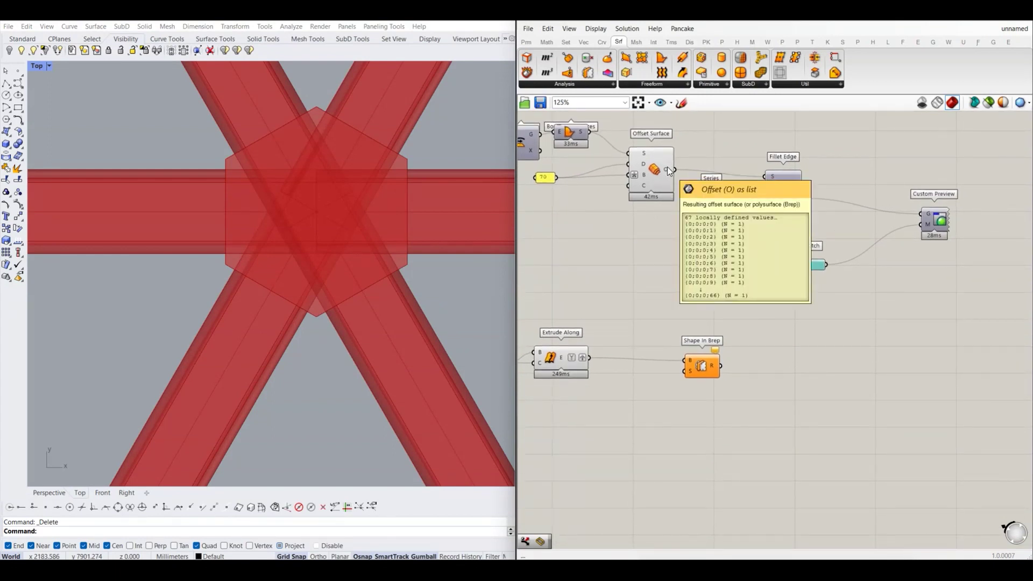
scroll(575, 365, up, 2)
scroll(555, 356, up, 2)
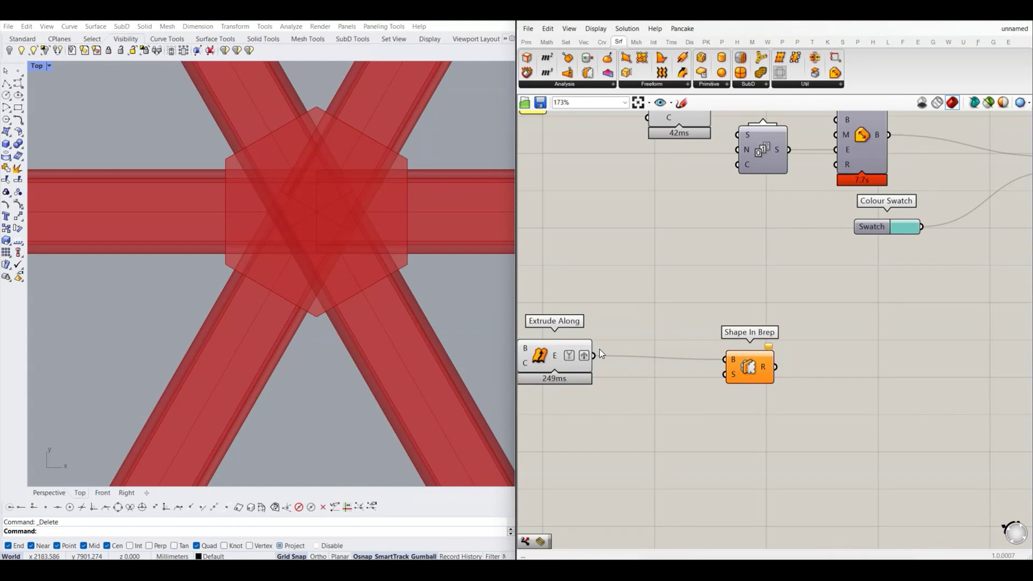
scroll(737, 359, up, 3)
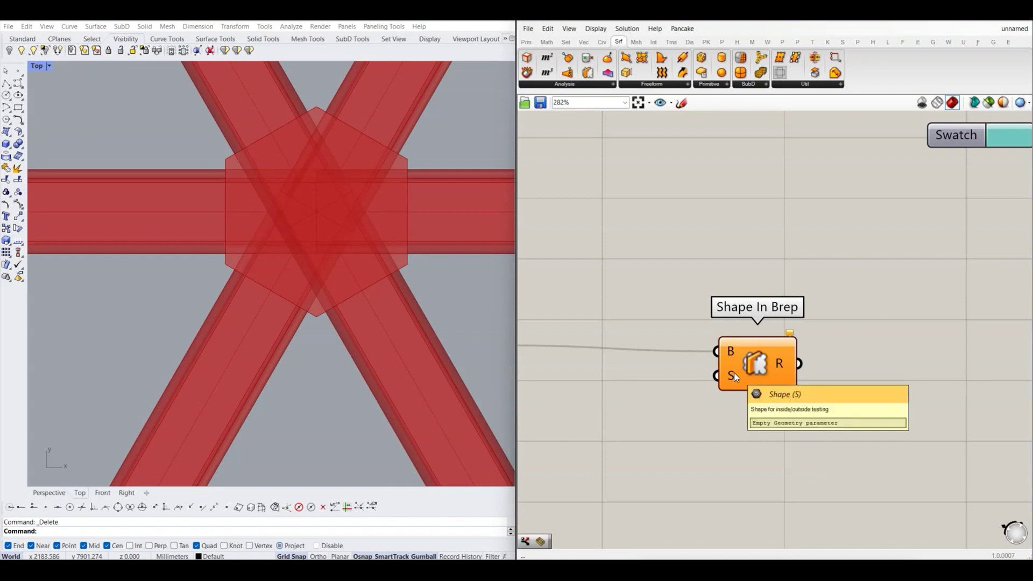
scroll(733, 372, down, 3)
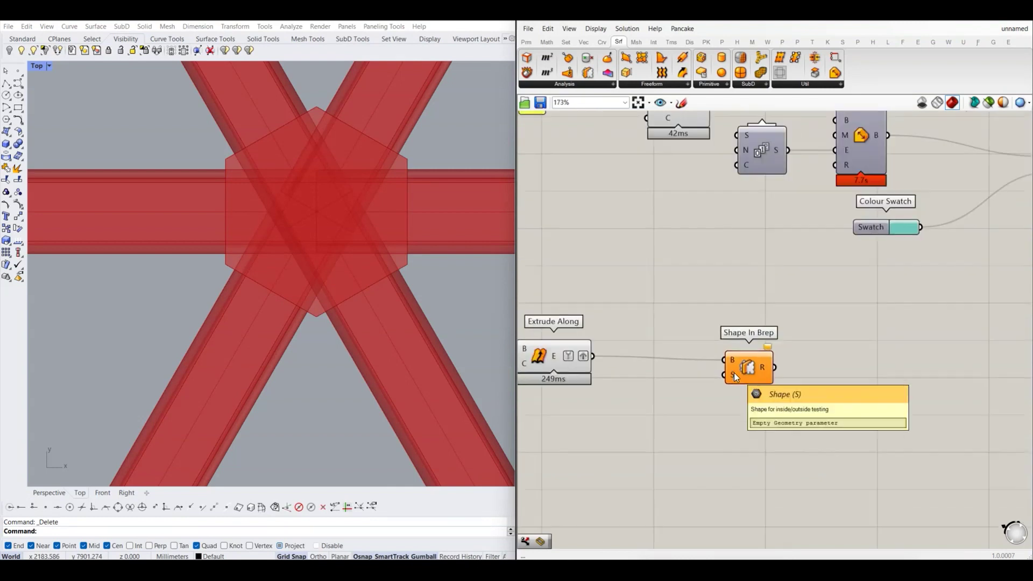
scroll(734, 357, up, 2)
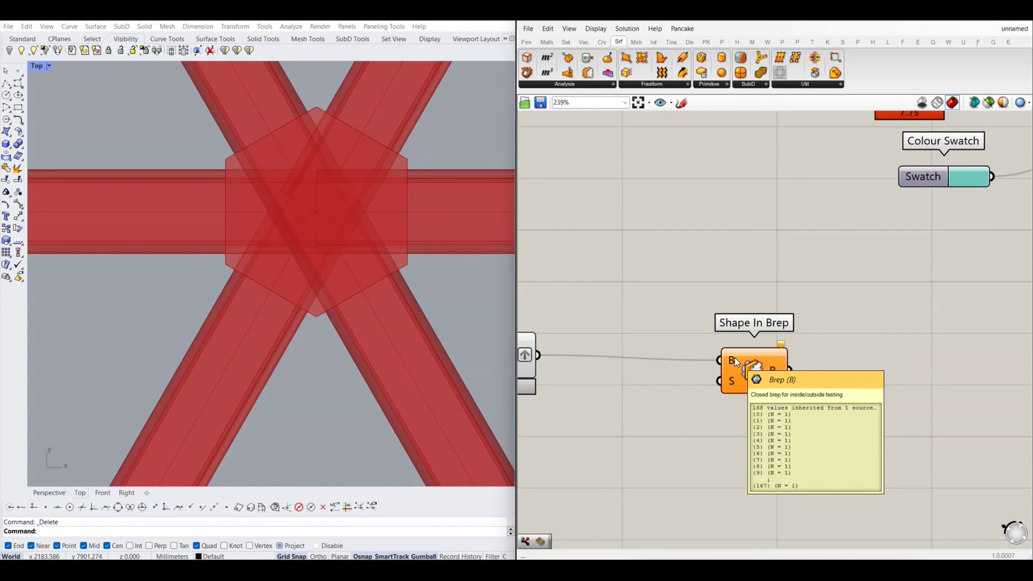
scroll(734, 357, down, 2)
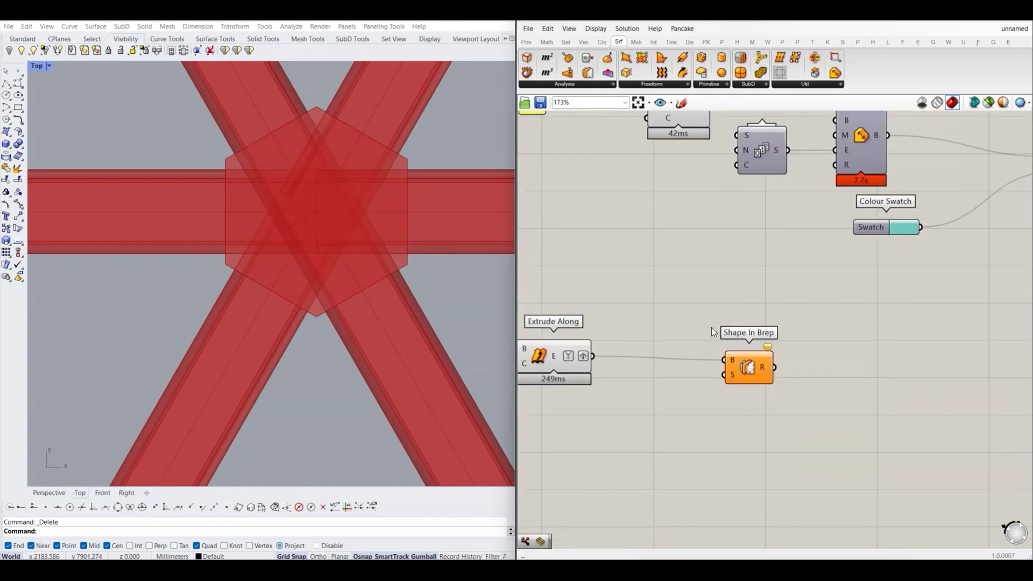
right_drag(690, 296, 675, 359)
- Add a Brep parameter fed by Offset Surface's O output and set it to Flatten
click(532, 43)
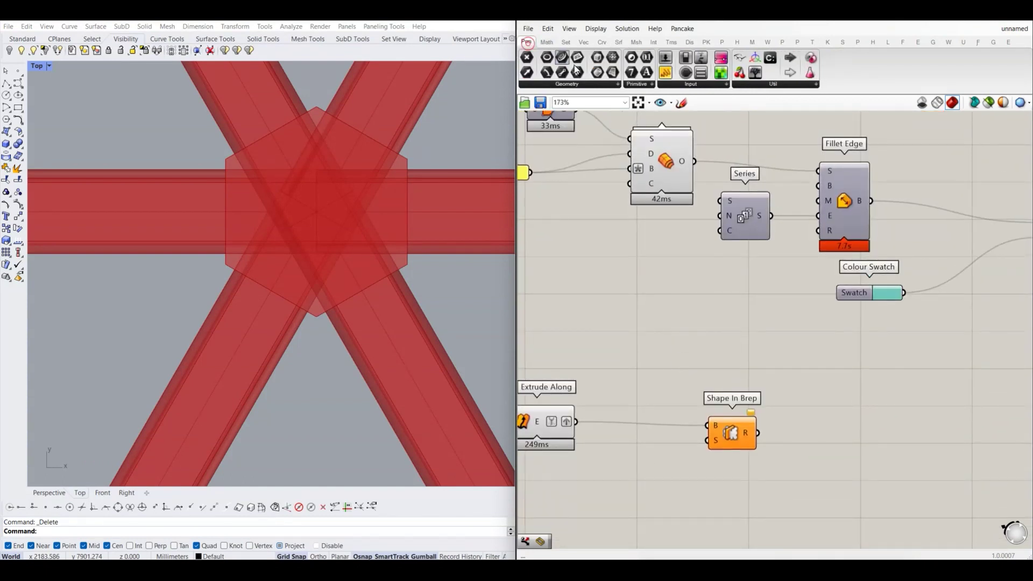
drag(597, 72, 680, 282)
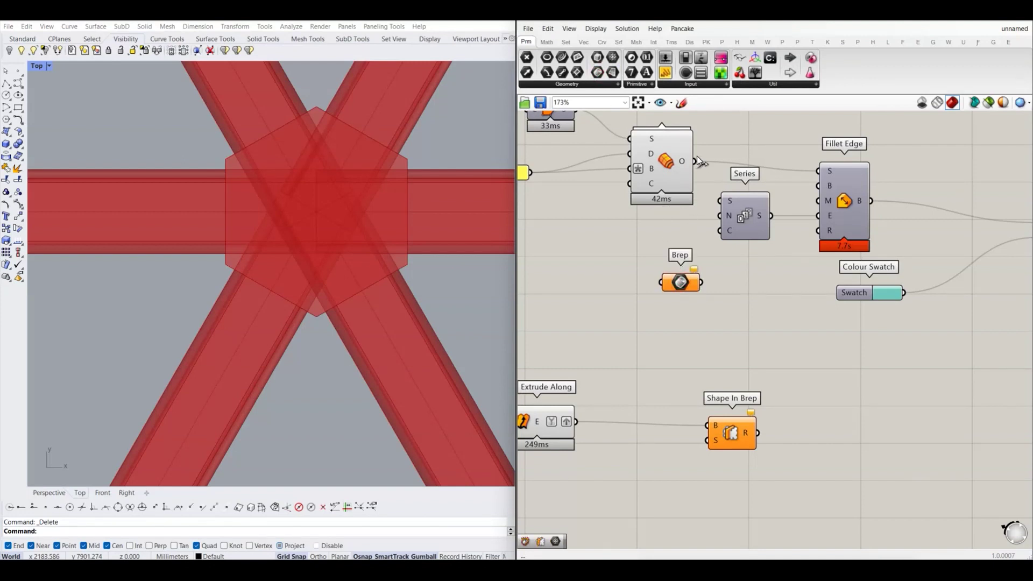
drag(695, 162, 660, 282)
scroll(671, 294, down, 2)
scroll(670, 295, up, 1)
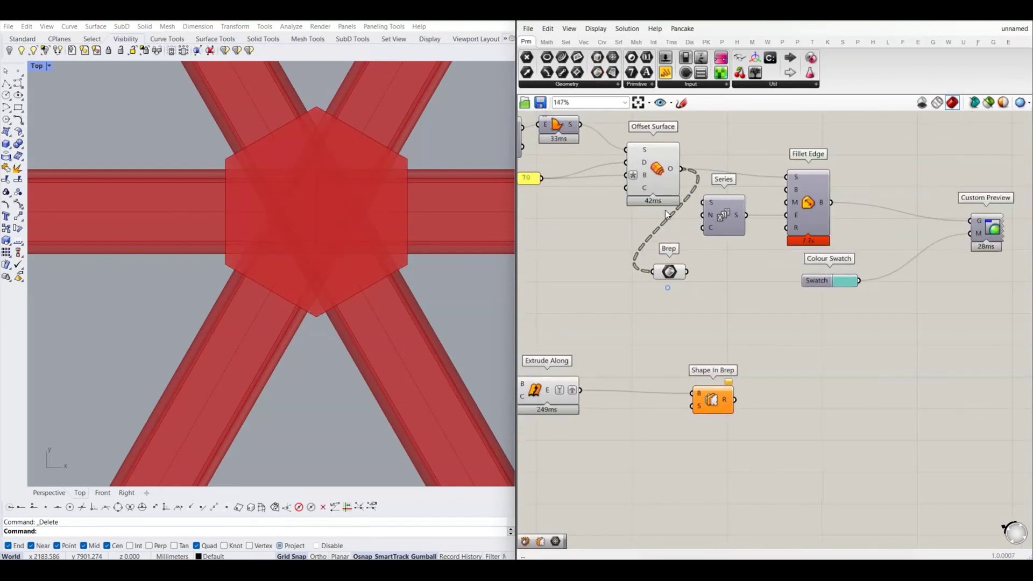
right_click(667, 271)
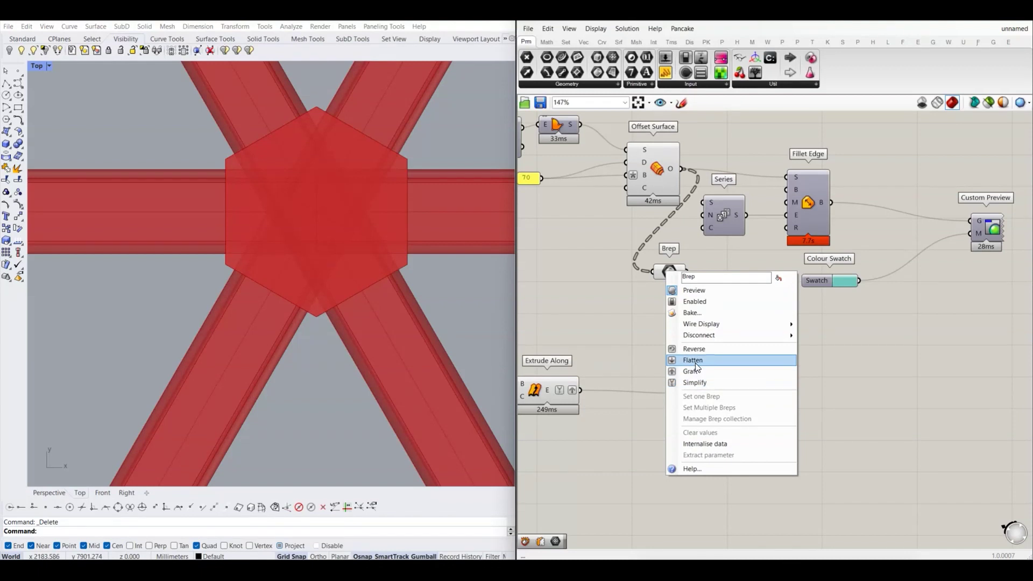
click(694, 360)
right_drag(666, 313, 663, 292)
click(652, 290)
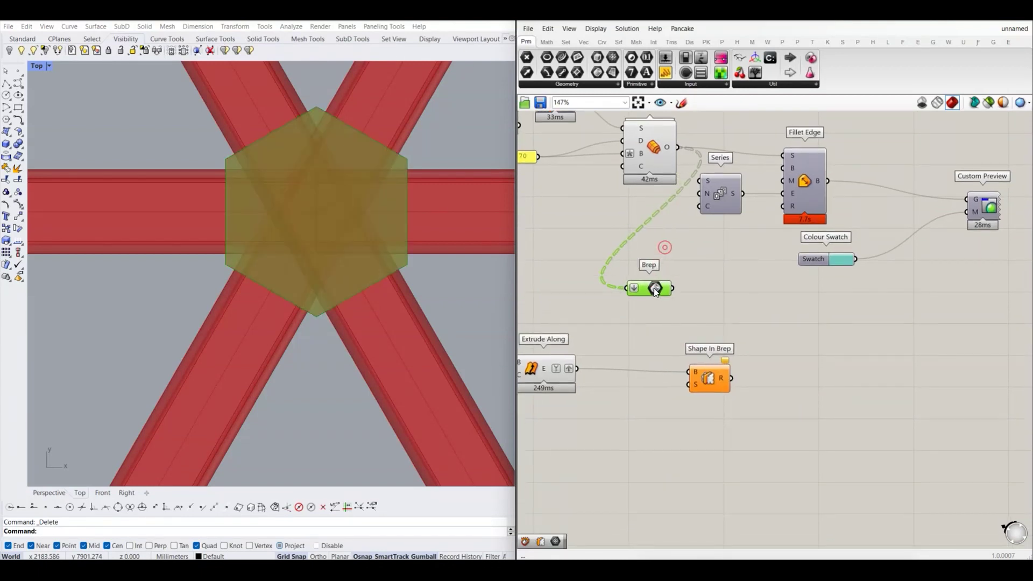
click(699, 301)
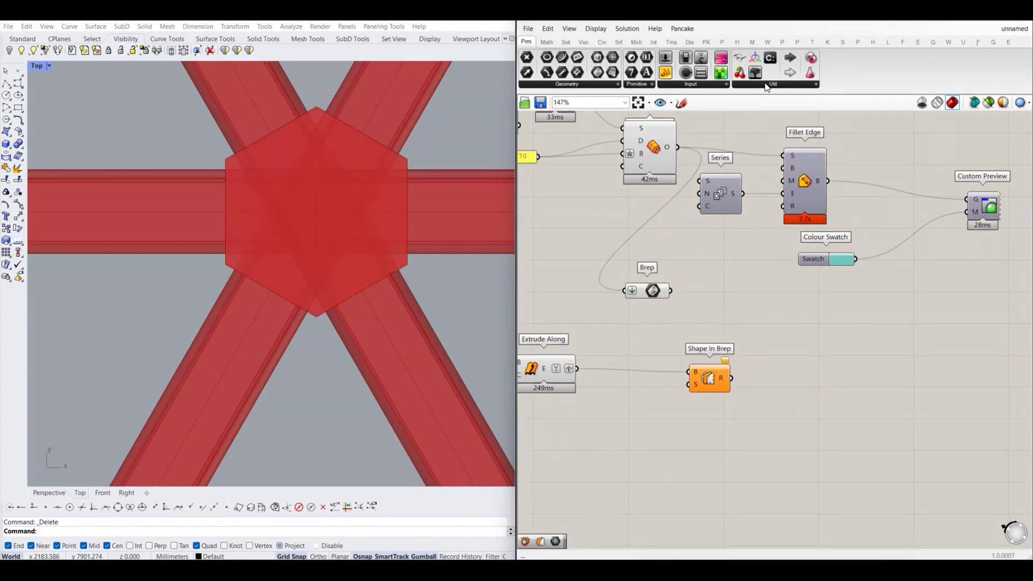
- Place a Flatten Tree component beside the Brep parameter, then delete it as unneeded
click(568, 43)
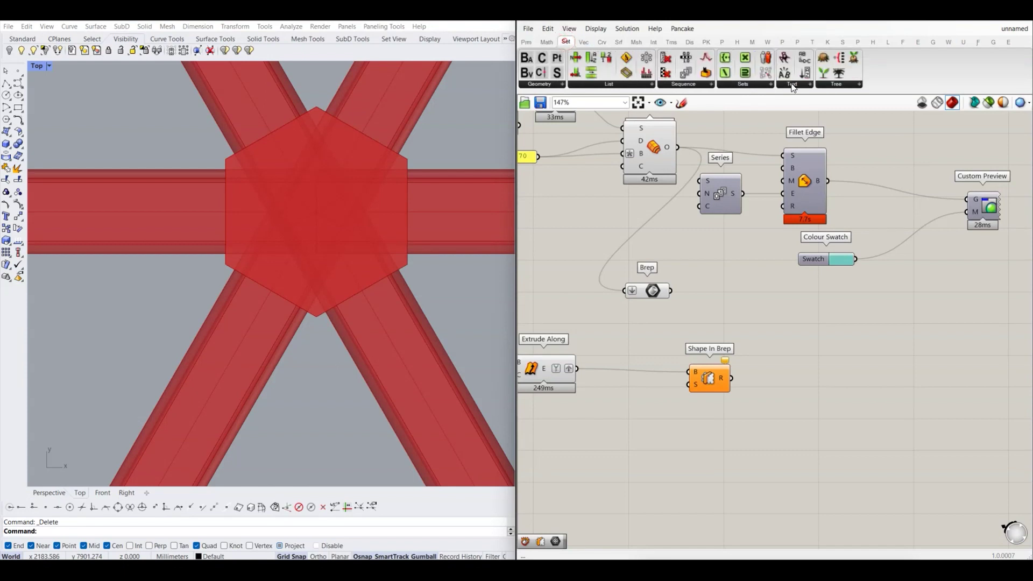
click(828, 86)
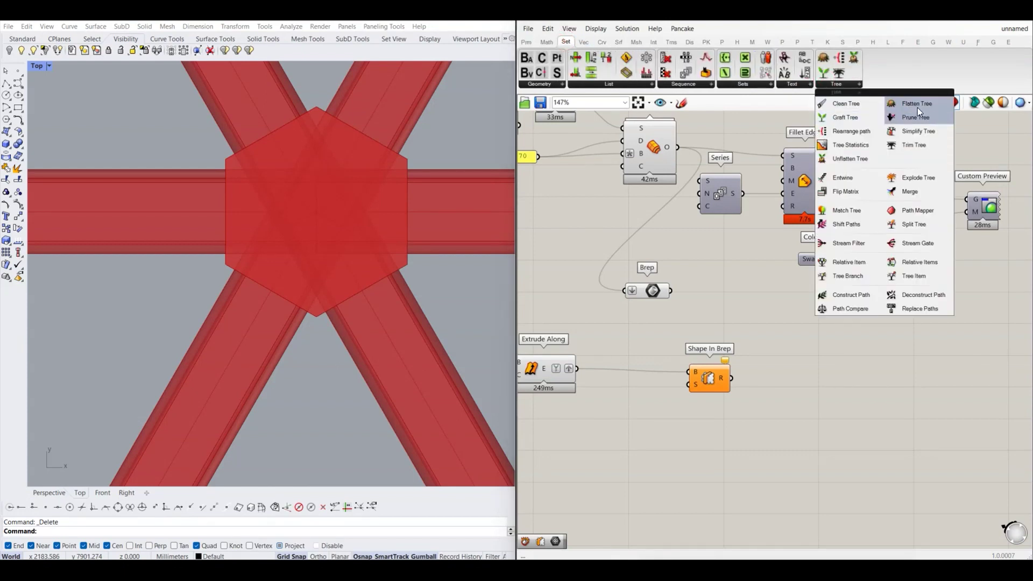
drag(907, 106, 898, 122)
drag(723, 279, 724, 280)
scroll(724, 280, up, 1)
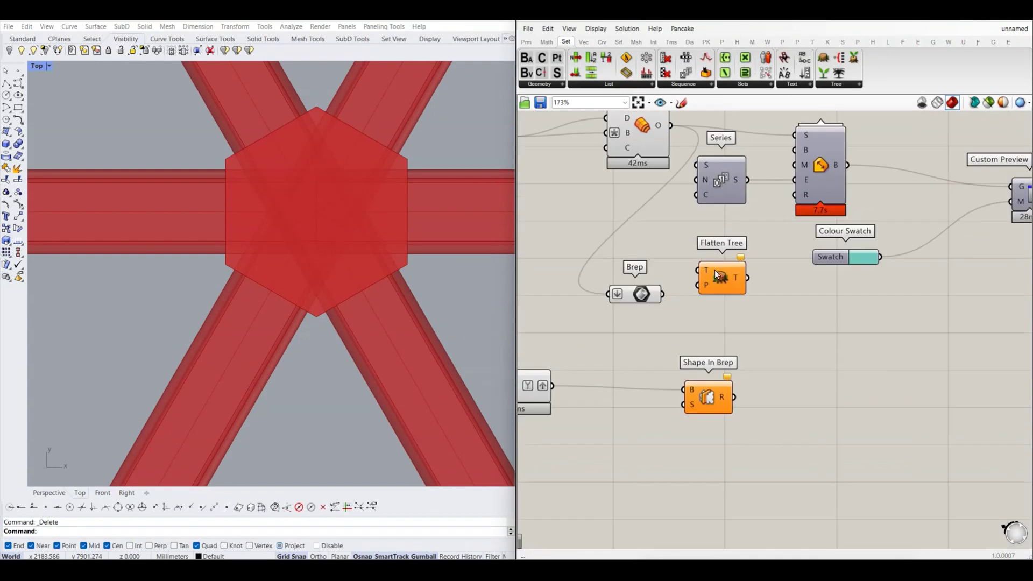
scroll(717, 281, up, 1)
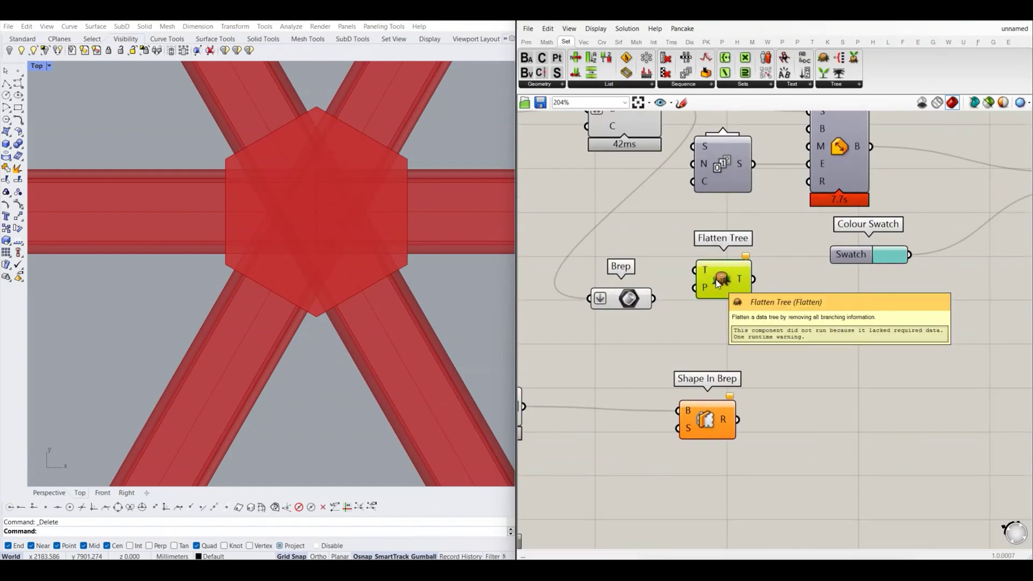
key(Delete)
- Confirm the Brep flatten setting, move it up, and wire it into Shape In Brep's S input
right_click(623, 298)
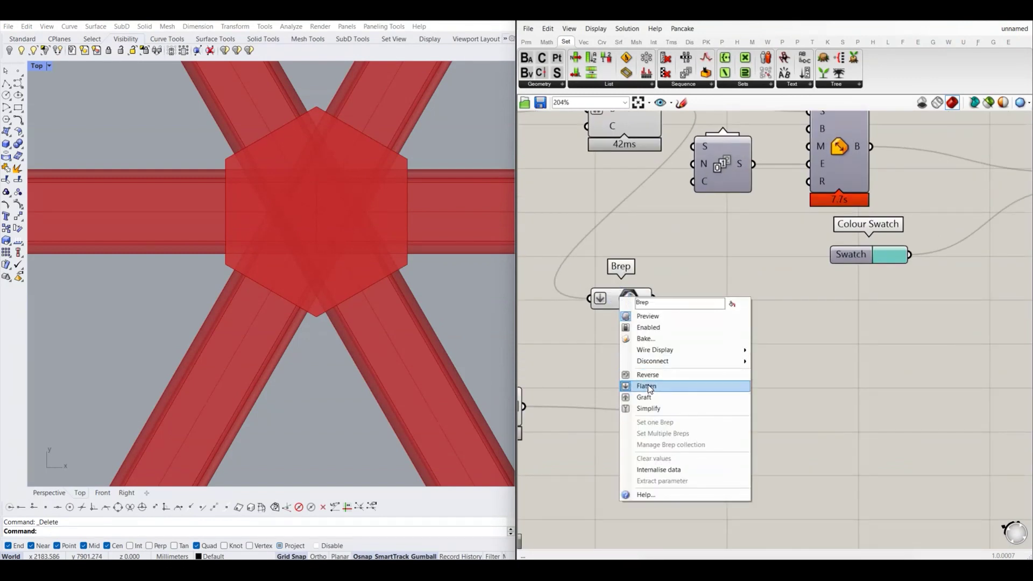
click(696, 252)
drag(628, 297, 622, 264)
click(687, 267)
right_drag(686, 267, 692, 240)
mouse_move(653, 236)
mouse_down()
mouse_move(640, 409)
mouse_move(685, 401)
mouse_up()
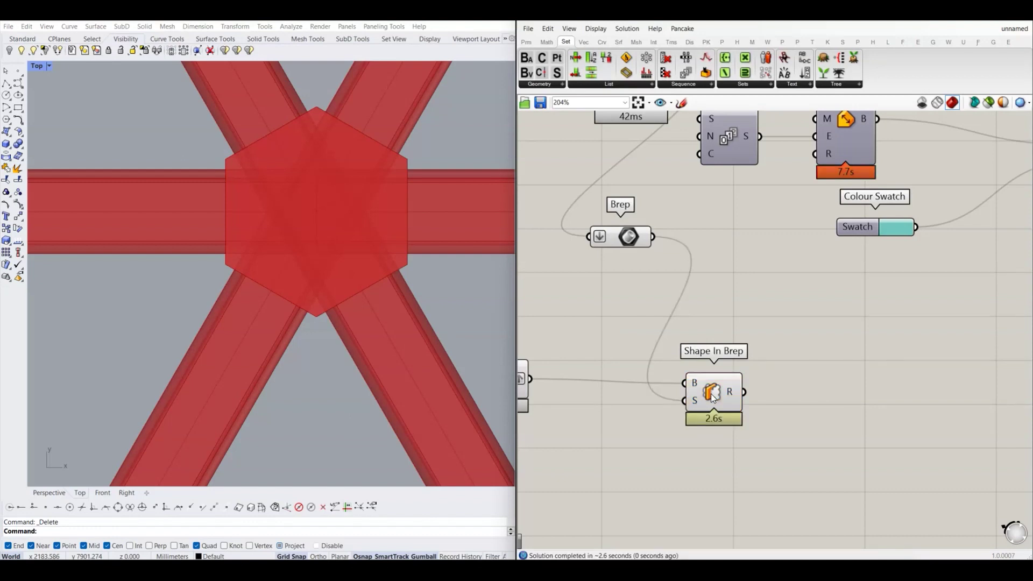
- Shift Shape In Brep left and read its Relation output: 11256 values in 168 branches
scroll(718, 399, down, 2)
right_drag(719, 399, 682, 394)
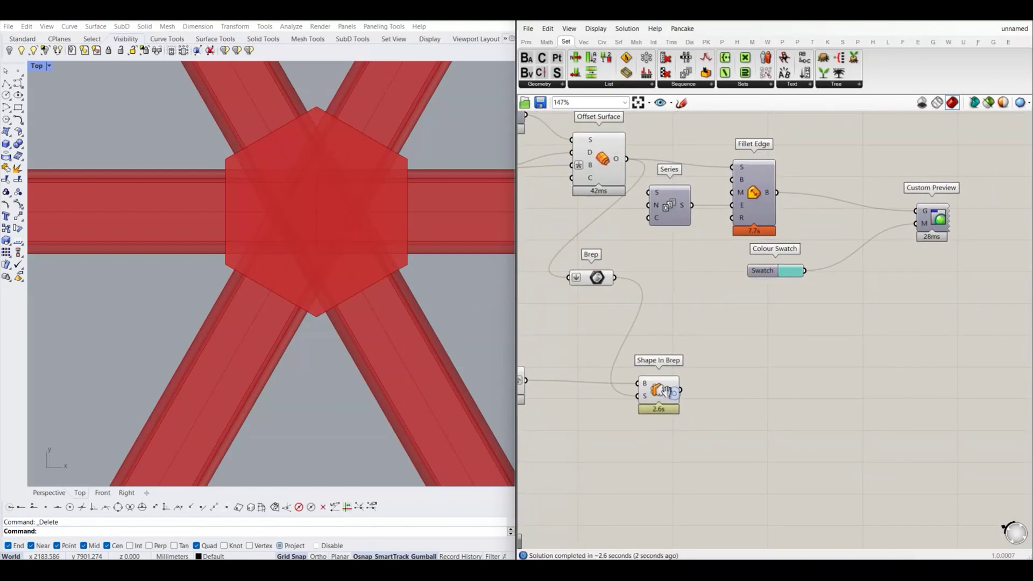
drag(680, 393, 641, 391)
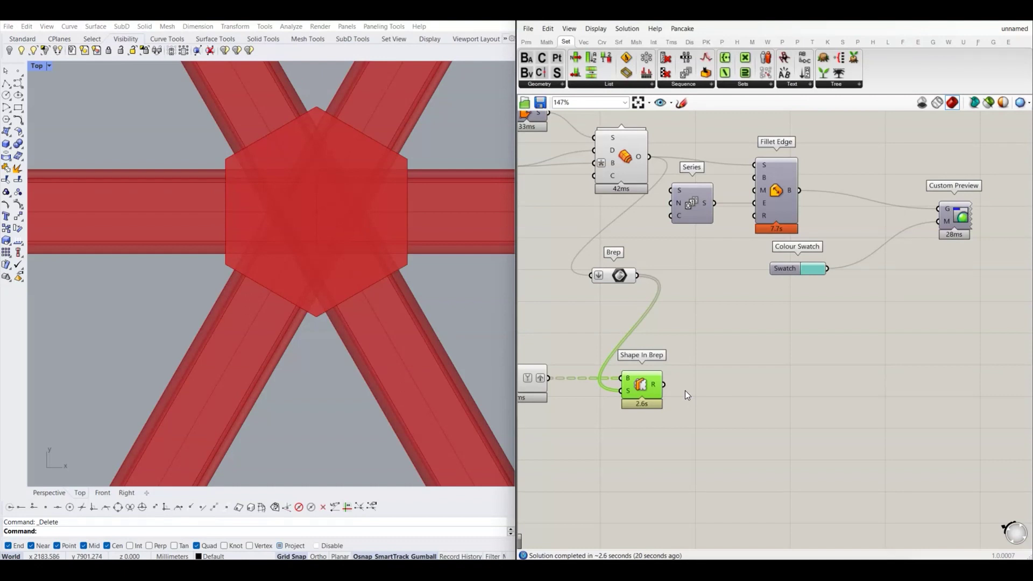
click(645, 370)
scroll(653, 373, up, 3)
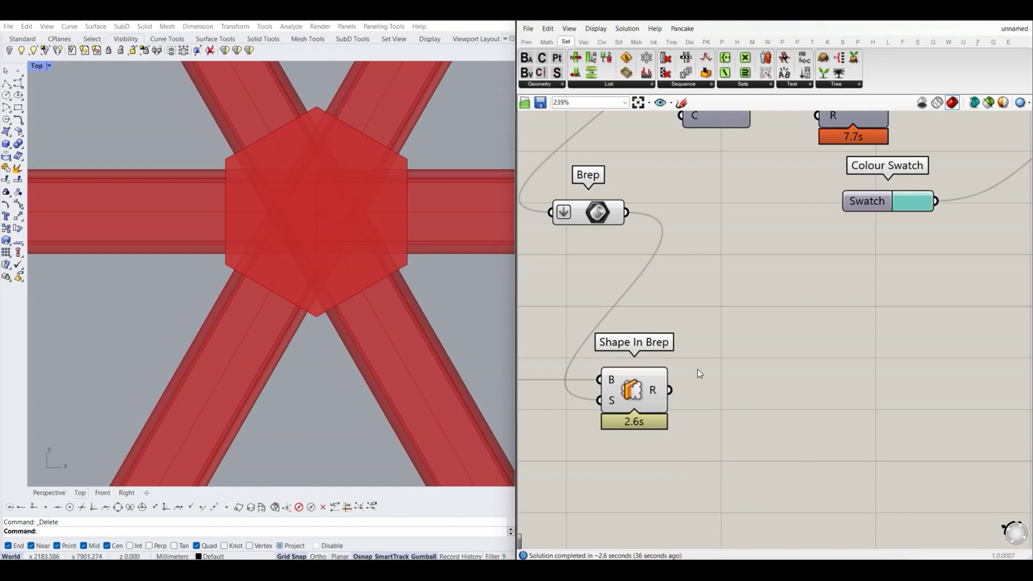
scroll(695, 361, down, 2)
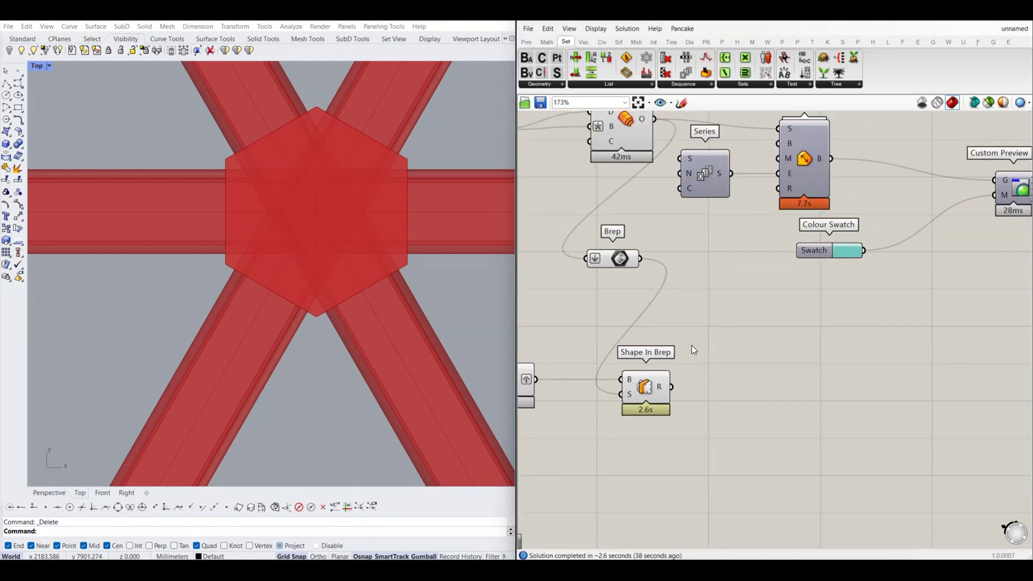
scroll(661, 387, up, 1)
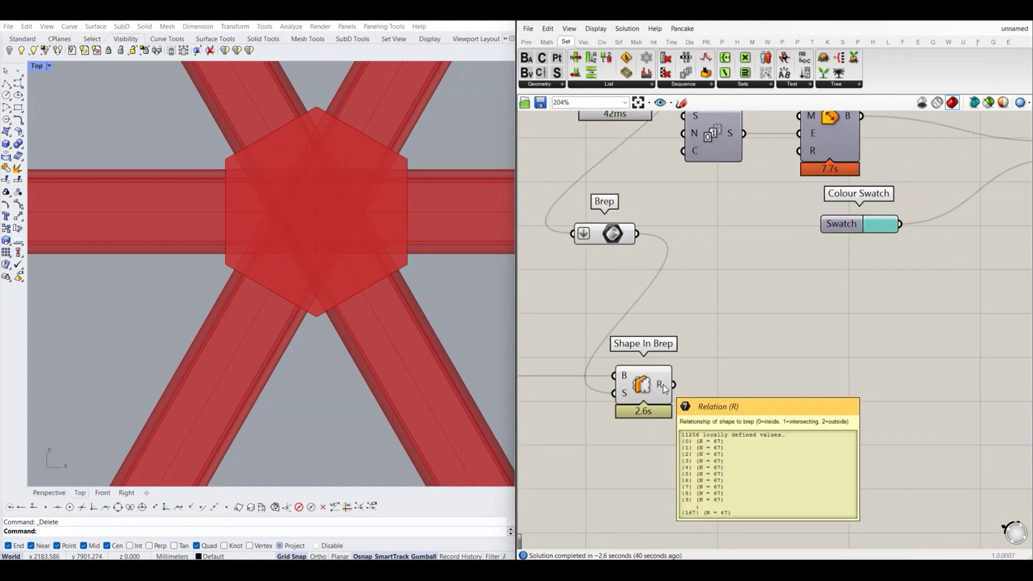
- Show the Relation values in a temporary Panel, delete it, then browse Curve Analysis components
click(526, 42)
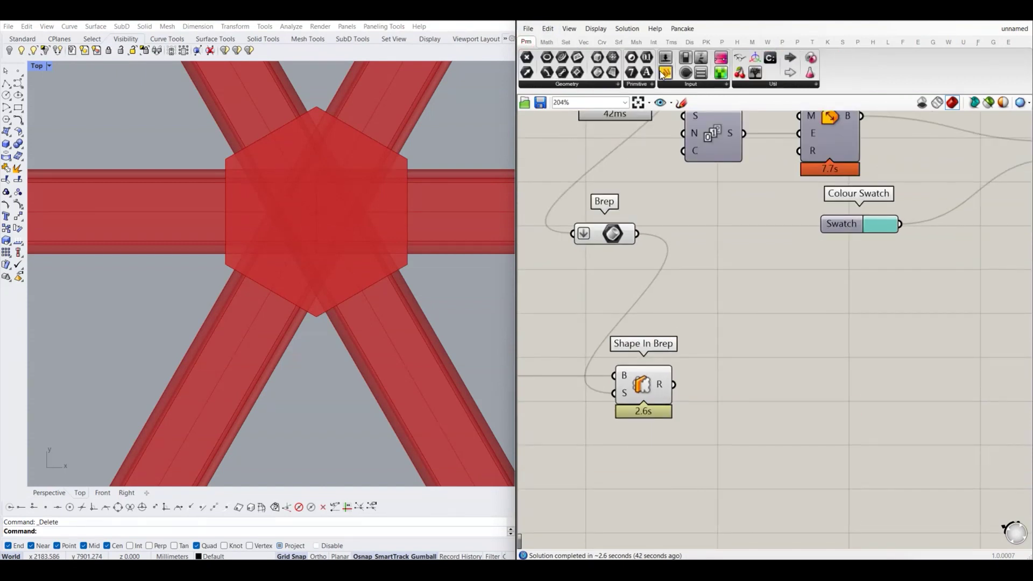
drag(665, 57, 746, 404)
drag(673, 385, 744, 400)
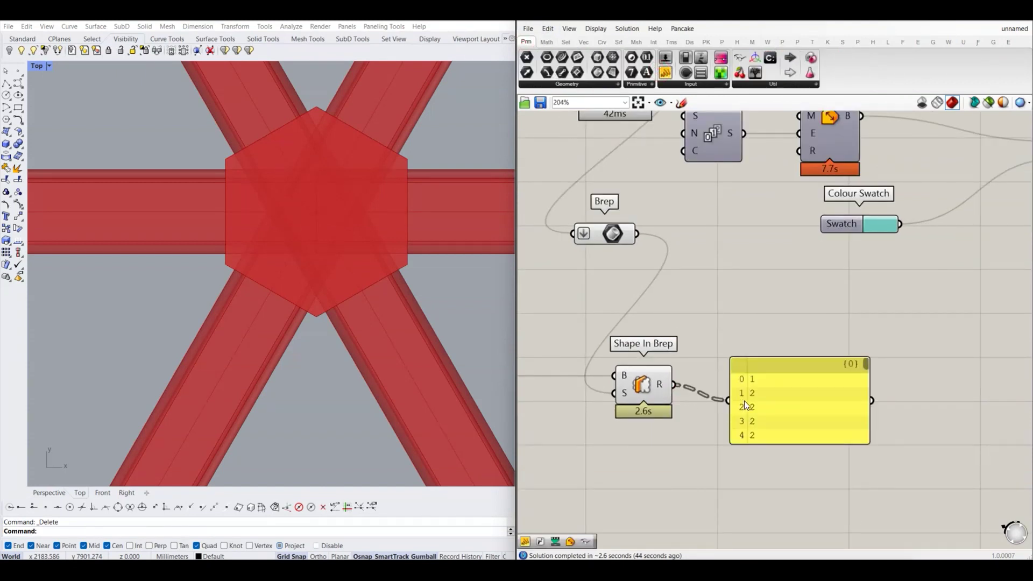
click(774, 415)
key(Delete)
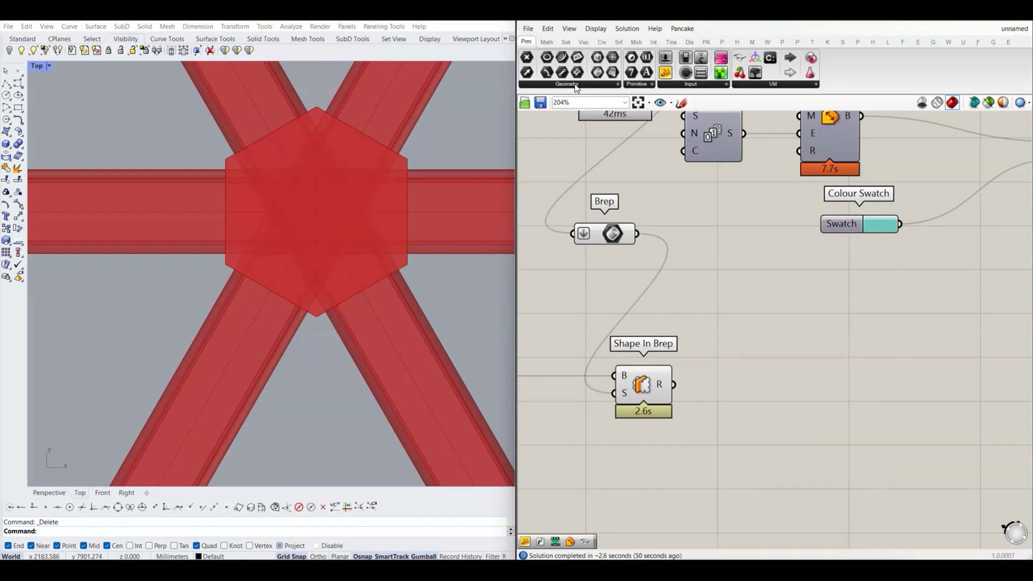
click(603, 42)
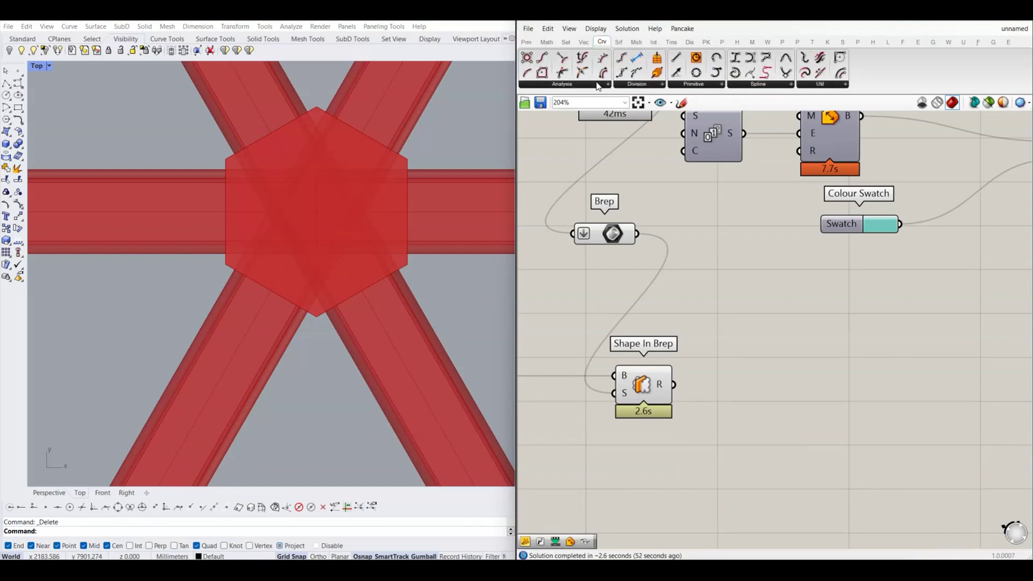
click(597, 84)
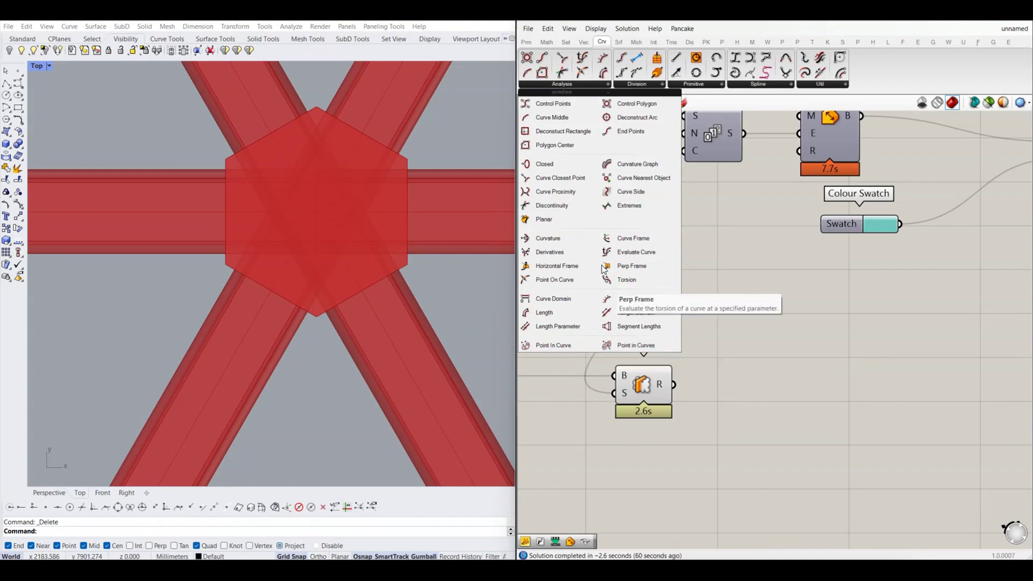
- Close the Curve Analysis list and switch to the Sets components
click(618, 41)
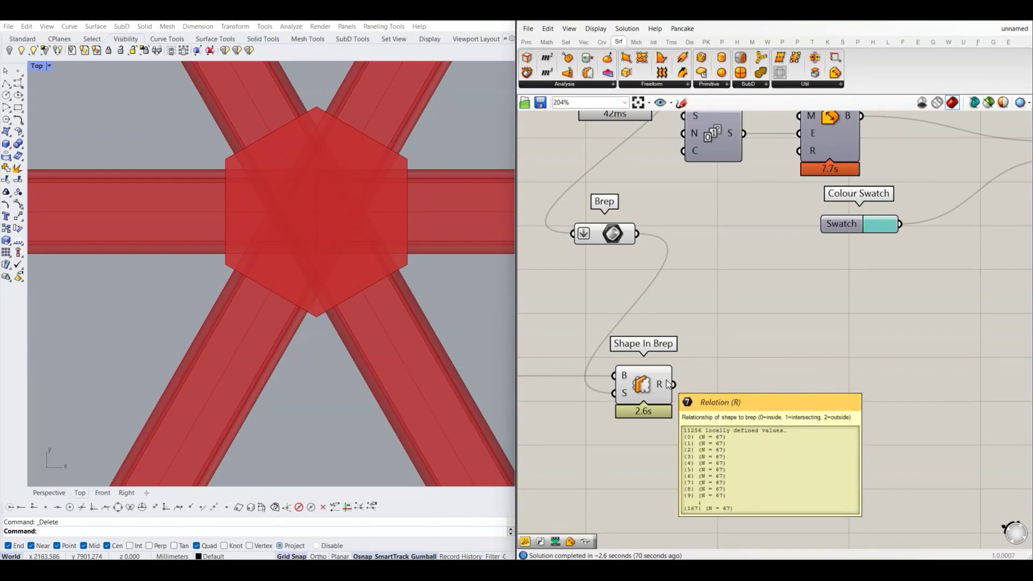
click(572, 43)
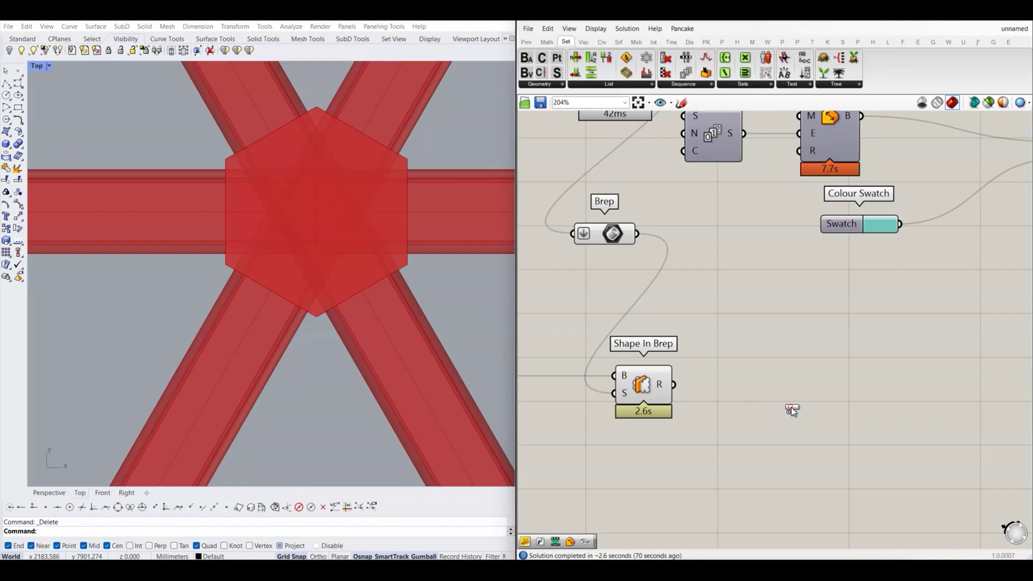
- Place a Sift Pattern with Shape In Brep's R wired to P and the Brep parameter to L
drag(627, 73, 790, 361)
scroll(765, 395, down, 1)
scroll(731, 338, up, 1)
mouse_move(692, 331)
mouse_down()
mouse_move(697, 349)
mouse_move(808, 357)
mouse_up()
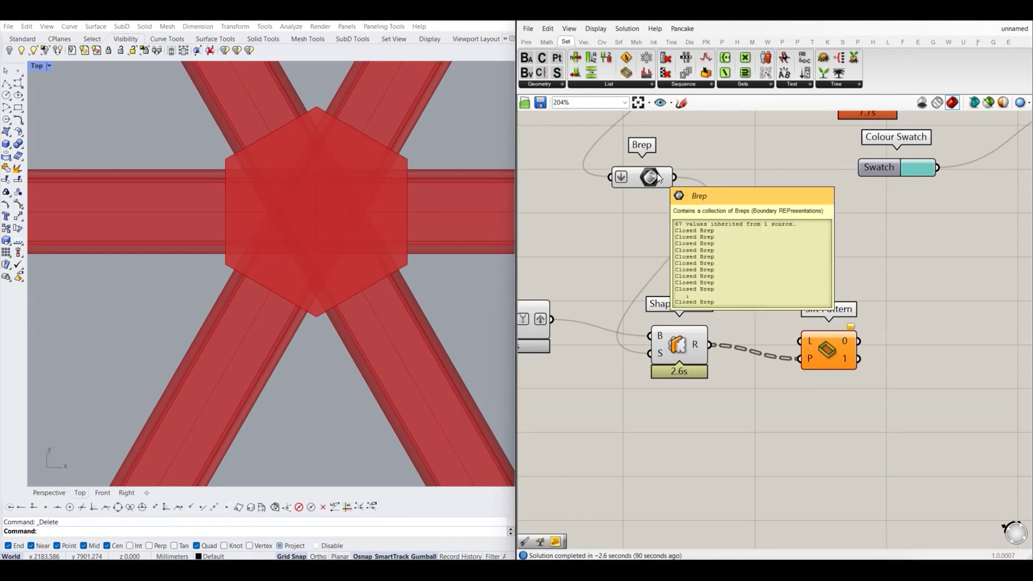
drag(673, 176, 799, 344)
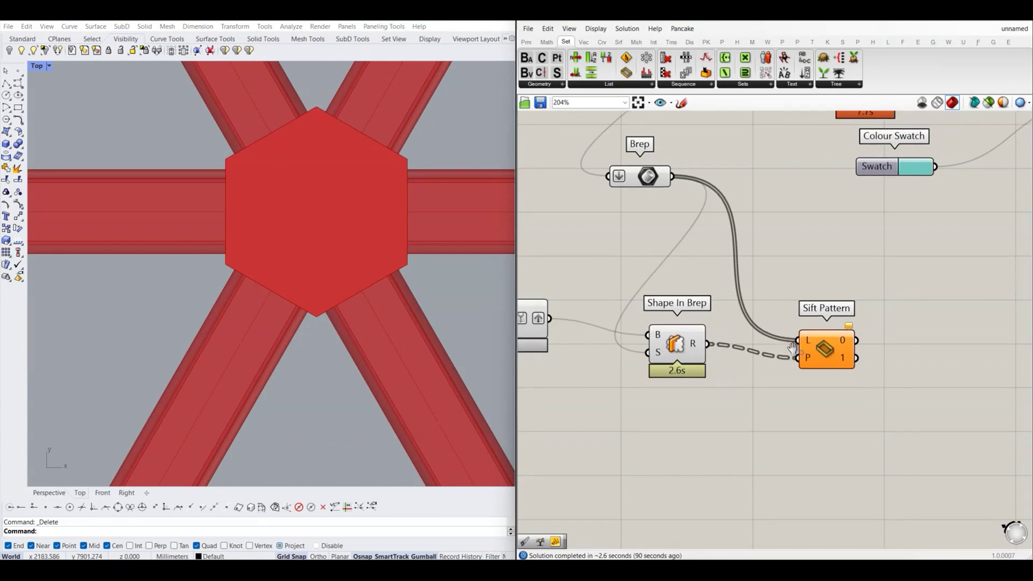
- Zoom in on Sift Pattern and add a third output, 2
scroll(748, 350, up, 3)
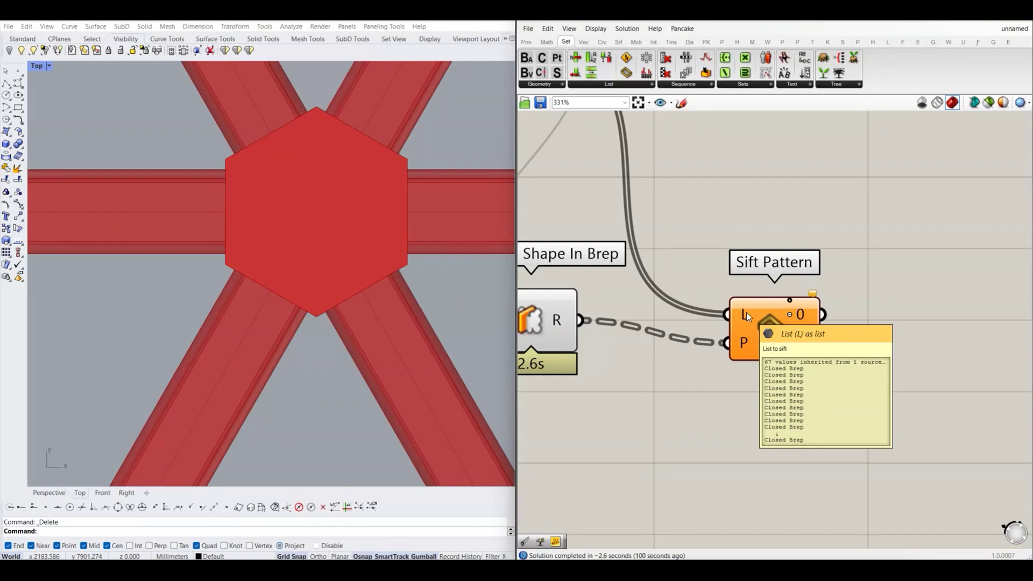
scroll(747, 312, down, 3)
mouse_move(754, 320)
right_down()
mouse_move(714, 302)
mouse_move(724, 316)
right_up()
scroll(714, 302, up, 2)
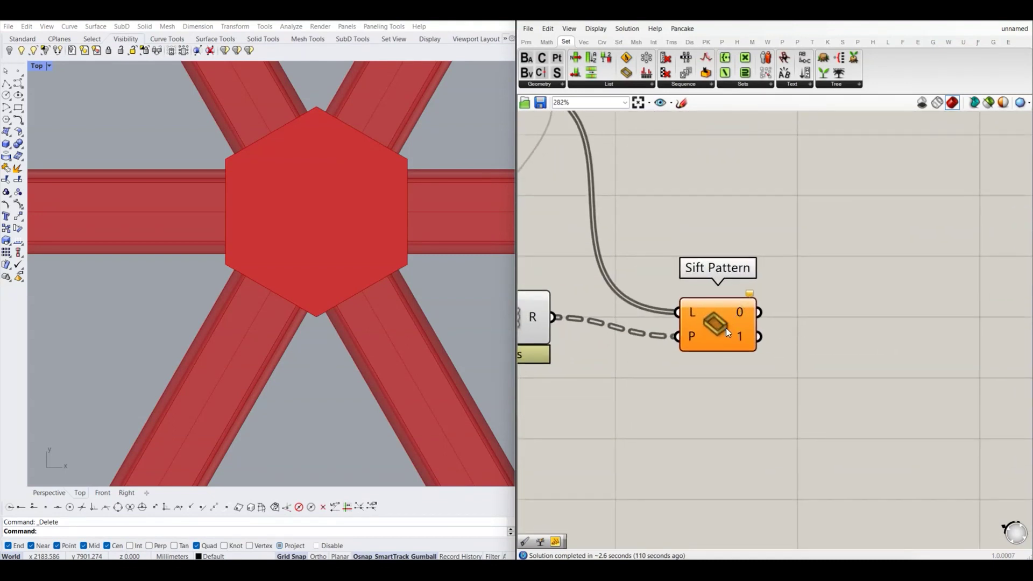
scroll(724, 328, up, 3)
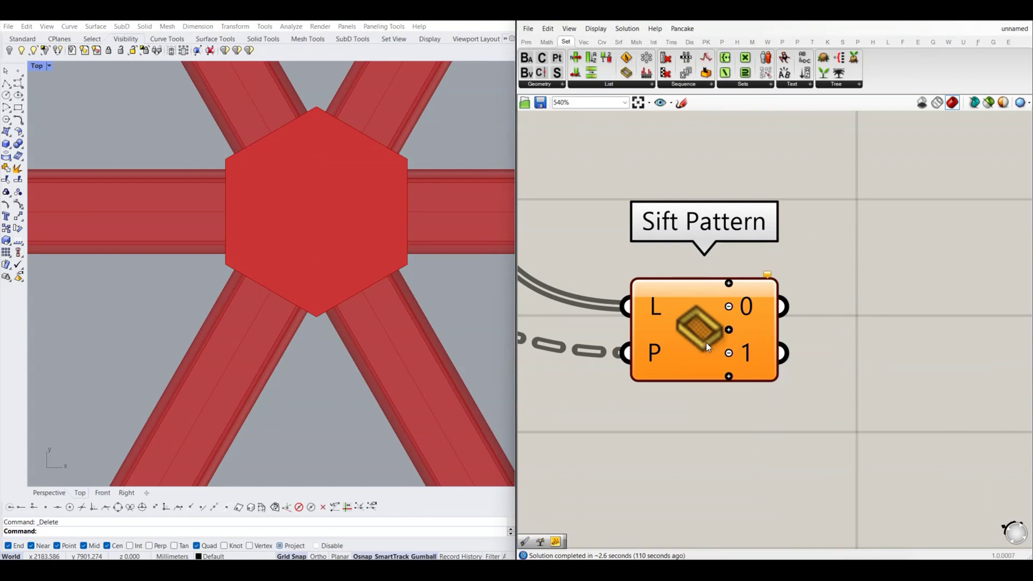
scroll(733, 377, up, 1)
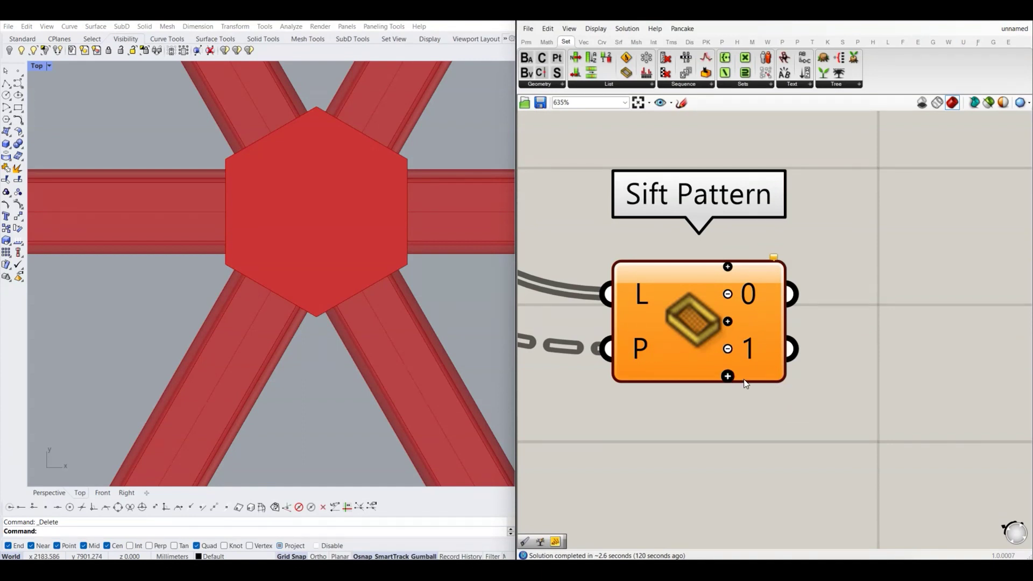
click(727, 376)
scroll(745, 368, down, 3)
scroll(751, 358, up, 1)
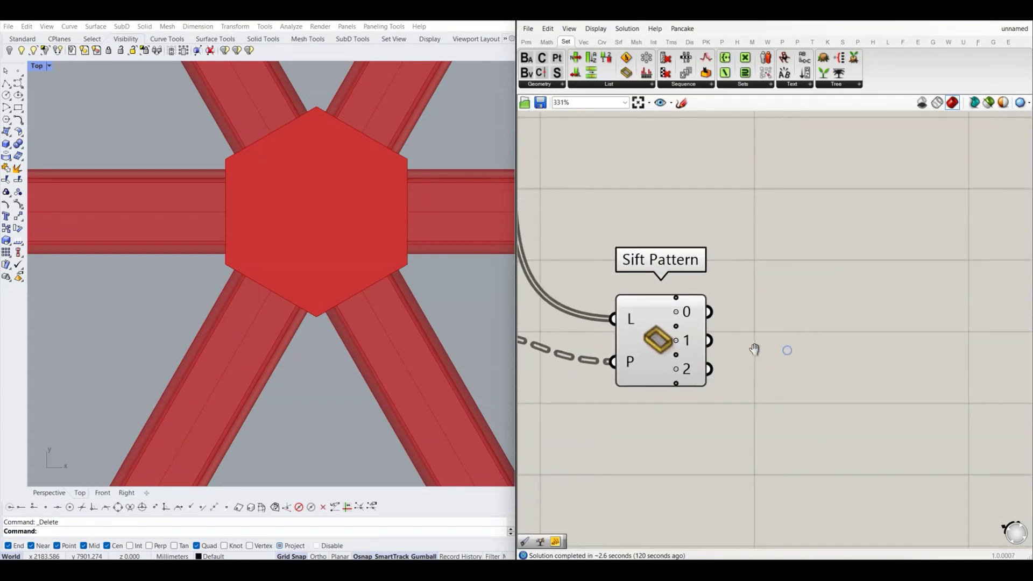
scroll(688, 375, down, 1)
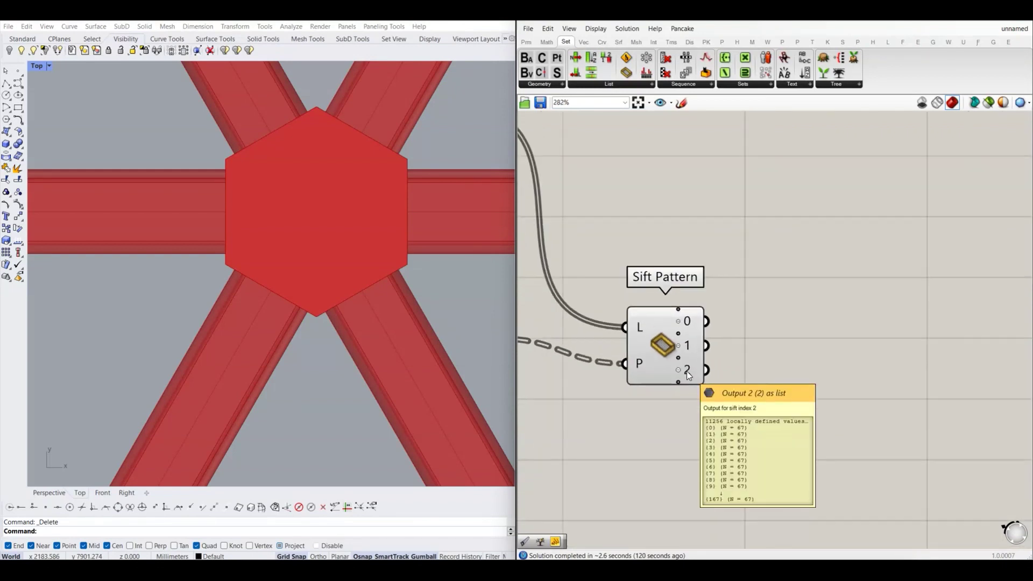
scroll(742, 353, down, 1)
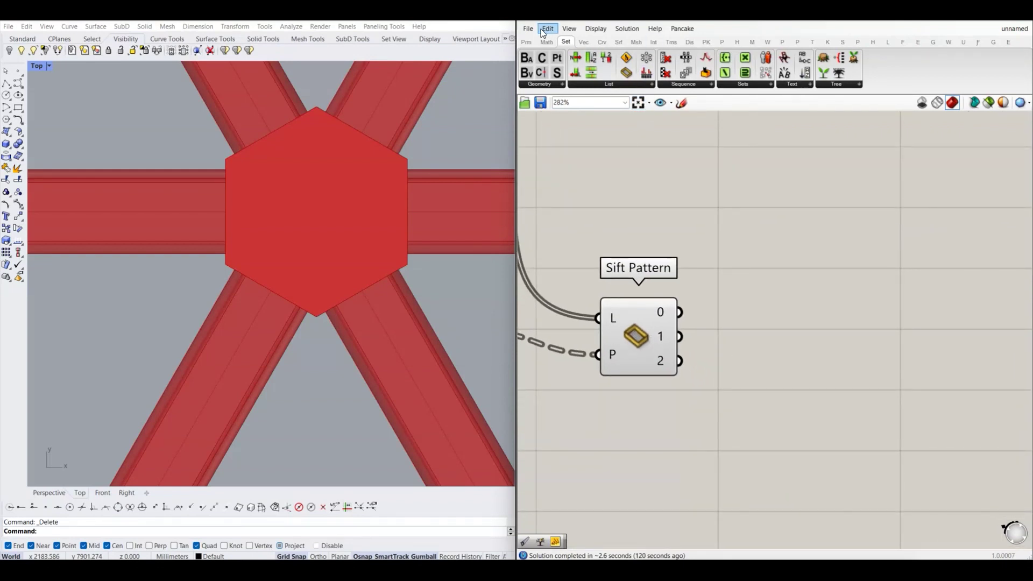
click(526, 42)
drag(667, 75, 856, 371)
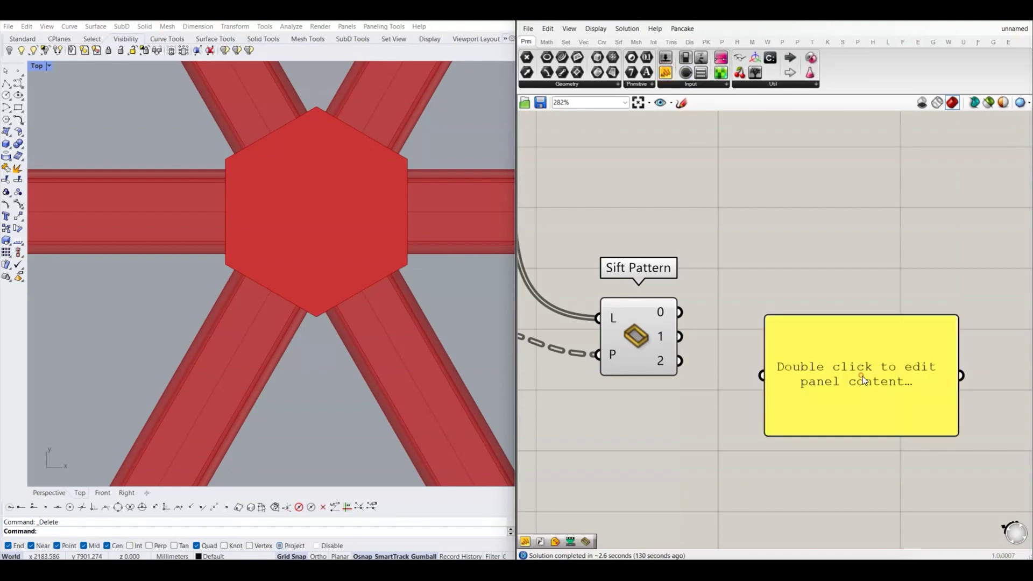
scroll(700, 360, down, 3)
mouse_move(653, 352)
mouse_down()
mouse_move(773, 388)
mouse_move(775, 360)
mouse_move(844, 472)
mouse_up()
click(814, 405)
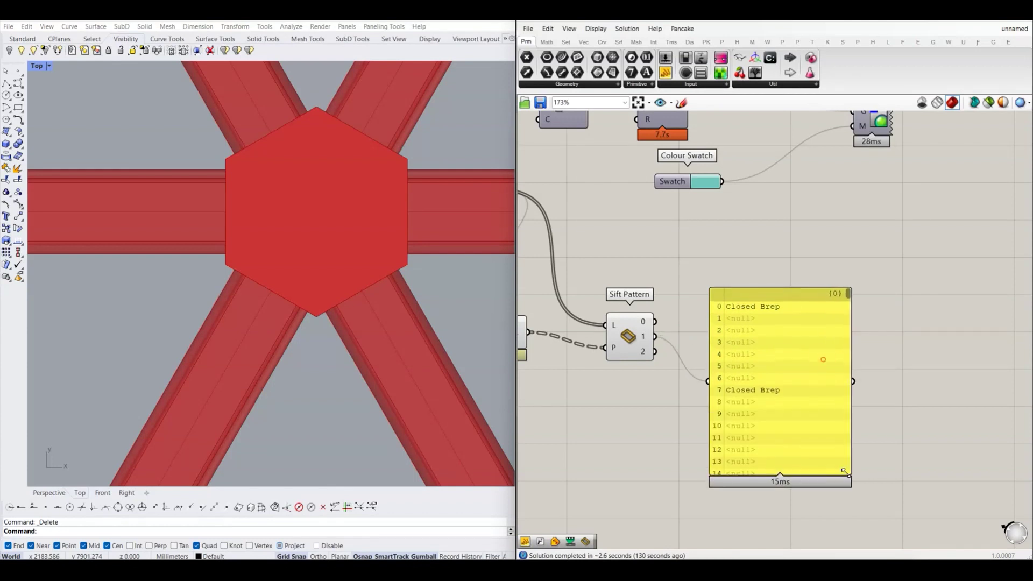
click(779, 363)
key(Delete)
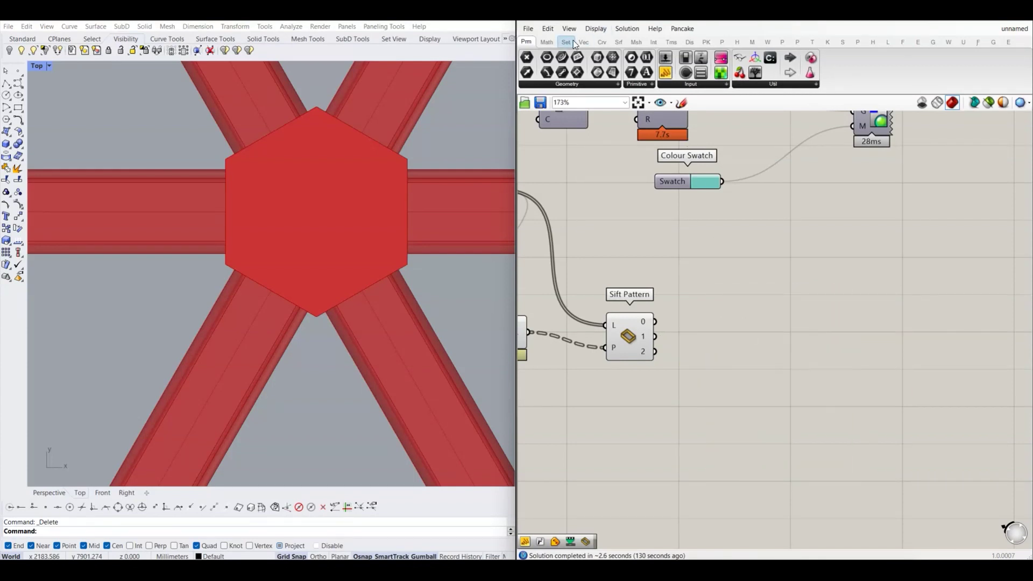
click(565, 42)
click(836, 84)
drag(846, 104, 731, 333)
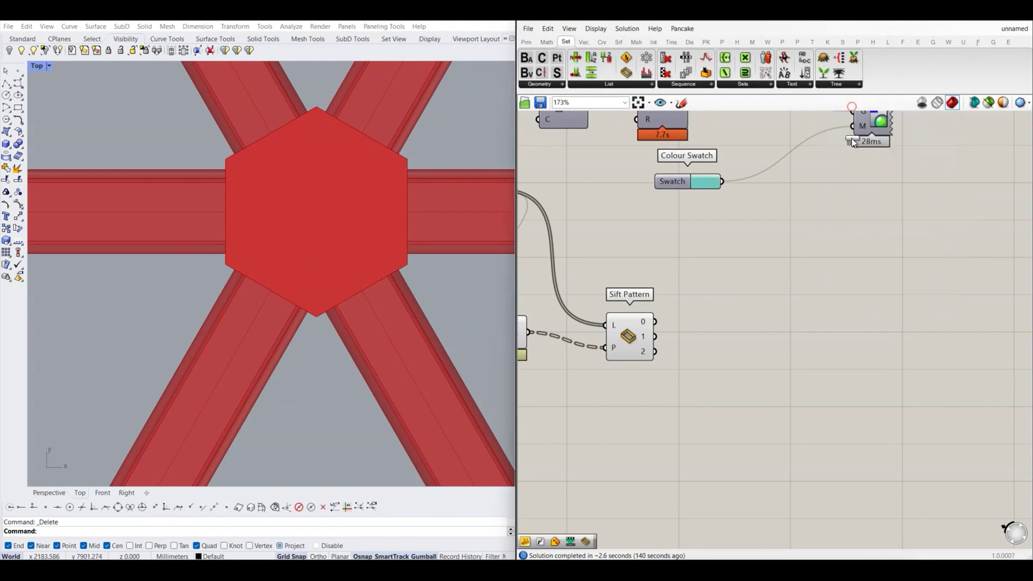
scroll(664, 344, up, 1)
mouse_move(654, 335)
mouse_down()
mouse_move(694, 334)
mouse_move(734, 356)
mouse_up()
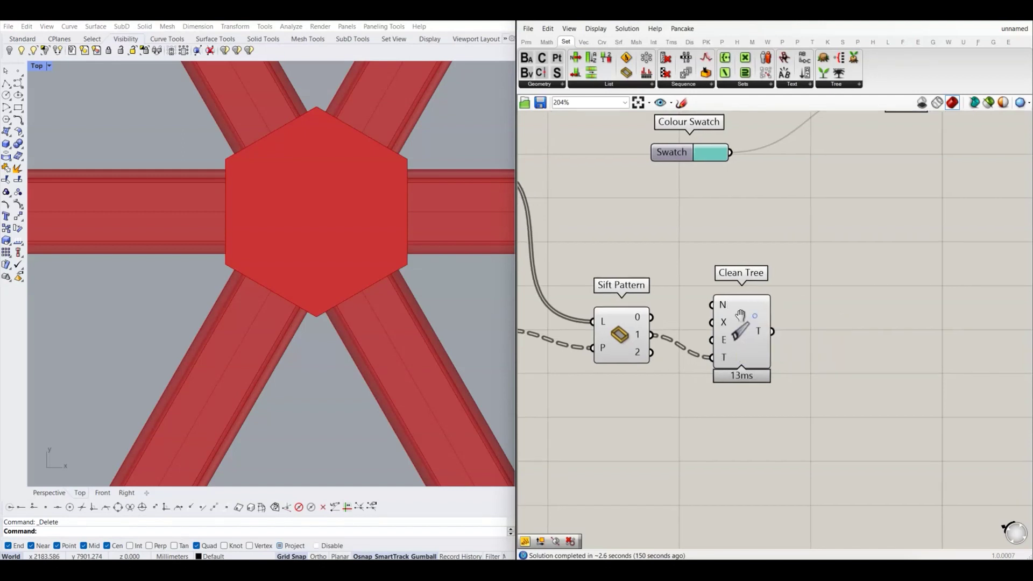
right_drag(728, 304, 701, 306)
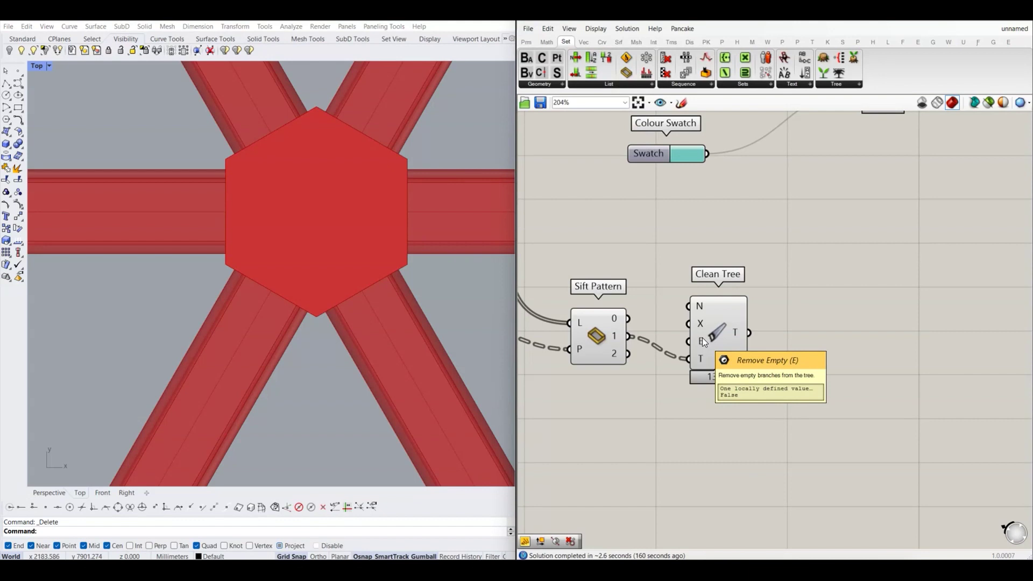
right_drag(744, 343, 713, 355)
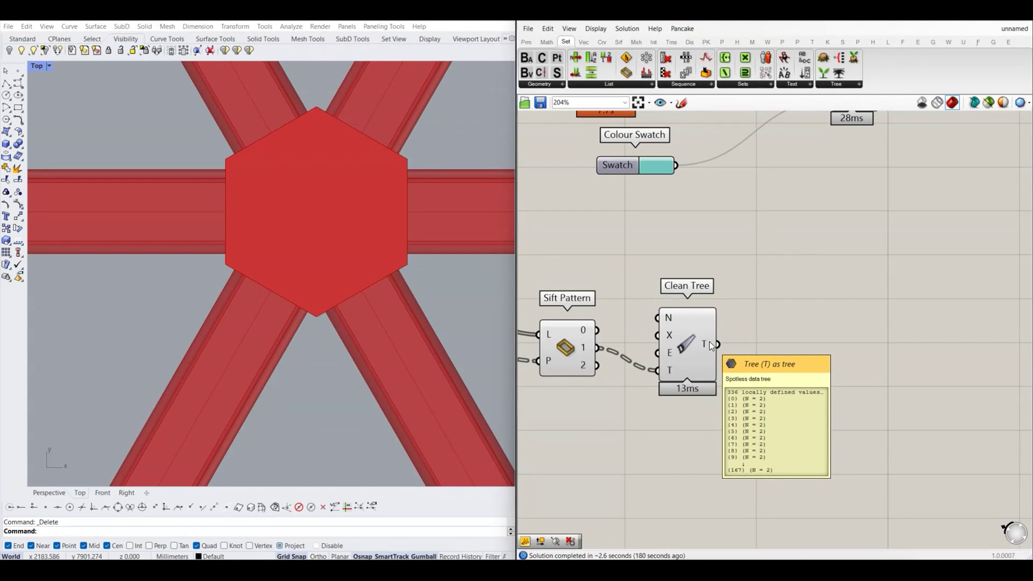
scroll(696, 318, down, 2)
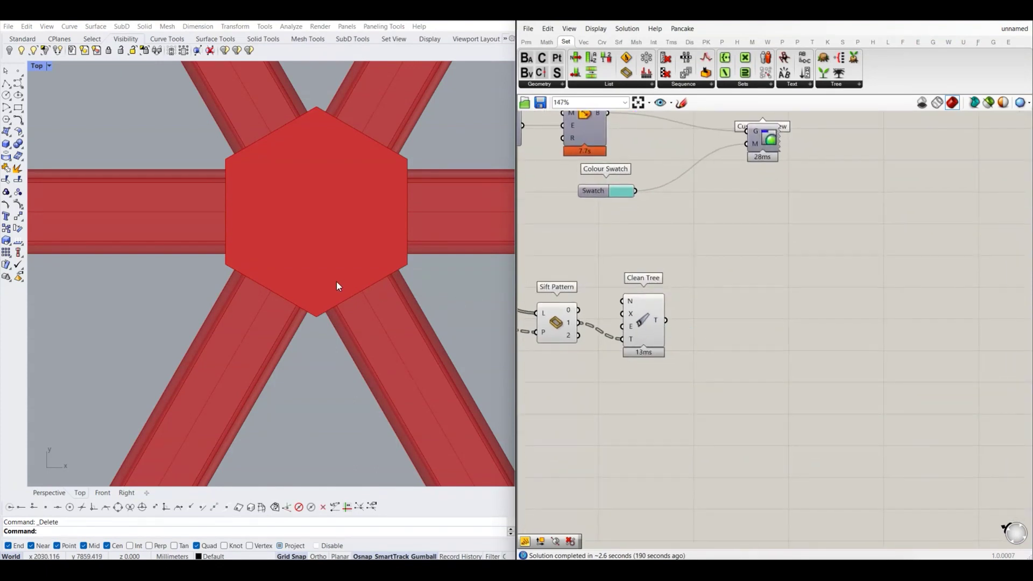
scroll(298, 253, down, 5)
scroll(298, 252, down, 3)
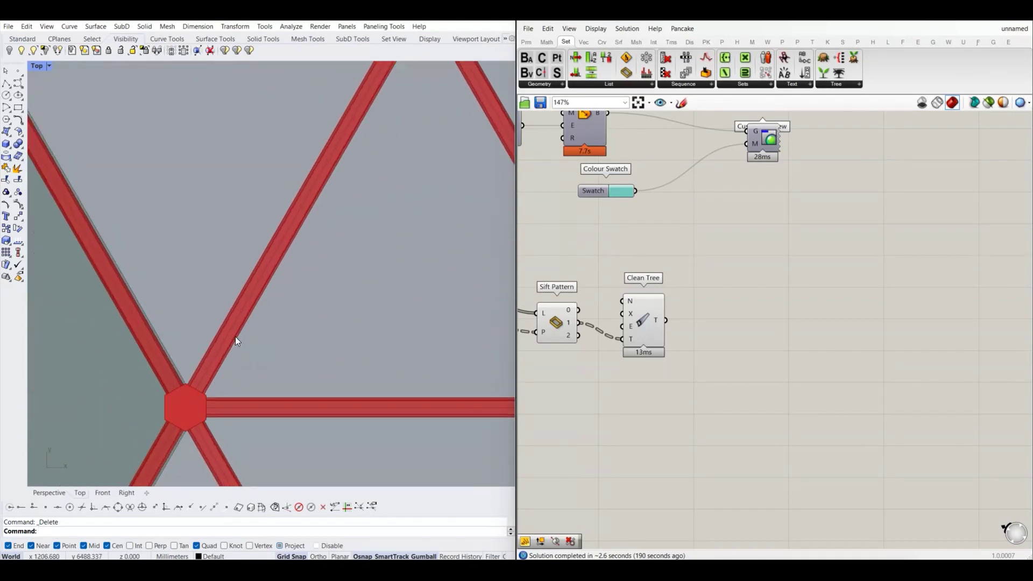
scroll(307, 213, up, 2)
scroll(293, 226, up, 2)
scroll(281, 244, up, 2)
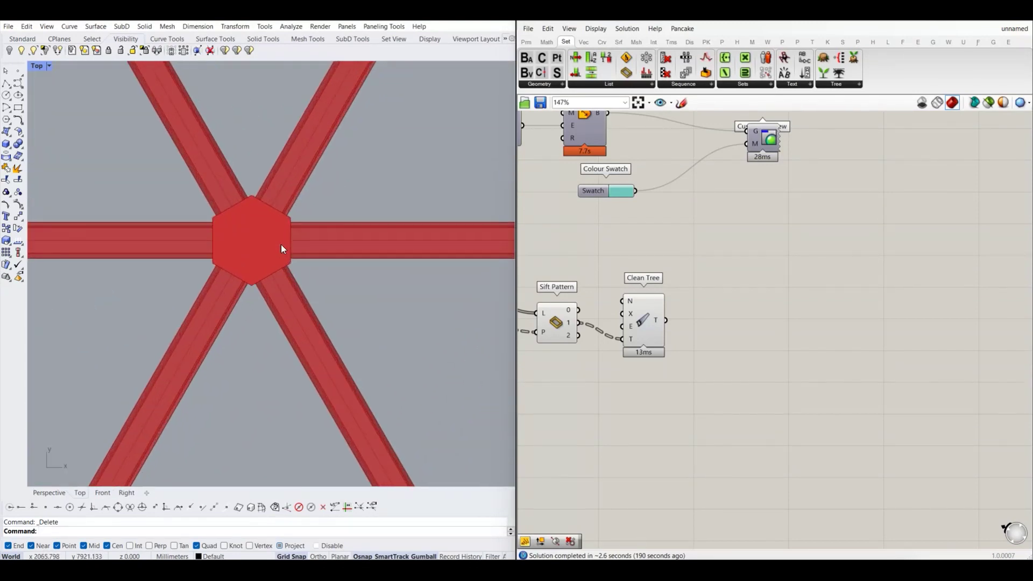
scroll(701, 337, down, 1)
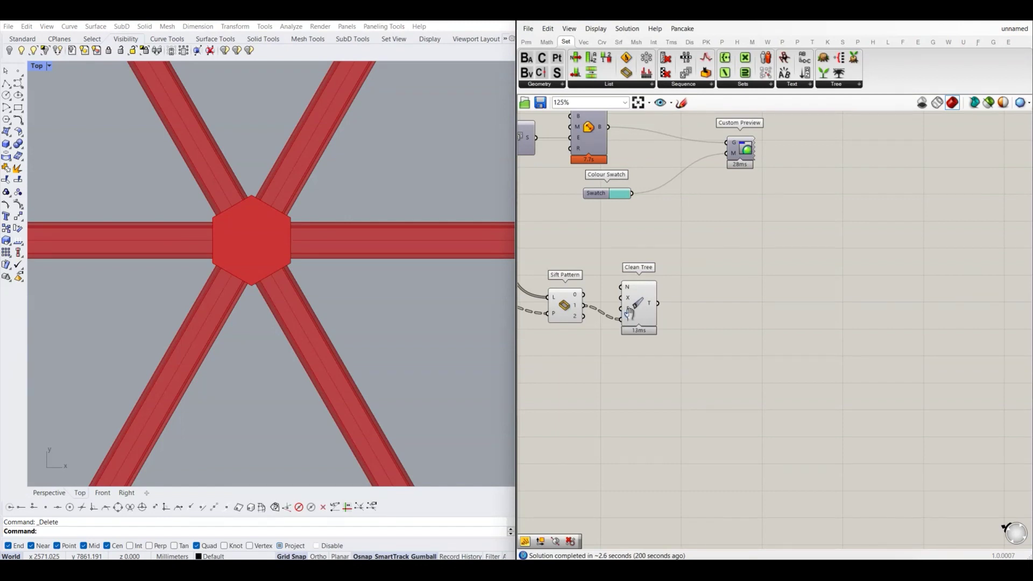
right_drag(692, 256, 667, 330)
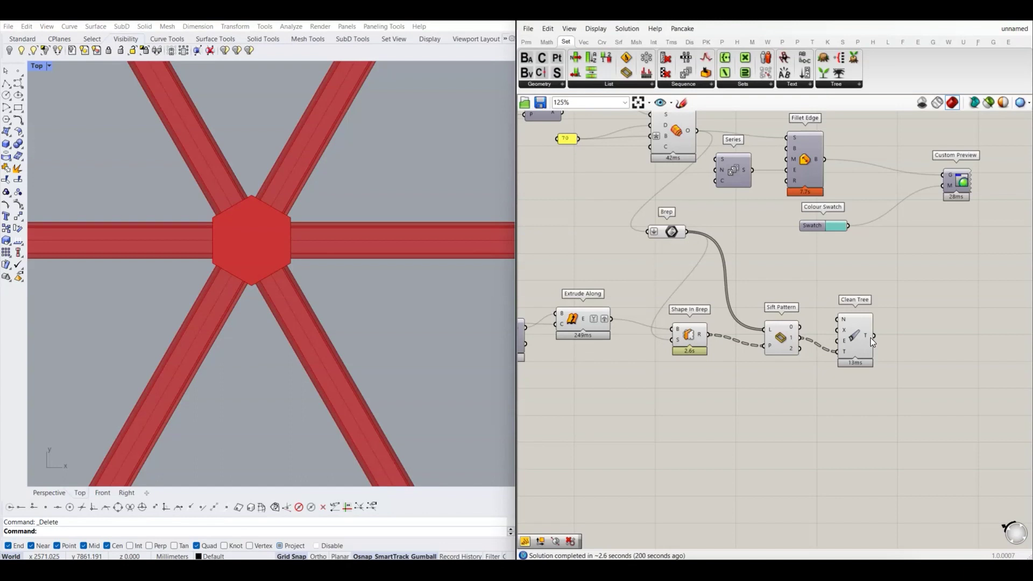
- Rearrange the canvas view to make room right of Clean Tree
right_drag(870, 338, 858, 335)
drag(884, 395, 619, 270)
click(910, 291)
mouse_move(871, 293)
right_down()
mouse_move(806, 301)
mouse_move(828, 310)
right_up()
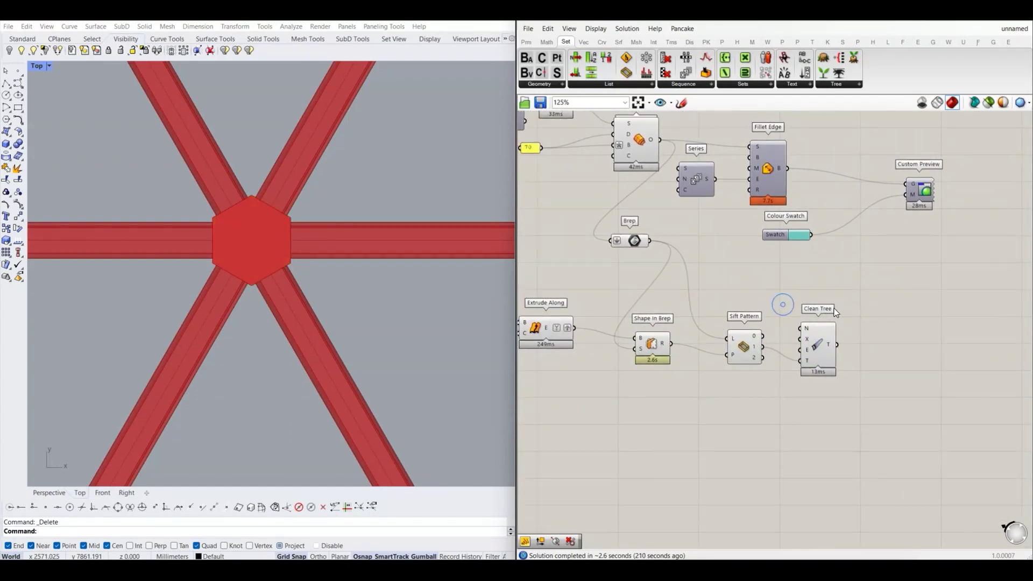
right_drag(886, 283, 822, 300)
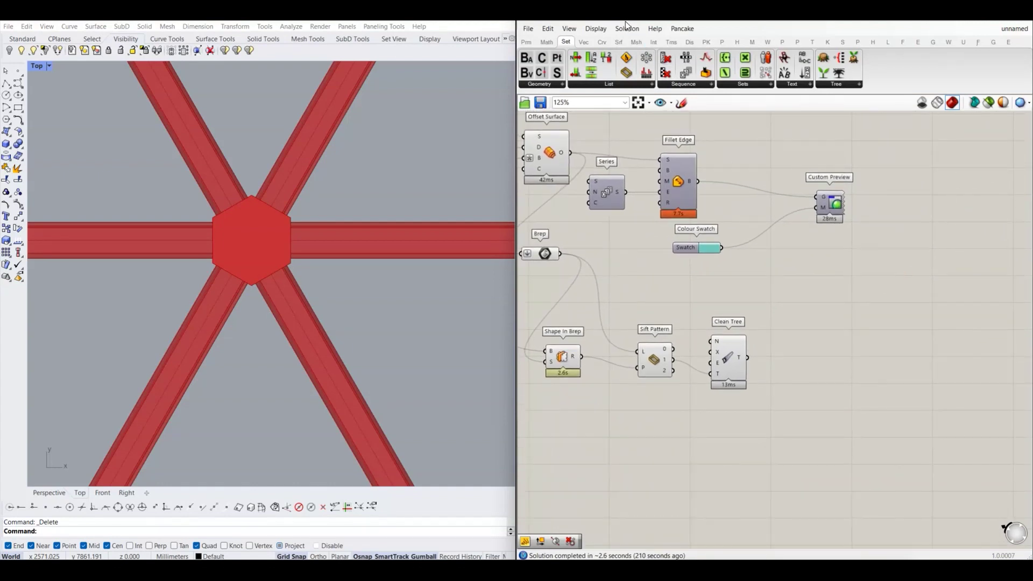
- Place a Solid Difference component from Intersect > Shape beside Clean Tree
click(619, 41)
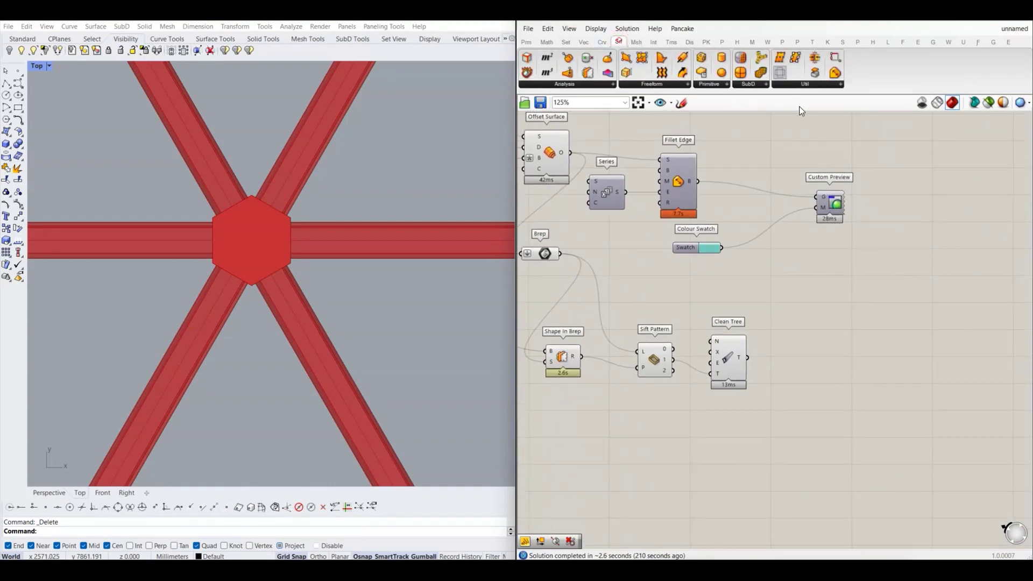
click(820, 85)
click(653, 42)
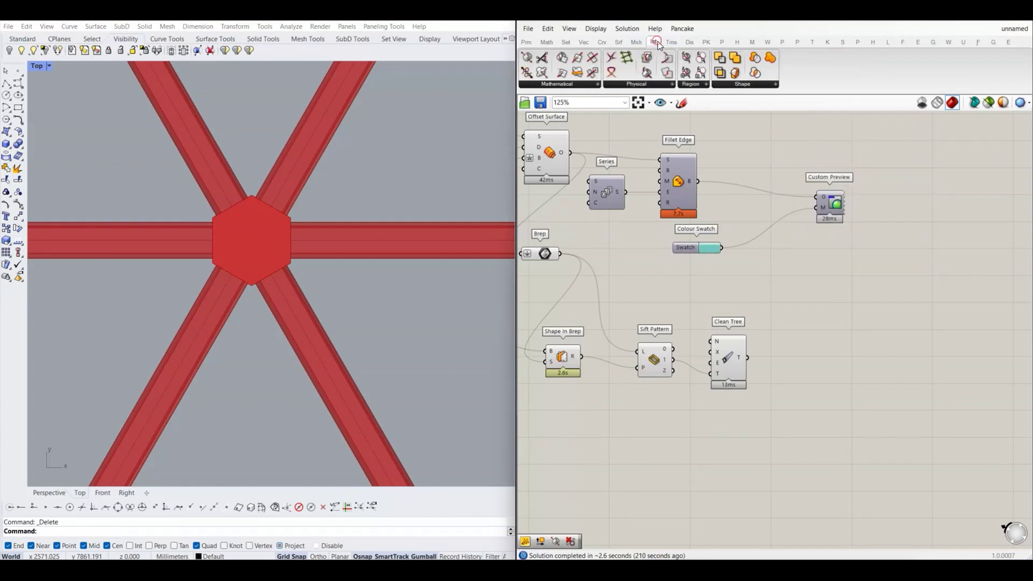
click(765, 85)
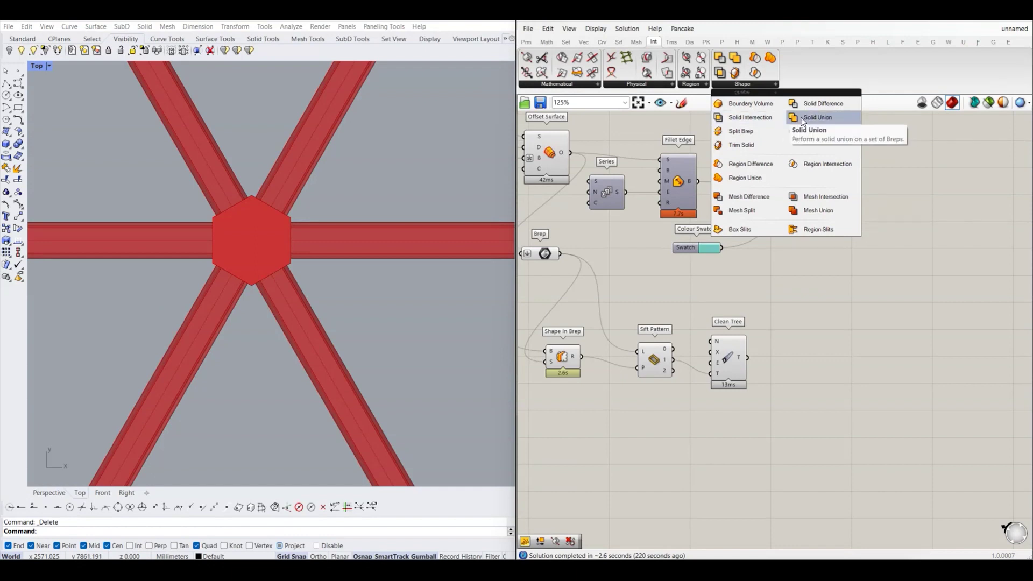
click(815, 105)
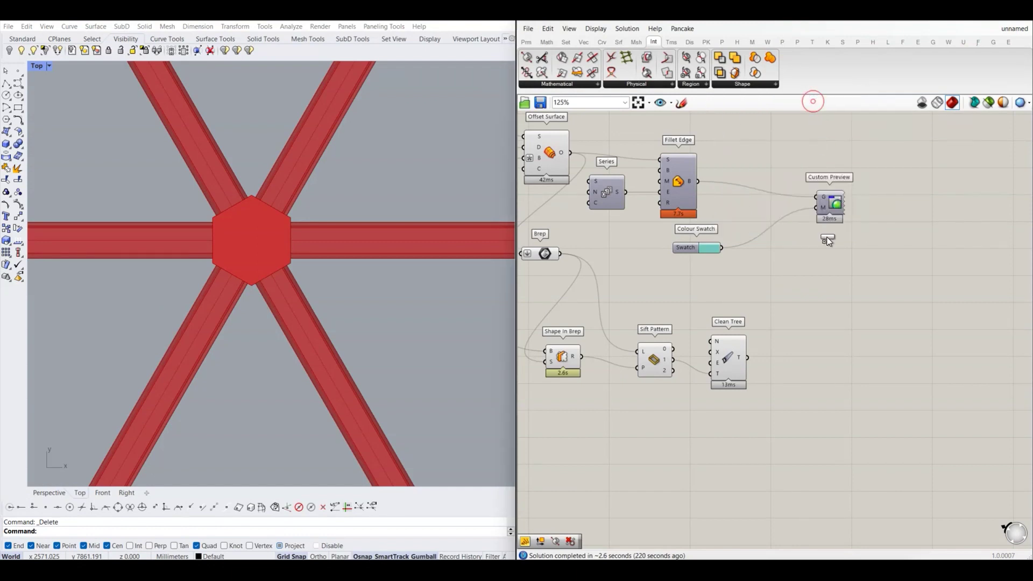
click(811, 350)
scroll(810, 334, down, 3)
scroll(810, 318, up, 5)
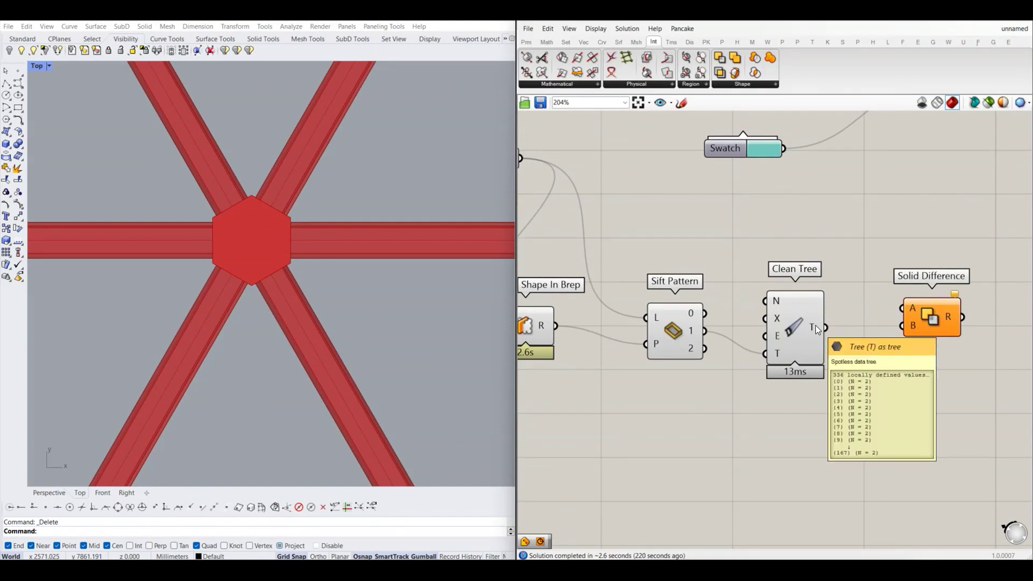
- Wire Extrude Along's E output into Solid Difference input A
scroll(817, 329, down, 5)
mouse_move(733, 304)
right_down()
mouse_move(762, 293)
mouse_move(646, 310)
right_up()
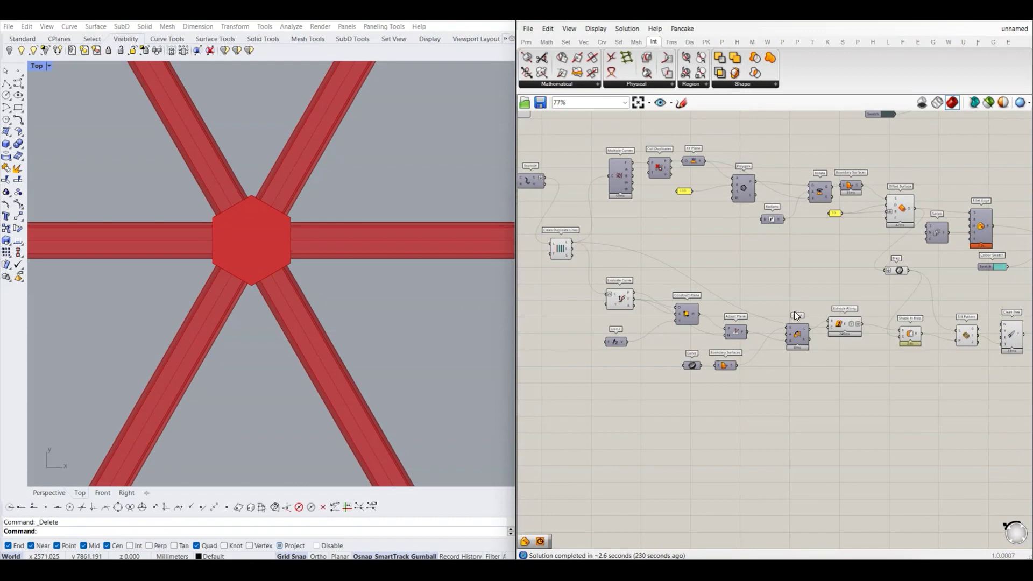
scroll(683, 318, up, 4)
mouse_move(677, 329)
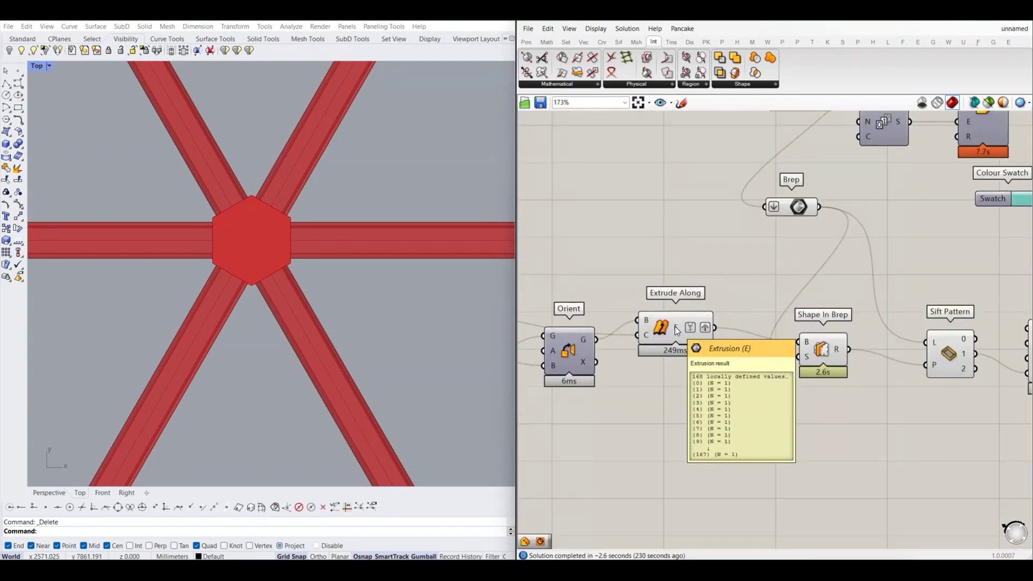
right_drag(674, 326, 621, 318)
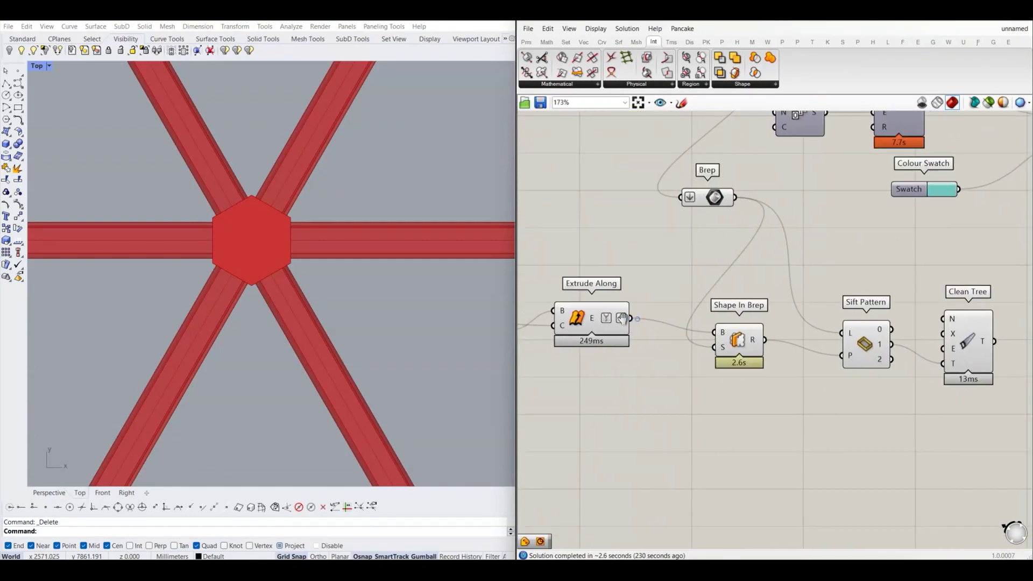
drag(630, 318, 793, 283)
- Wire Clean Tree's T output into Solid Difference input B
scroll(700, 302, down, 3)
scroll(793, 283, up, 2)
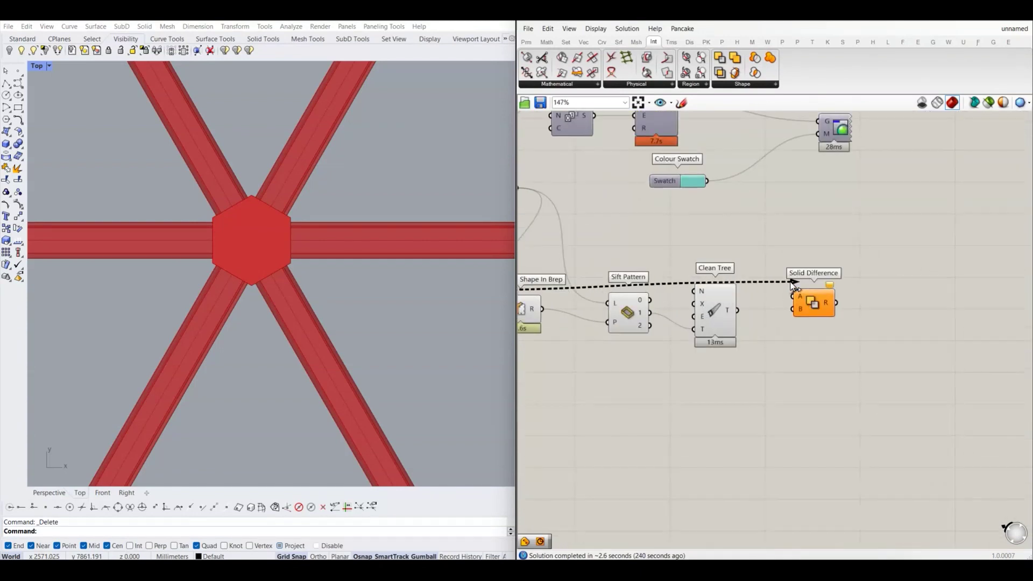
scroll(753, 301, up, 2)
scroll(694, 314, up, 2)
drag(699, 308, 822, 304)
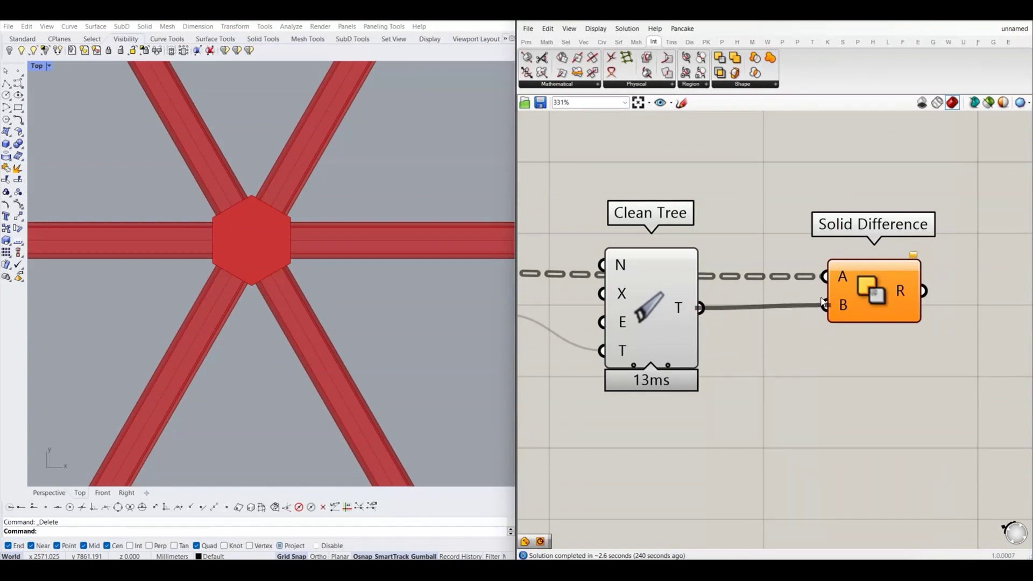
scroll(823, 303, down, 5)
scroll(780, 306, up, 1)
scroll(761, 314, up, 1)
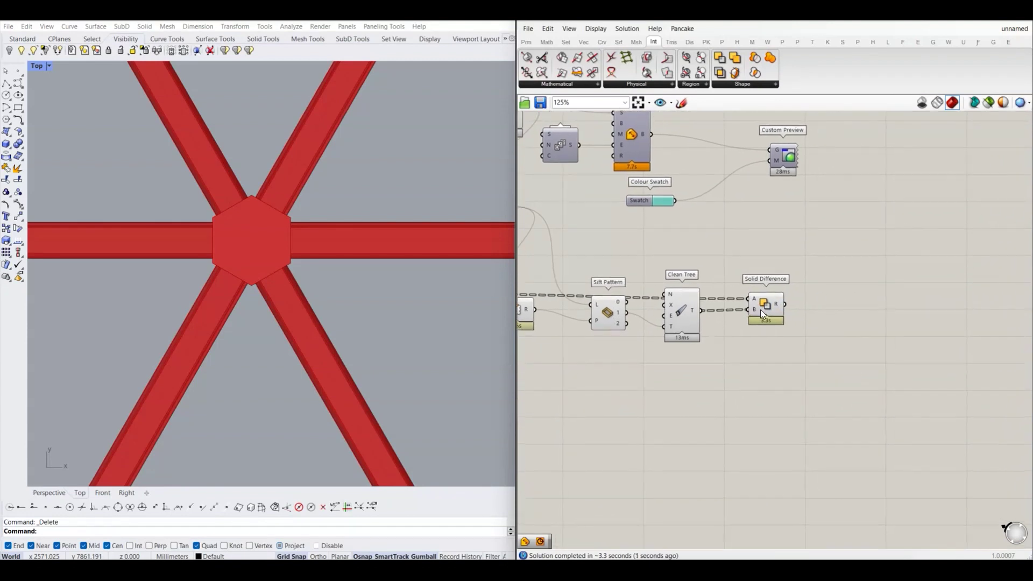
right_drag(762, 314, 756, 308)
scroll(741, 300, down, 2)
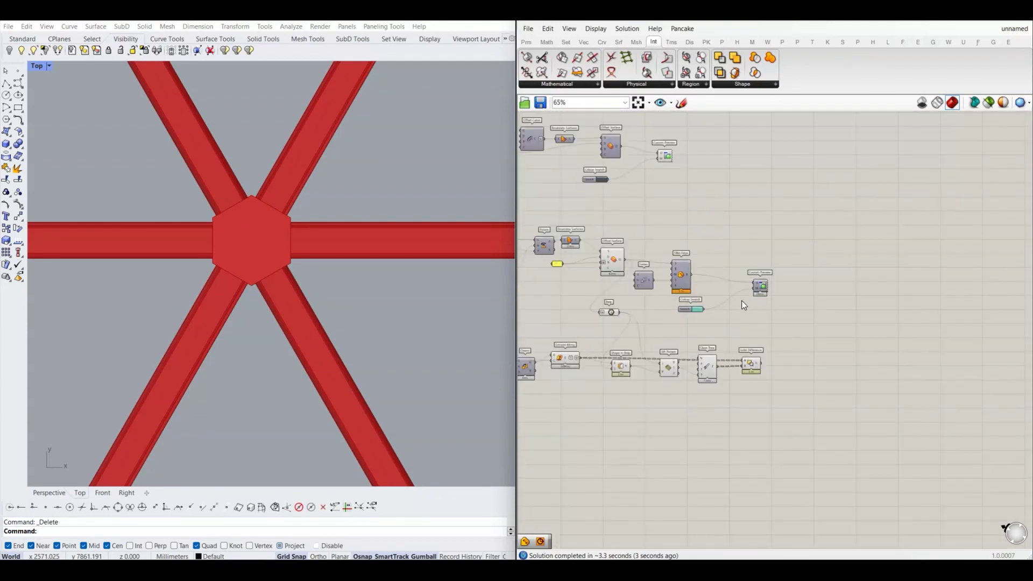
- Toggle the previews of the two Custom Preview components and Offset Surface
scroll(731, 219, up, 2)
right_click(702, 187)
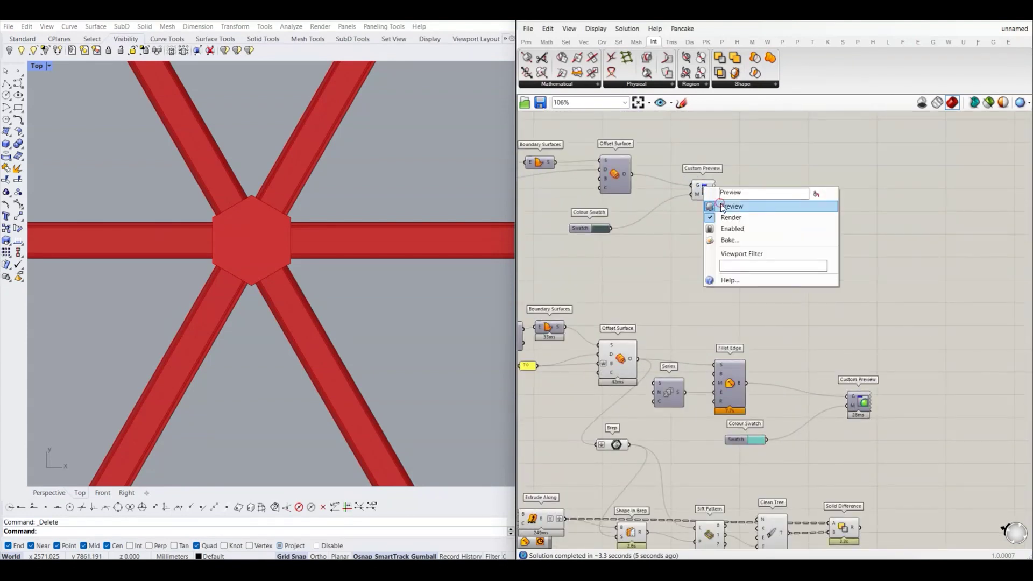
click(730, 206)
scroll(780, 285, down, 2)
scroll(779, 277, down, 2)
right_click(735, 178)
click(764, 194)
scroll(755, 194, up, 1)
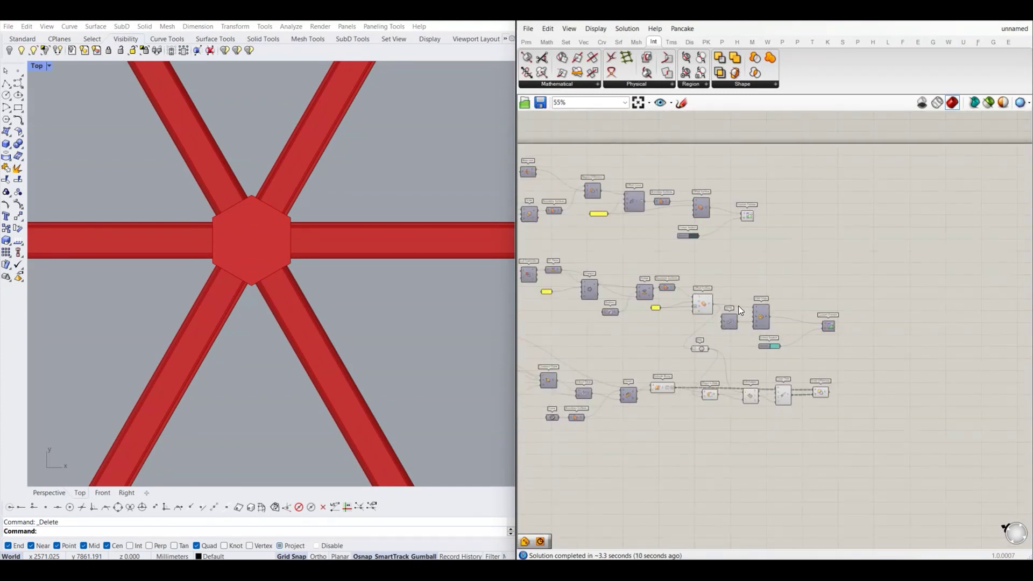
scroll(710, 310, up, 1)
right_click(701, 307)
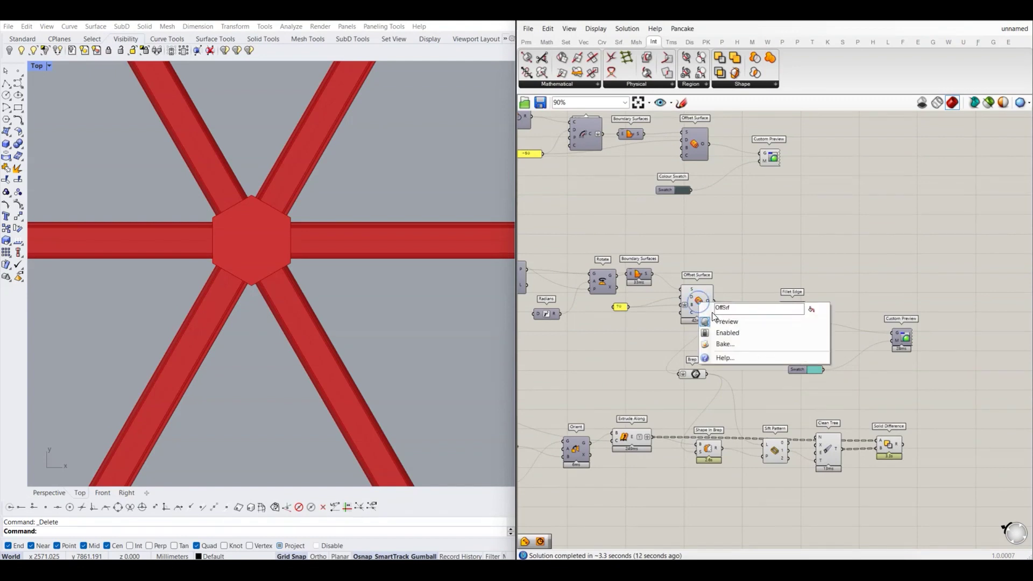
click(726, 320)
- Nudge the Brep parameter right and inspect Extrude Along's geometry
mouse_move(728, 300)
right_down()
mouse_move(740, 276)
mouse_move(740, 306)
right_up()
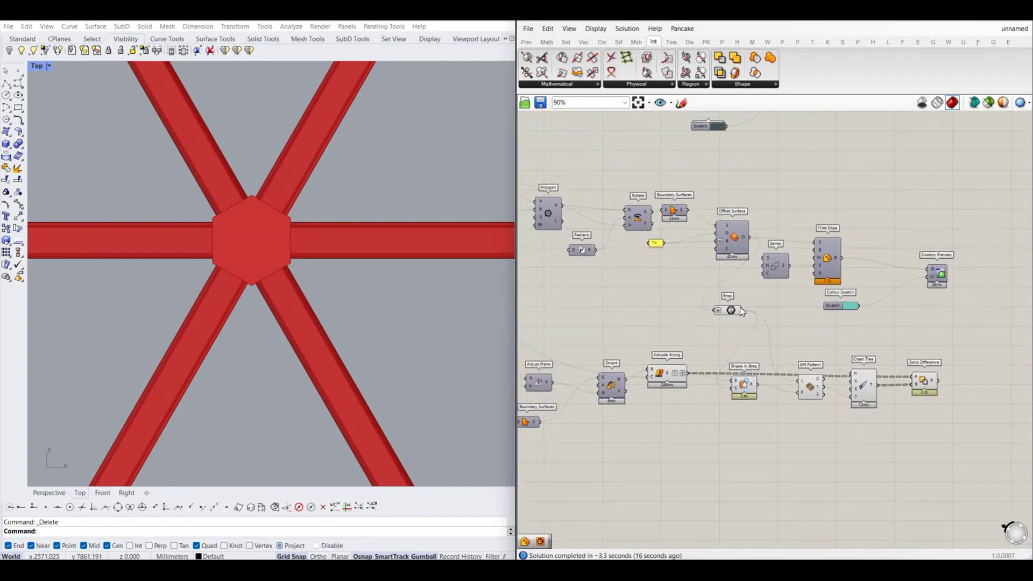
right_click(733, 314)
drag(730, 310, 757, 310)
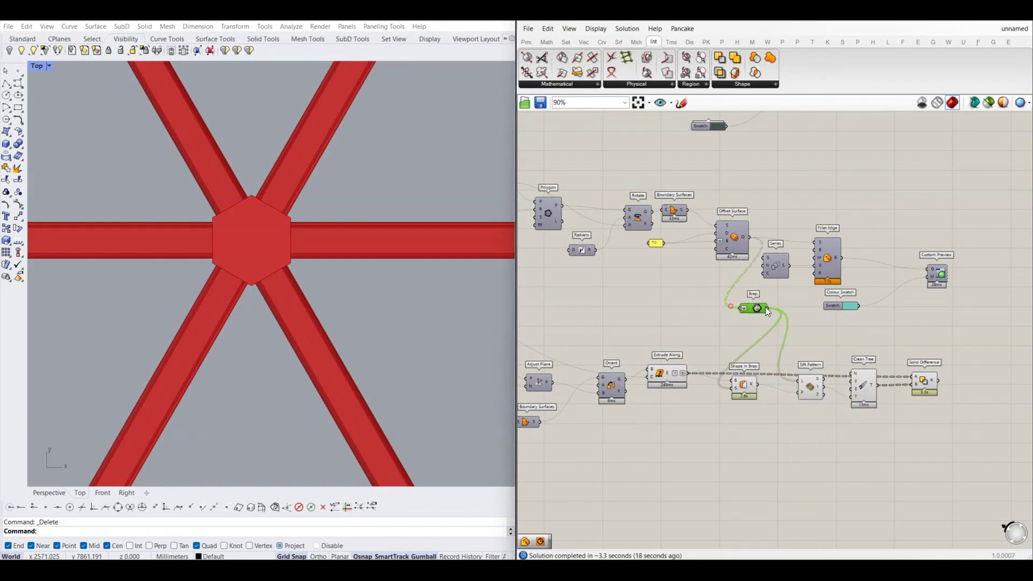
right_drag(799, 342, 797, 304)
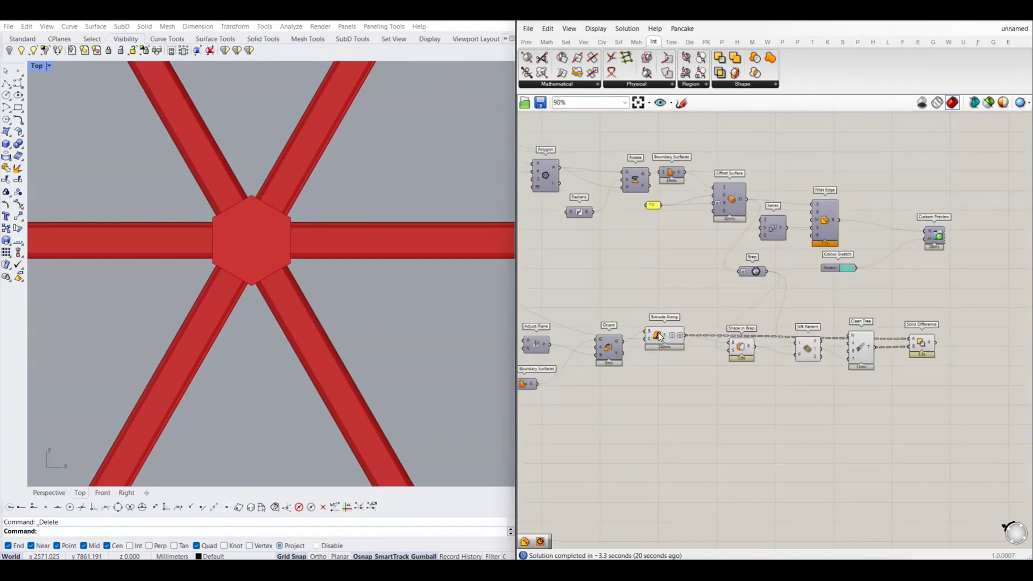
click(659, 335)
click(676, 292)
right_drag(672, 335, 640, 329)
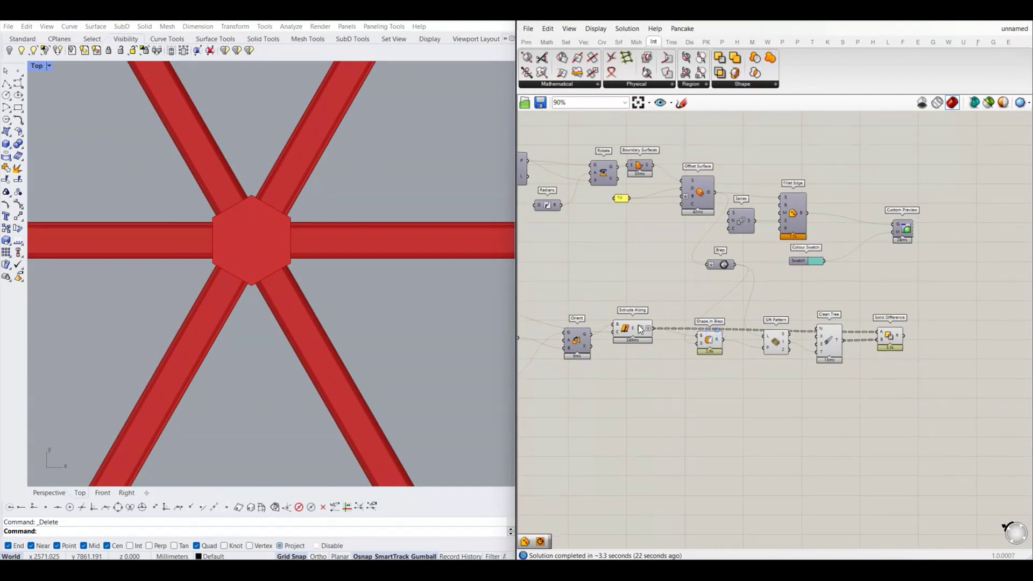
- Turn off previews for Extrude Along through Clean Tree and check the Solid Difference result
right_click(624, 330)
drag(594, 284, 851, 390)
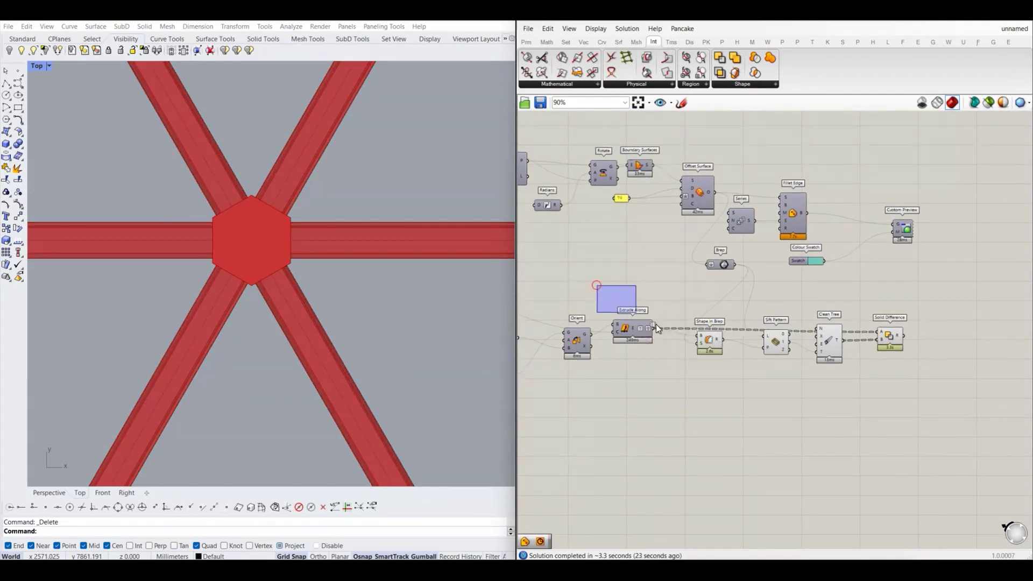
right_click(851, 391)
click(879, 408)
scroll(836, 366, up, 3)
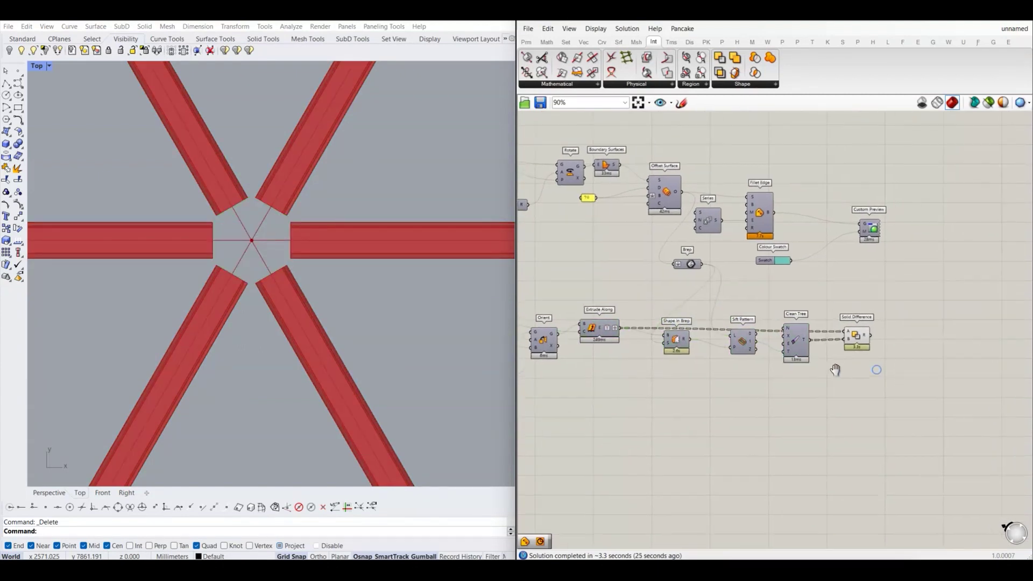
click(843, 342)
click(877, 383)
scroll(257, 229, up, 3)
scroll(257, 234, down, 2)
scroll(878, 239, down, 4)
scroll(855, 214, up, 3)
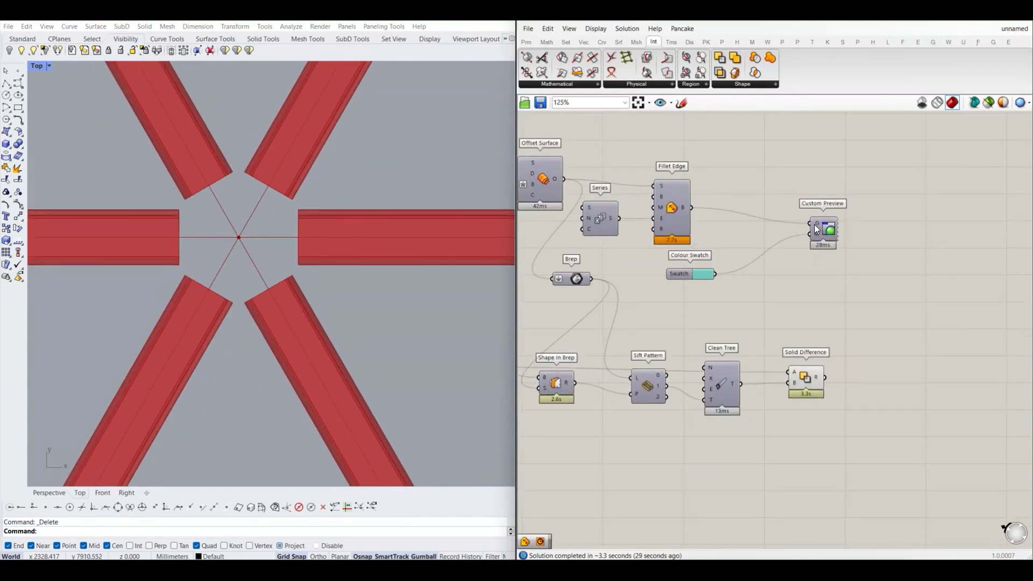
- Re-enable Preview on the Custom Preview so cyan hexagon nodes reappear at every grid joint
right_click(826, 229)
click(844, 243)
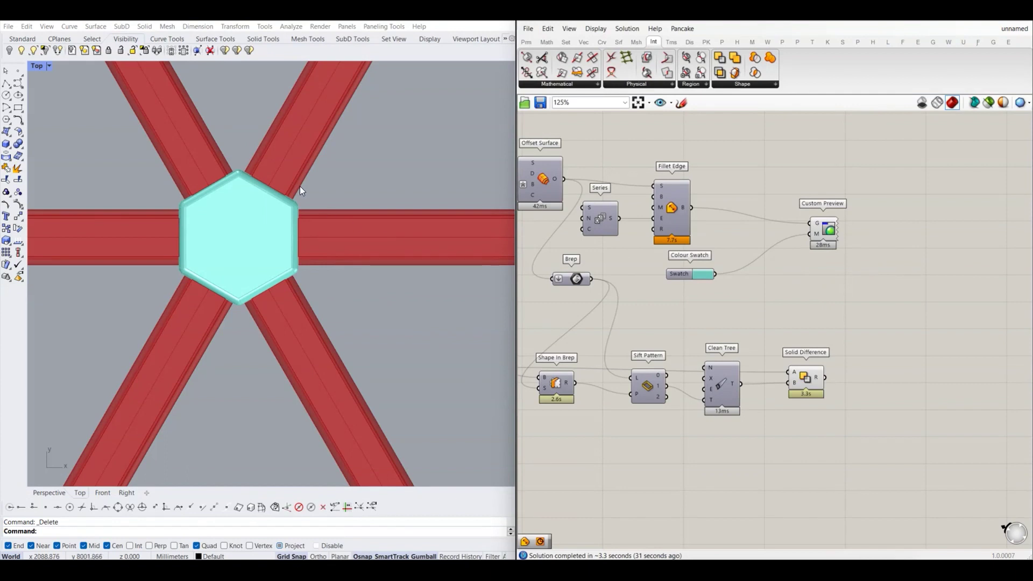
scroll(290, 194, up, 3)
scroll(282, 200, down, 3)
scroll(281, 212, down, 3)
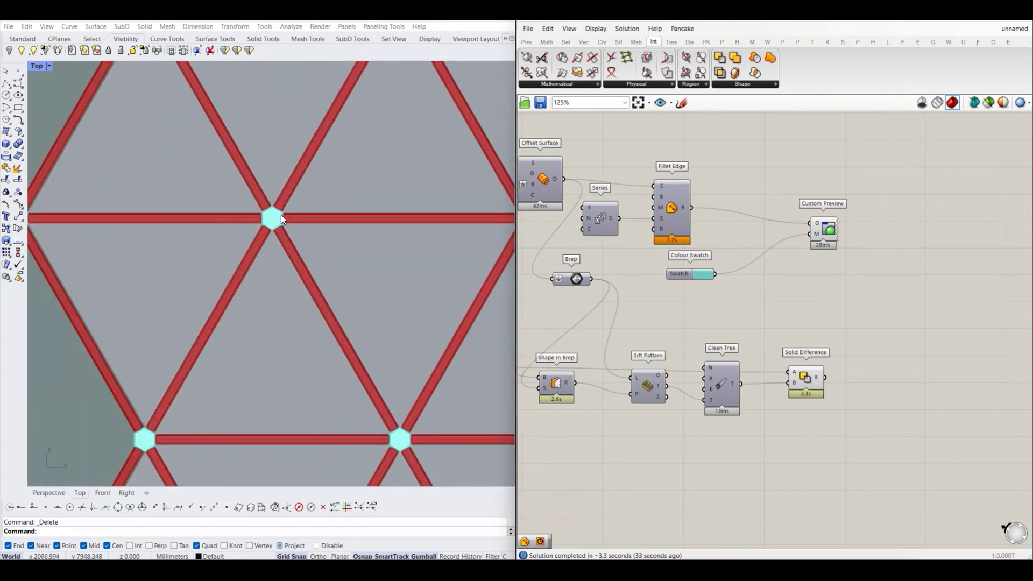
scroll(281, 215, down, 2)
right_drag(325, 232, 321, 230)
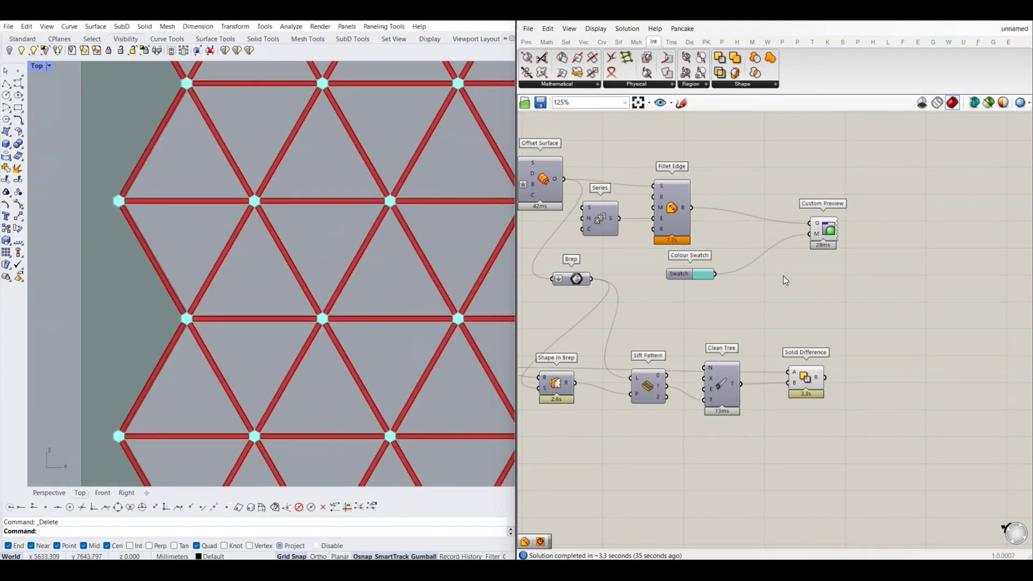
scroll(857, 295, down, 2)
click(724, 278)
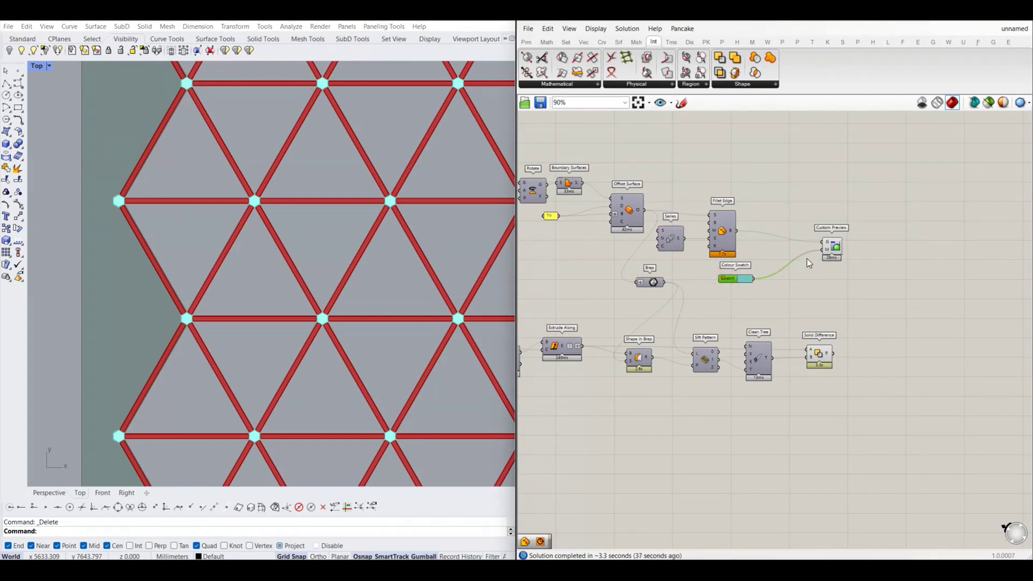
scroll(808, 263, up, 3)
- Duplicate the Custom Preview and Colour Swatch, feeding the Solid Difference result into the copy
shift+click(846, 245)
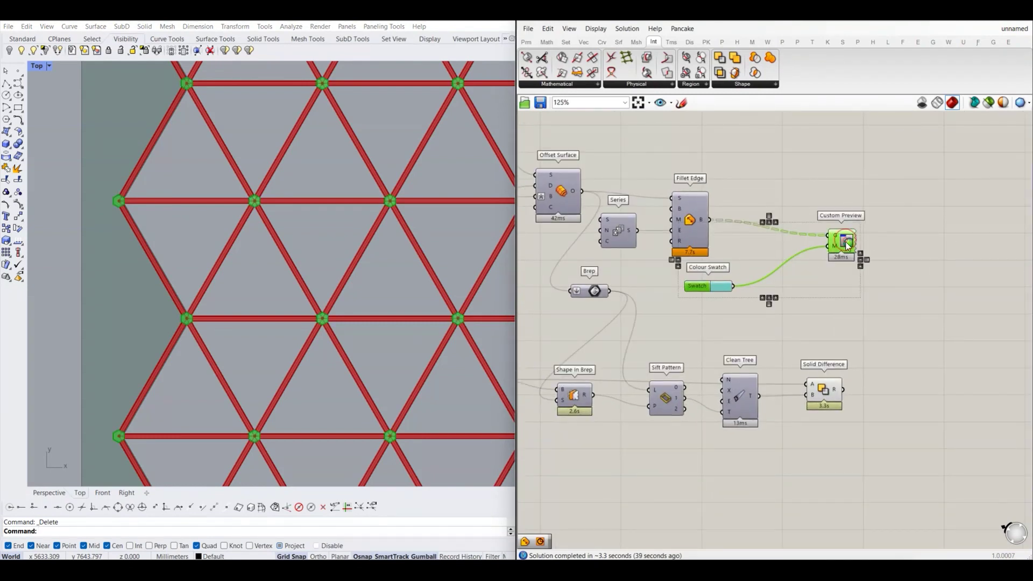
alt+drag(846, 245, 948, 419)
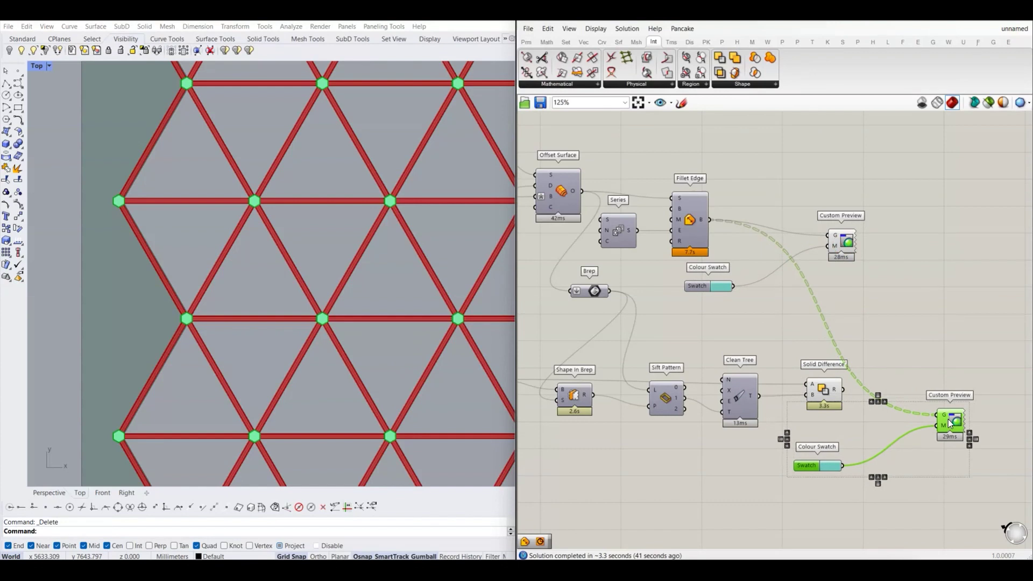
scroll(752, 316, up, 2)
scroll(726, 303, up, 1)
drag(708, 291, 834, 322)
right_drag(742, 334, 752, 312)
- Set the new swatch colour to a dark teal and accept it
click(692, 349)
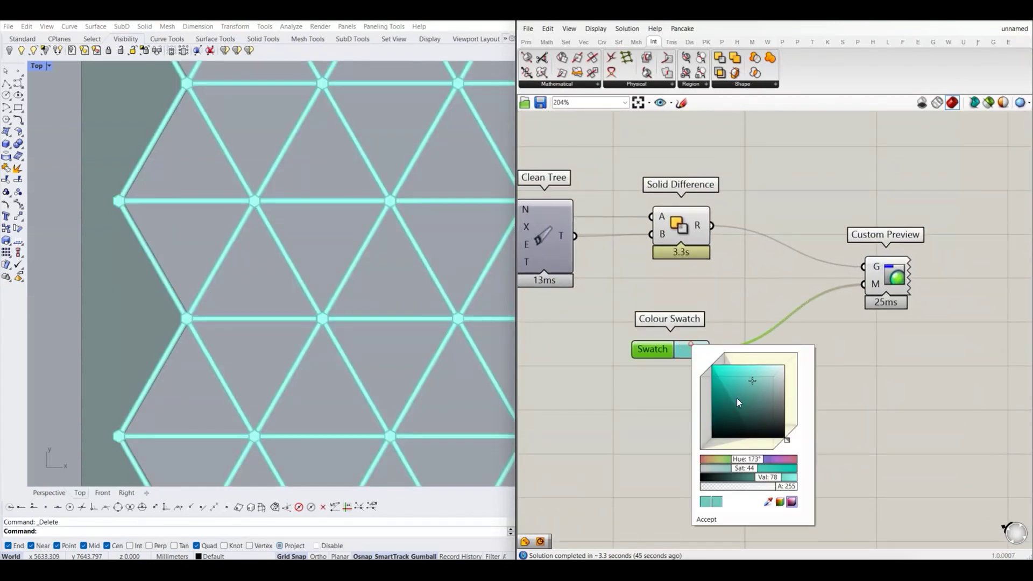
drag(743, 388, 745, 406)
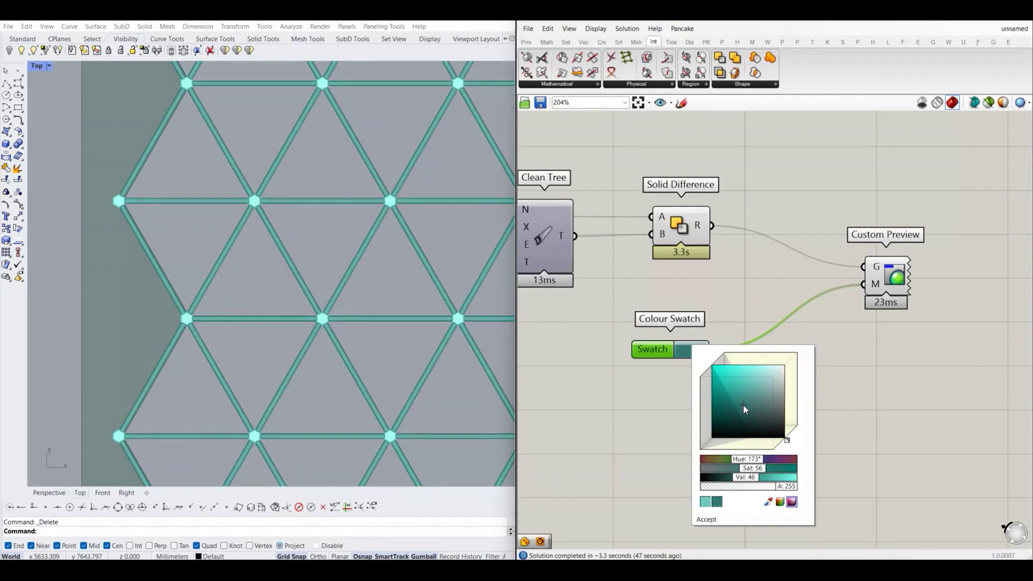
click(904, 369)
right_drag(776, 323, 806, 285)
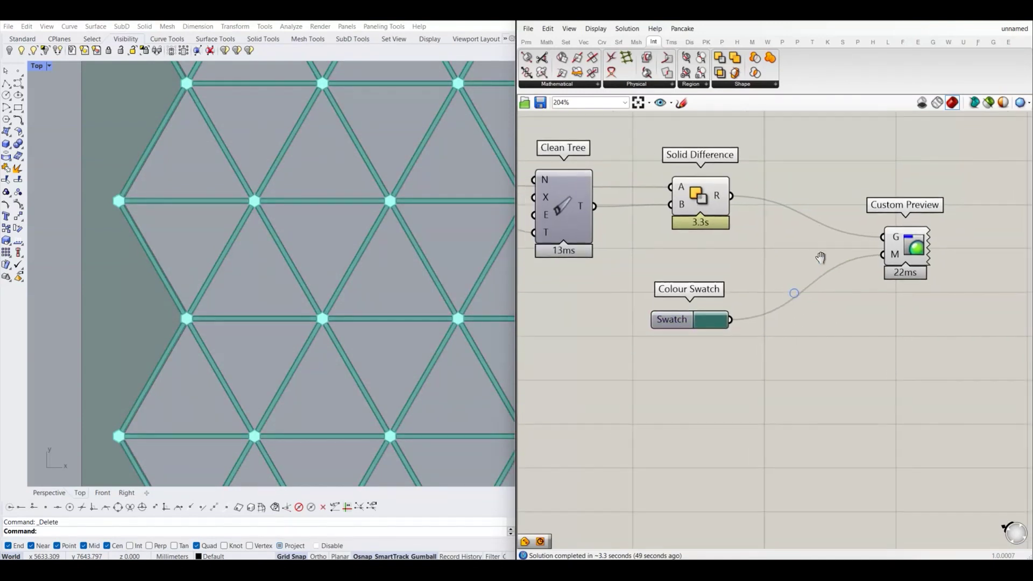
scroll(259, 240, down, 3)
scroll(260, 240, up, 2)
scroll(285, 242, up, 2)
scroll(246, 209, up, 2)
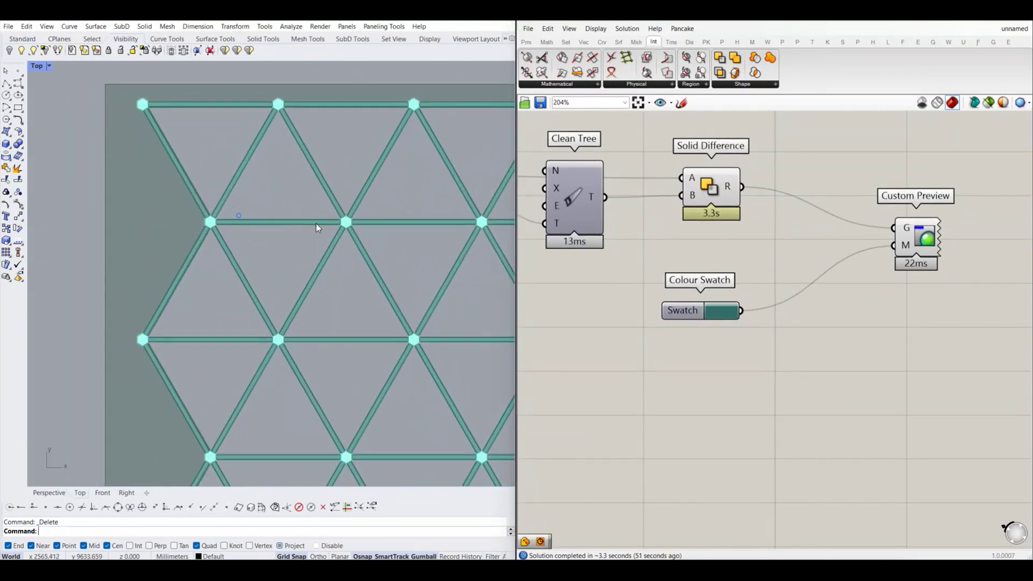
scroll(319, 224, up, 3)
scroll(371, 226, up, 1)
scroll(334, 247, up, 3)
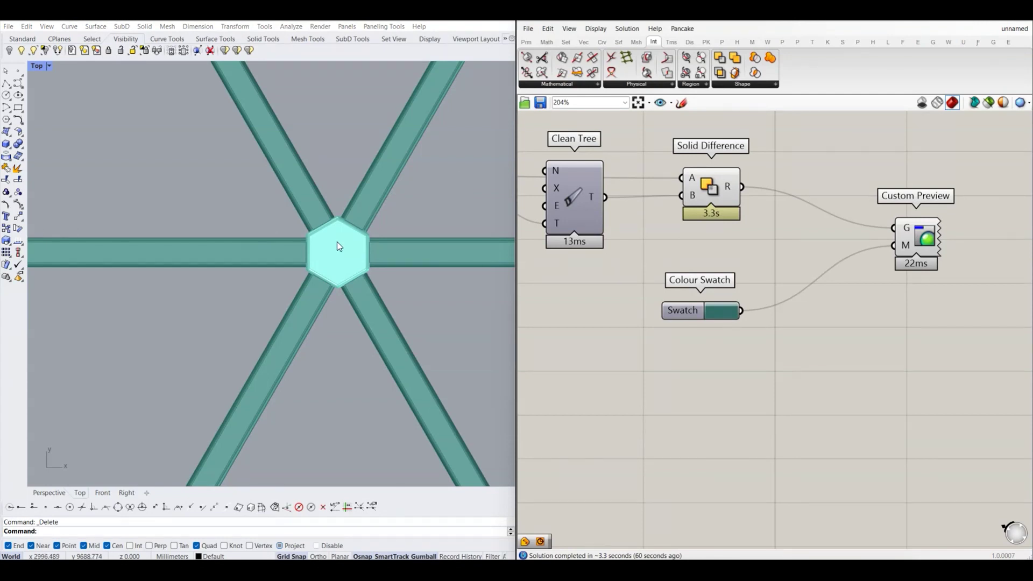
scroll(337, 245, up, 5)
scroll(332, 253, down, 5)
scroll(327, 256, down, 5)
scroll(332, 247, up, 1)
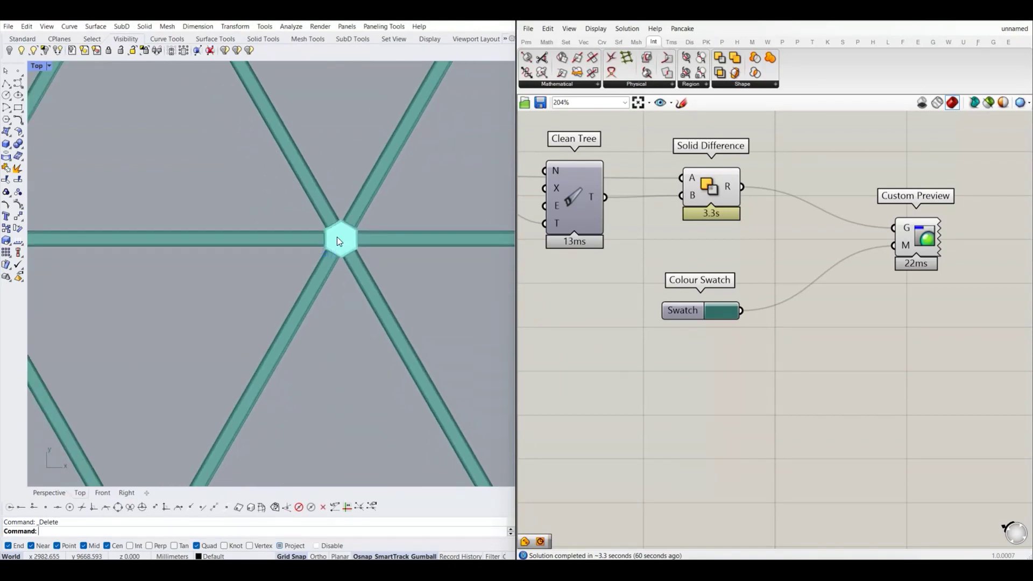
scroll(336, 236, up, 3)
scroll(339, 237, down, 4)
scroll(270, 233, down, 2)
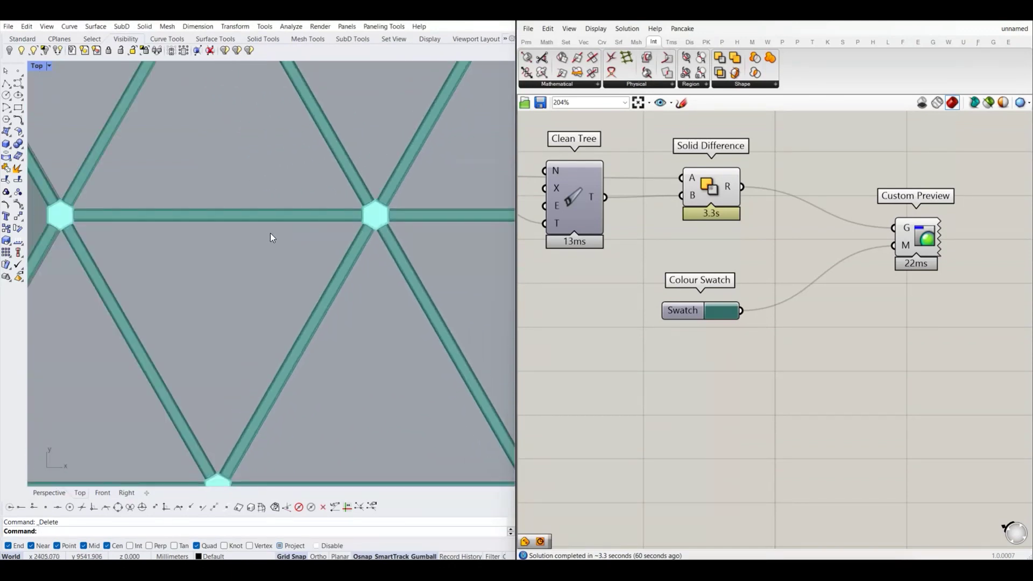
scroll(270, 233, down, 2)
scroll(175, 192, up, 2)
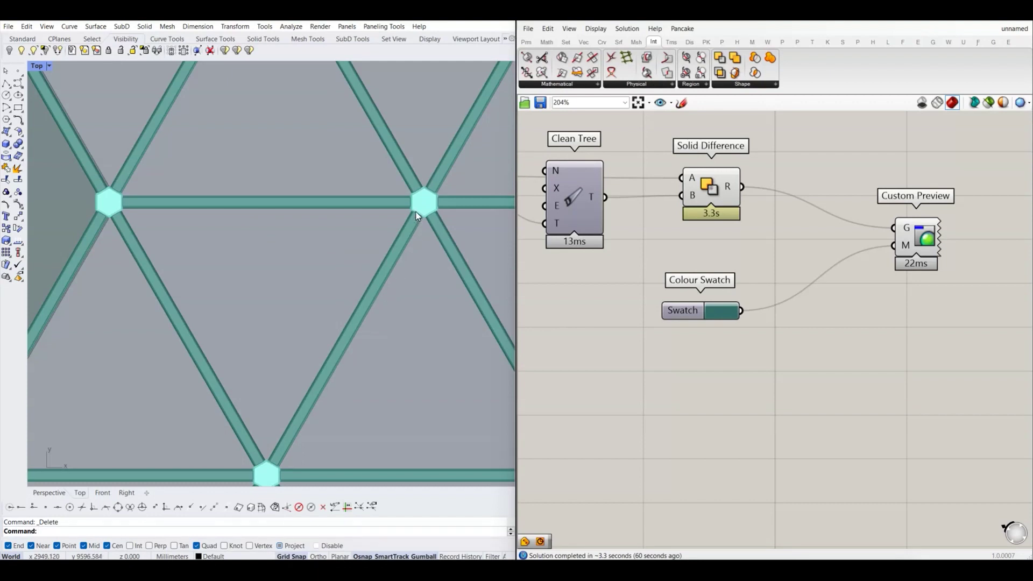
scroll(405, 216, up, 2)
mouse_move(412, 215)
right_down()
mouse_move(337, 227)
mouse_move(401, 145)
right_up()
scroll(339, 223, down, 1)
scroll(341, 247, up, 2)
scroll(341, 247, down, 1)
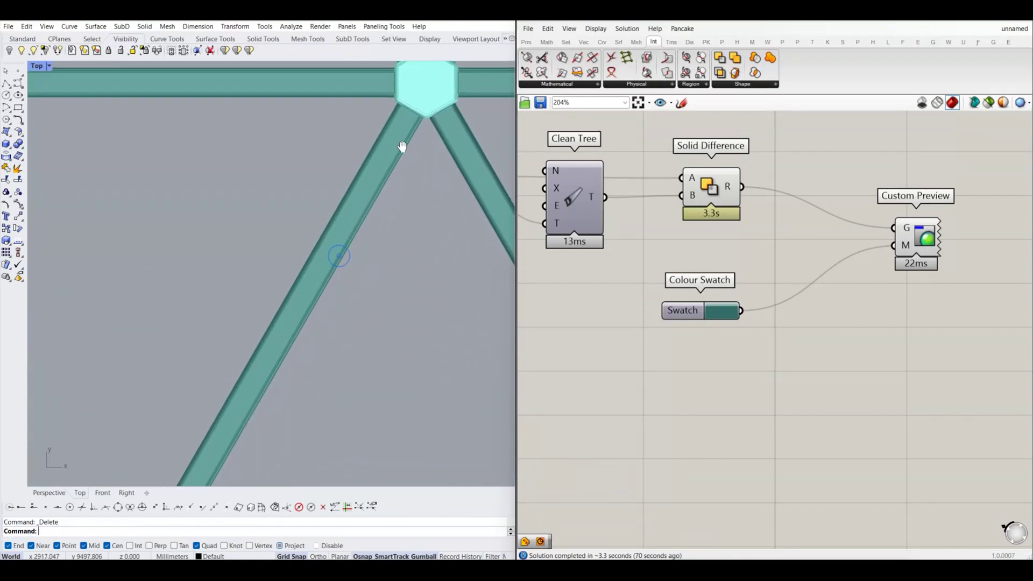
scroll(399, 130, down, 1)
- Switch to the Perspective viewport and zoom in where teal bars meet a cyan hexagon node
click(50, 493)
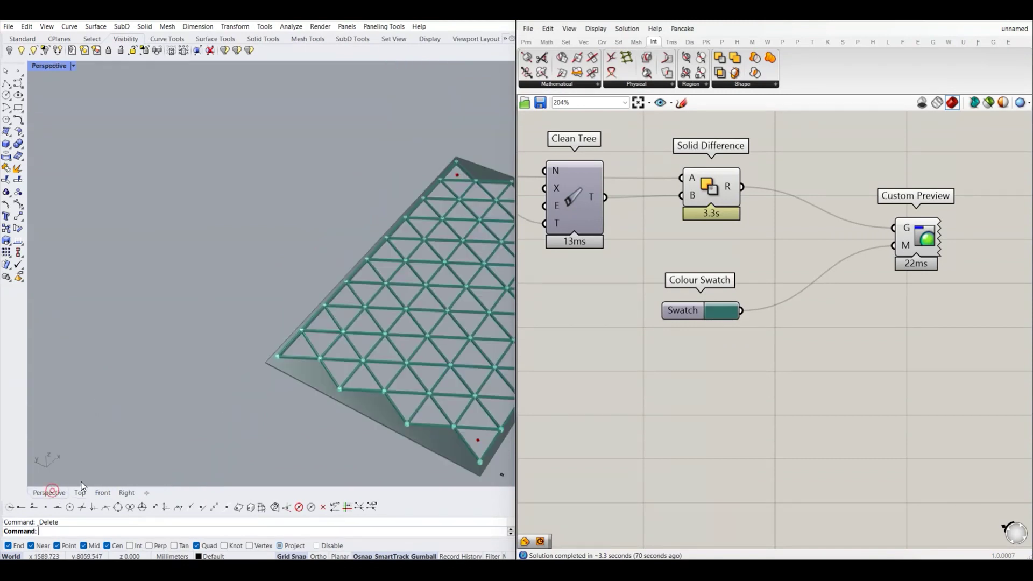
scroll(291, 350, up, 3)
scroll(375, 366, up, 3)
scroll(375, 366, down, 2)
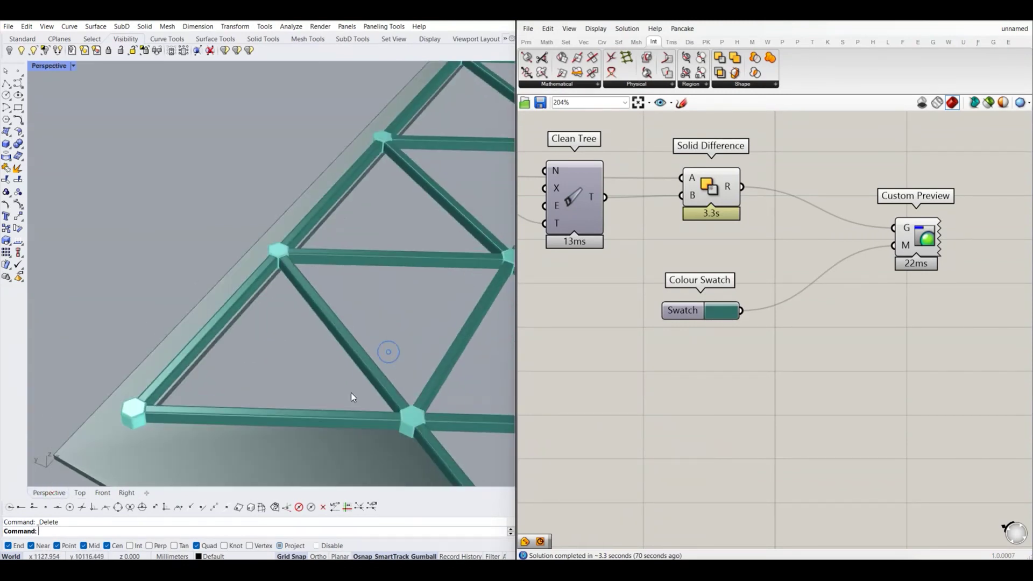
scroll(217, 411, up, 3)
scroll(212, 387, down, 2)
scroll(264, 268, up, 3)
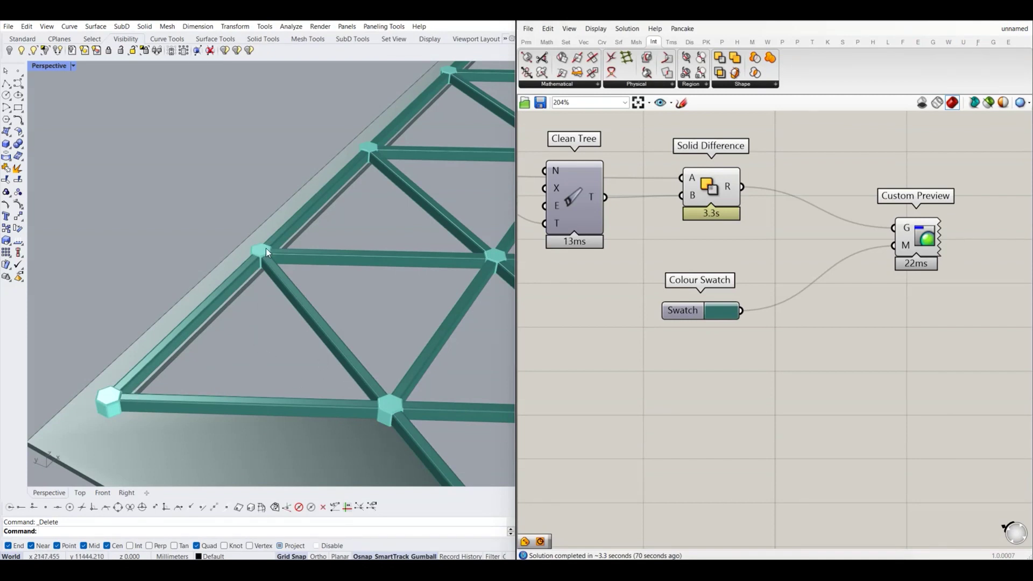
scroll(405, 407, up, 2)
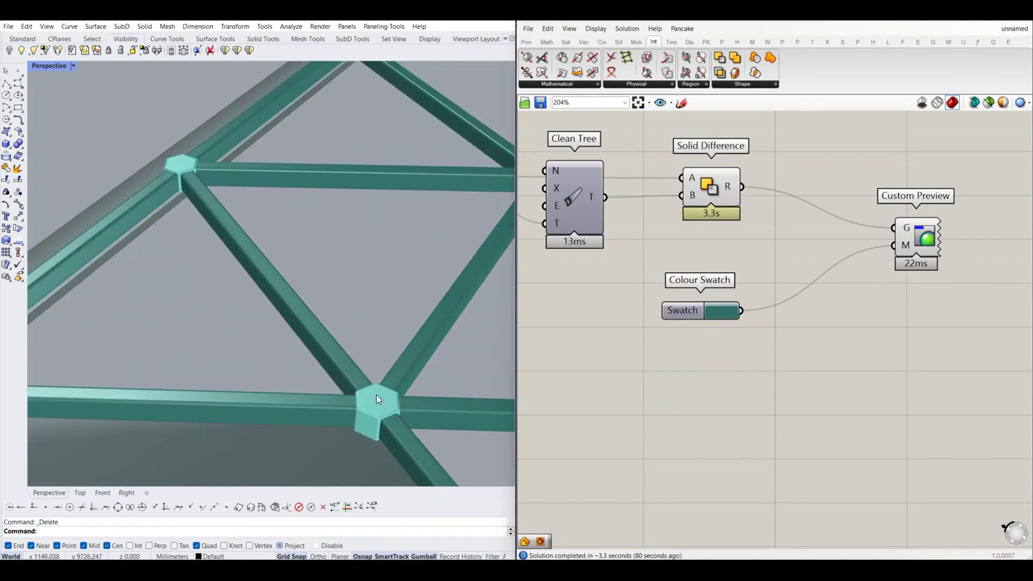
scroll(376, 395, up, 2)
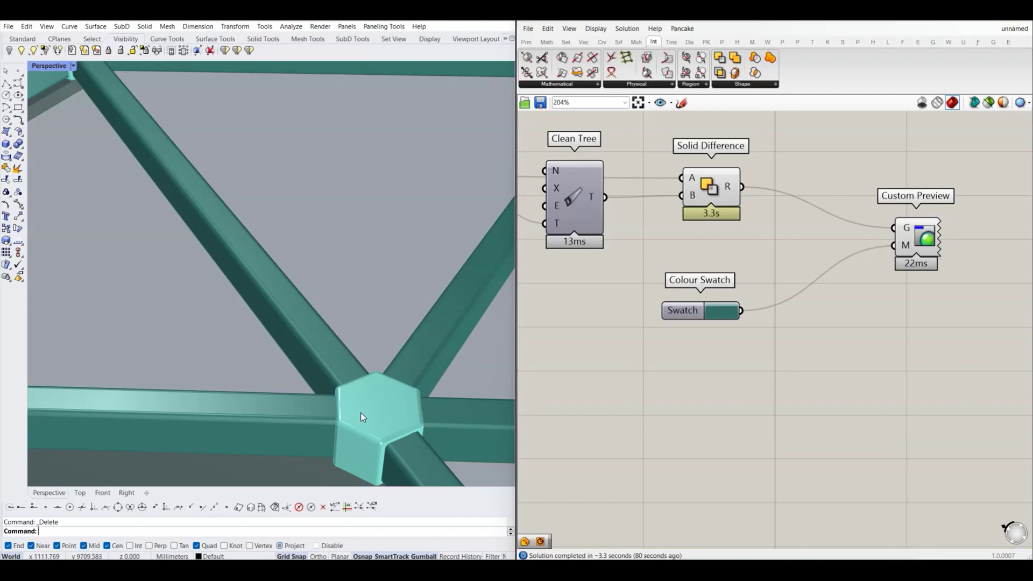
scroll(360, 411, down, 3)
scroll(344, 409, up, 3)
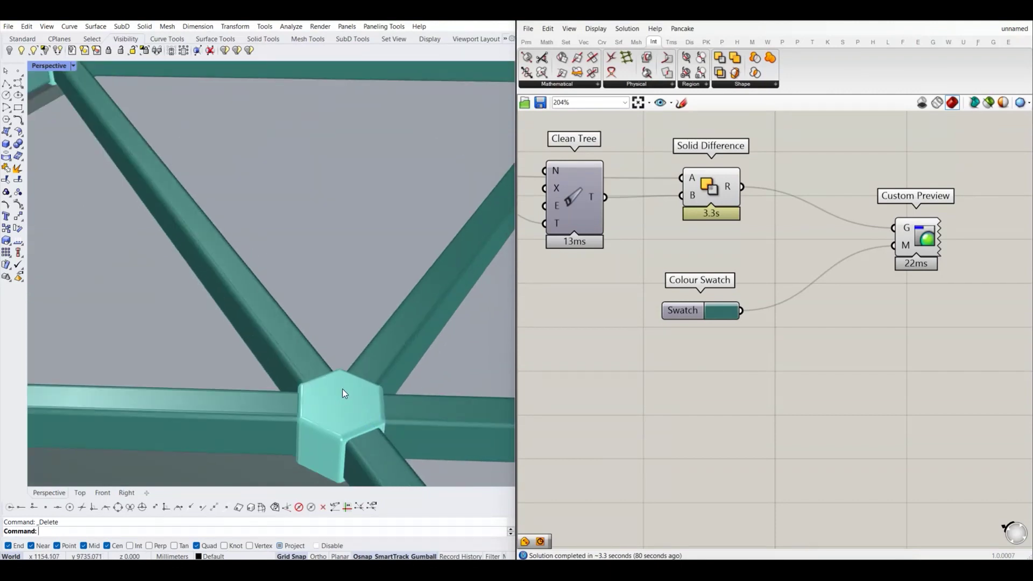